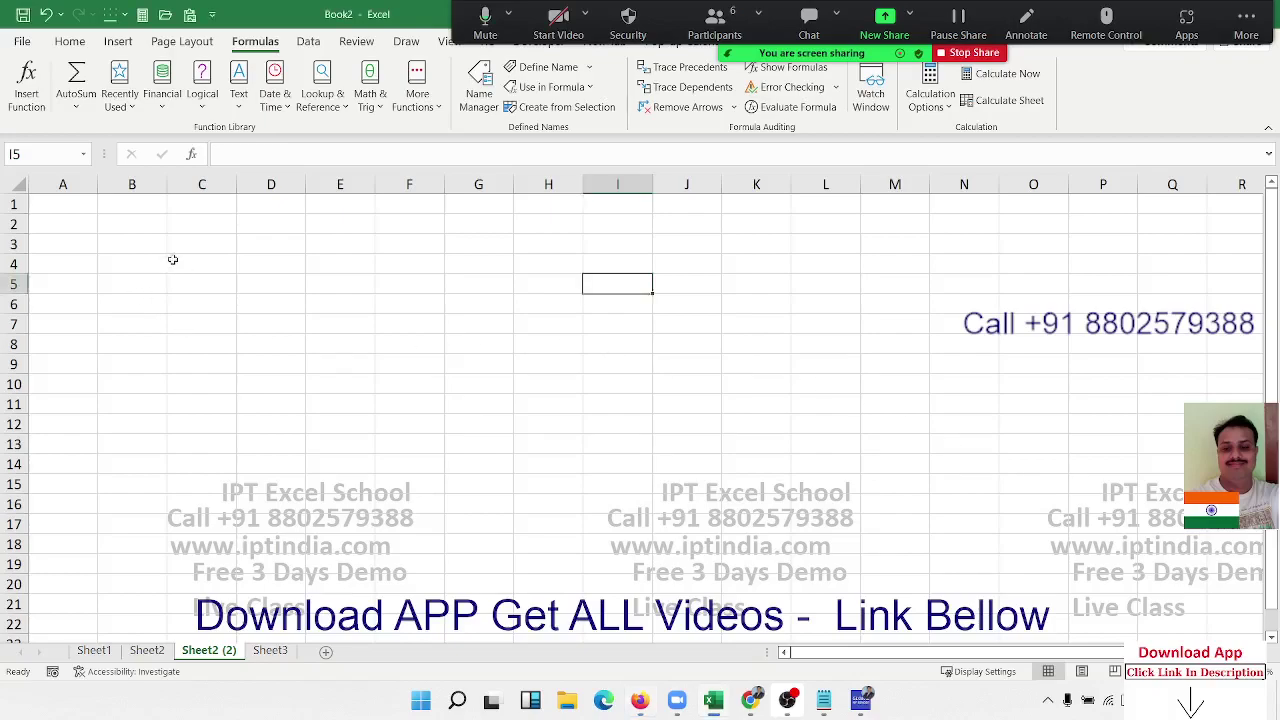
- Enter 20/9 in B3 and format it as a d-mmm-yy date, showing 20-Sep-22
{"action": "left_click", "coordinate": [150, 240]}
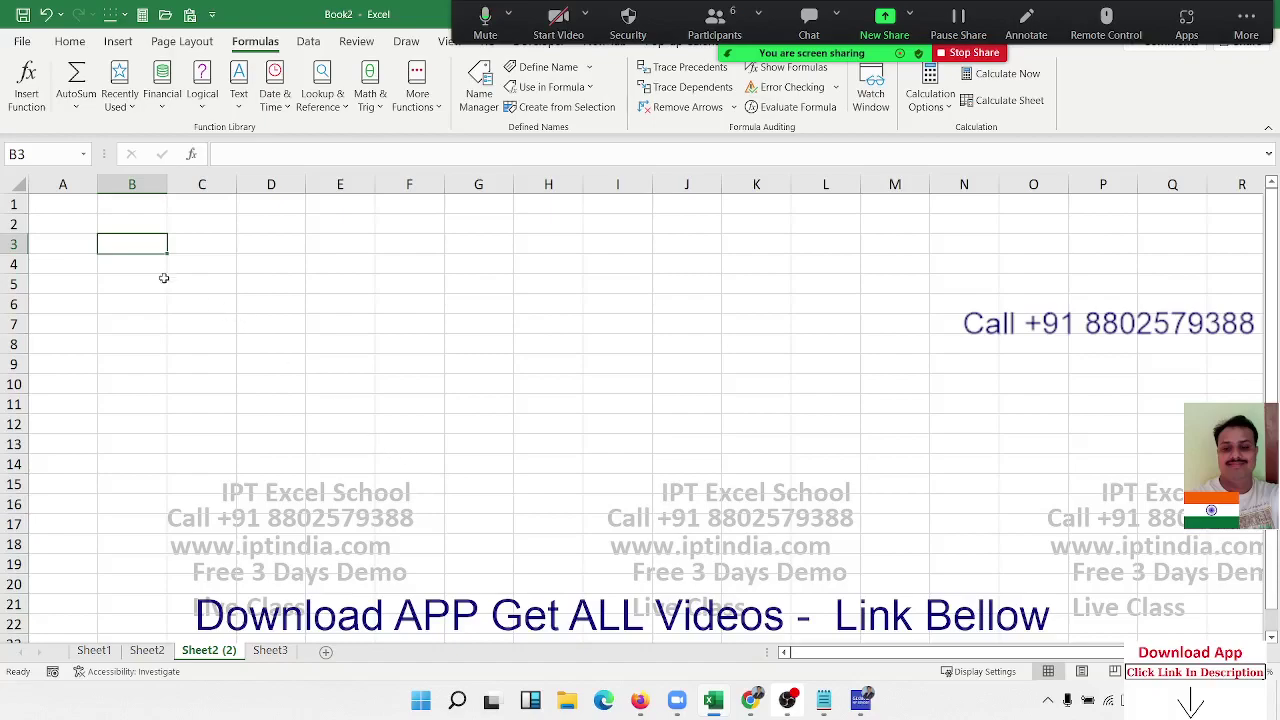
{"action": "type", "text": "20"}
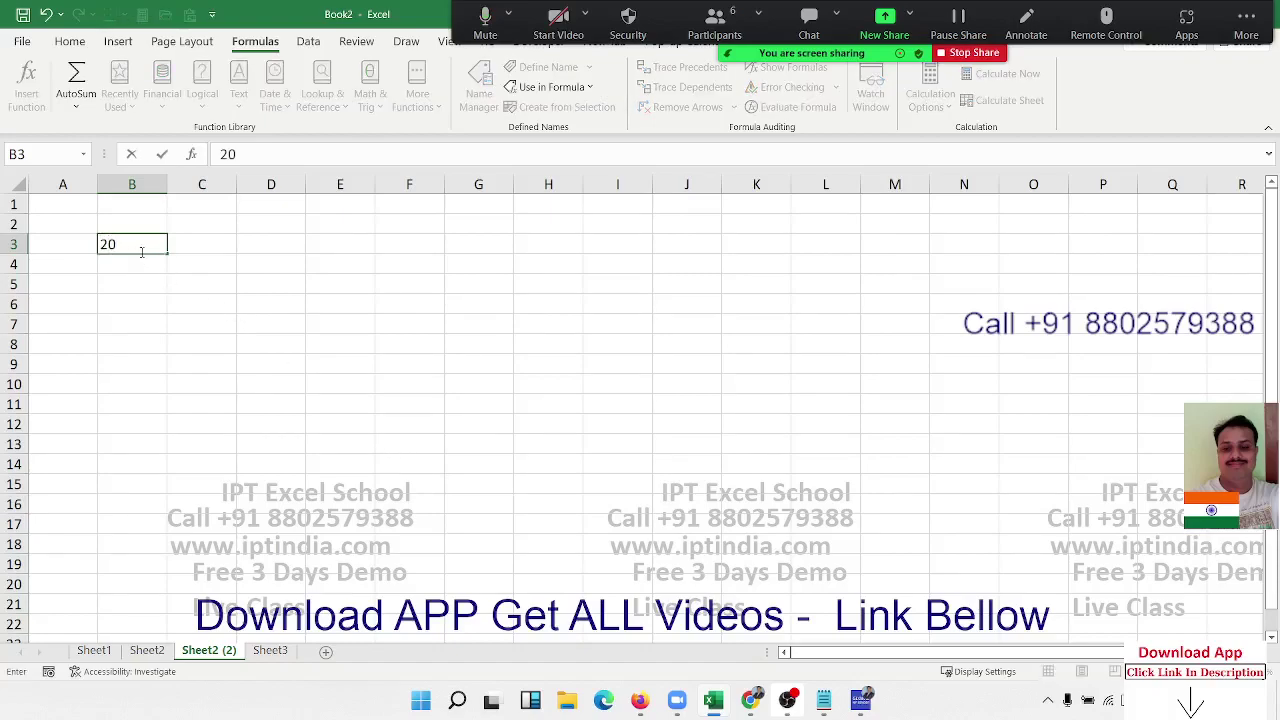
{"action": "type", "text": "/"}
{"action": "key", "text": "BackSpace"}
{"action": "type", "text": "9"}
{"action": "key", "text": "Return"}
{"action": "left_click", "coordinate": [142, 252]}
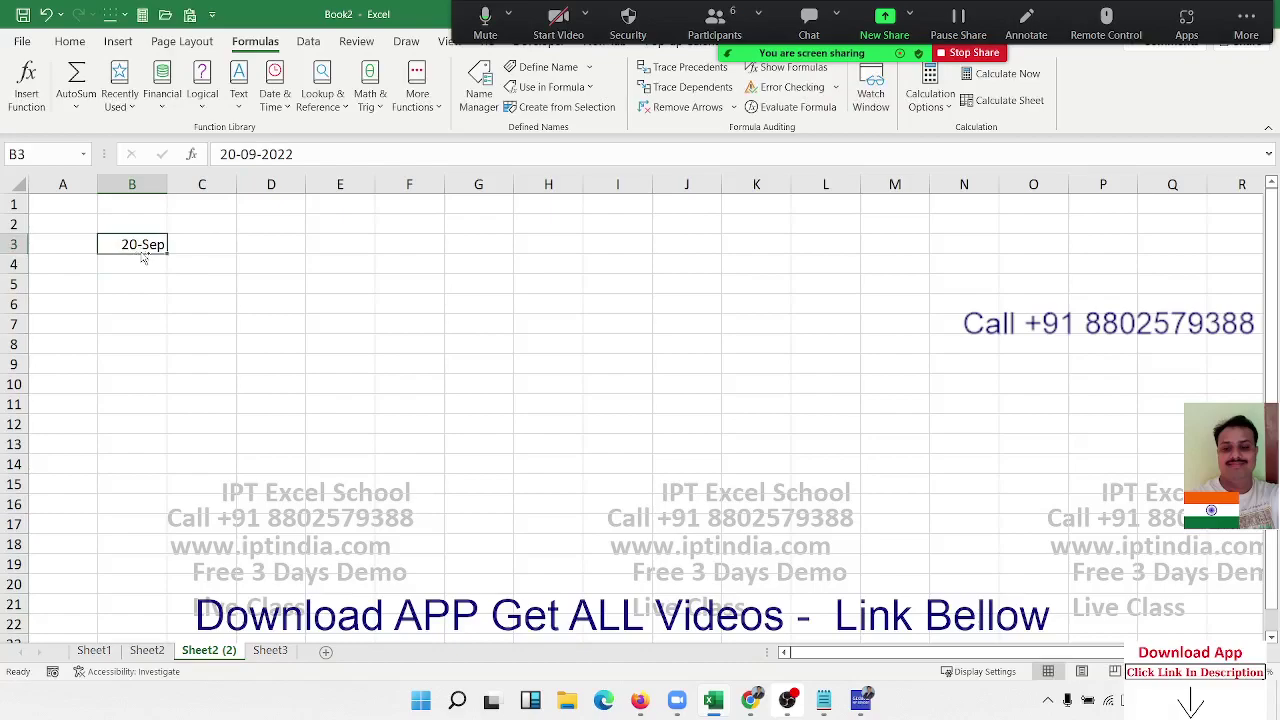
{"action": "key", "text": "ctrl+shift+3"}
- Enter the date 7/1 in B4 and inspect its full date without changing it
{"action": "key", "text": "Down"}
{"action": "key", "text": "Up"}
{"action": "key", "text": "Down"}
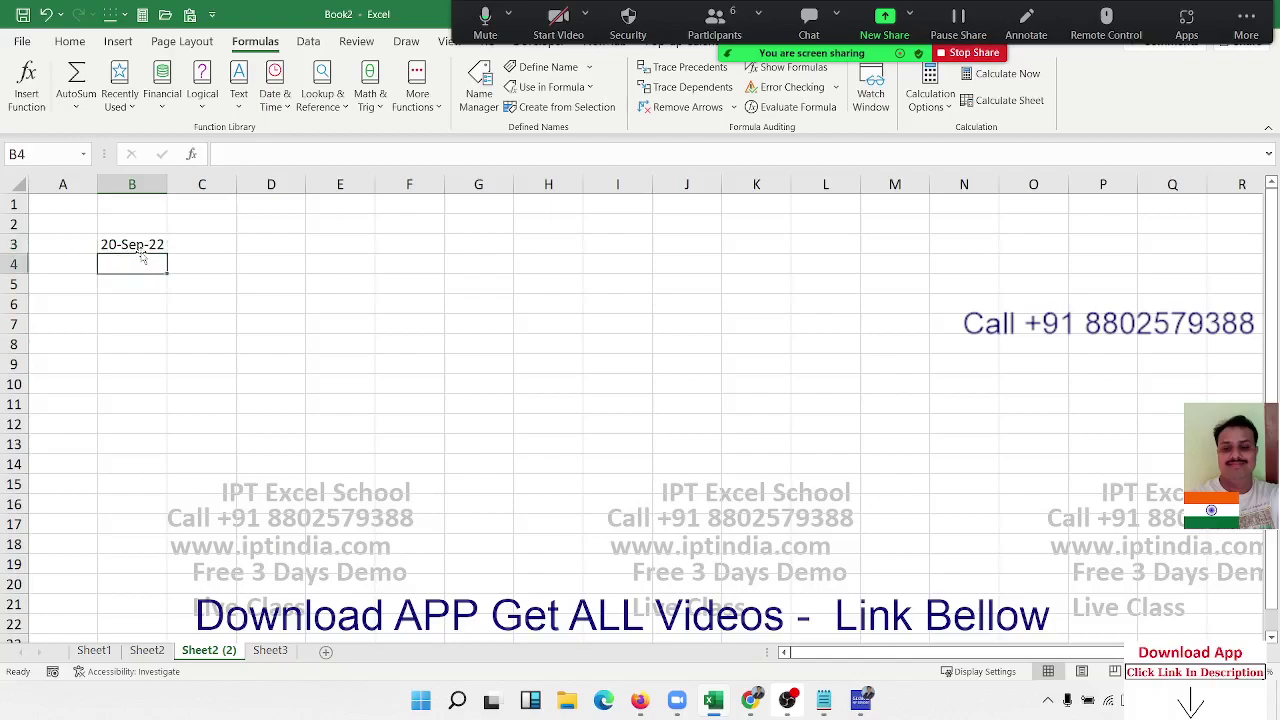
{"action": "type", "text": "7/1"}
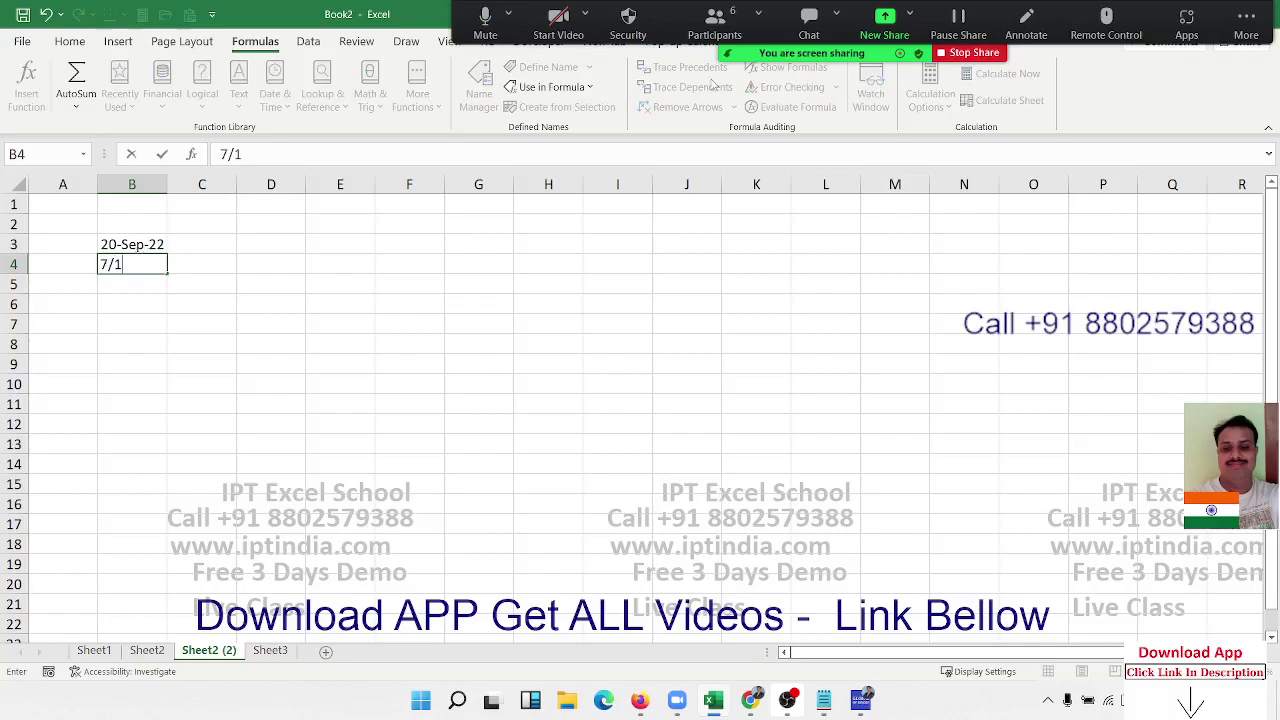
{"action": "key", "text": "Return"}
{"action": "key", "text": "Up"}
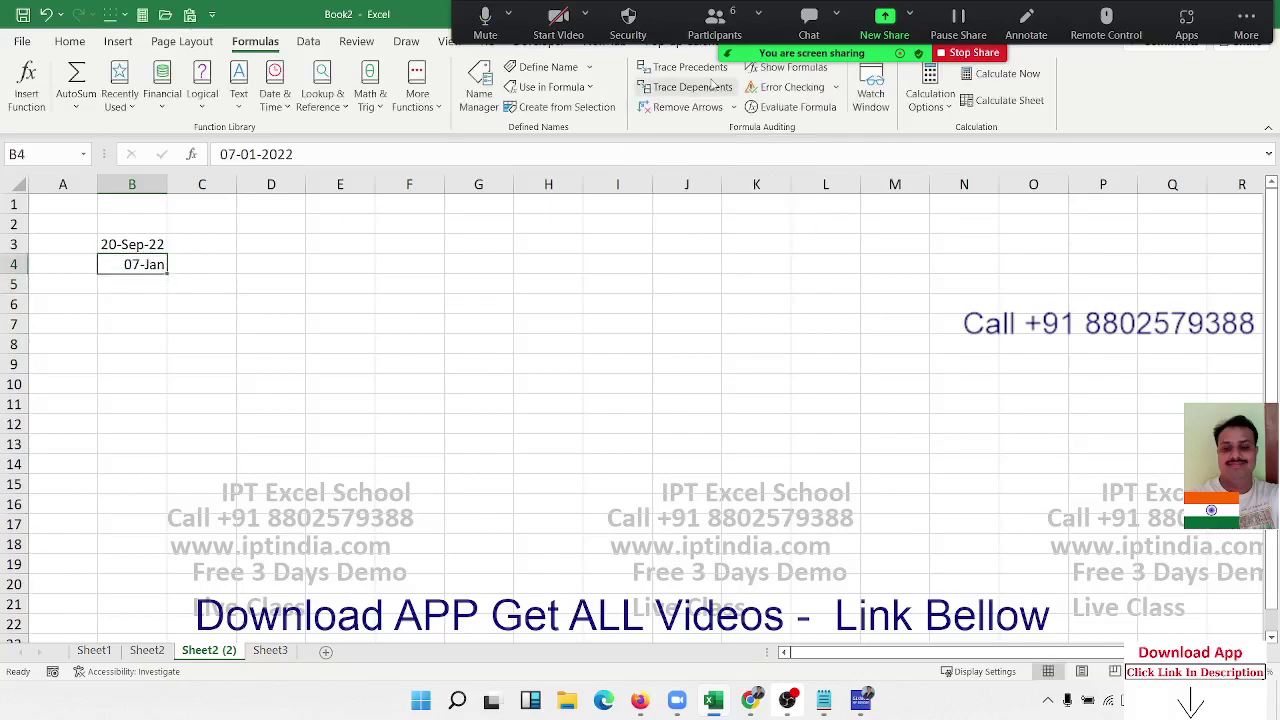
{"action": "double_click", "coordinate": [157, 264]}
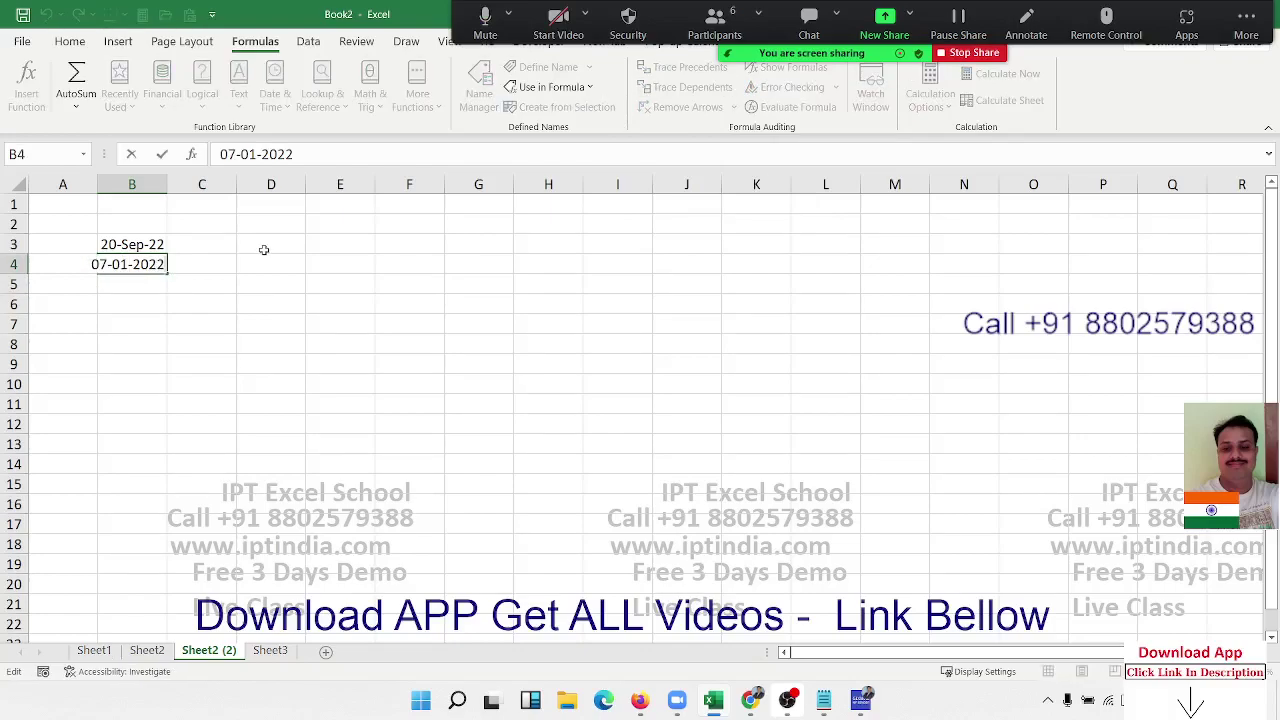
{"action": "key", "text": "Escape"}
- Discard the repeated 7/1 entry in B4 and move down to B5
{"action": "type", "text": "7"}
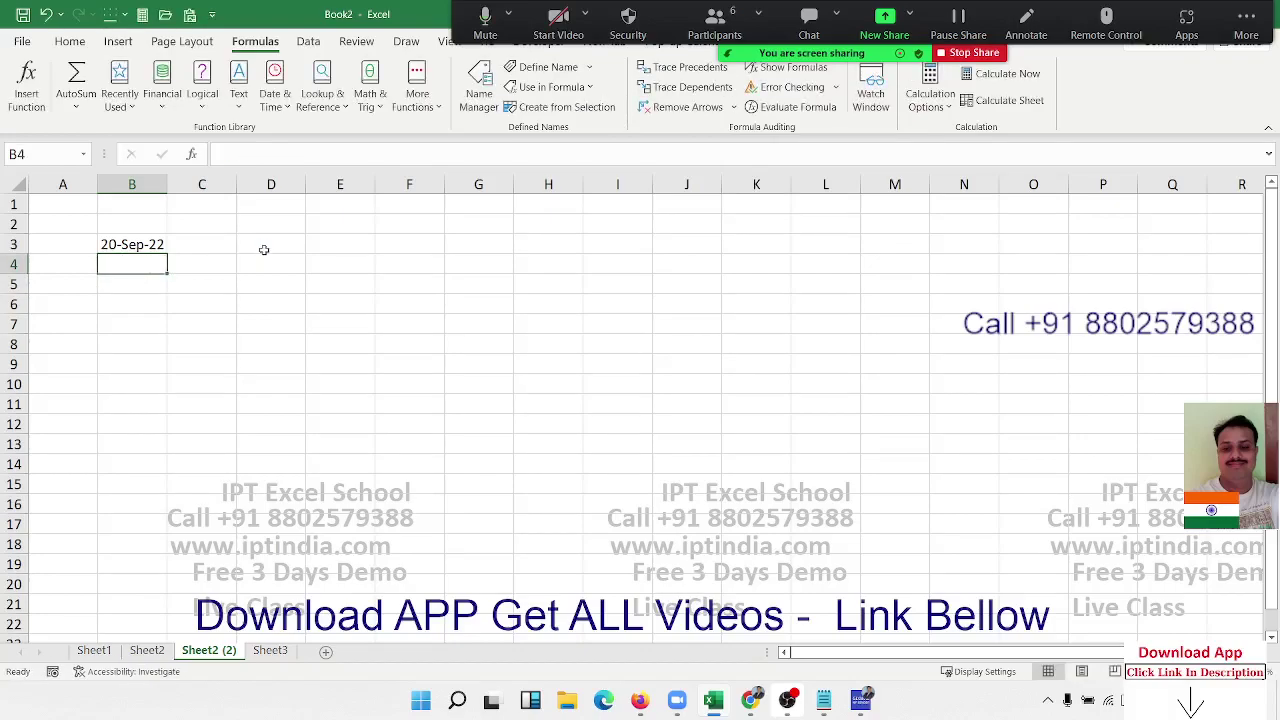
{"action": "type", "text": "/1"}
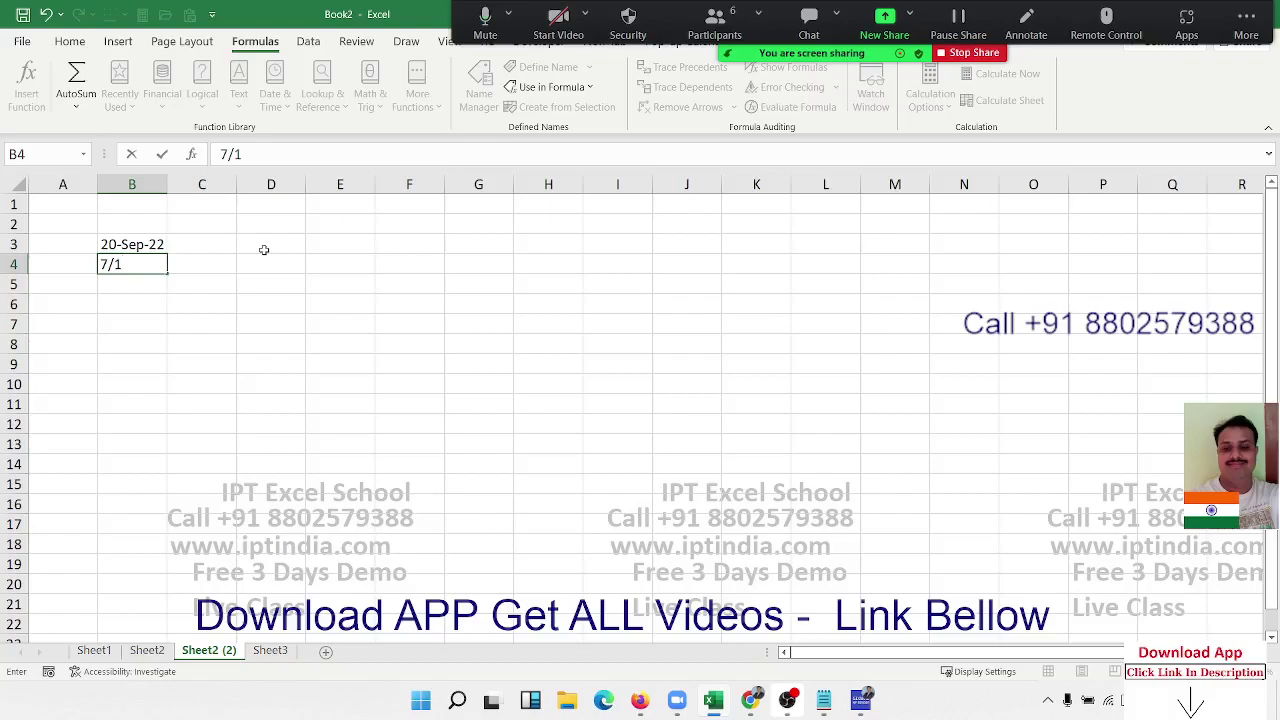
{"action": "key", "text": "Escape"}
{"action": "key", "text": "Down"}
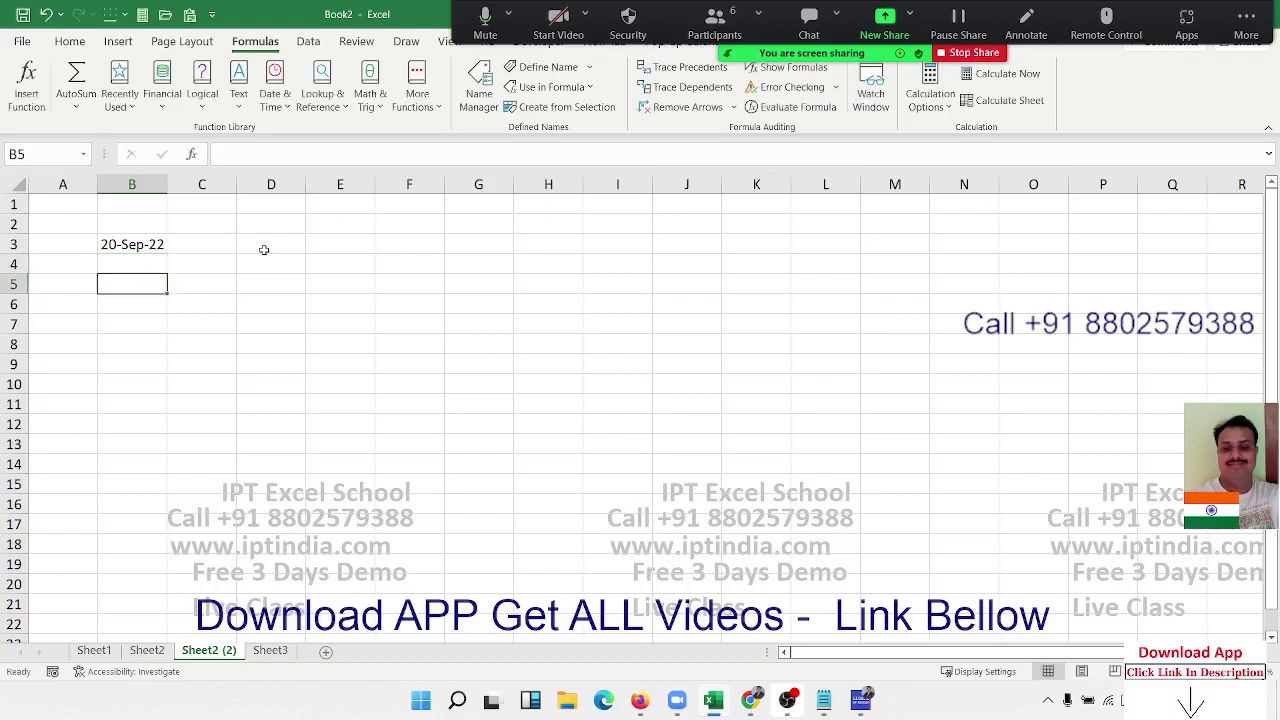
- Enter =DATE(2022,1,7) in B5 so it displays 07-01-2022
{"action": "type", "text": "=dat"}
{"action": "key", "text": "Tab"}
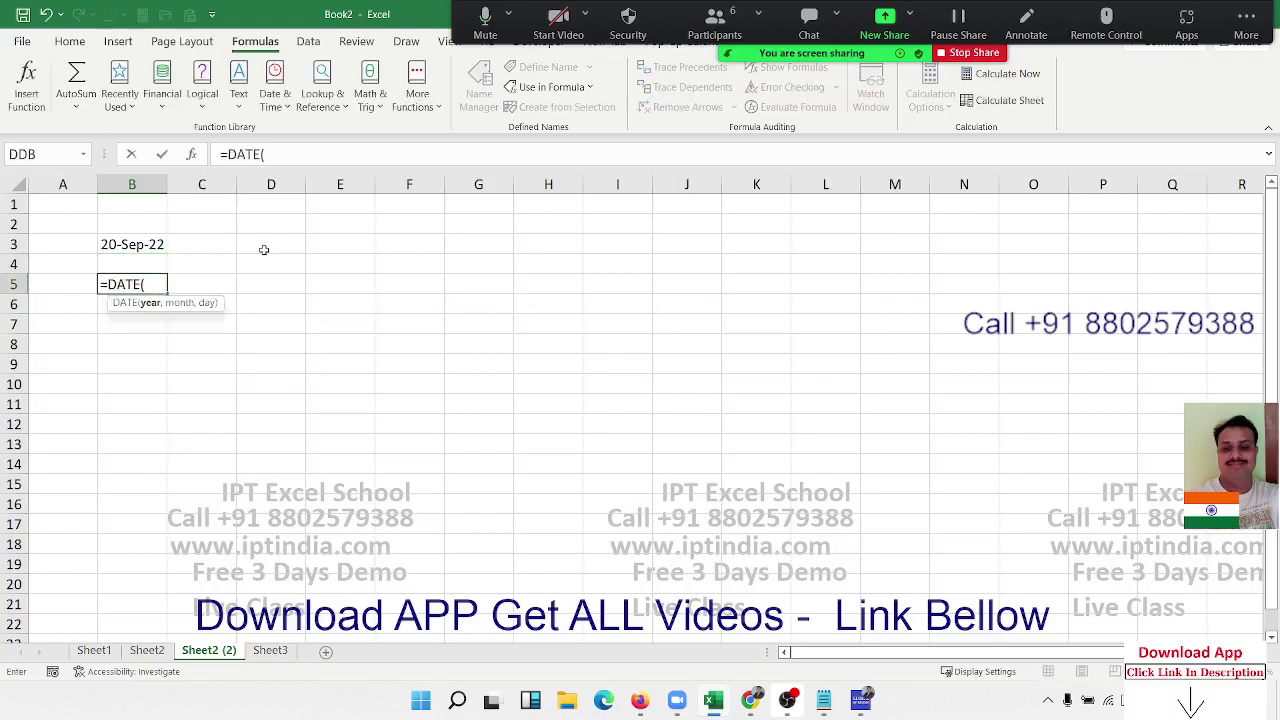
{"action": "type", "text": "2022"}
{"action": "type", "text": ","}
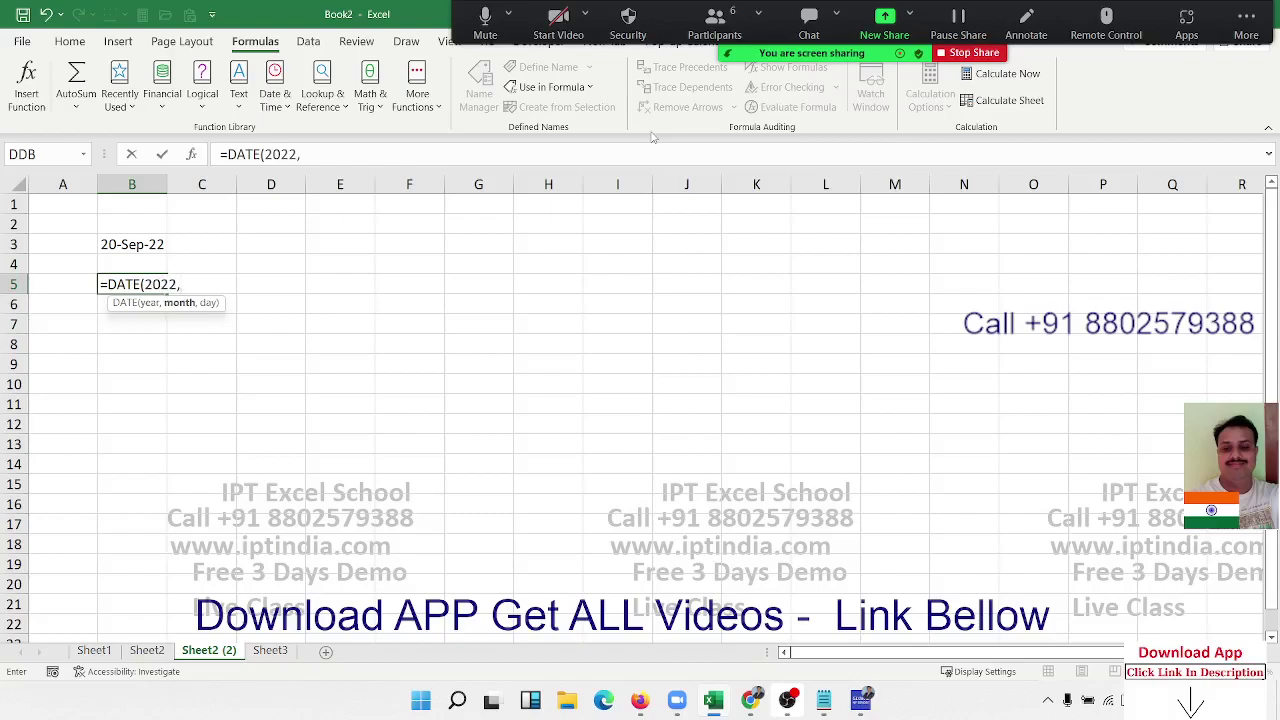
{"action": "type", "text": "1"}
{"action": "type", "text": ","}
{"action": "key", "text": "Page_Down"}
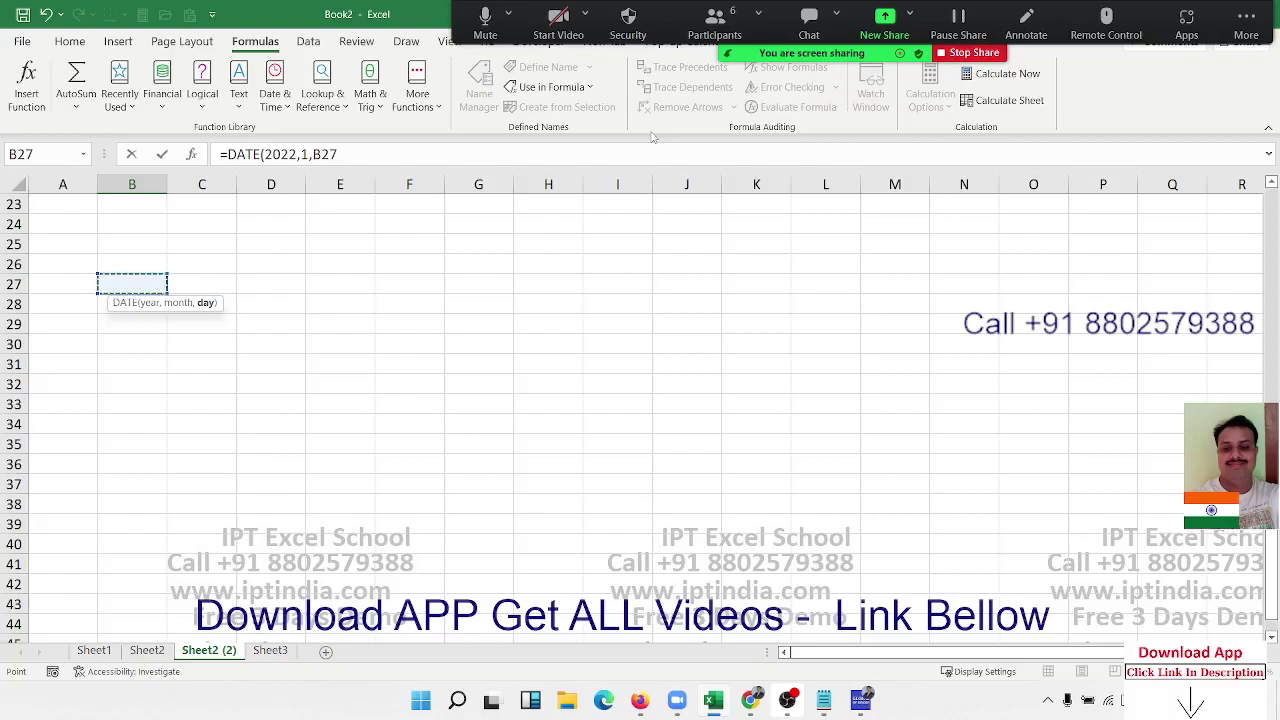
{"action": "key", "text": "BackSpace"}
{"action": "key", "text": "BackSpace"}
{"action": "key", "text": "BackSpace"}
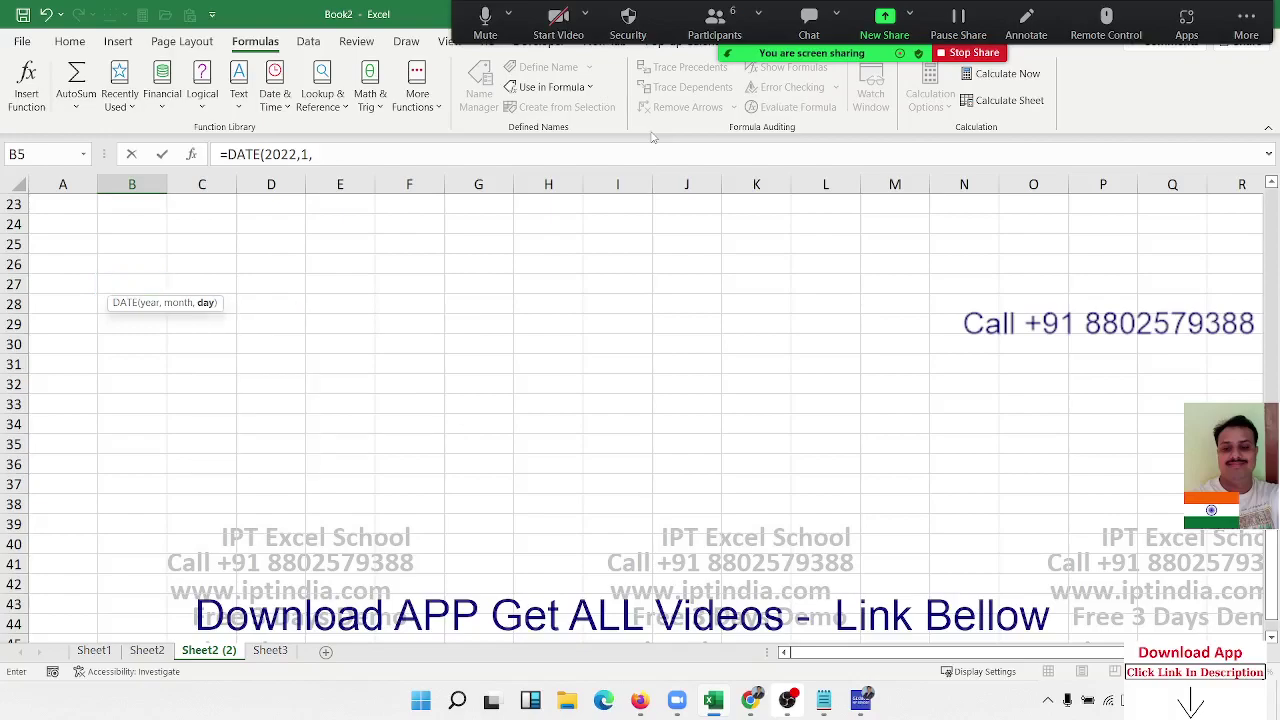
{"action": "type", "text": "7"}
{"action": "key", "text": "Return"}
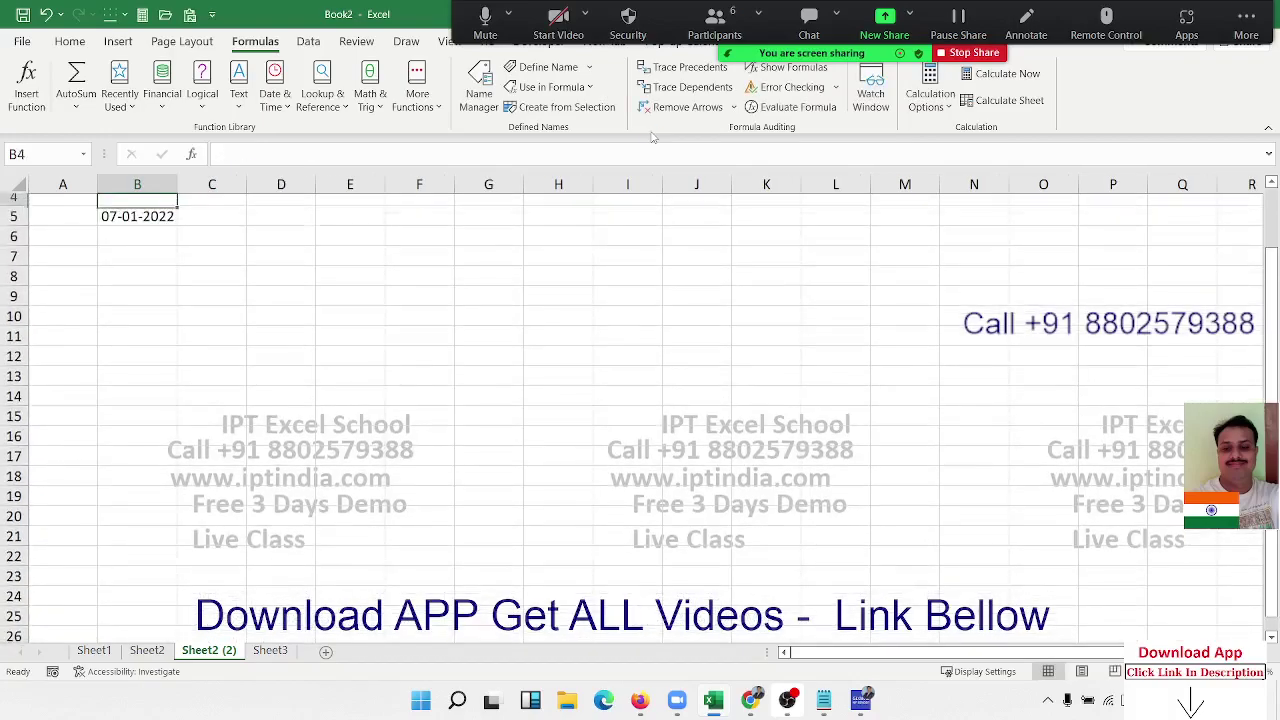
{"action": "key", "text": "Up"}
{"action": "key", "text": "Up"}
{"action": "key", "text": "Up"}
{"action": "key", "text": "Up"}
{"action": "key", "text": "Up"}
{"action": "key", "text": "Down"}
{"action": "key", "text": "Down"}
{"action": "key", "text": "Down"}
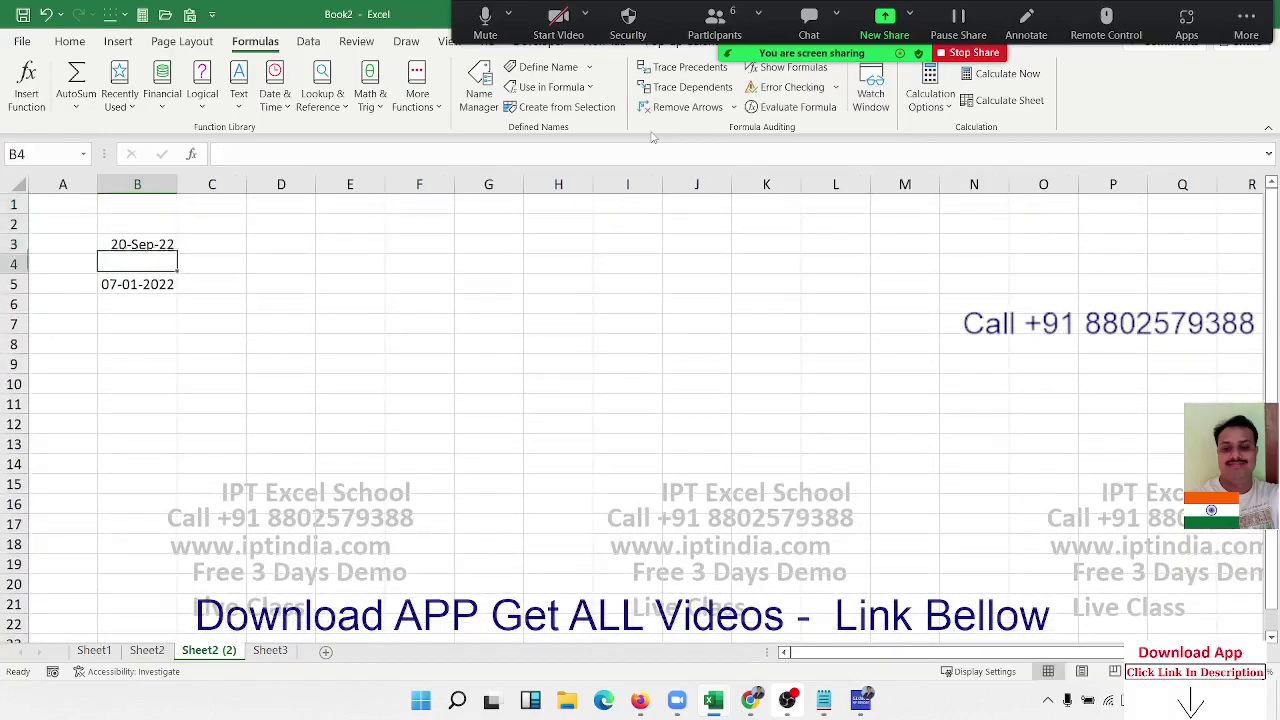
{"action": "key", "text": "Down"}
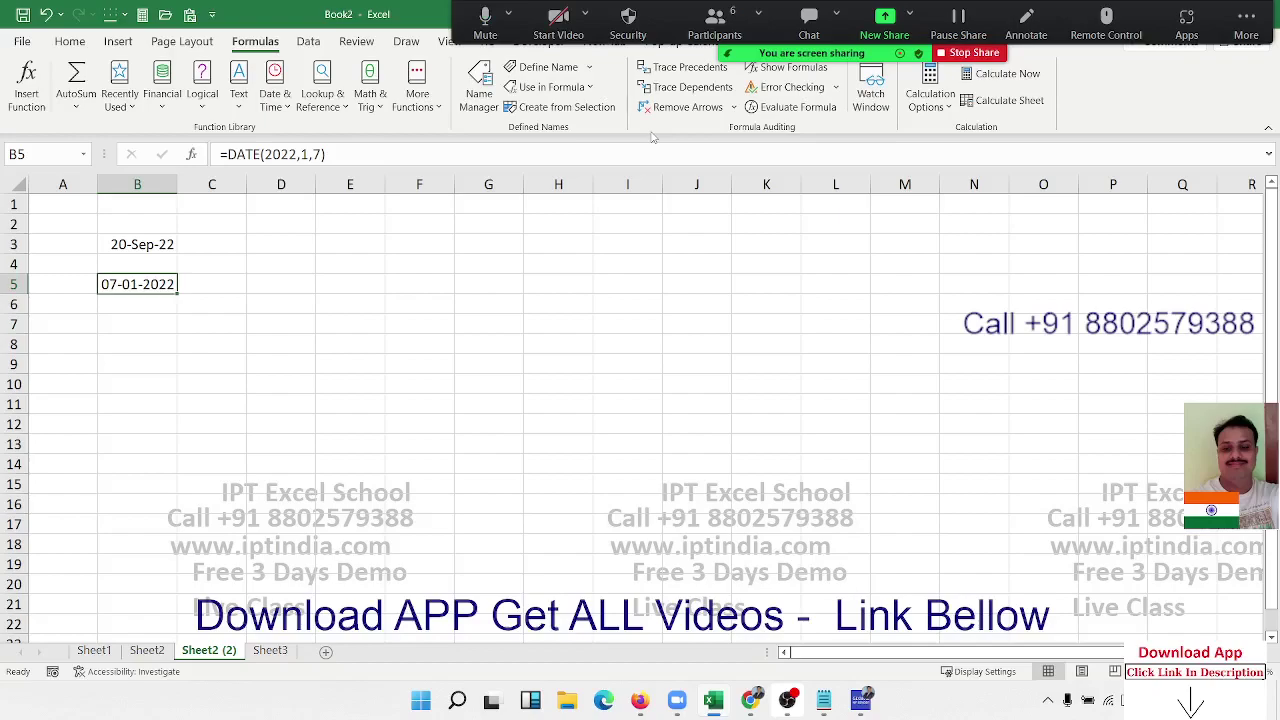
{"action": "key", "text": "Right"}
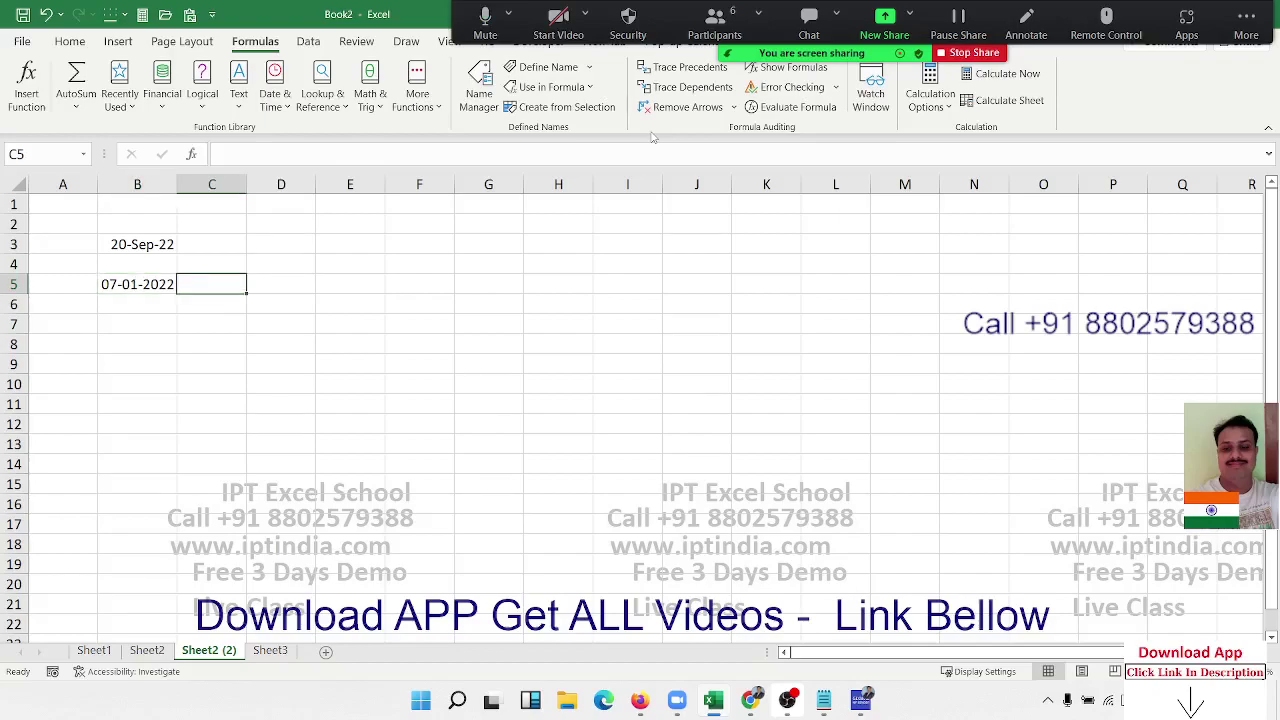
{"action": "type", "text": "=yea"}
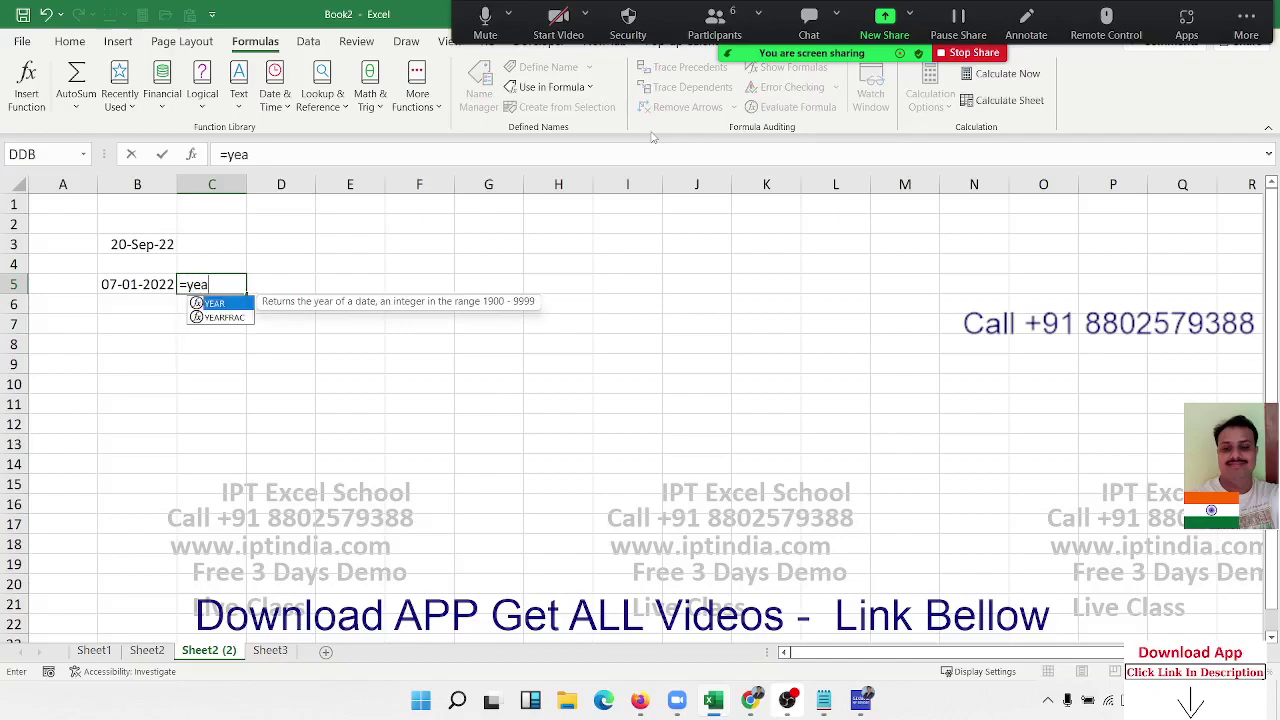
{"action": "key", "text": "Tab"}
{"action": "key", "text": "Left"}
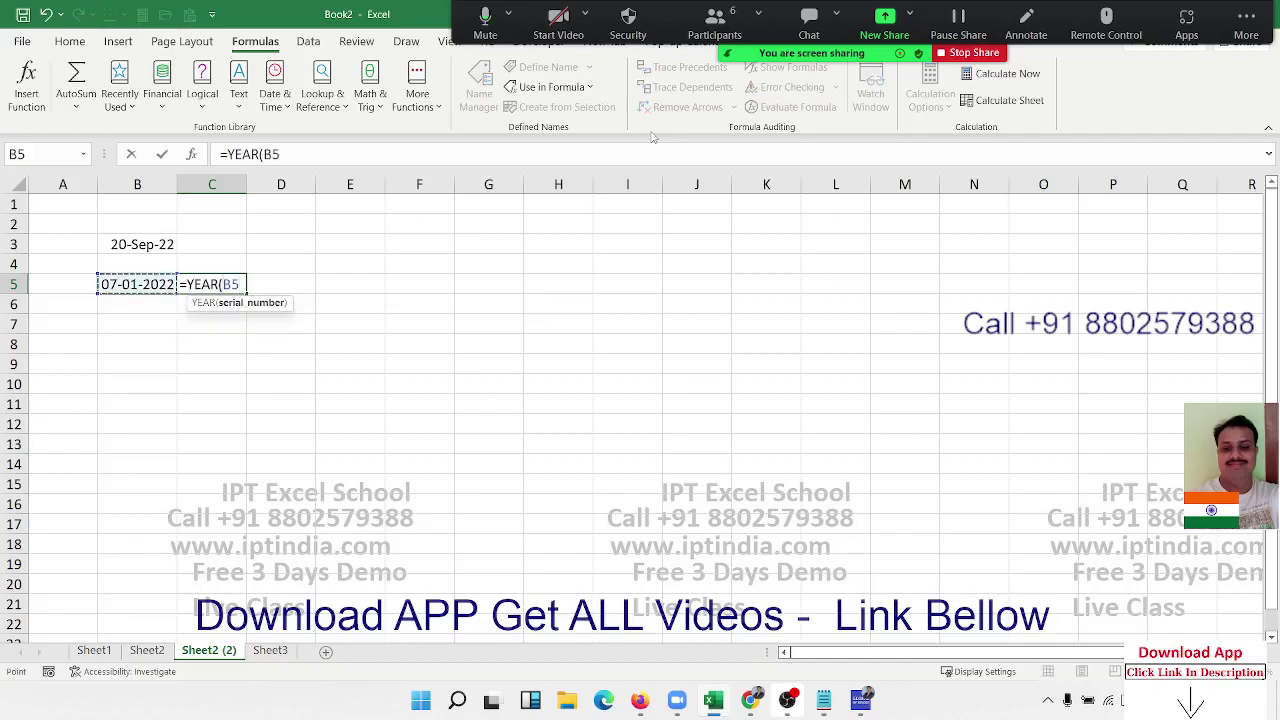
{"action": "key", "text": "Return"}
{"action": "key", "text": "Return"}
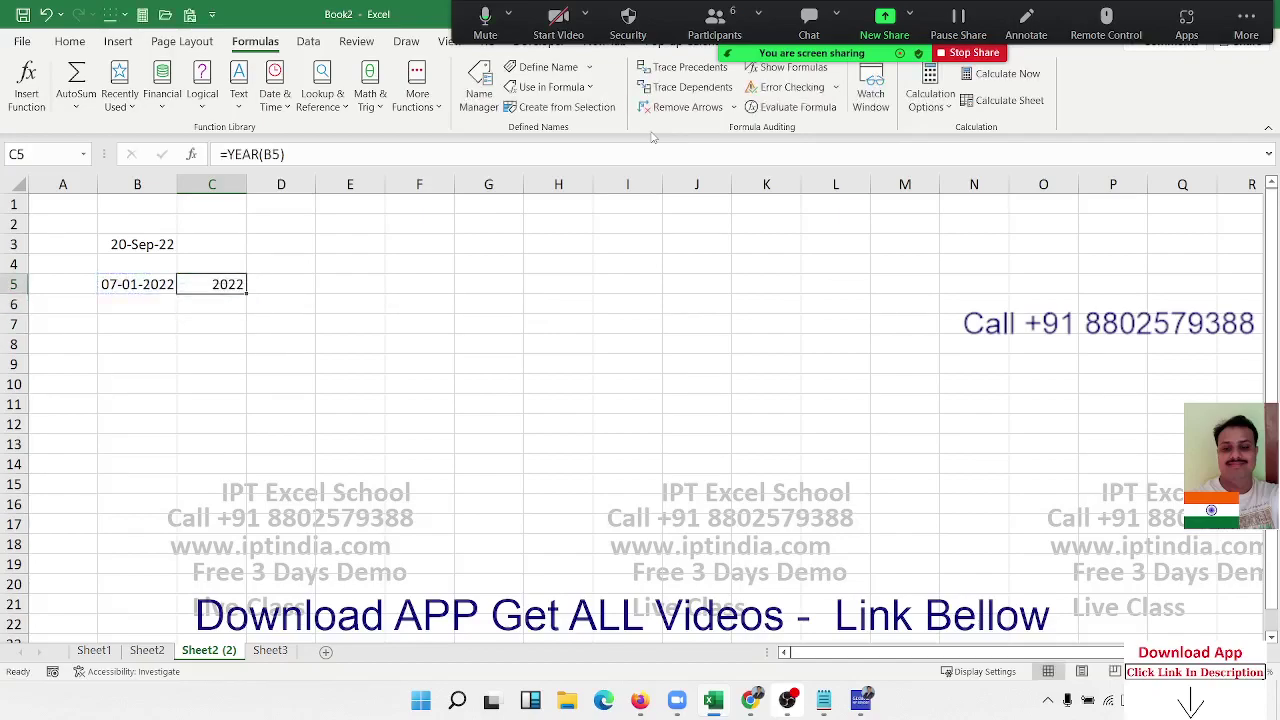
{"action": "key", "text": "Right"}
{"action": "type", "text": "=mon"}
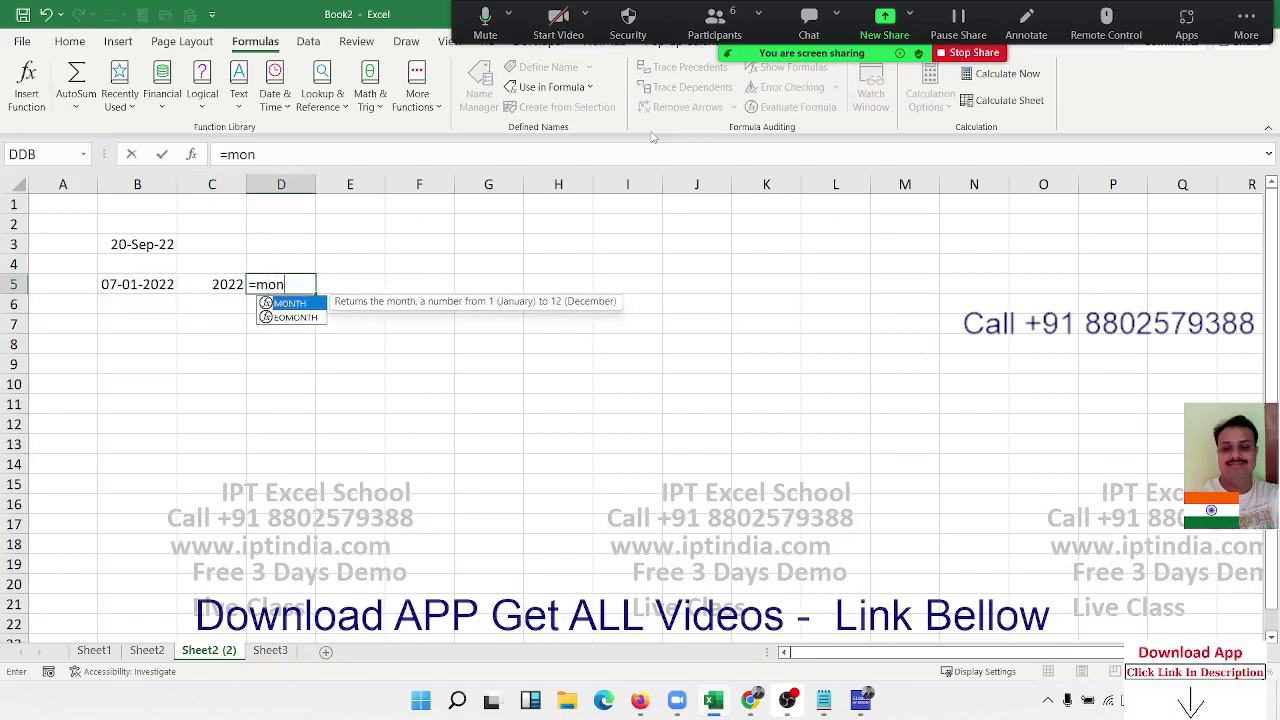
{"action": "type", "text": "th"}
{"action": "key", "text": "Tab"}
{"action": "key", "text": "Left"}
{"action": "key", "text": "Left"}
{"action": "key", "text": "Left"}
{"action": "key", "text": "Right"}
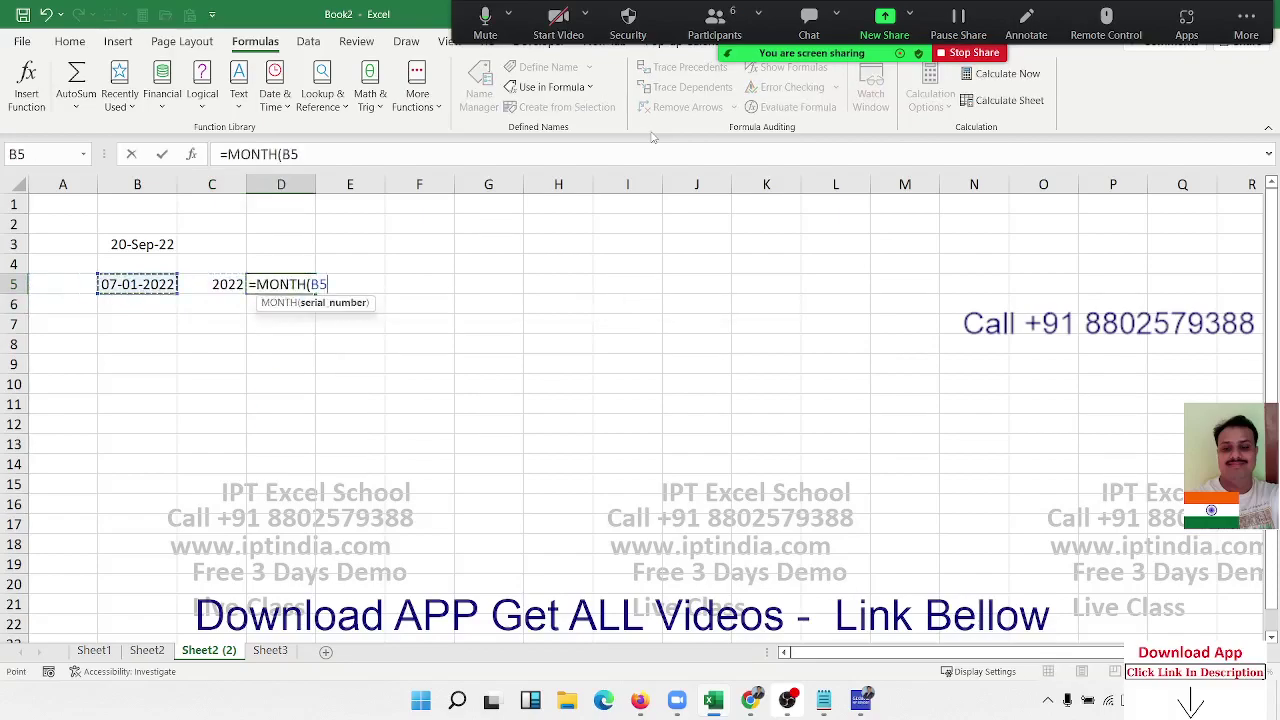
{"action": "type", "text": ")"}
{"action": "key", "text": "Tab"}
{"action": "key", "text": "Right"}
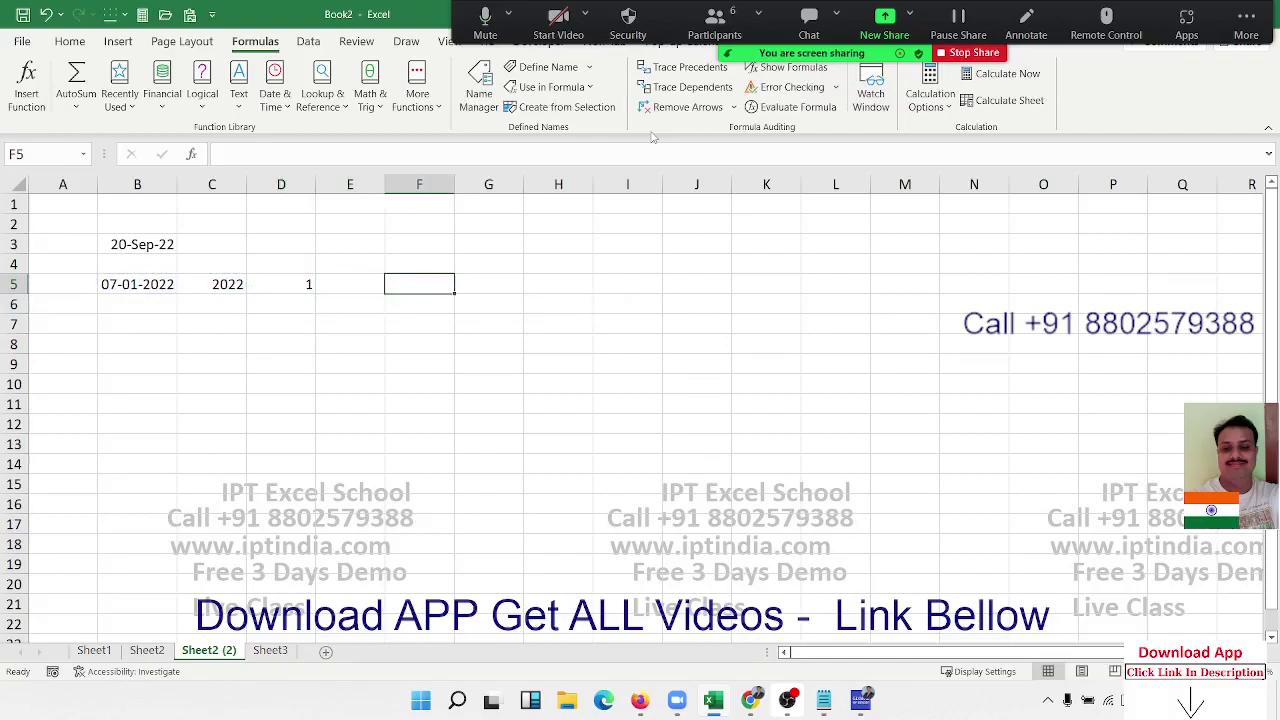
{"action": "key", "text": "Left"}
{"action": "type", "text": "=day"}
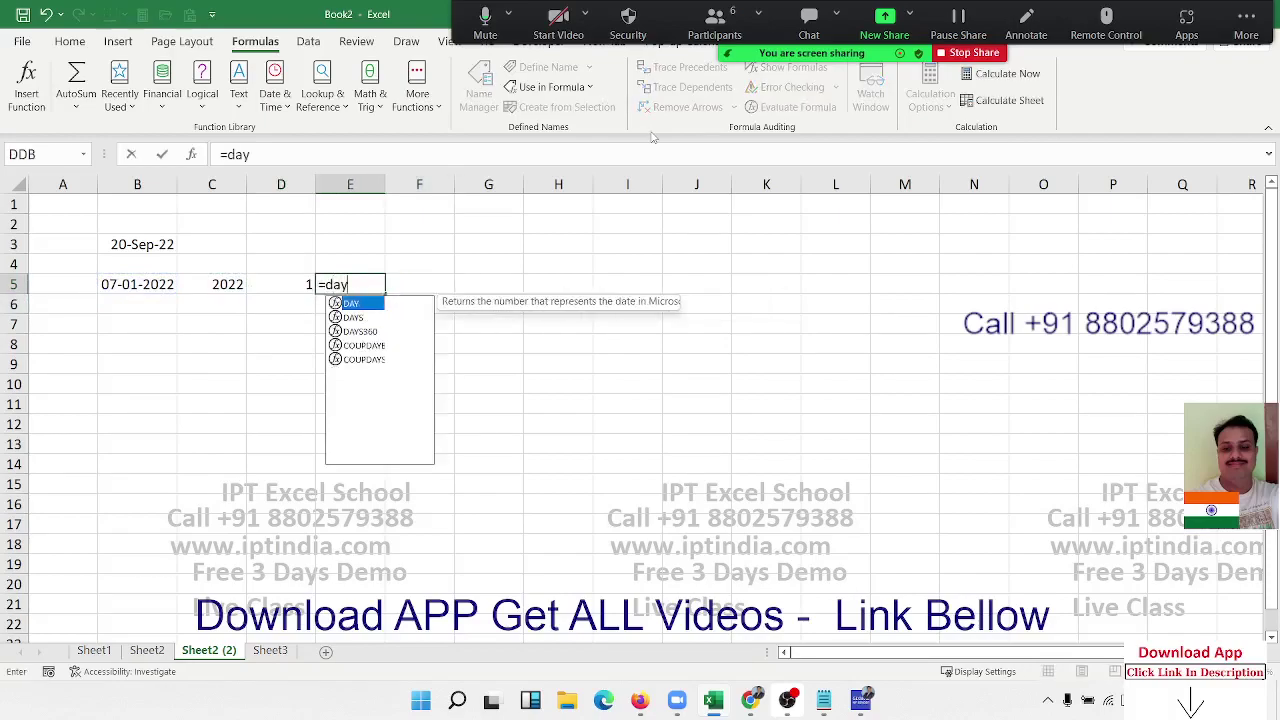
{"action": "key", "text": "Tab"}
{"action": "key", "text": "Left"}
{"action": "key", "text": "Left"}
{"action": "key", "text": "Left"}
{"action": "key", "text": "Return"}
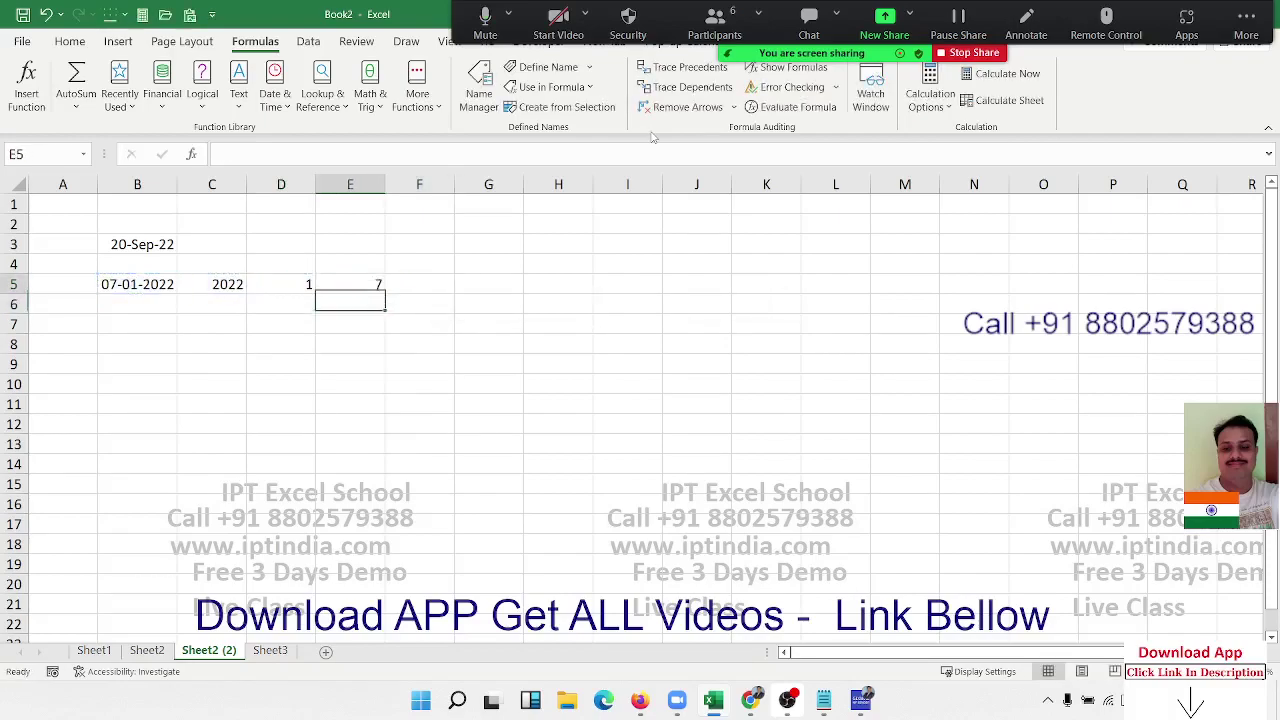
{"action": "key", "text": "Up"}
{"action": "key", "text": "Right"}
{"action": "type", "text": "=date"}
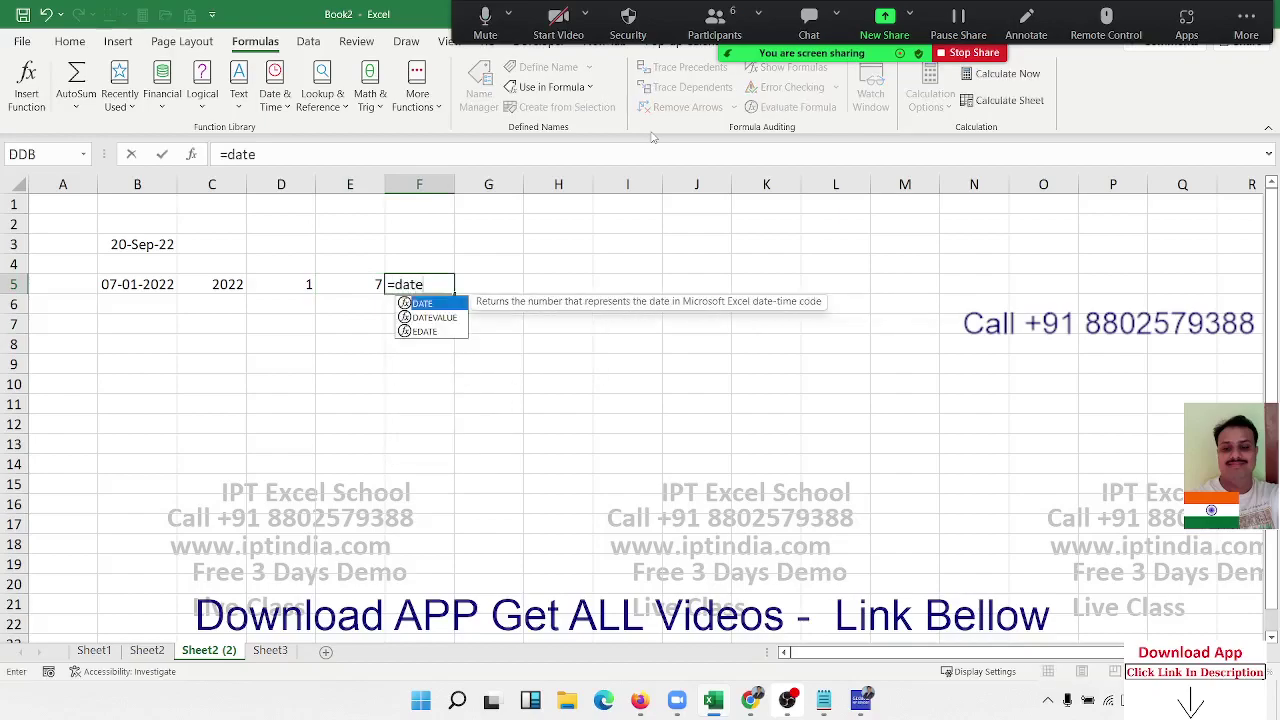
{"action": "key", "text": "Tab"}
{"action": "key", "text": "Left"}
{"action": "key", "text": "Left"}
{"action": "key", "text": "Left"}
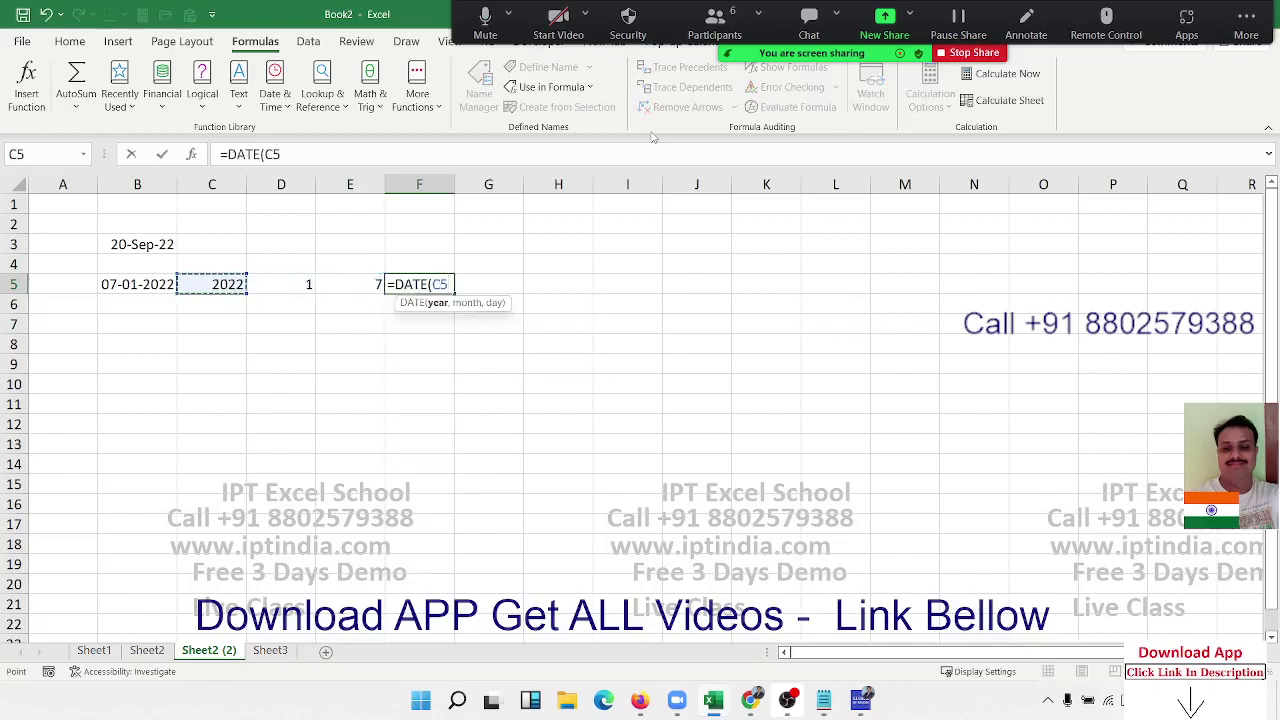
{"action": "type", "text": ","}
{"action": "key", "text": "Left"}
{"action": "key", "text": "Left"}
{"action": "type", "text": ","}
{"action": "key", "text": "Left"}
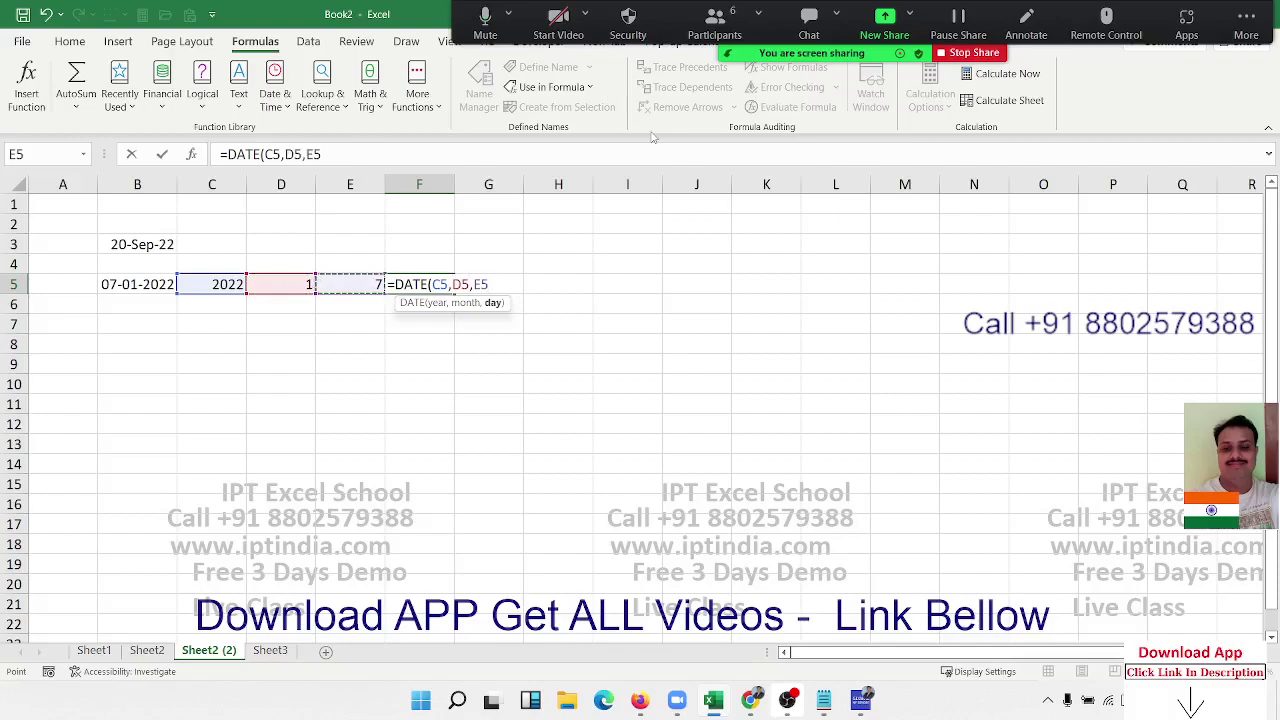
{"action": "key", "text": "Return"}
{"action": "key", "text": "Up"}
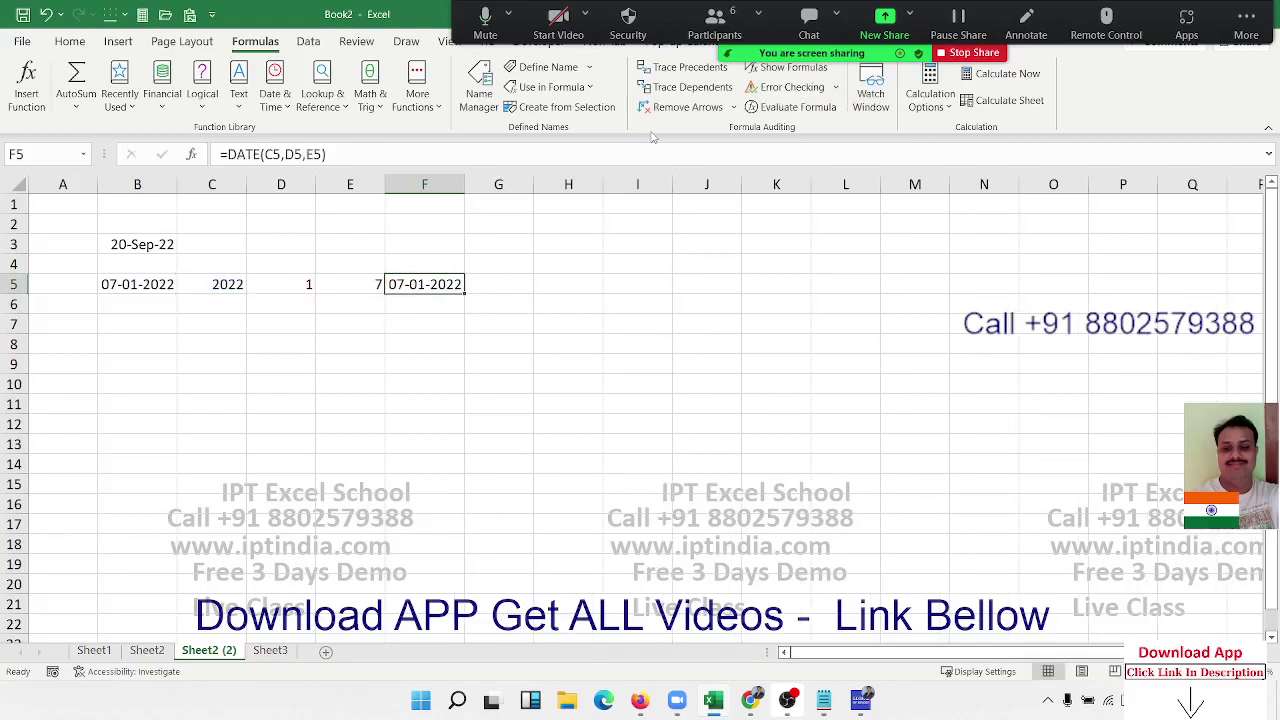
{"action": "key", "text": "Left"}
{"action": "key", "text": "Left"}
{"action": "key", "text": "Left"}
{"action": "key", "text": "Right"}
{"action": "key", "text": "Right"}
{"action": "key", "text": "Right"}
{"action": "key", "text": "Down"}
{"action": "key", "text": "Down"}
{"action": "key", "text": "Down"}
- Put =TODAY() in B7, showing 20-09-2022
{"action": "key", "text": "Left"}
{"action": "key", "text": "Left"}
{"action": "key", "text": "Left"}
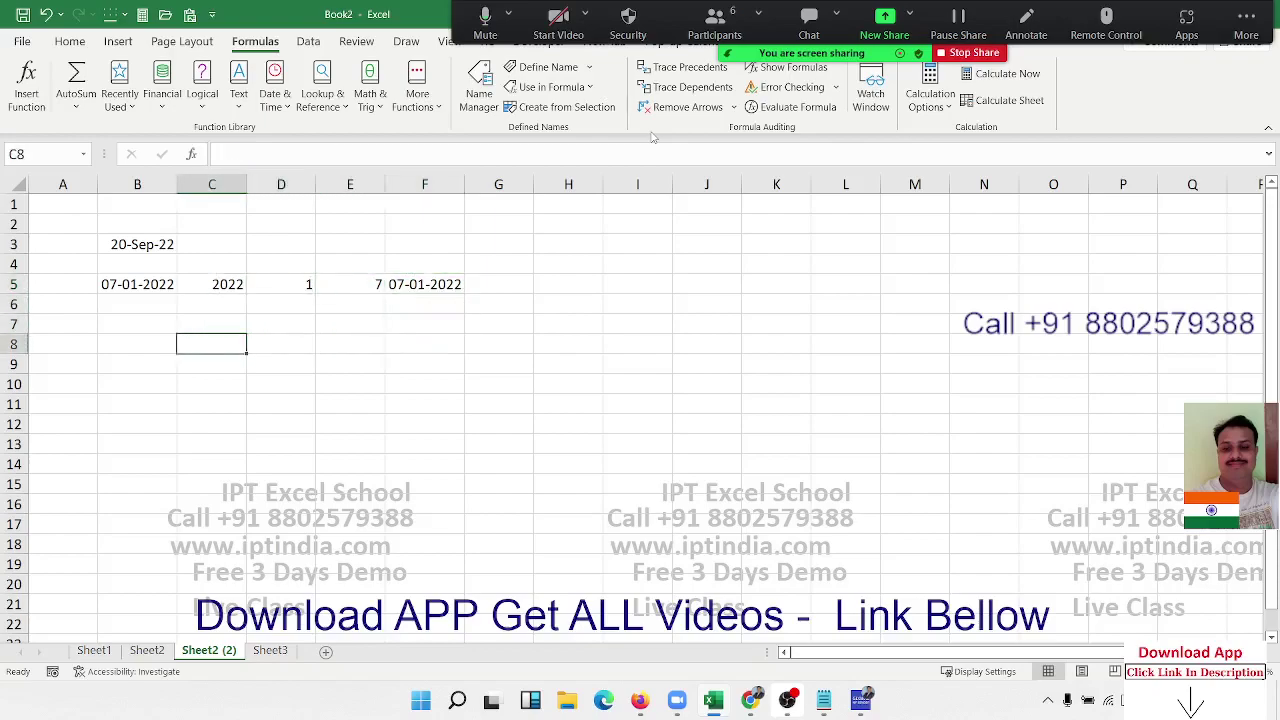
{"action": "key", "text": "Up"}
{"action": "key", "text": "Left"}
{"action": "type", "text": "=t"}
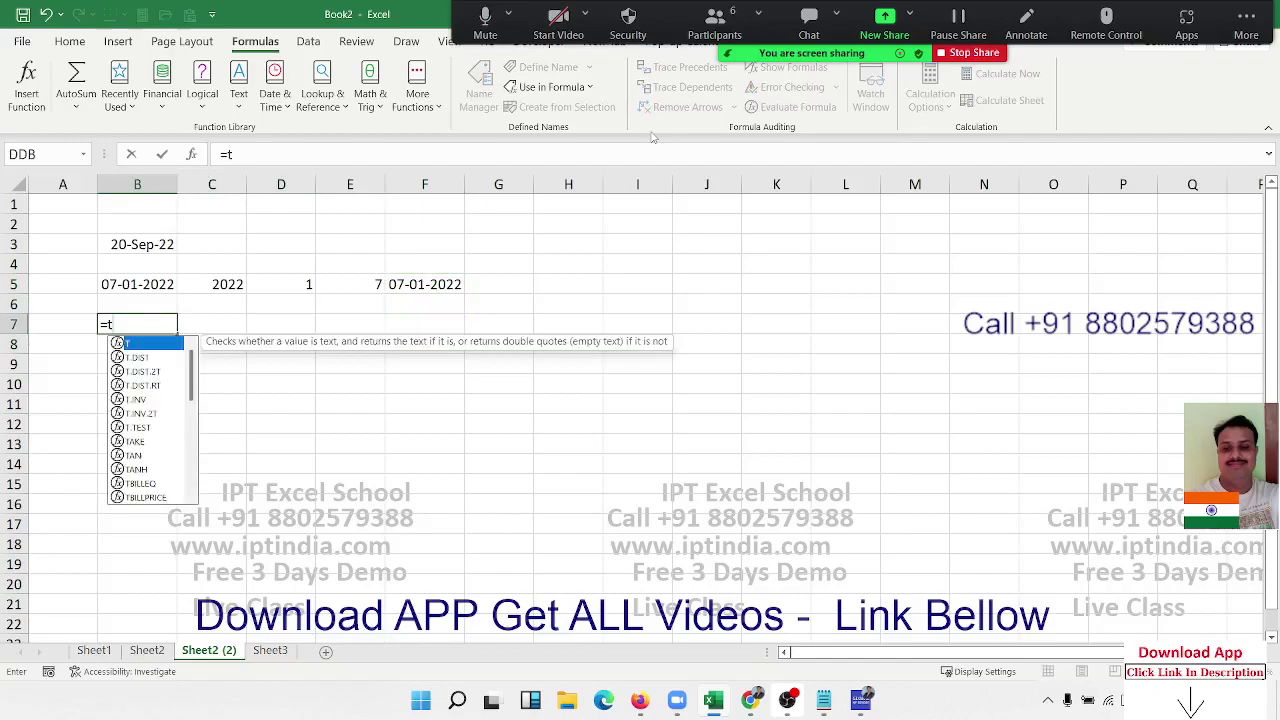
{"action": "type", "text": "od"}
{"action": "key", "text": "Tab"}
{"action": "key", "text": "Return"}
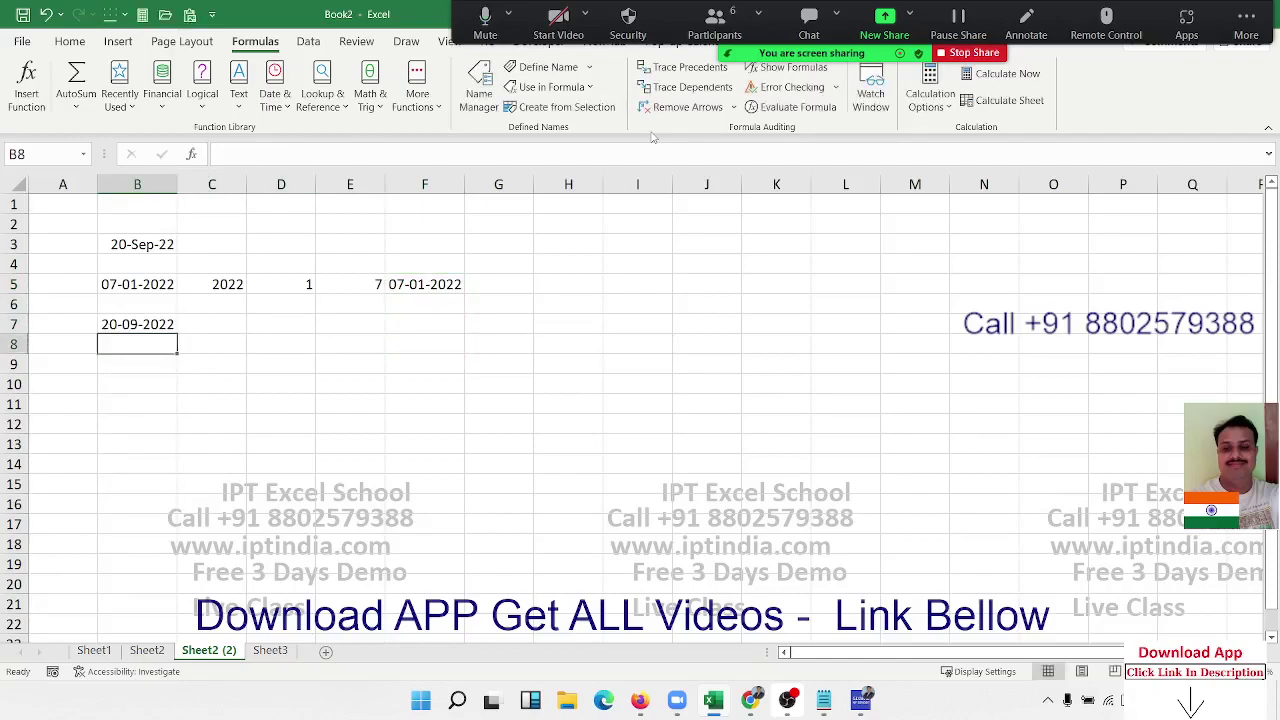
{"action": "key", "text": "Up"}
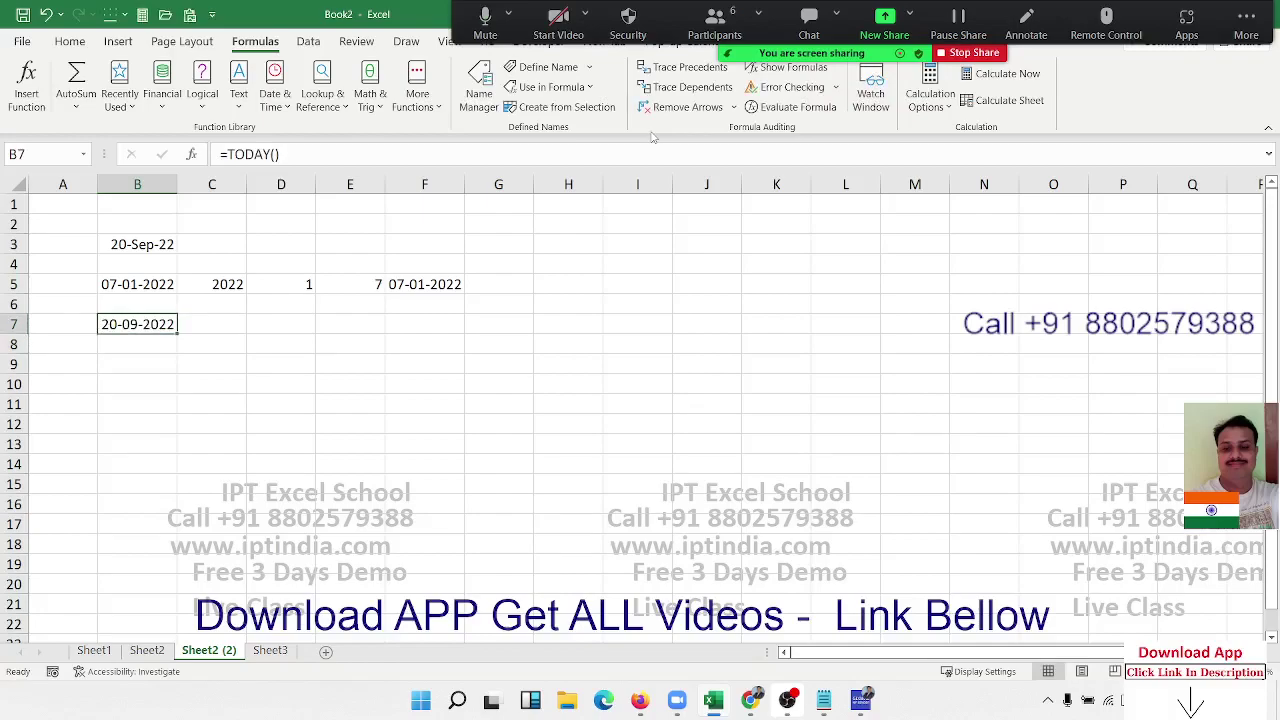
- Enter 20 in C7 and =B7+C7 in D7 to add 20 days
{"action": "key", "text": "Right"}
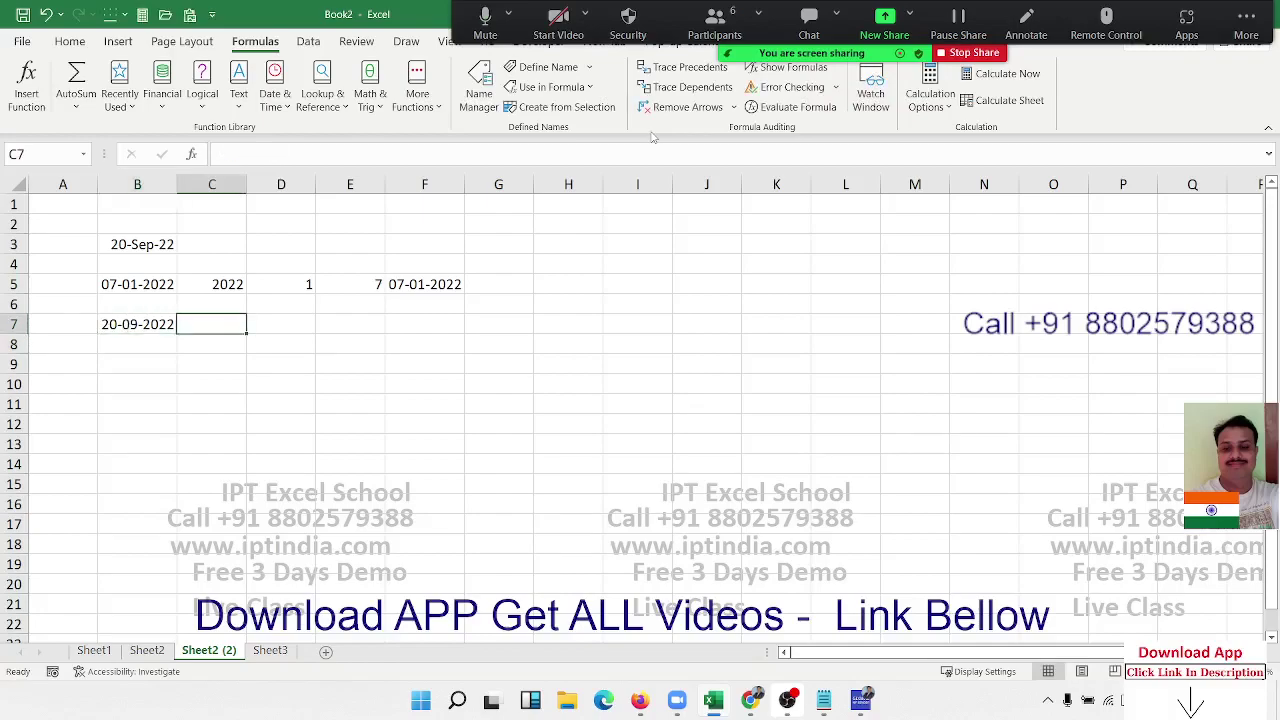
{"action": "type", "text": "20"}
{"action": "key", "text": "Tab"}
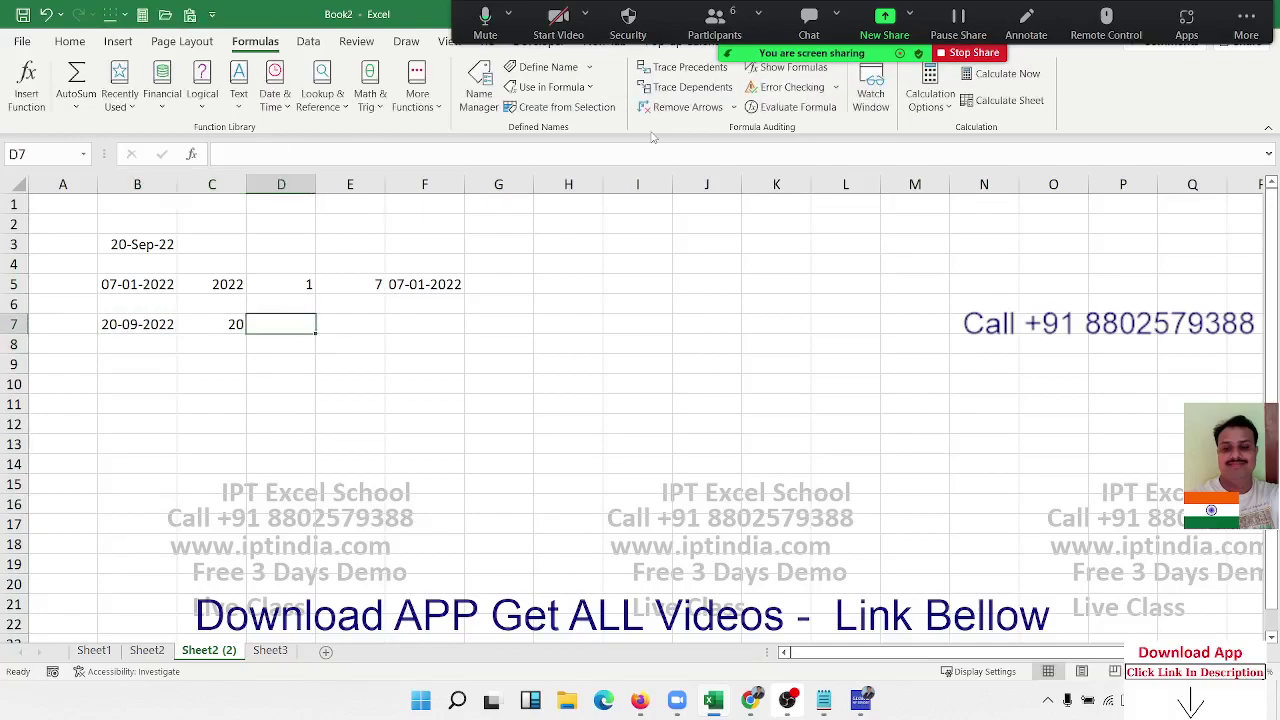
{"action": "type", "text": "="}
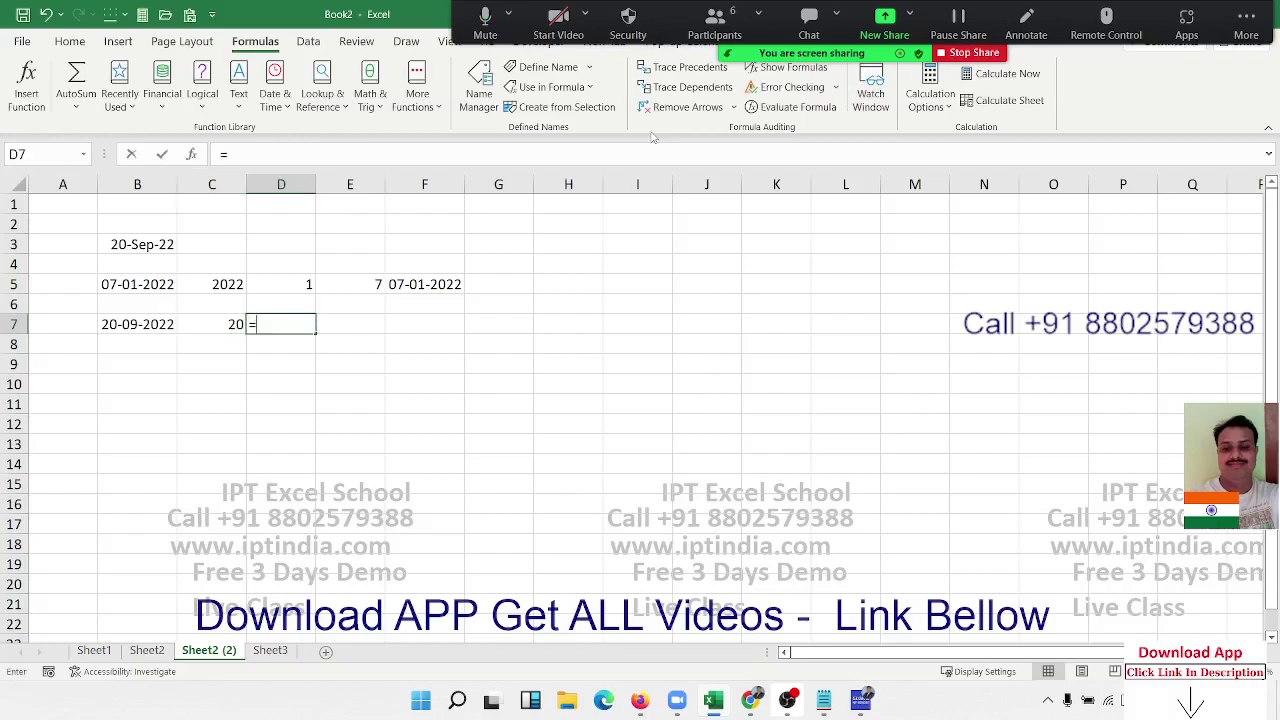
{"action": "key", "text": "Left"}
{"action": "key", "text": "Left"}
{"action": "type", "text": "+"}
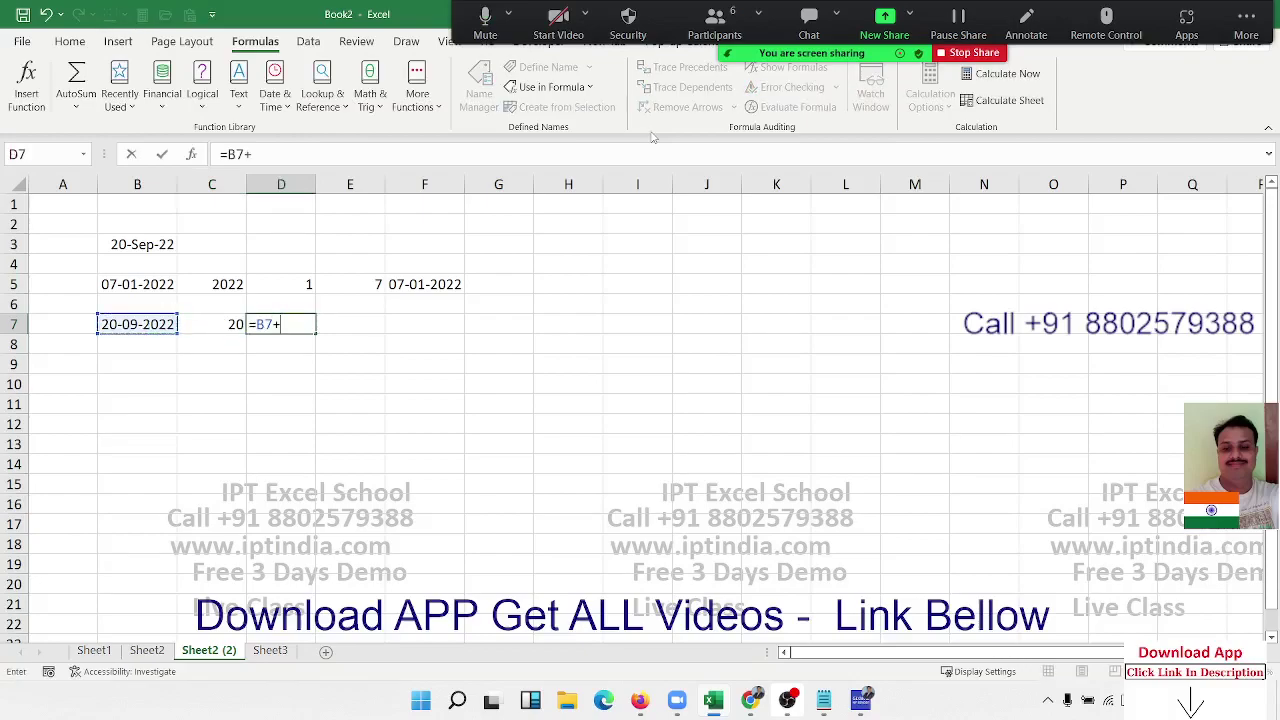
{"action": "key", "text": "Left"}
{"action": "key", "text": "Return"}
- Check D7's 10-10-2022 result and re-confirm its formula unchanged
{"action": "key", "text": "Up"}
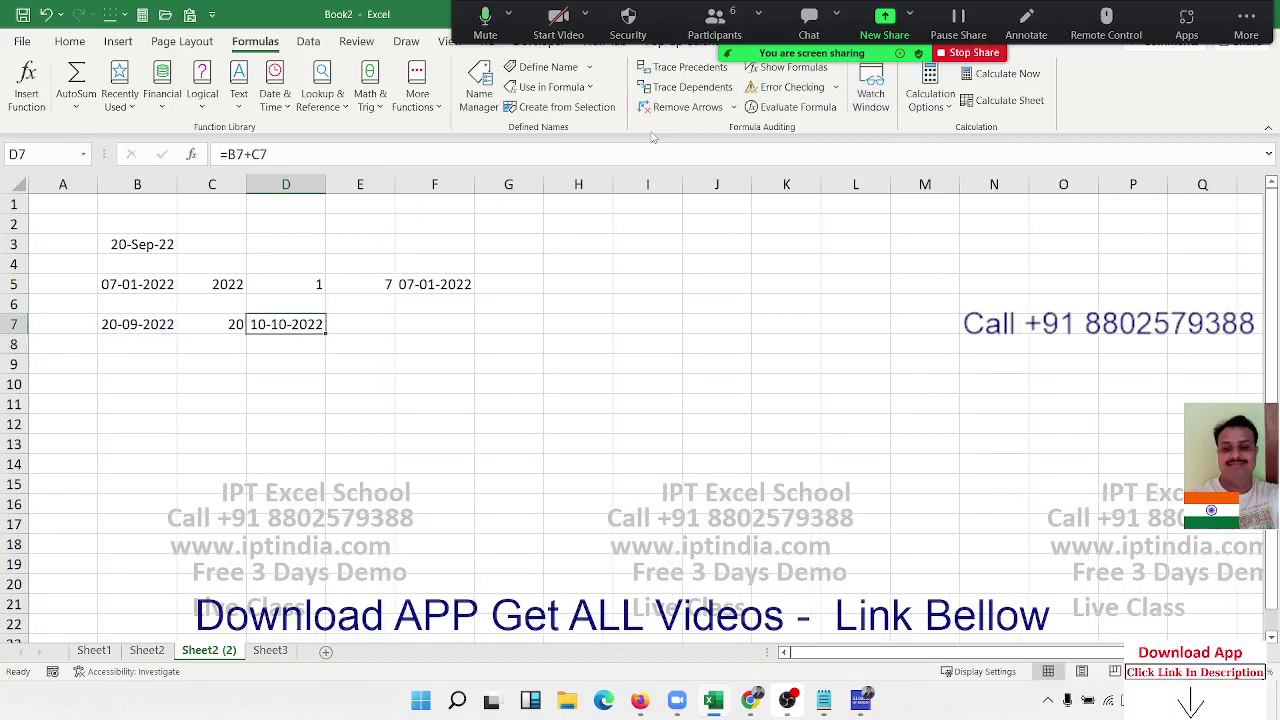
{"action": "key", "text": "Left"}
{"action": "key", "text": "Right"}
{"action": "key", "text": "F2"}
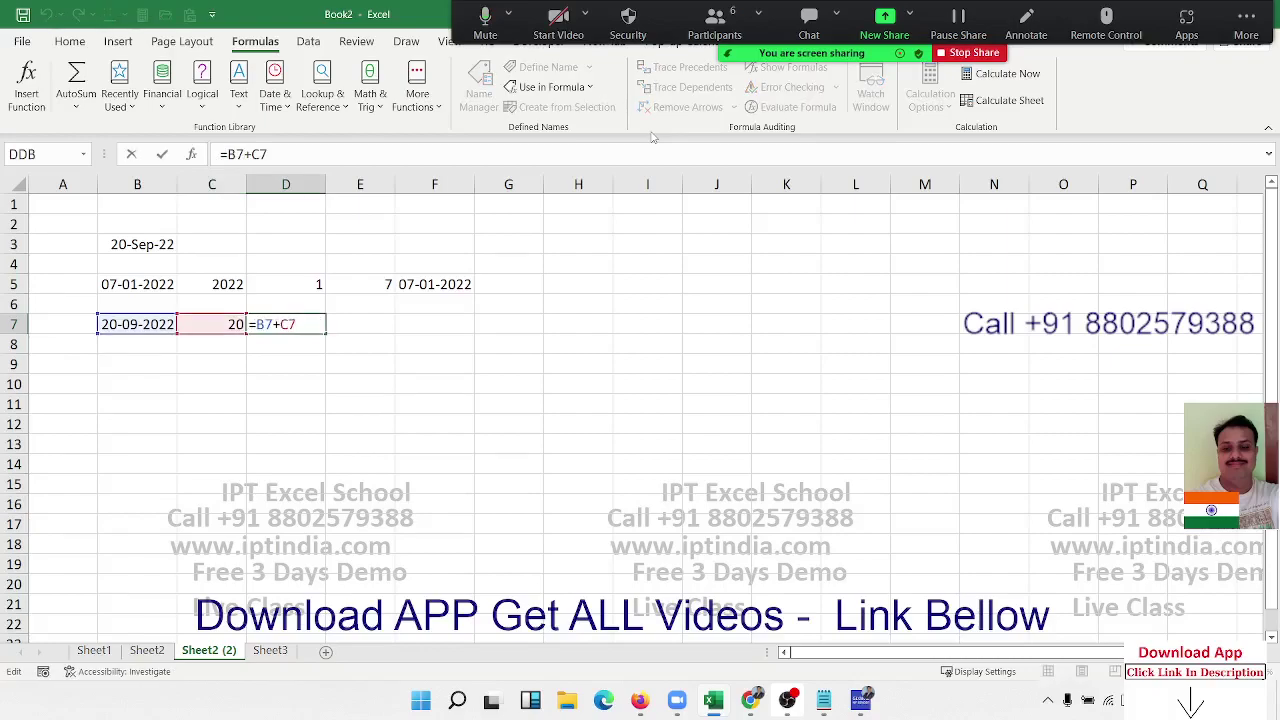
{"action": "key", "text": "ctrl+Return"}
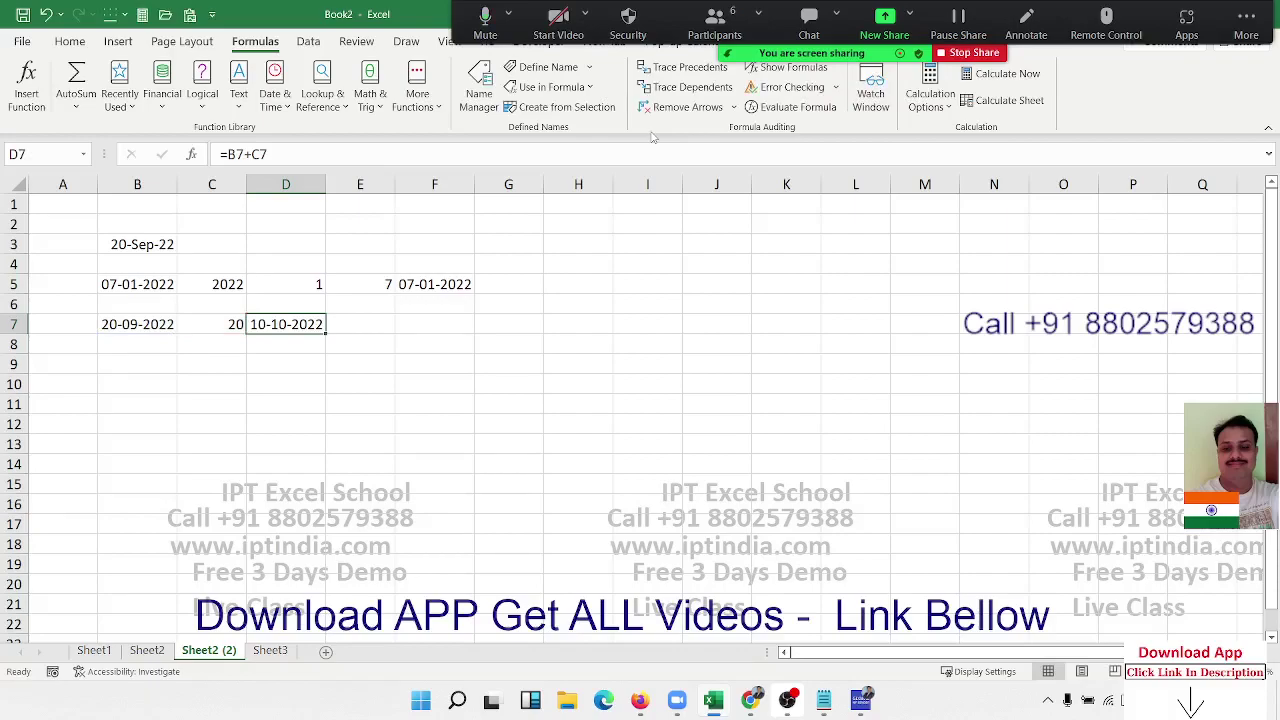
{"action": "key", "text": "Down"}
{"action": "key", "text": "Left"}
{"action": "key", "text": "Left"}
- Enter today's date in B8 and the numbers 2, 4 and 22 in C8 through E8
{"action": "key", "text": "ctrl+semicolon"}
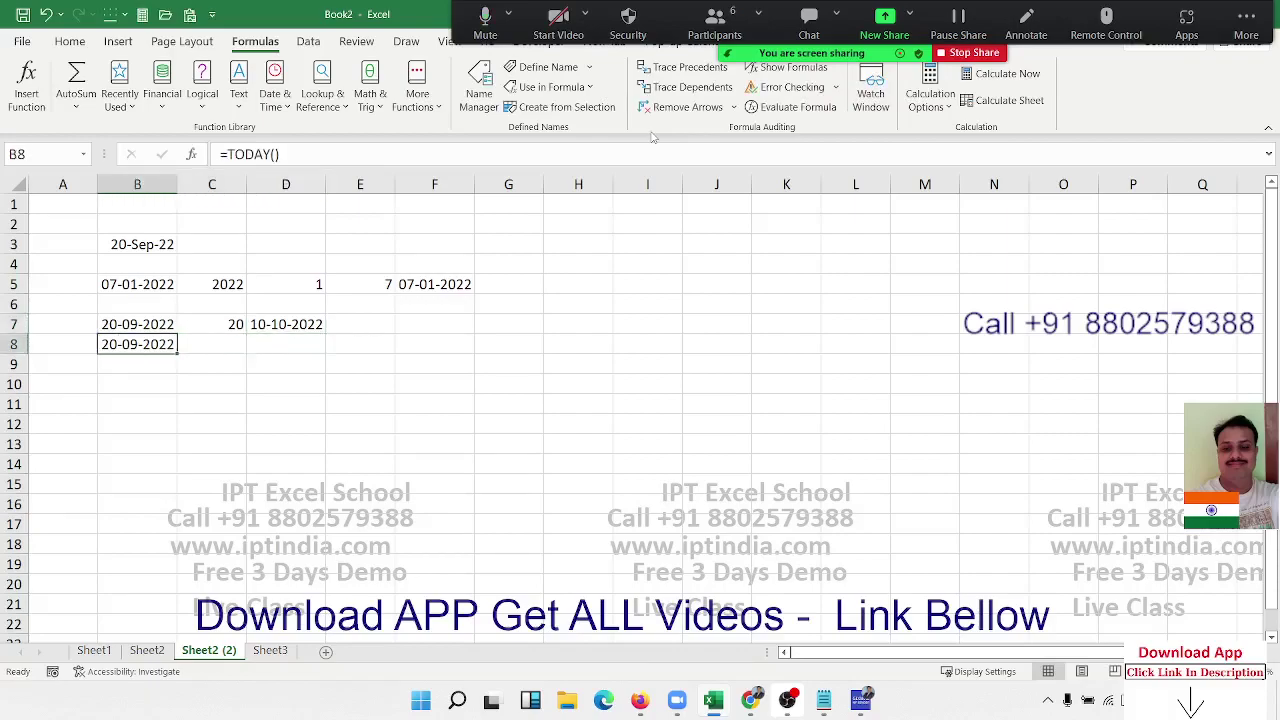
{"action": "key", "text": "Tab"}
{"action": "type", "text": "2"}
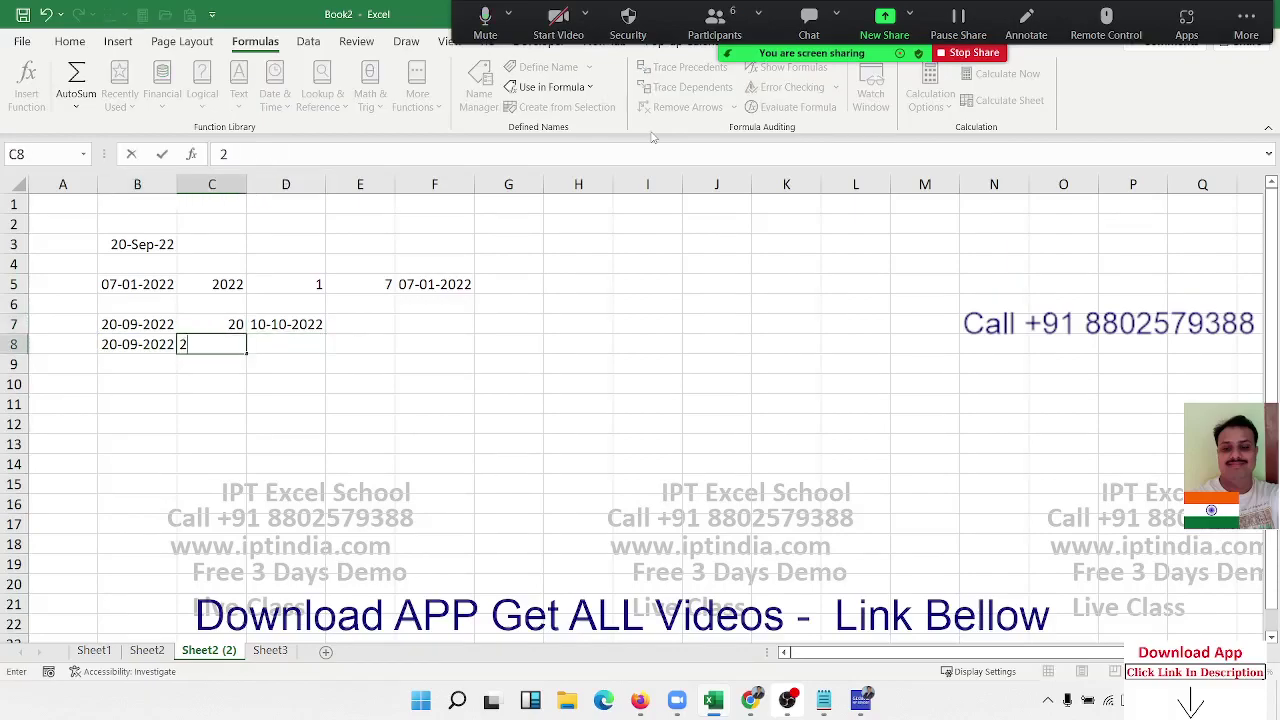
{"action": "key", "text": "Tab"}
{"action": "type", "text": "4"}
{"action": "key", "text": "Tab"}
{"action": "type", "text": "22"}
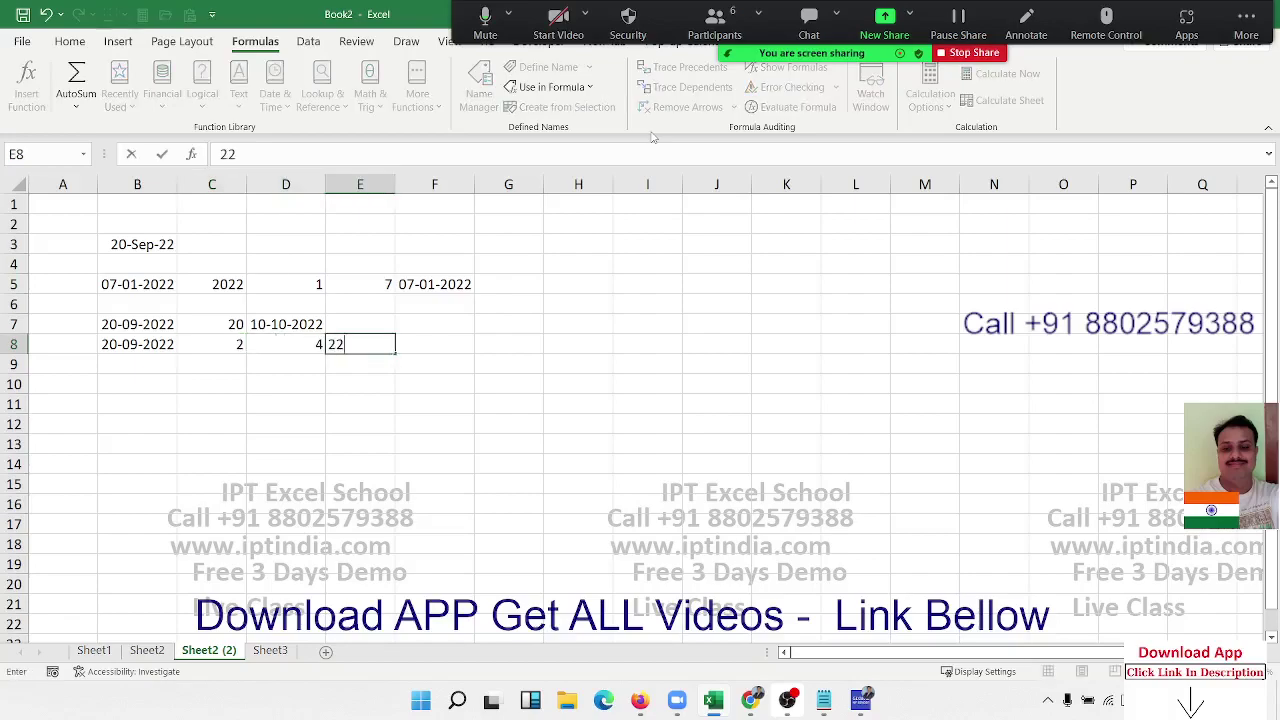
{"action": "key", "text": "Return"}
- Begin a =date formula in F9, then cancel it
{"action": "key", "text": "Right"}
{"action": "type", "text": "=da"}
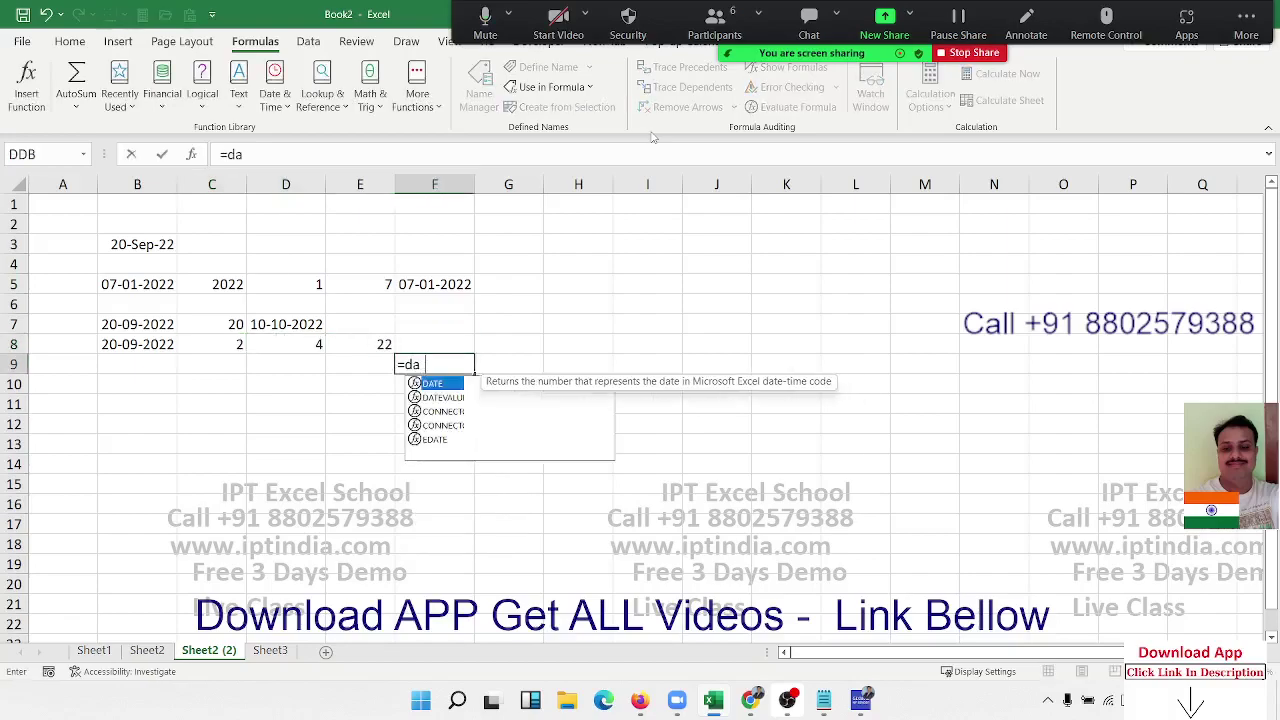
{"action": "type", "text": "te"}
{"action": "key", "text": "BackSpace"}
{"action": "key", "text": "BackSpace"}
{"action": "type", "text": "y"}
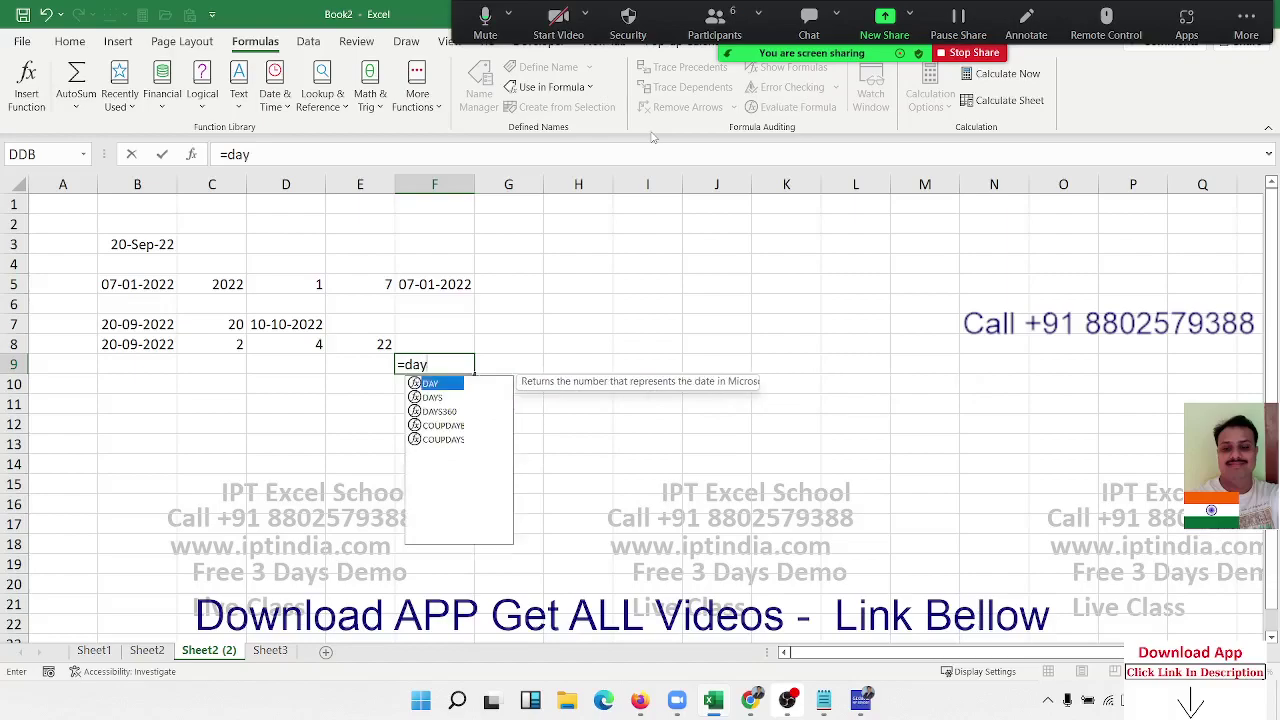
{"action": "key", "text": "BackSpace"}
{"action": "key", "text": "BackSpace"}
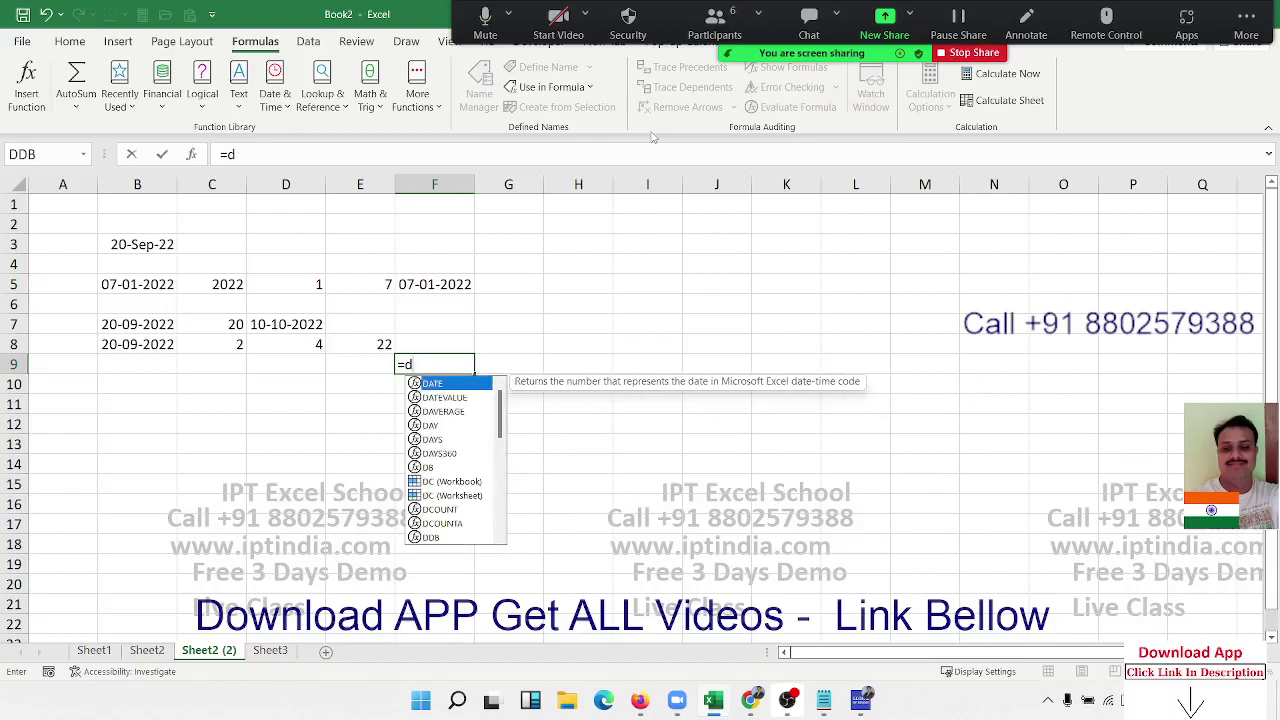
{"action": "key", "text": "Escape"}
{"action": "key", "text": "Escape"}
{"action": "key", "text": "Up"}
- Insert a blank row above the 2, 4, 22 row
{"action": "key", "text": "Left"}
{"action": "key", "text": "Left"}
{"action": "key", "text": "Left"}
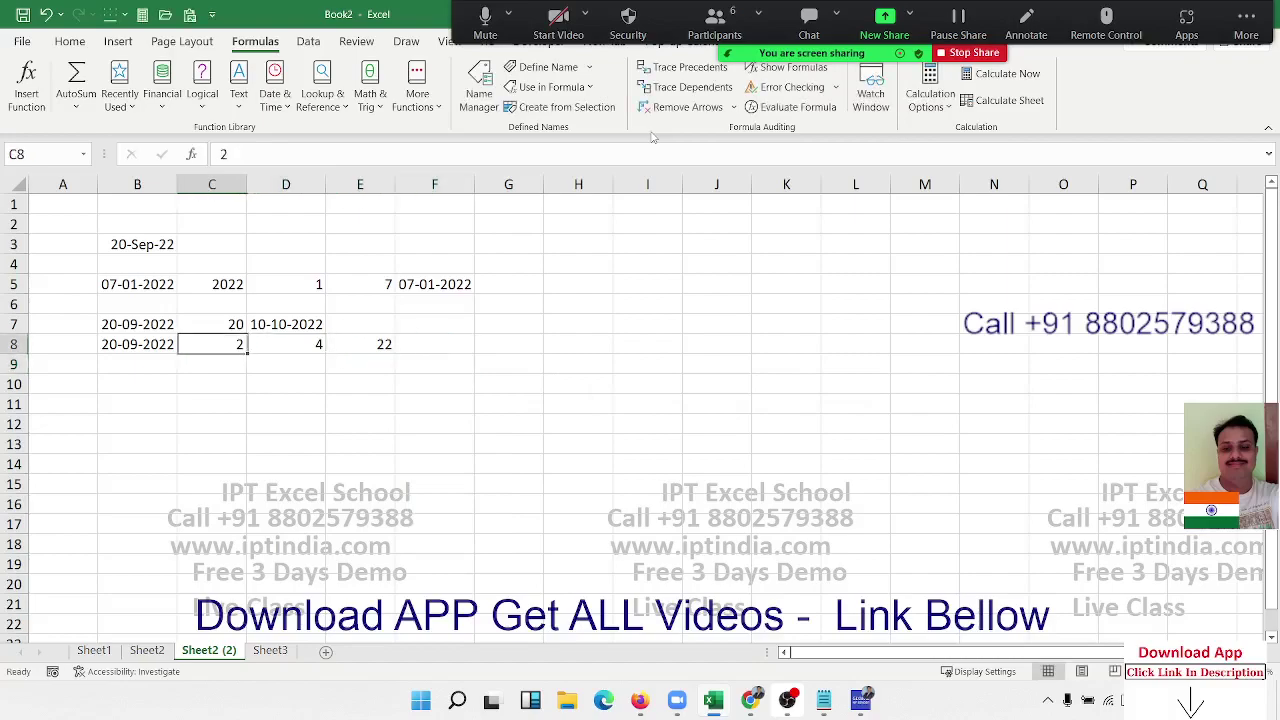
{"action": "key", "text": "Left"}
{"action": "key", "text": "Left"}
{"action": "key", "text": "shift+space"}
{"action": "key", "text": "ctrl+shift+plus"}
{"action": "key", "text": "Up"}
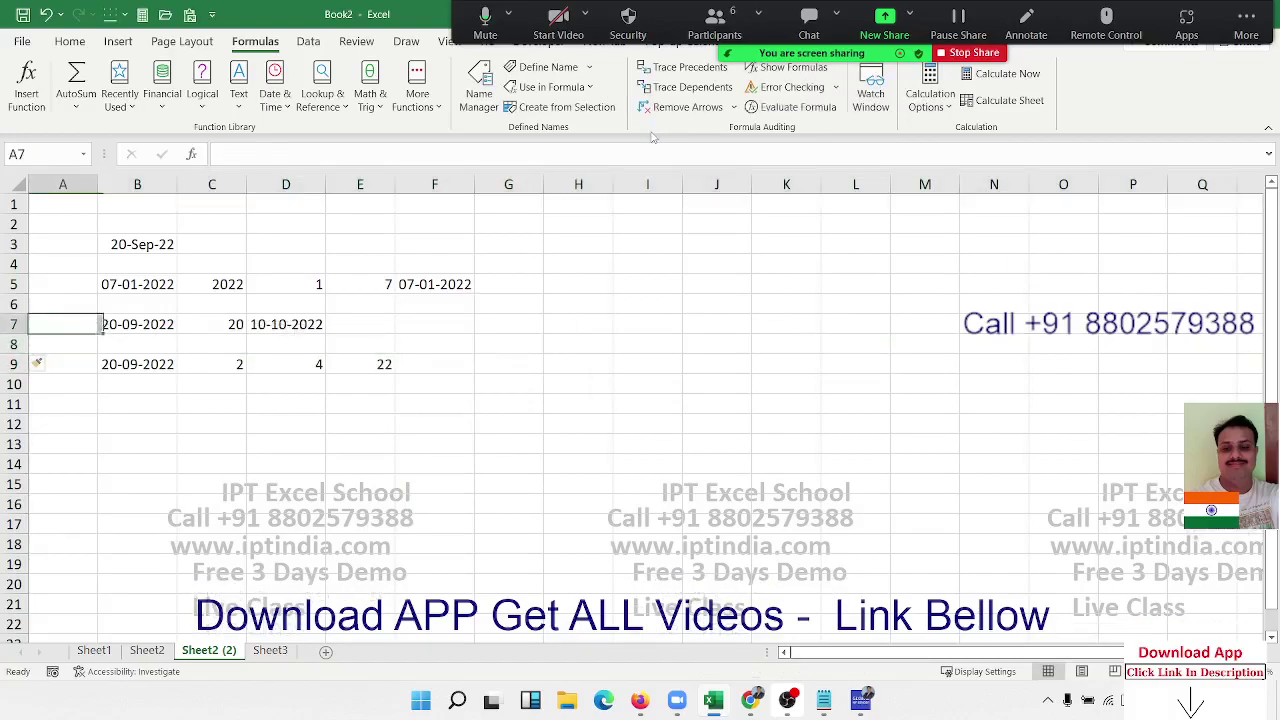
{"action": "key", "text": "Down"}
{"action": "key", "text": "Right"}
- Fill B8 with today's date and C8 with 3 months
{"action": "key", "text": "ctrl+semicolon"}
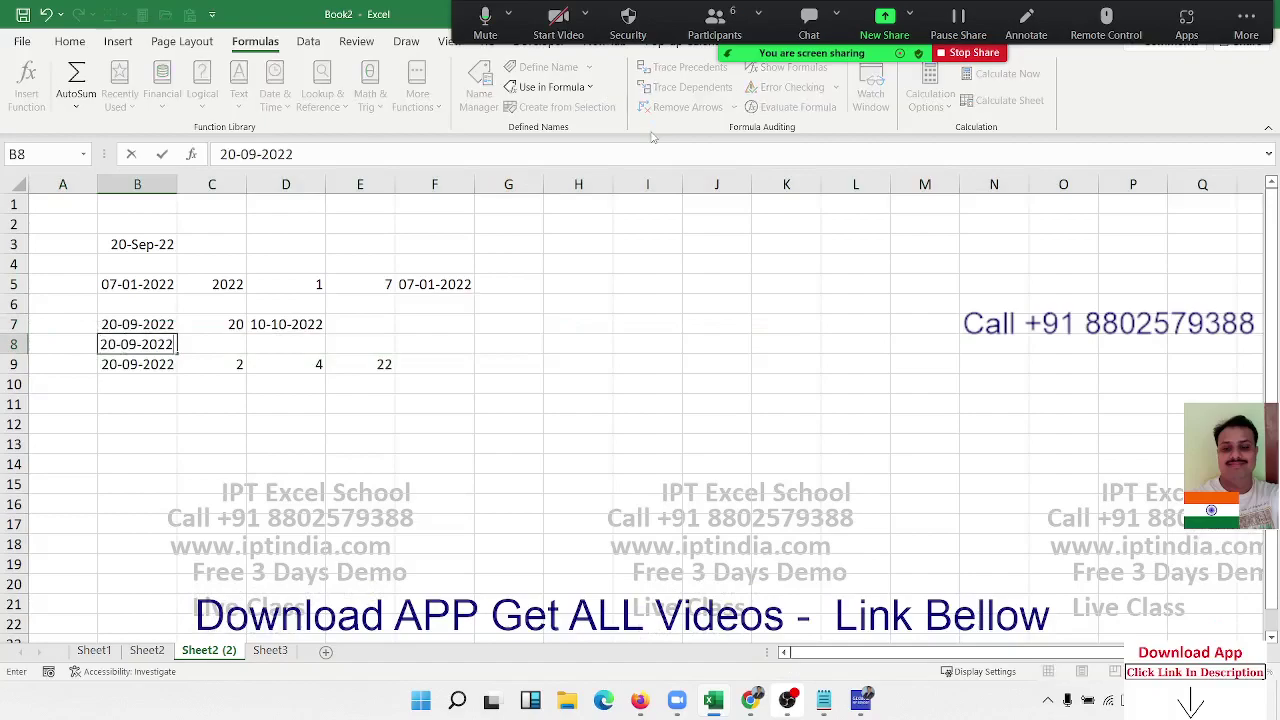
{"action": "key", "text": "Right"}
{"action": "type", "text": "="}
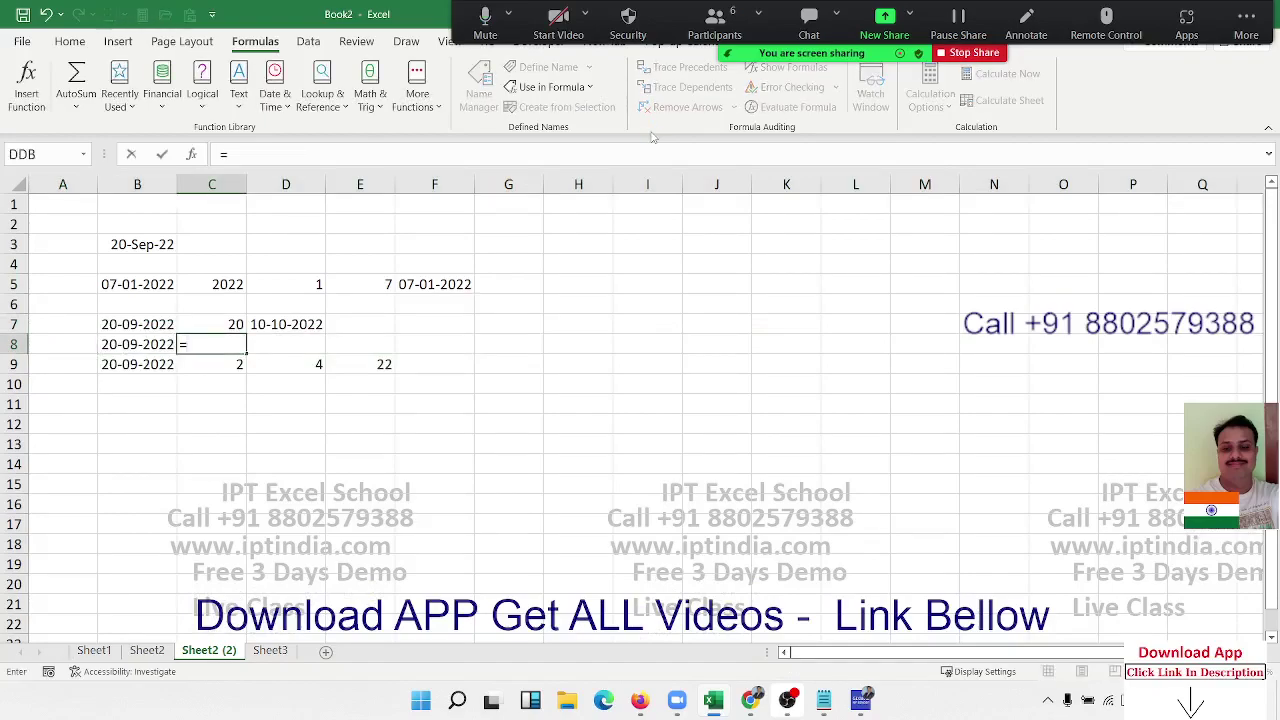
{"action": "type", "text": "3"}
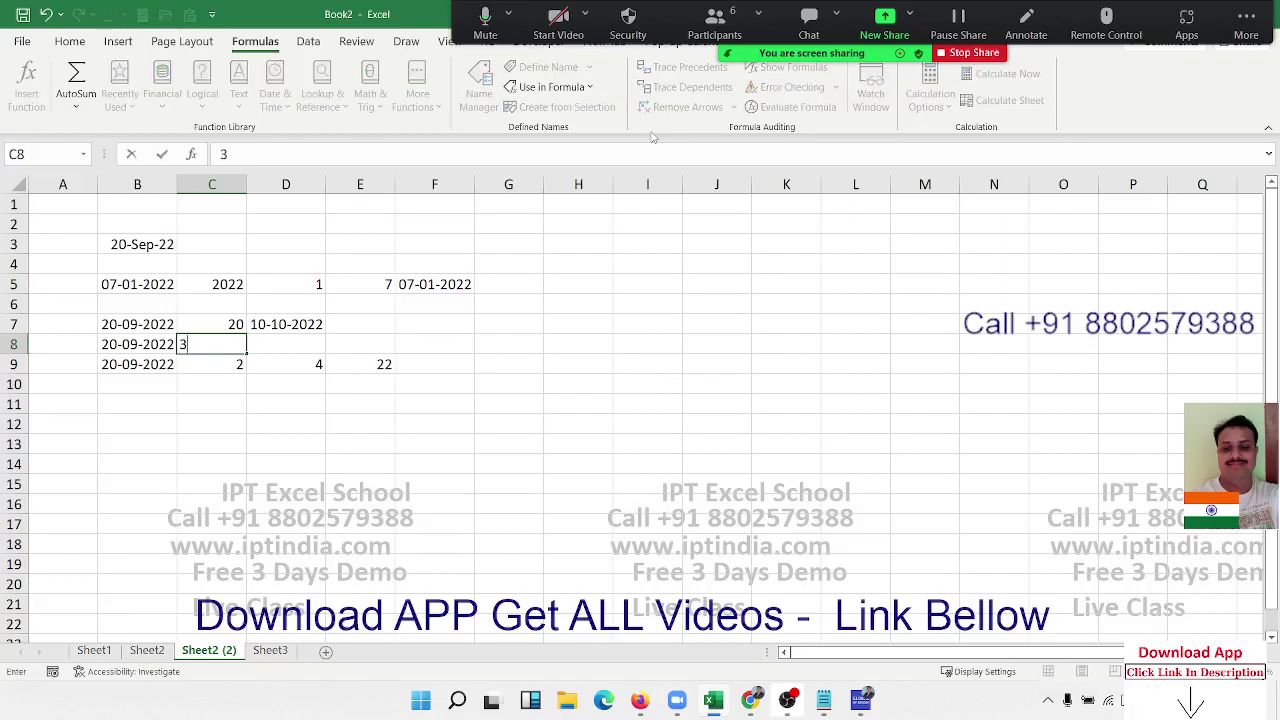
{"action": "key", "text": "Tab"}
- Enter =EDATE(B8,C8) in D8, giving 20-12-2022
{"action": "type", "text": "=edat"}
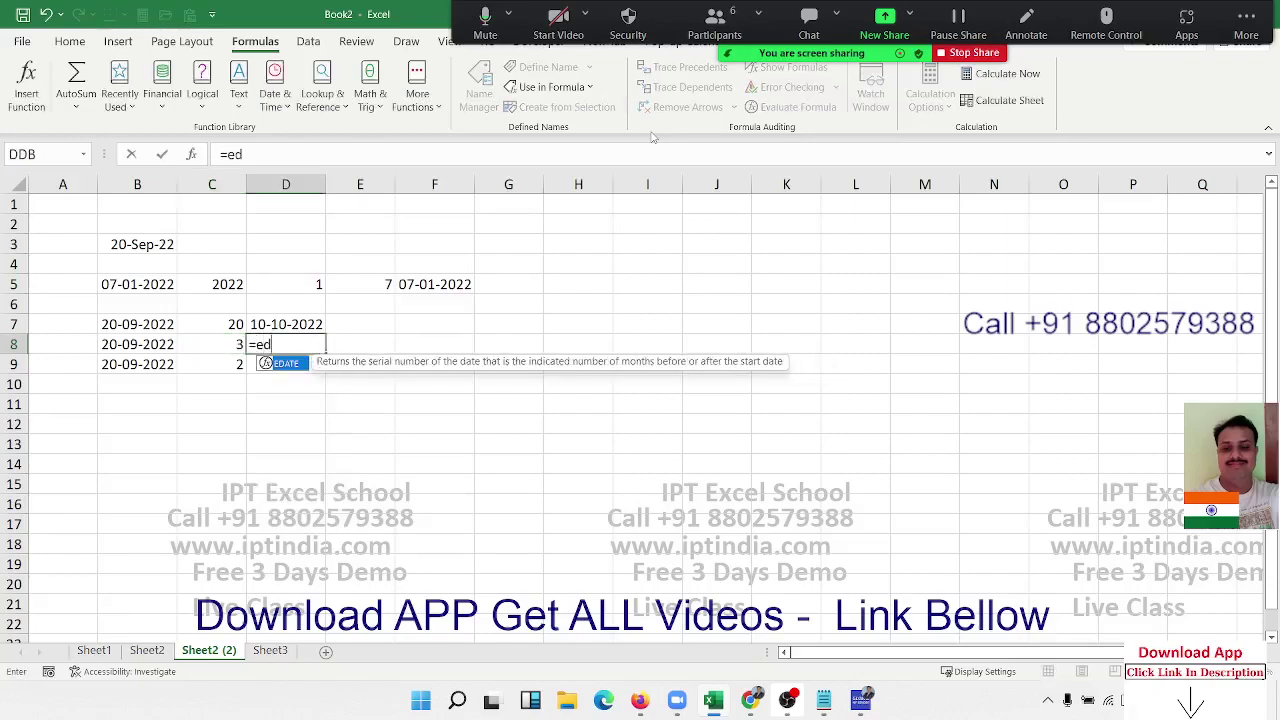
{"action": "key", "text": "Tab"}
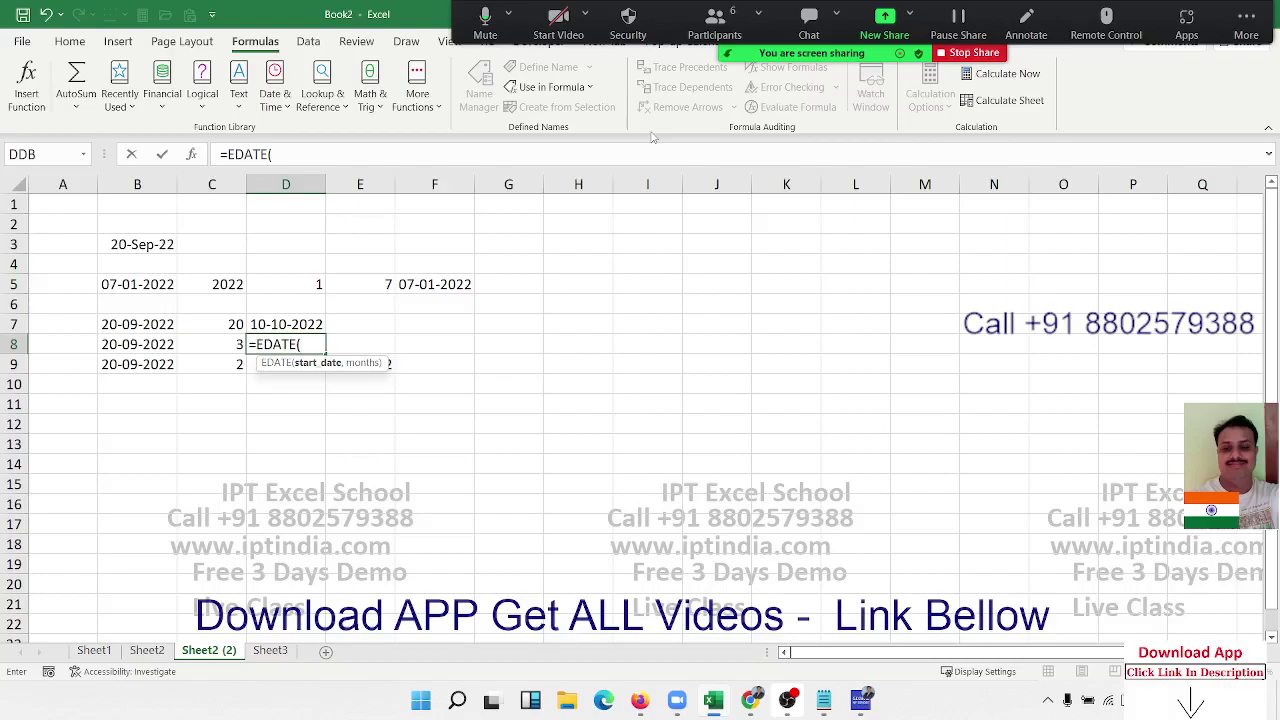
{"action": "key", "text": "Left"}
{"action": "key", "text": "Left"}
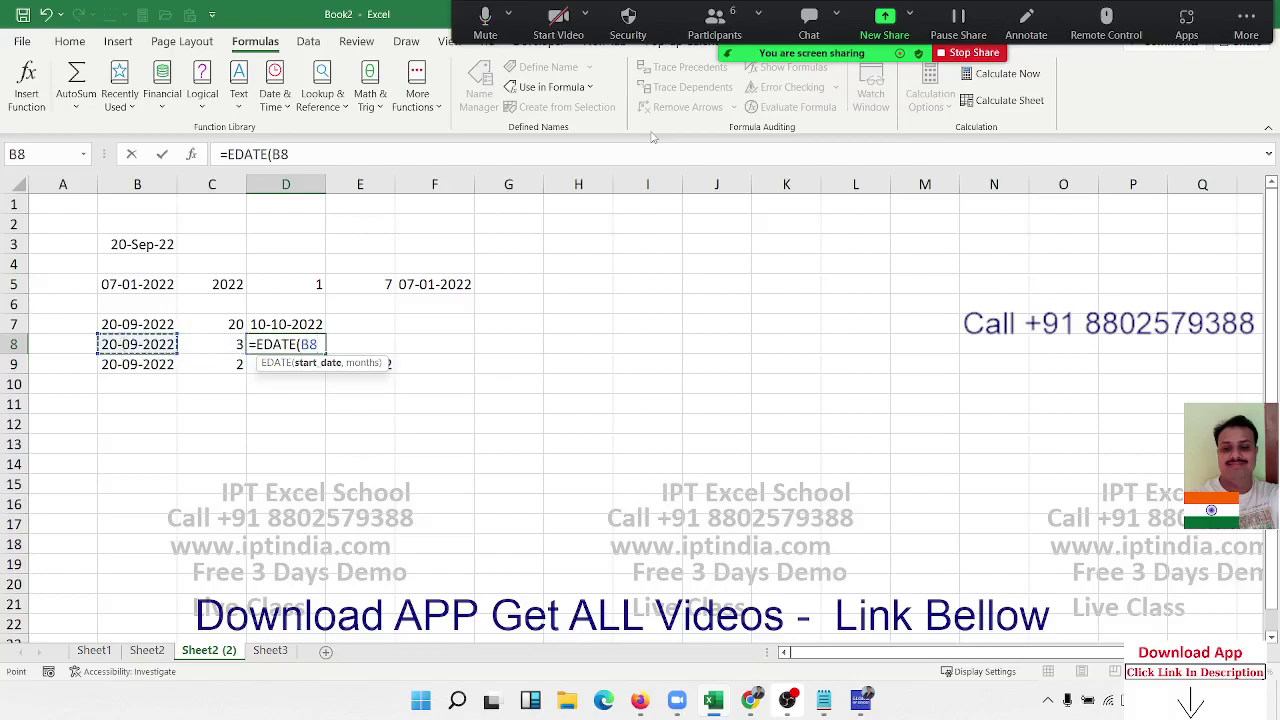
{"action": "type", "text": ","}
{"action": "key", "text": "Left"}
{"action": "type", "text": ")"}
{"action": "key", "text": "Return"}
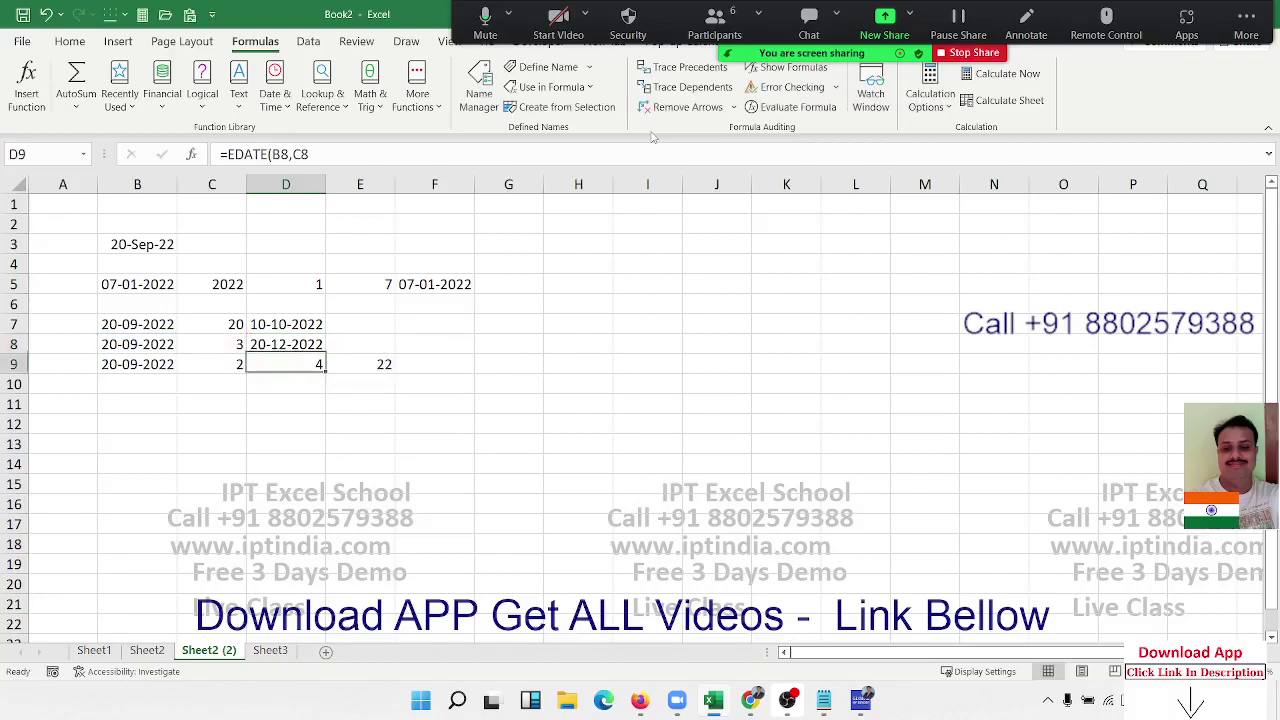
{"action": "key", "text": "Up"}
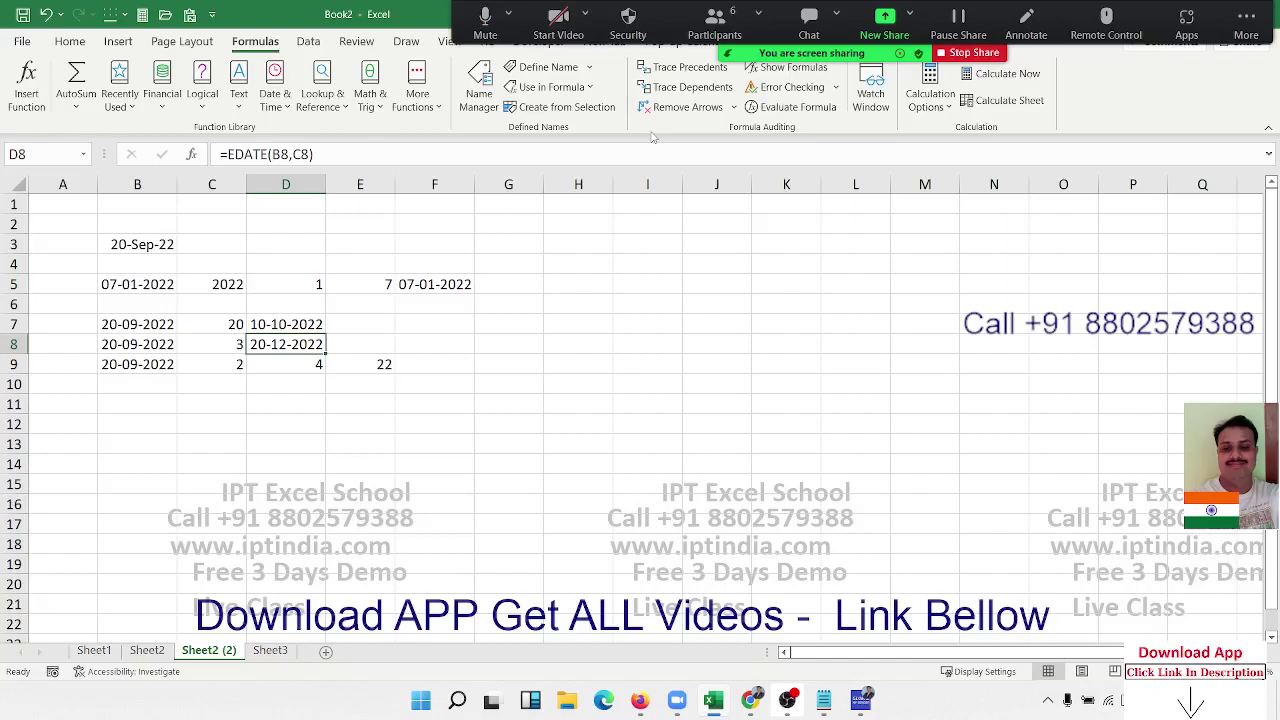
{"action": "key", "text": "Down"}
{"action": "key", "text": "Down"}
{"action": "key", "text": "Right"}
{"action": "key", "text": "Right"}
- Start a DATE formula in F10 using YEAR(B9)+2 and MONTH(B9)
{"action": "type", "text": "="}
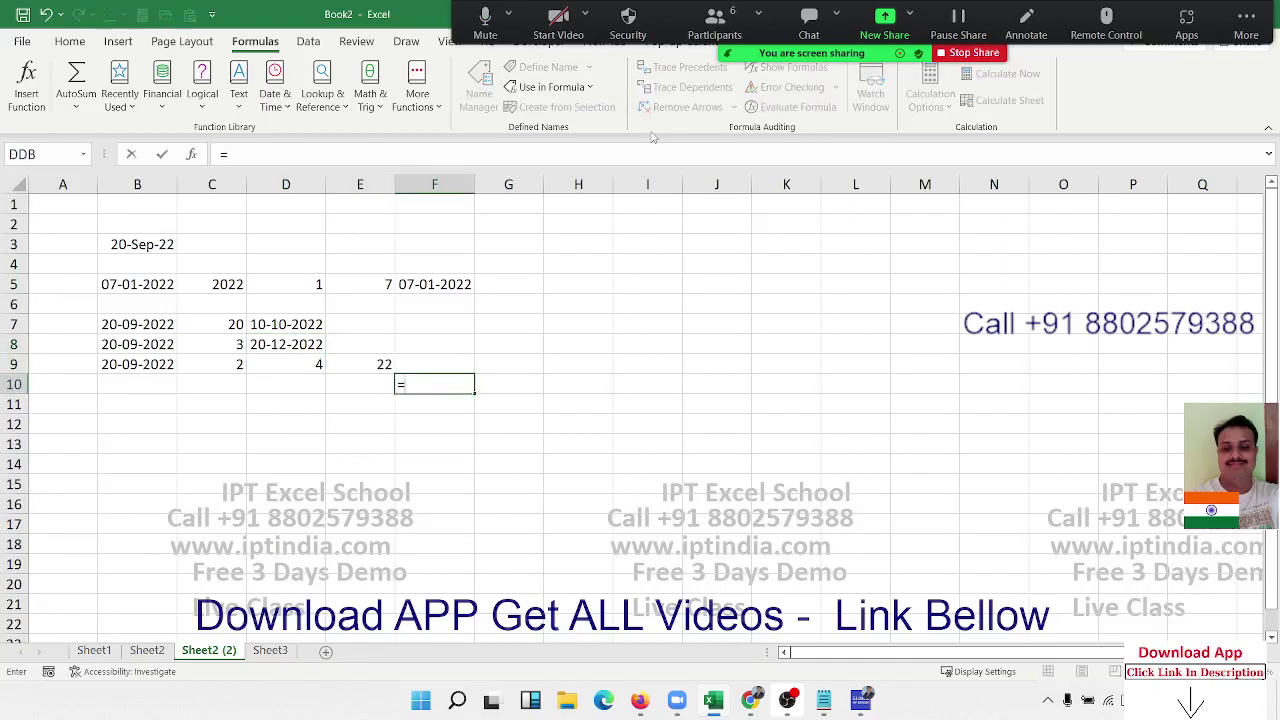
{"action": "type", "text": "dat"}
{"action": "key", "text": "Tab"}
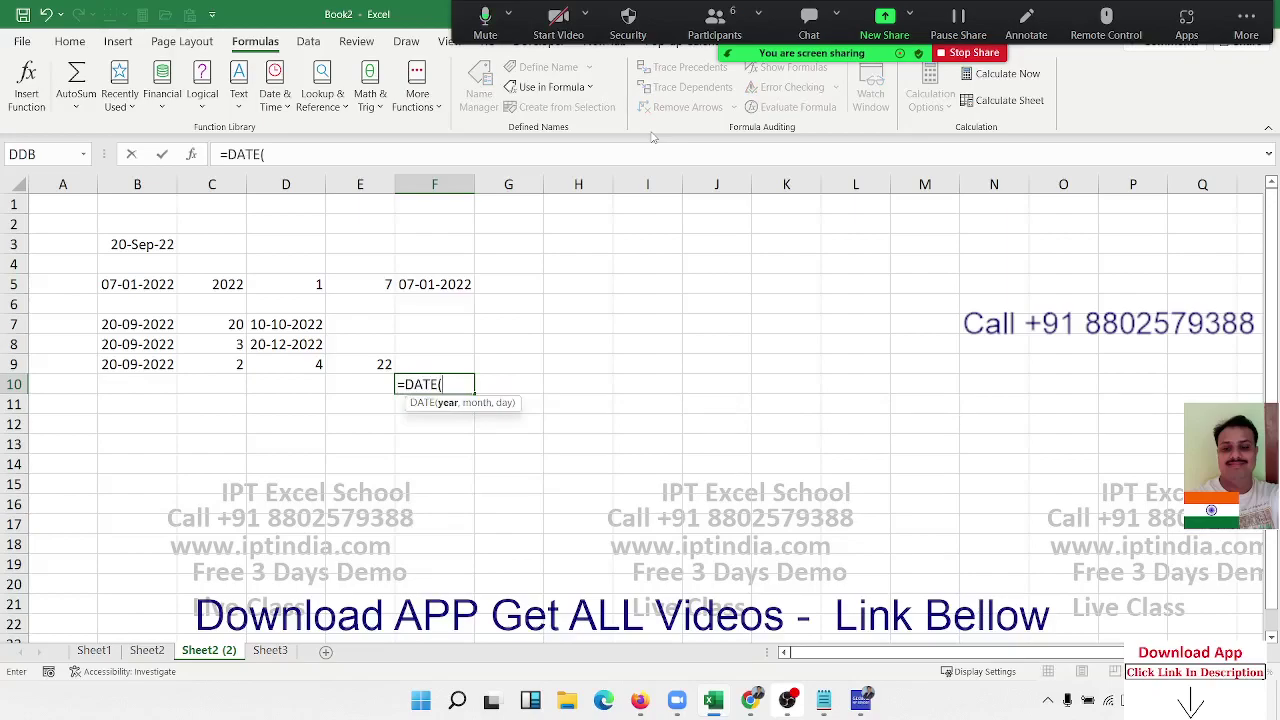
{"action": "type", "text": "yea"}
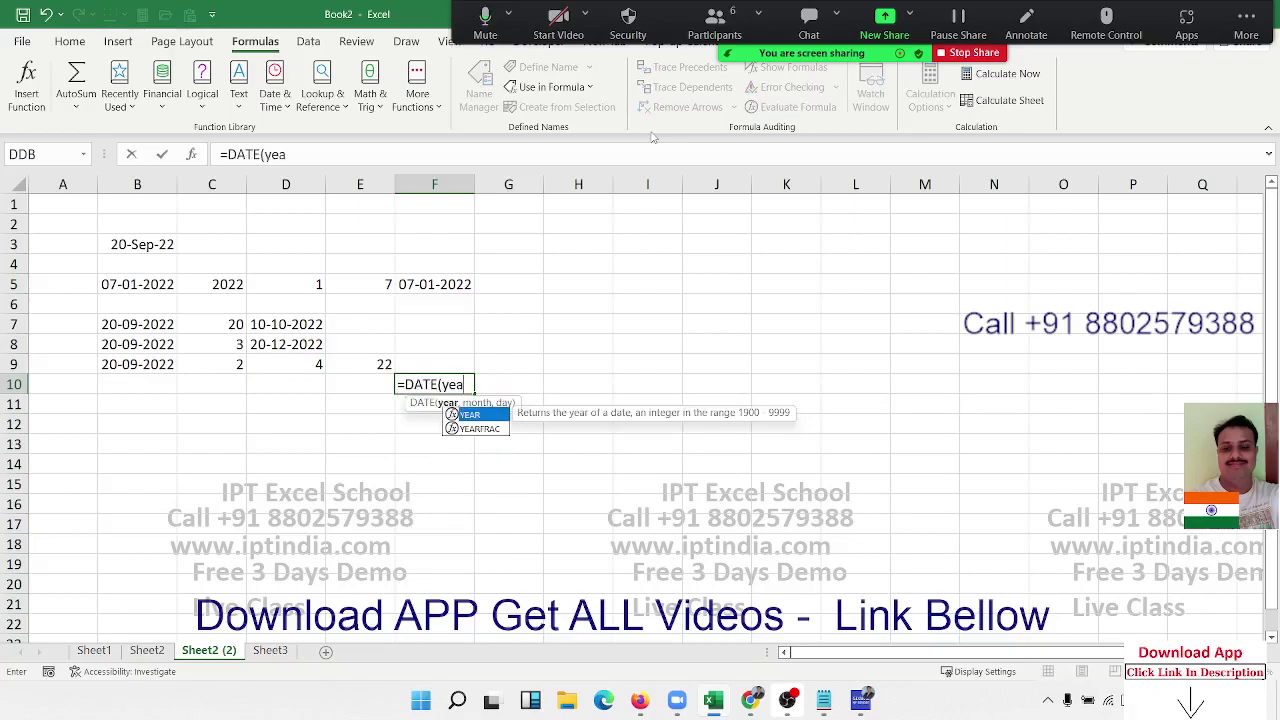
{"action": "key", "text": "Tab"}
{"action": "left_click", "coordinate": [158, 366]}
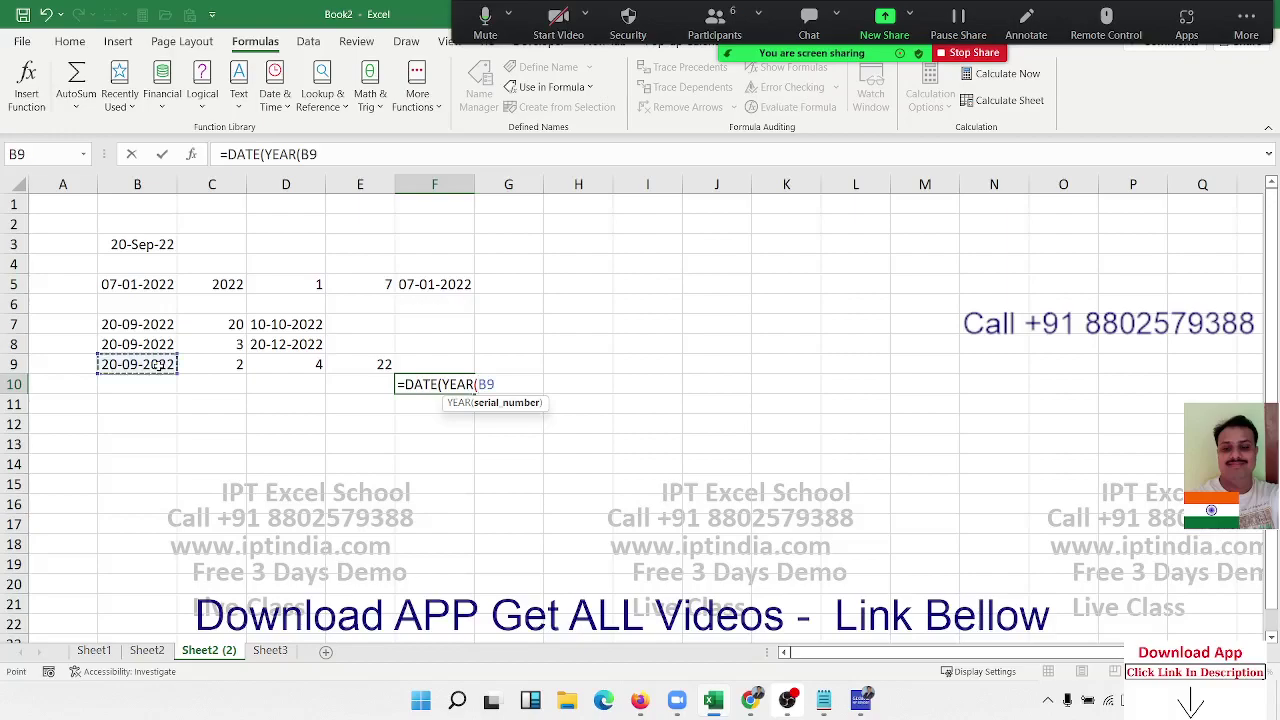
{"action": "type", "text": ")"}
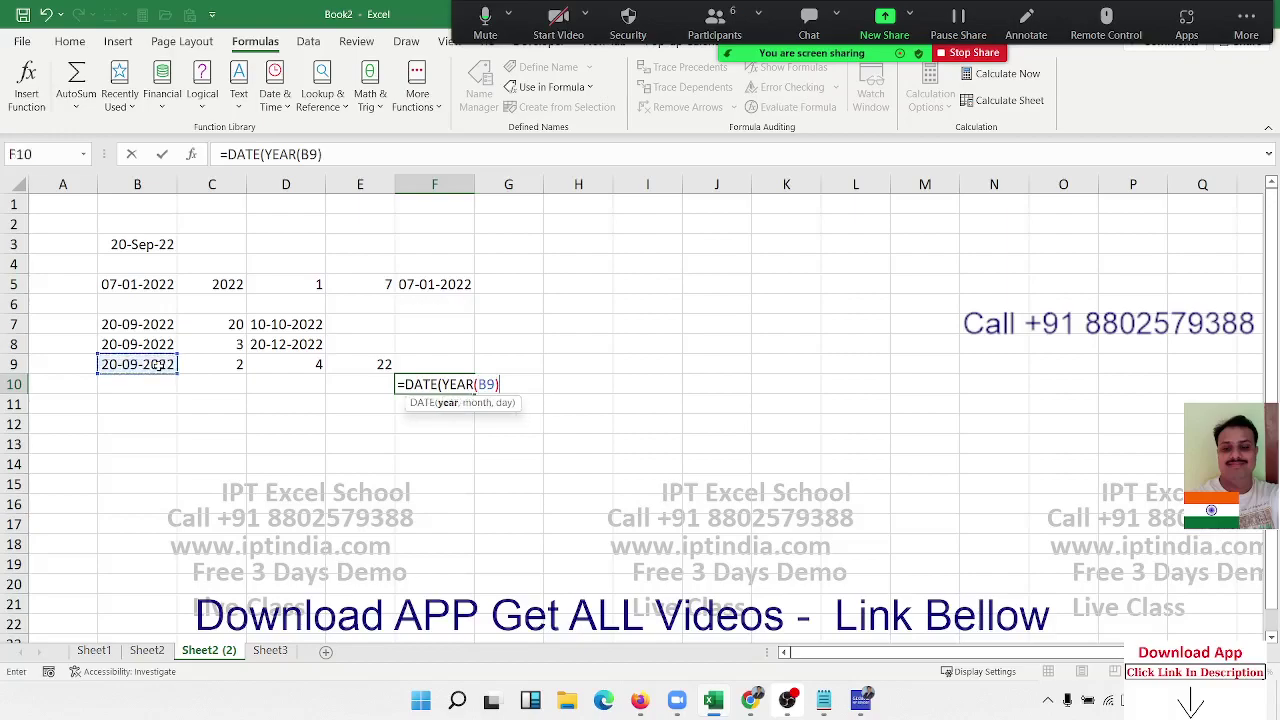
{"action": "type", "text": "+2"}
{"action": "type", "text": ",mo"}
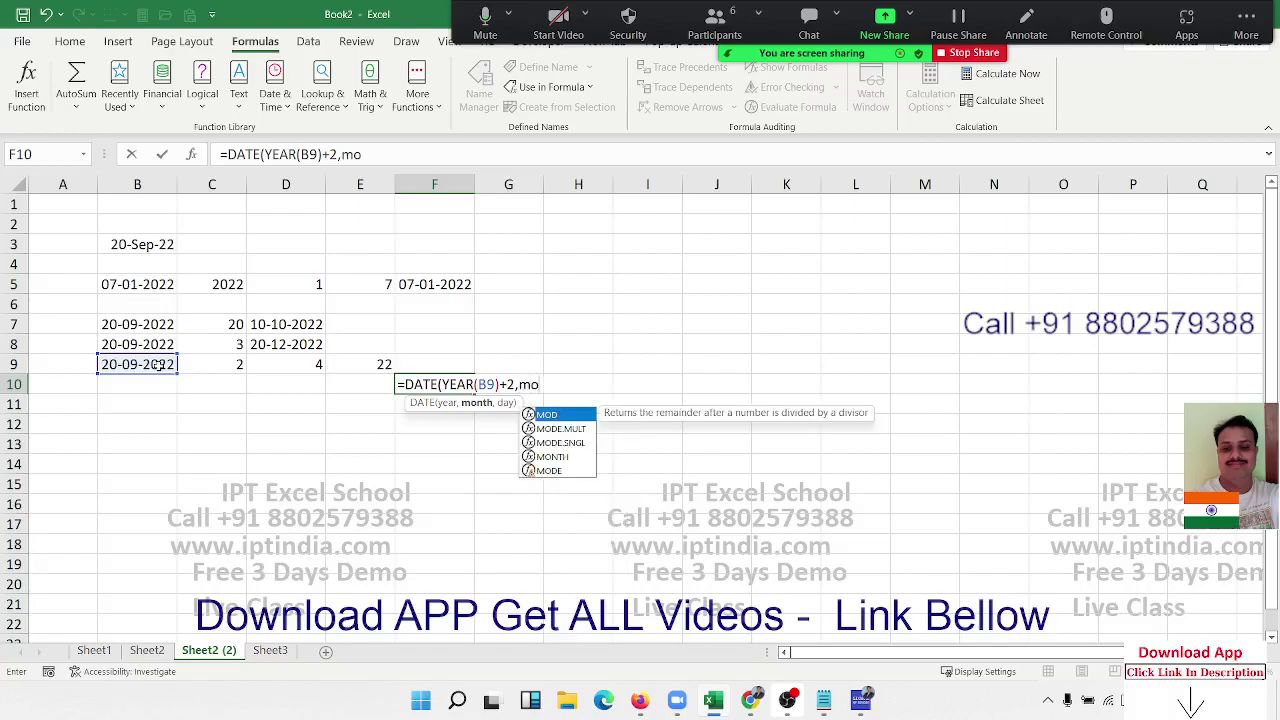
{"action": "type", "text": "n"}
{"action": "key", "text": "Tab"}
{"action": "left_click", "coordinate": [160, 366]}
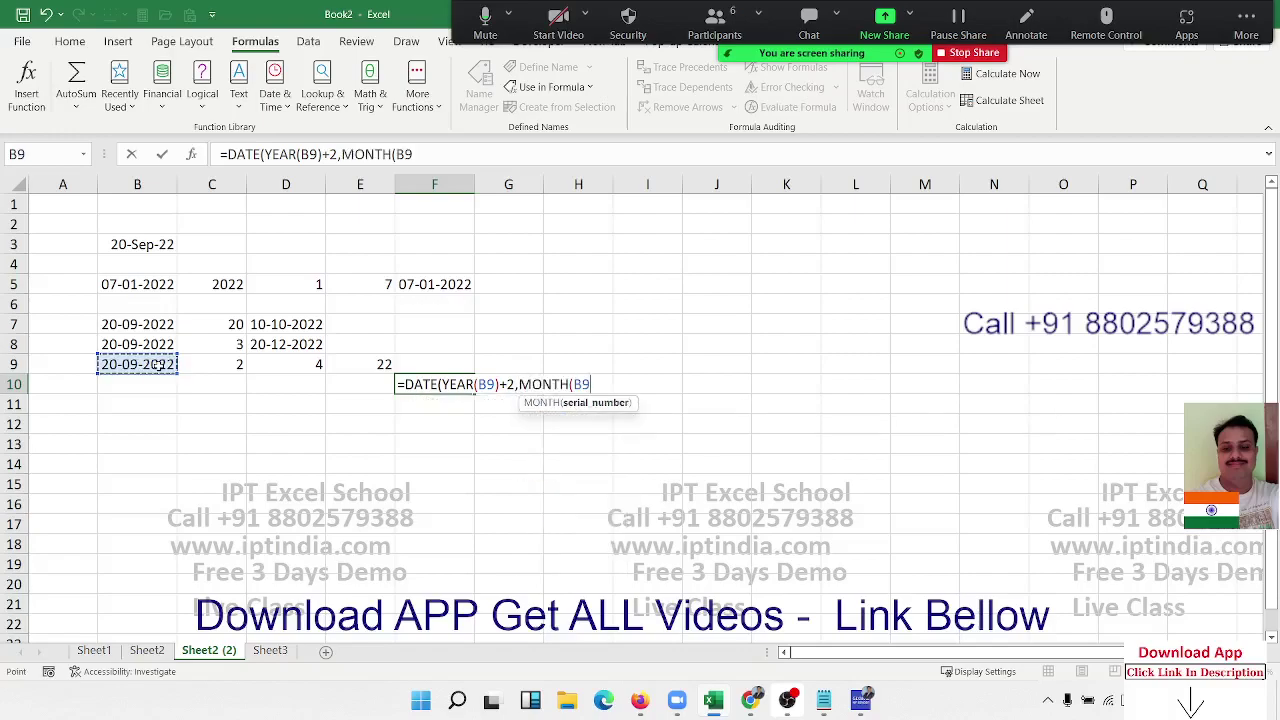
- Finish with DAY(B9)+22, accept the parenthesis fix and format F10 as a date: 11-Feb-25
{"action": "type", "text": ")+4"}
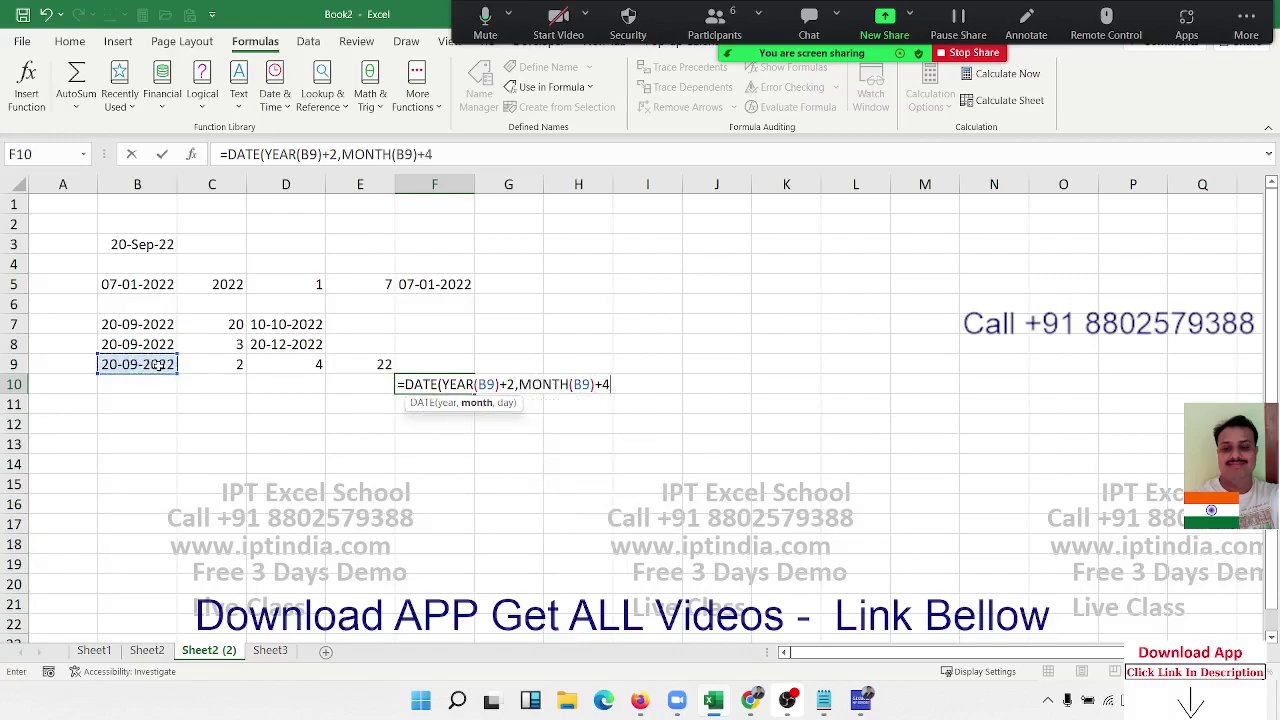
{"action": "type", "text": ",day"}
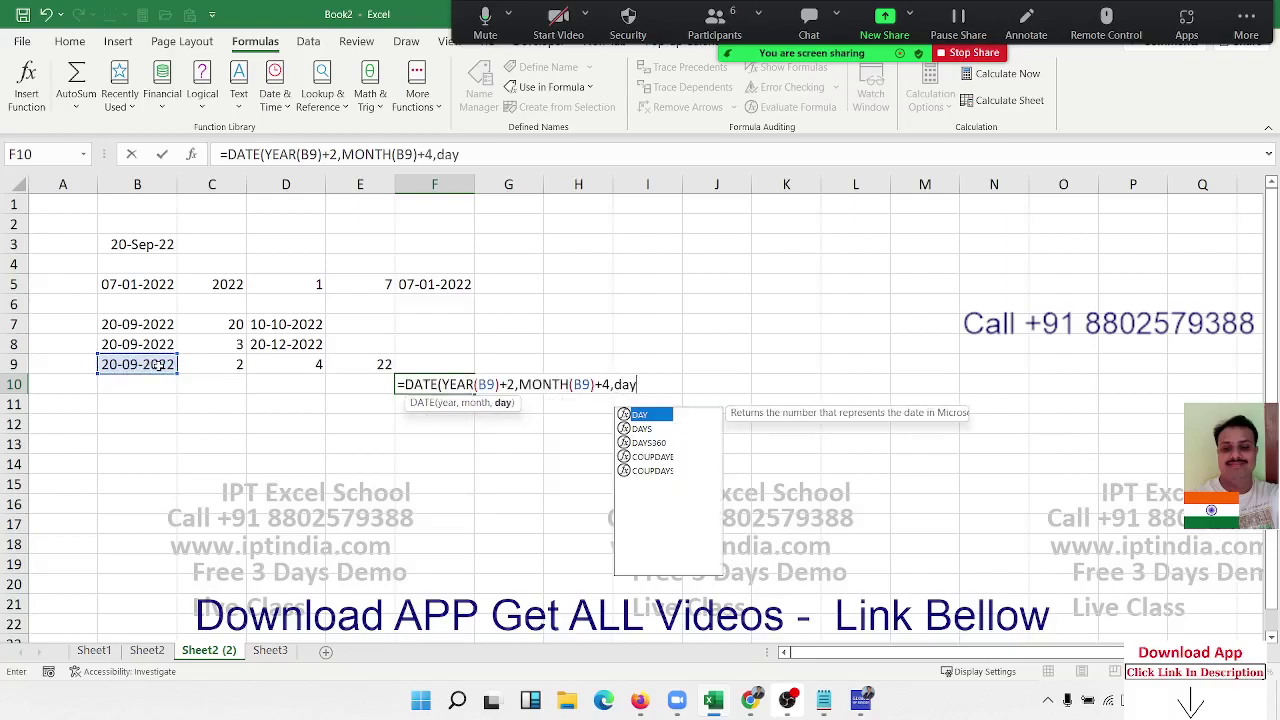
{"action": "key", "text": "Tab"}
{"action": "left_click", "coordinate": [160, 366]}
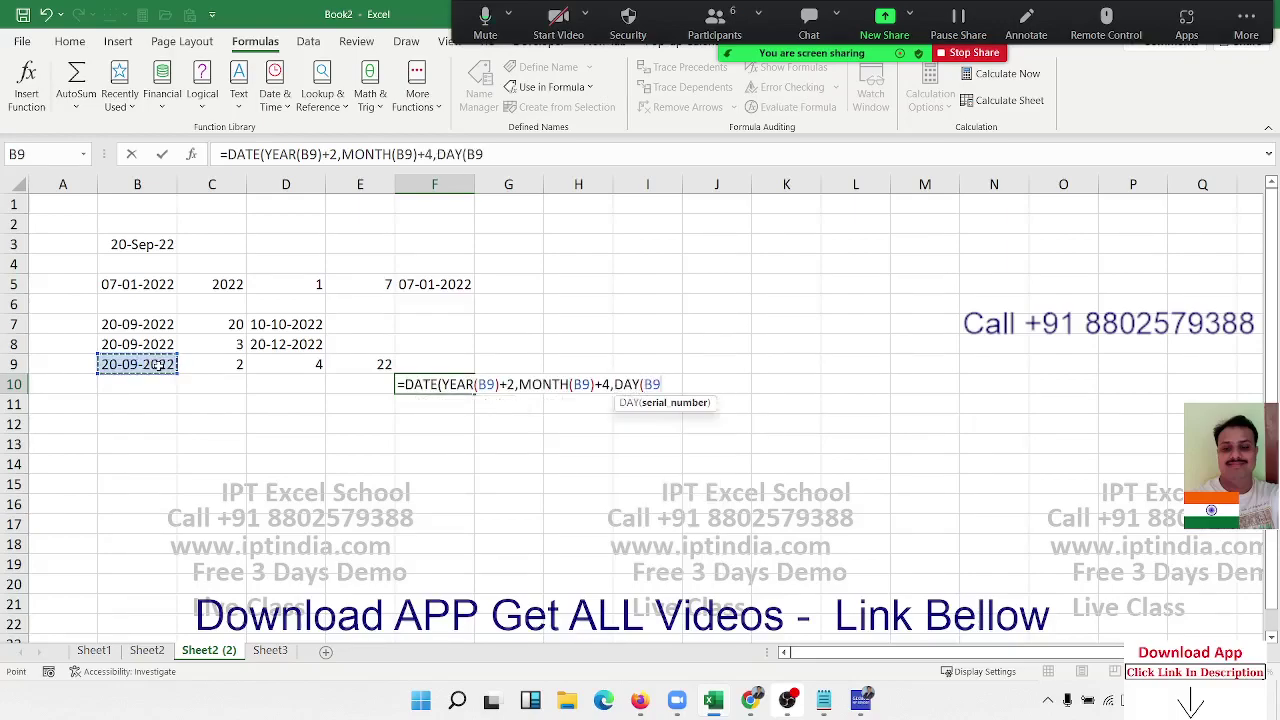
{"action": "type", "text": ")+22"}
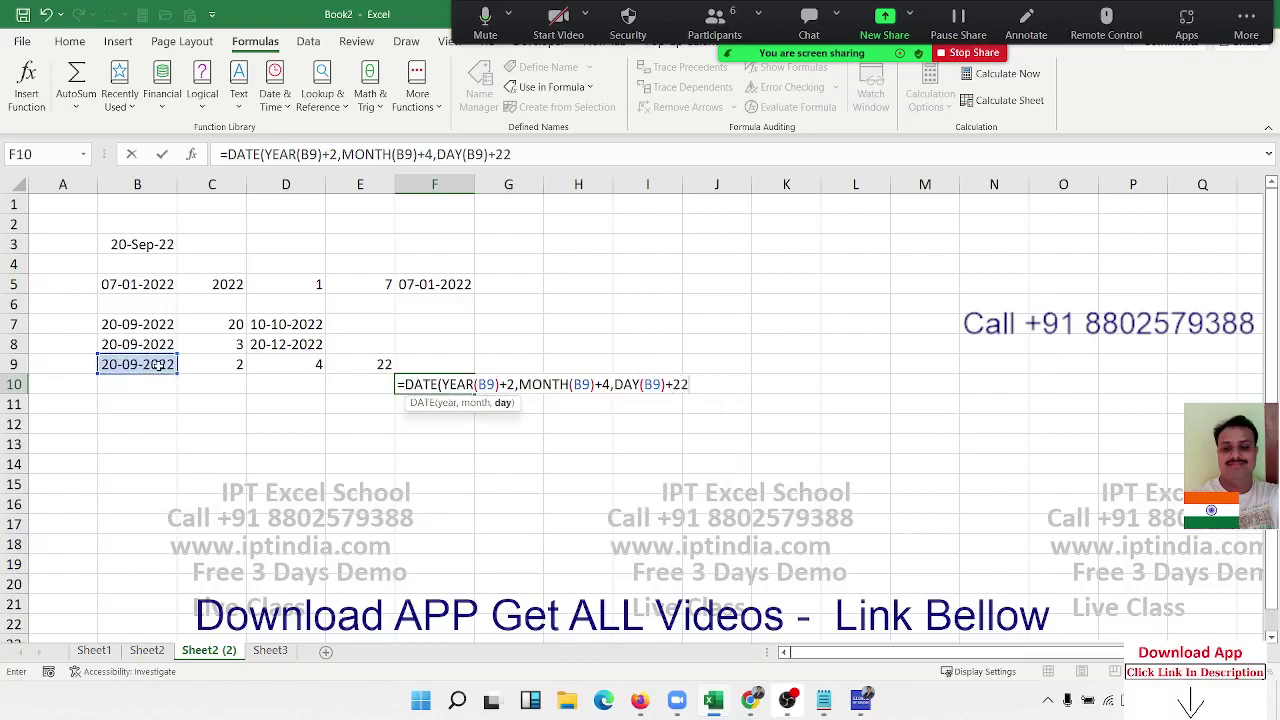
{"action": "key", "text": "Return"}
{"action": "key", "text": "Return"}
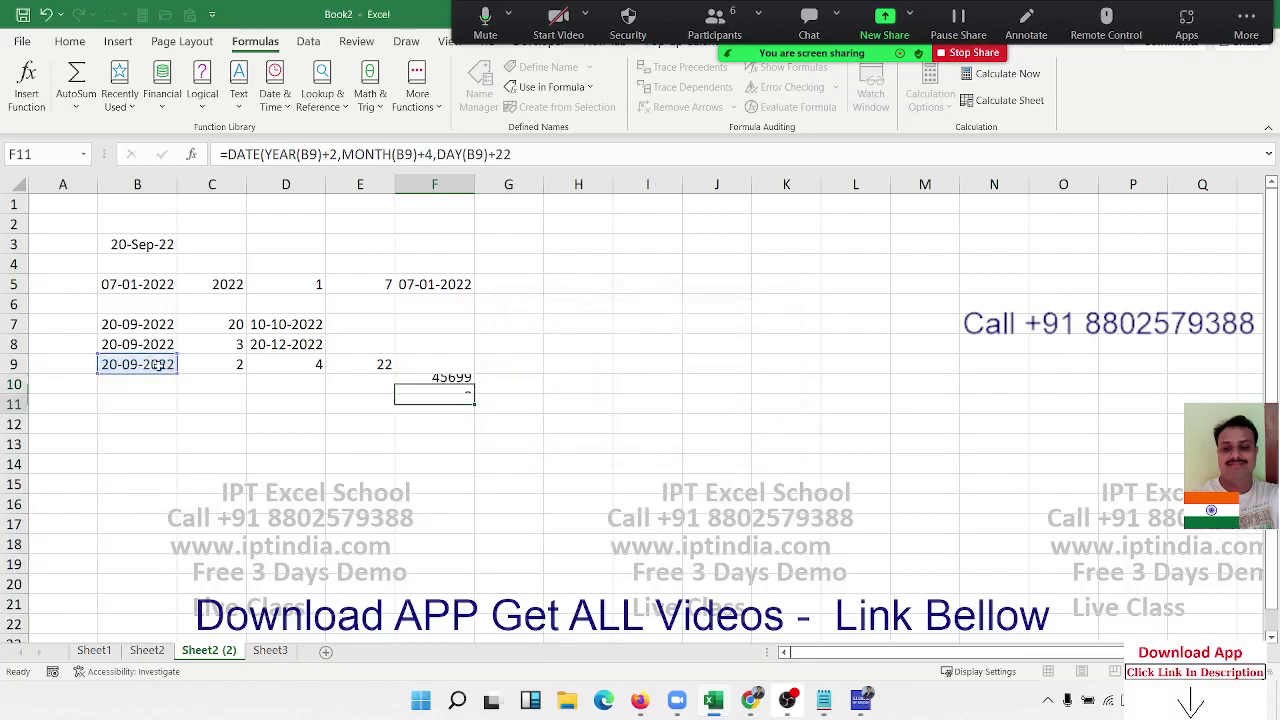
{"action": "key", "text": "Up"}
{"action": "key", "text": "ctrl+shift+numbersign"}
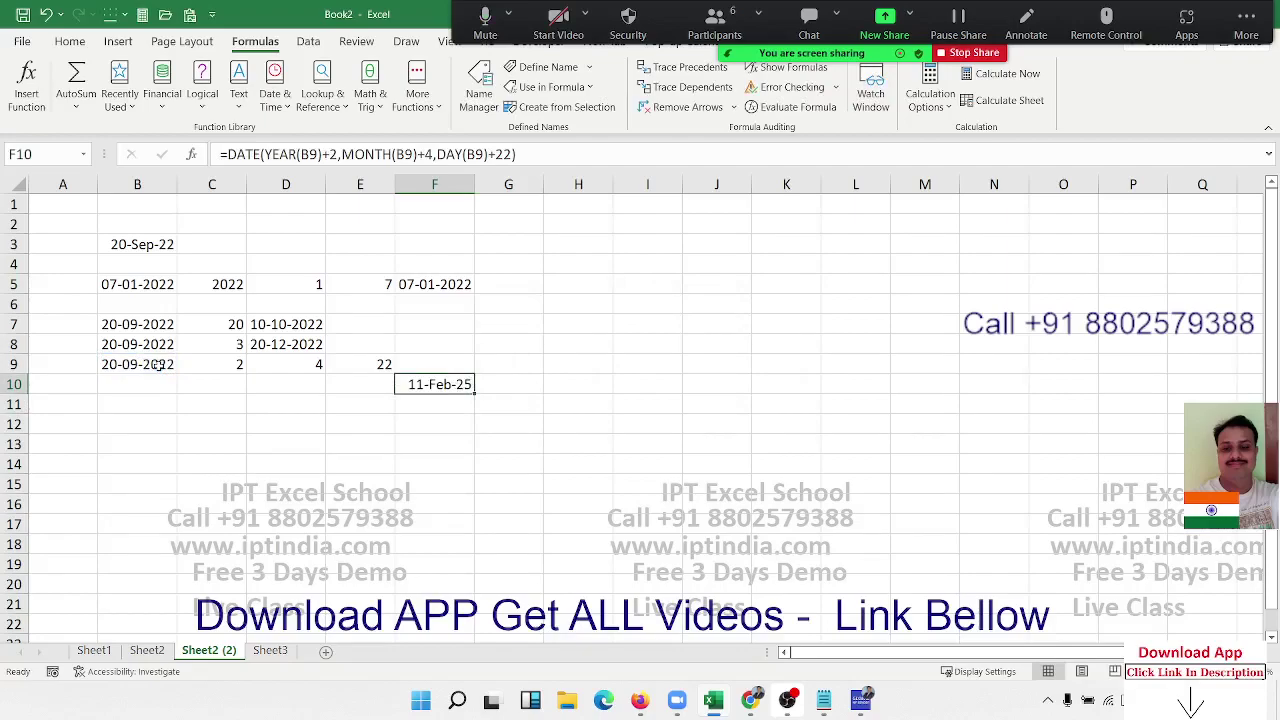
{"action": "key", "text": "Left"}
{"action": "key", "text": "Left"}
{"action": "key", "text": "Left"}
{"action": "key", "text": "Left"}
{"action": "key", "text": "Up"}
{"action": "key", "text": "Up"}
{"action": "key", "text": "Right"}
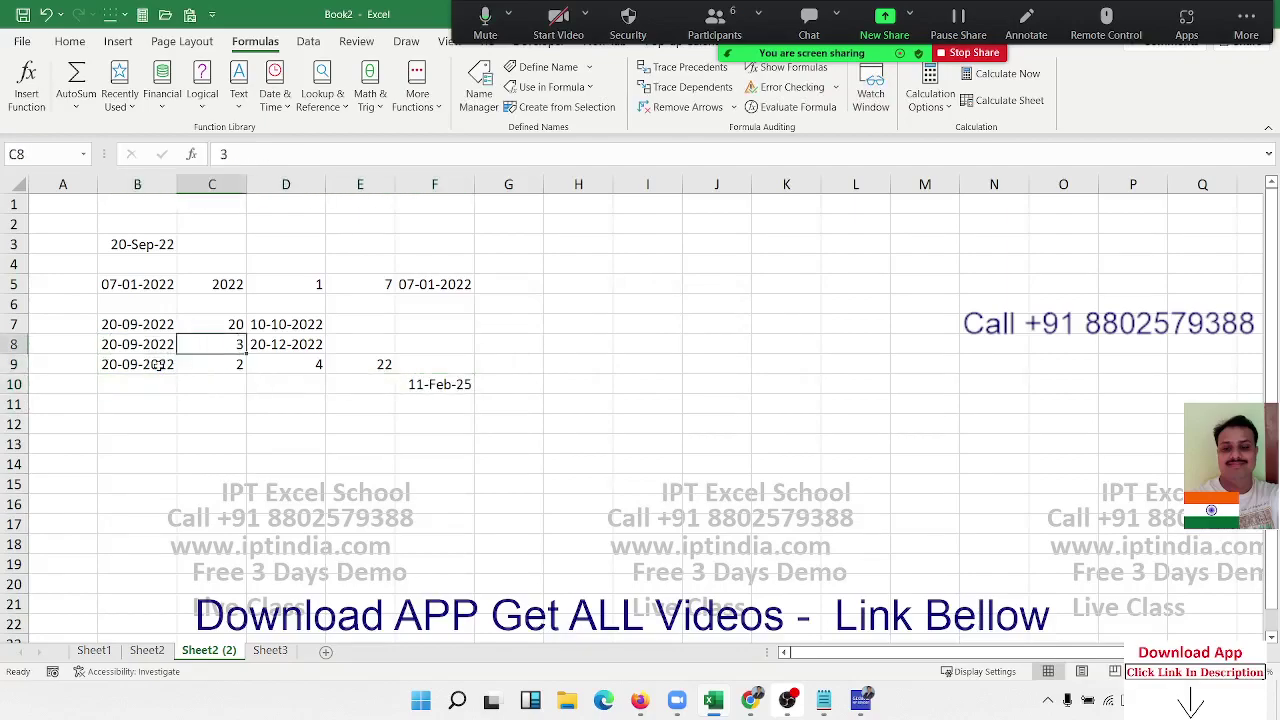
{"action": "type", "text": "-3"}
{"action": "key", "text": "Return"}
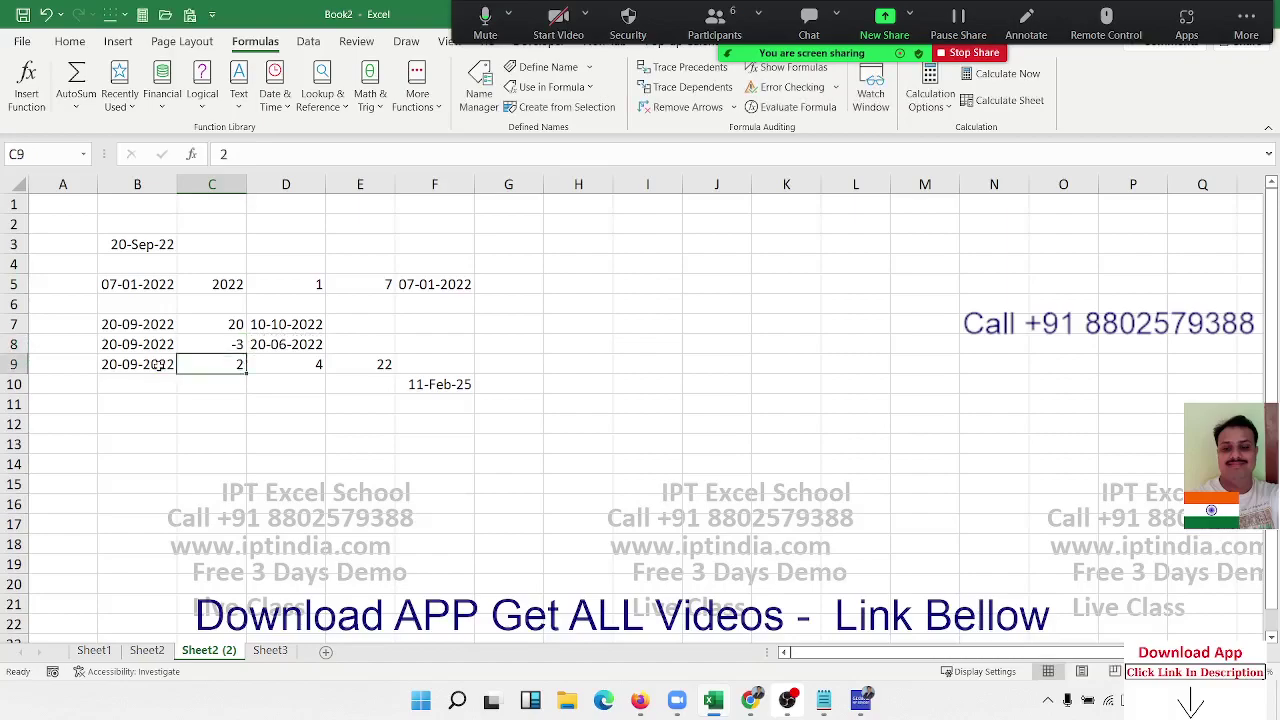
{"action": "key", "text": "Up"}
{"action": "key", "text": "Up"}
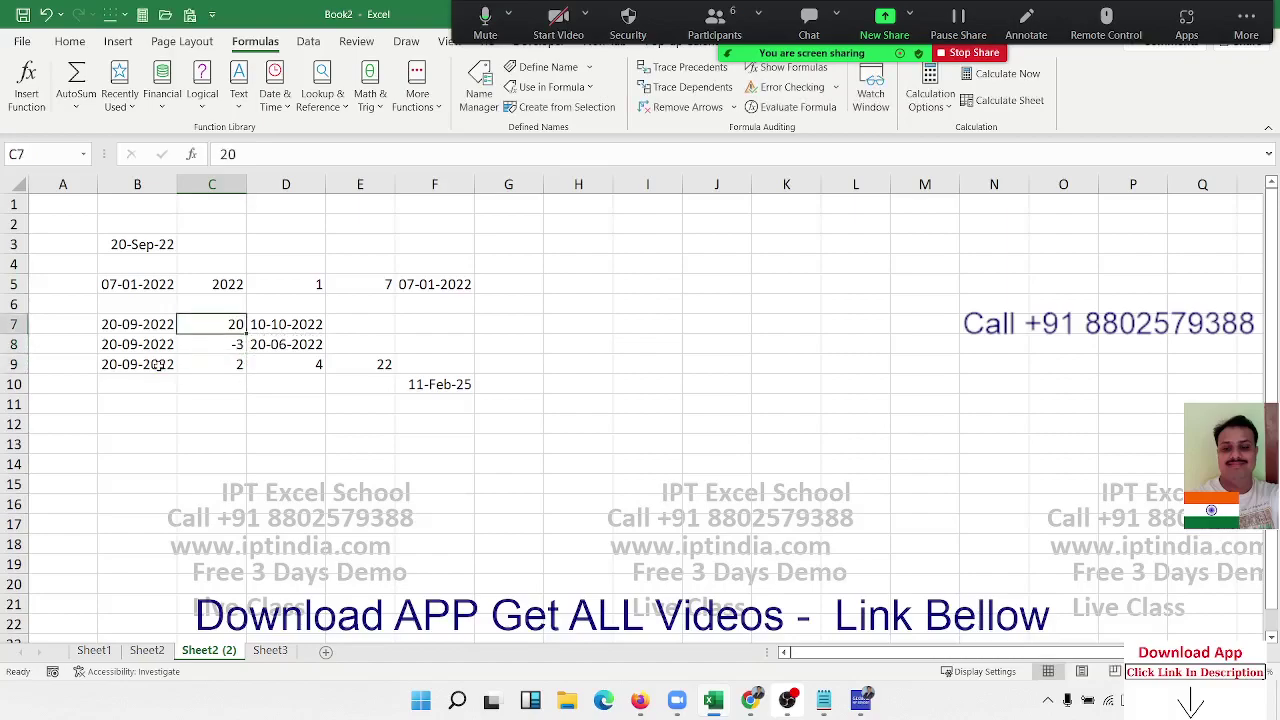
{"action": "key", "text": "Right"}
{"action": "key", "text": "Left"}
{"action": "key", "text": "shift+Left"}
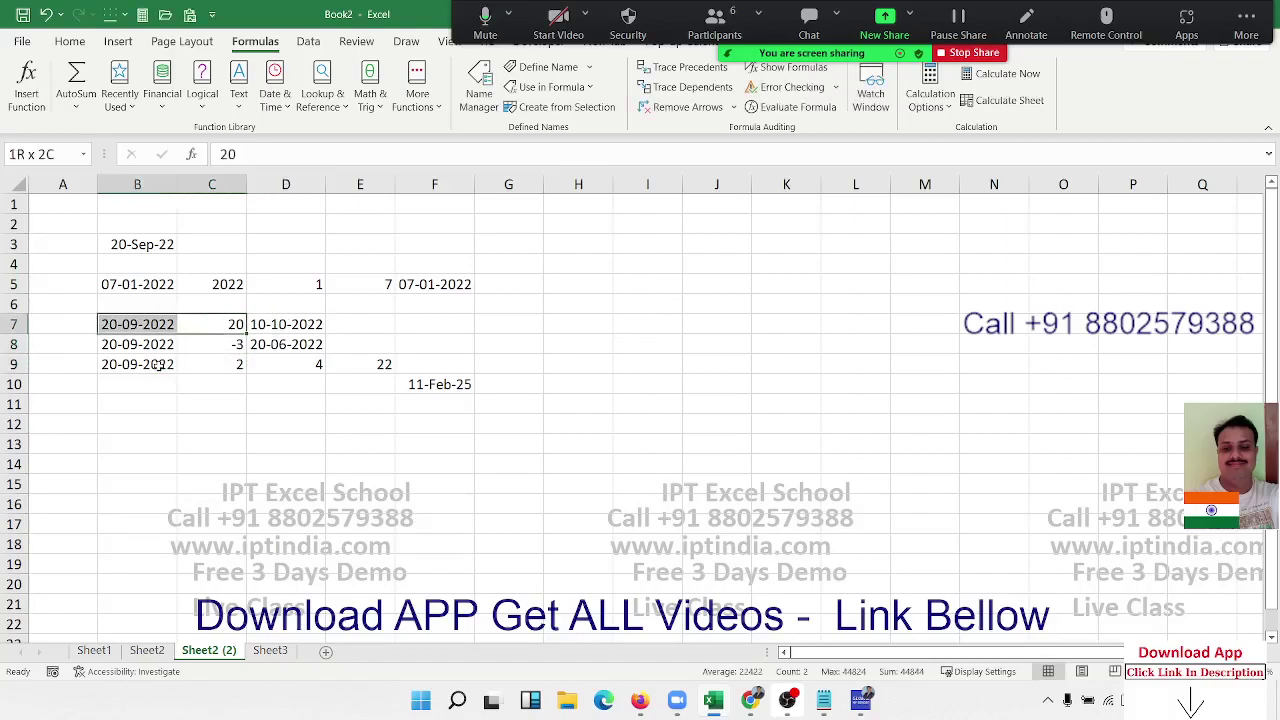
{"action": "key", "text": "Right"}
{"action": "key", "text": "Right"}
{"action": "key", "text": "Left"}
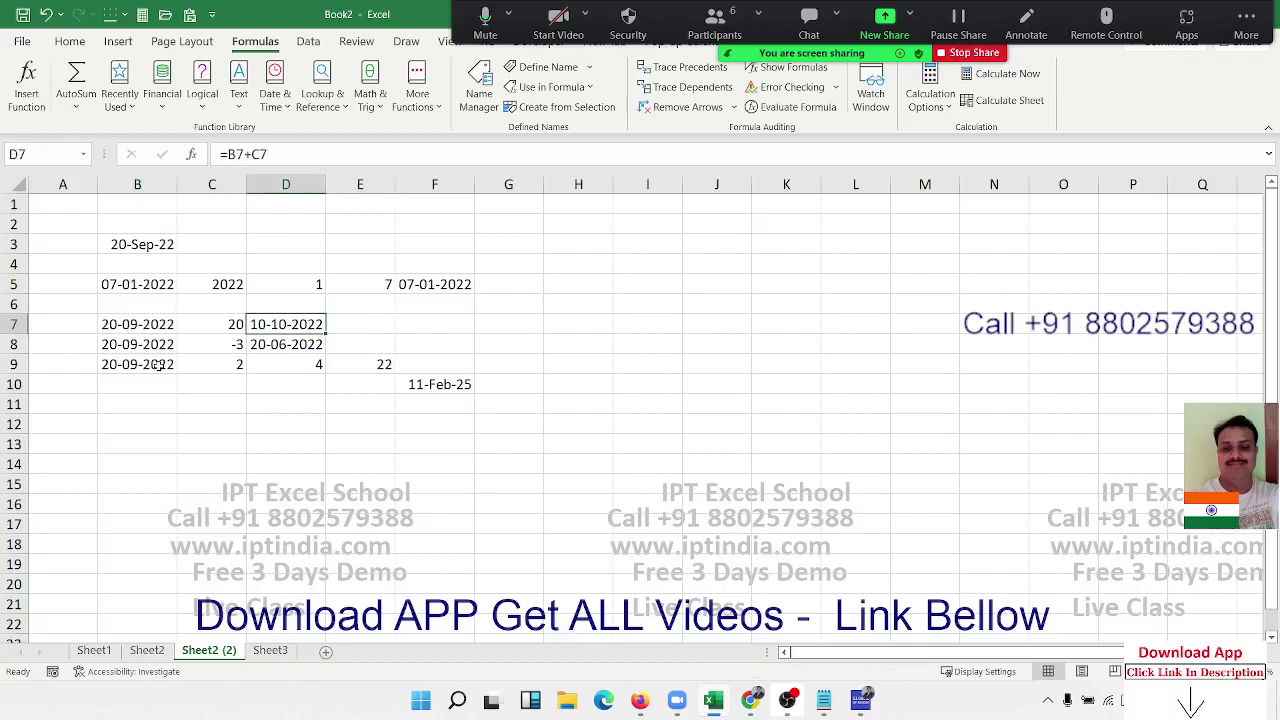
{"action": "key", "text": "F2"}
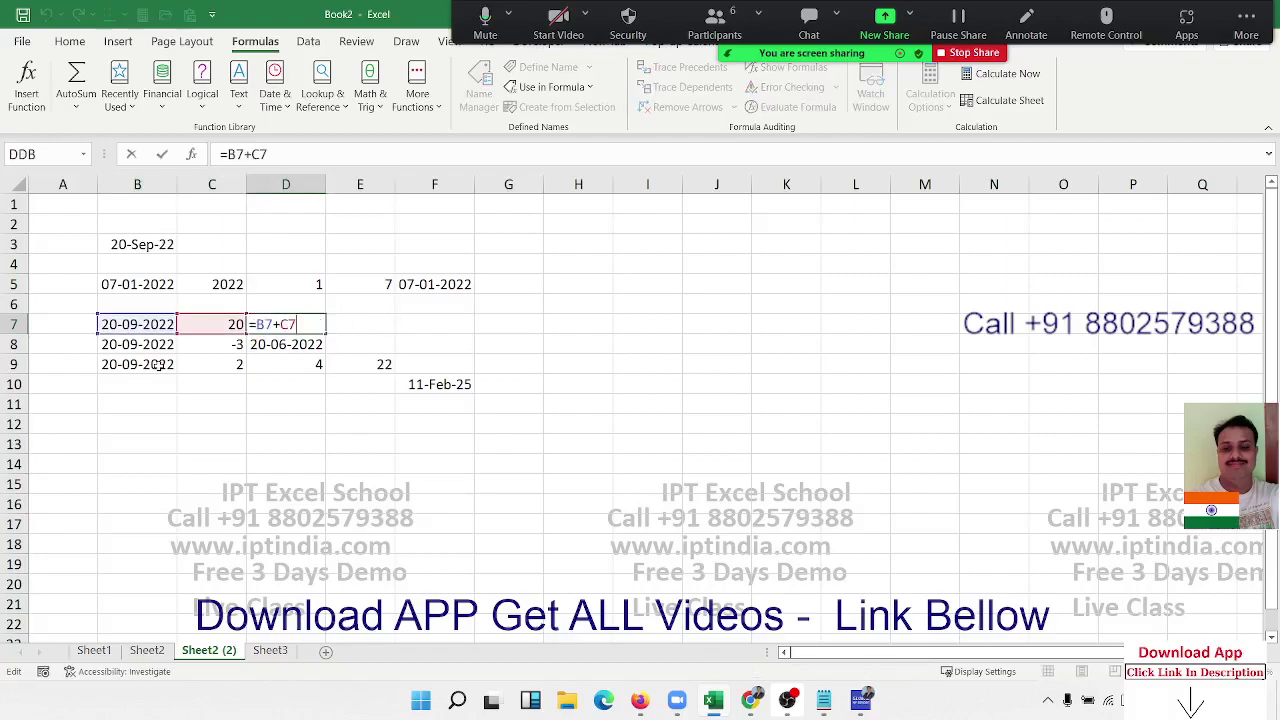
{"action": "key", "text": "Escape"}
{"action": "key", "text": "Down"}
{"action": "key", "text": "Left"}
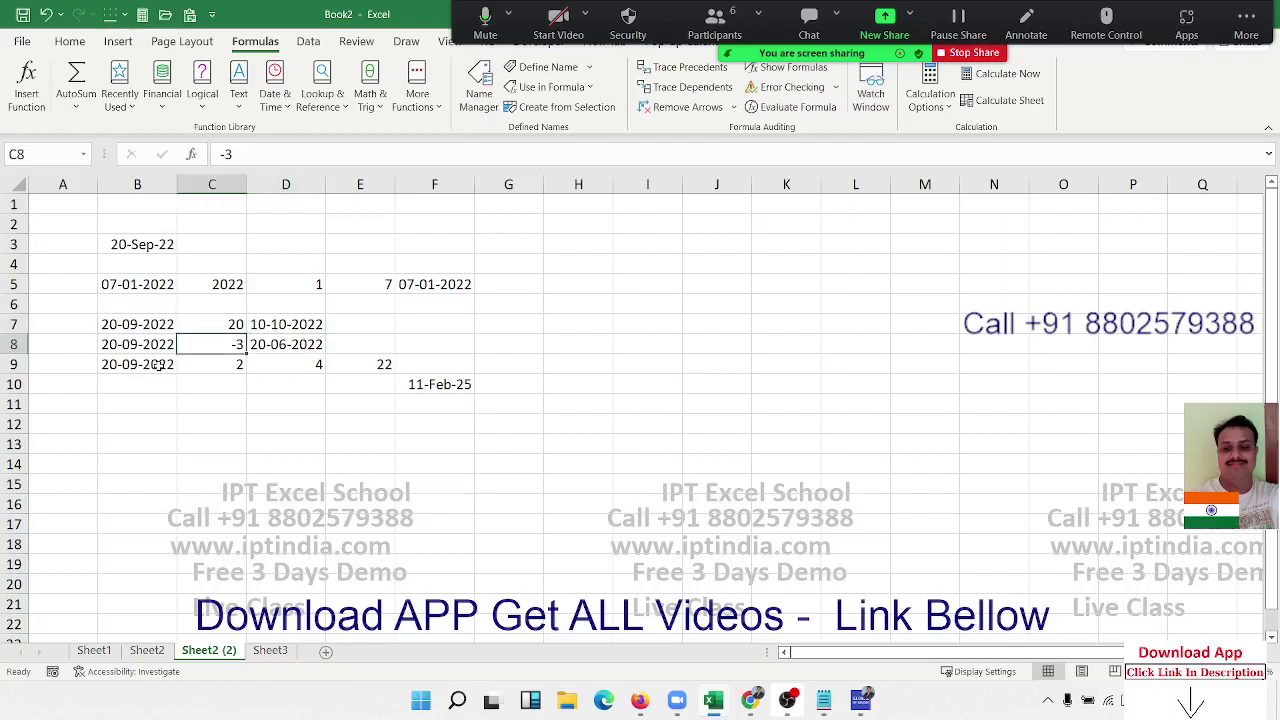
{"action": "key", "text": "Right"}
{"action": "key", "text": "F2"}
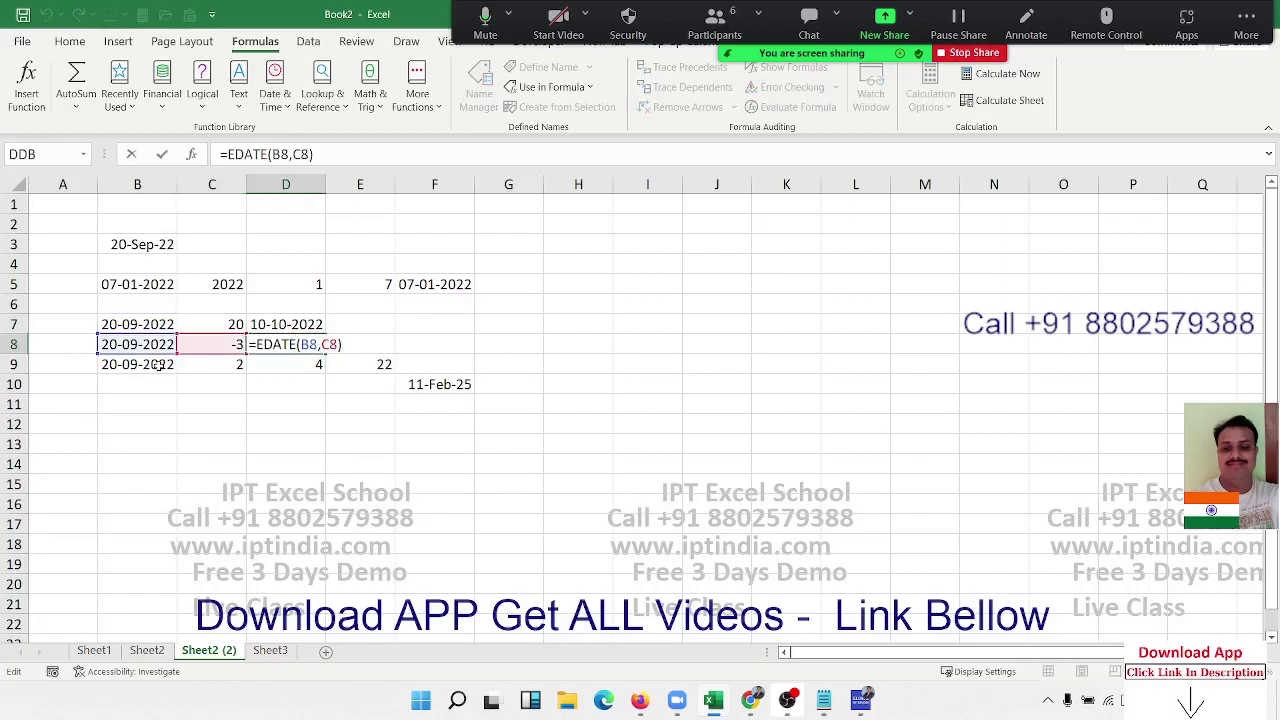
{"action": "key", "text": "Escape"}
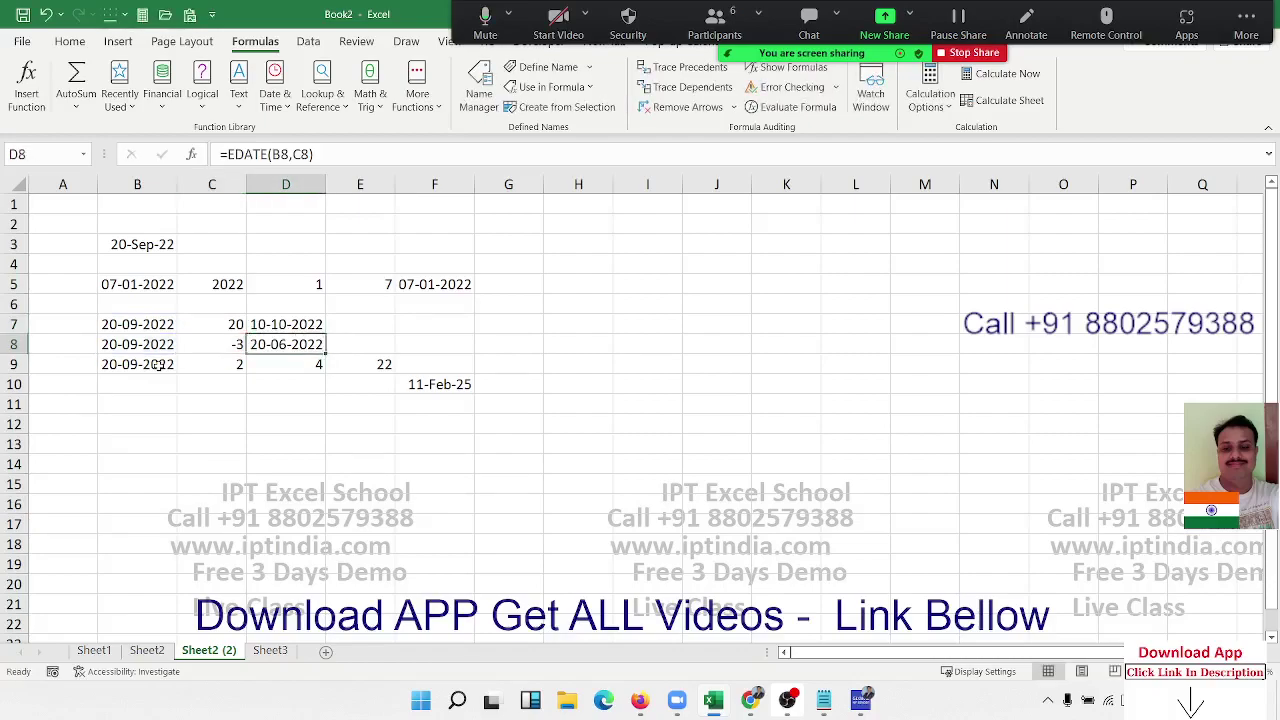
{"action": "key", "text": "Down"}
{"action": "key", "text": "Up"}
{"action": "key", "text": "Left"}
{"action": "type", "text": "3"}
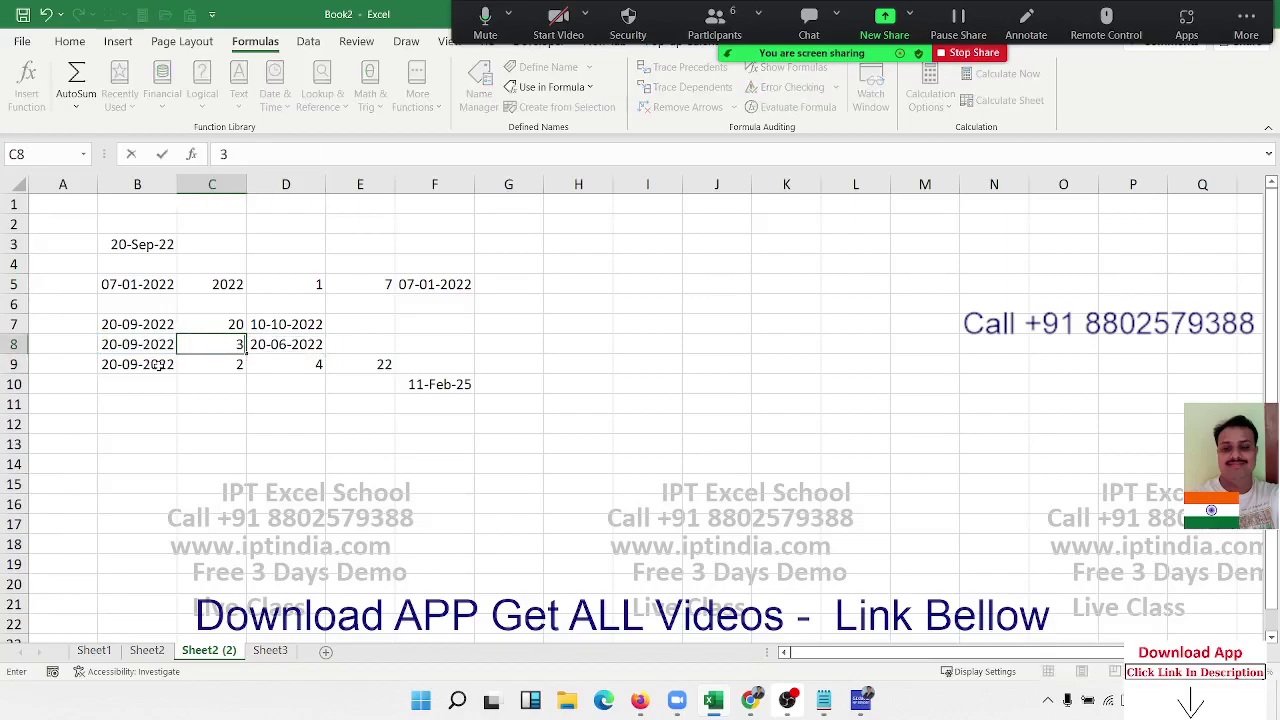
{"action": "key", "text": "Return"}
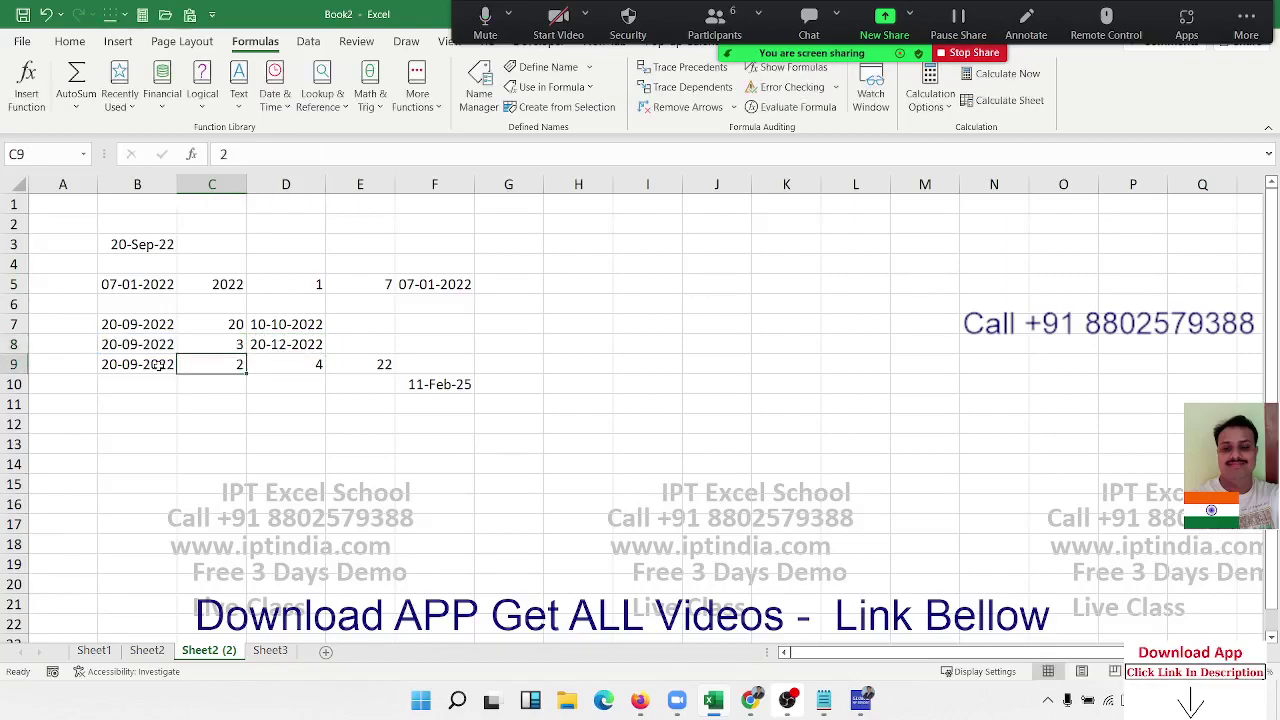
{"action": "key", "text": "Right"}
{"action": "key", "text": "Right"}
{"action": "key", "text": "Right"}
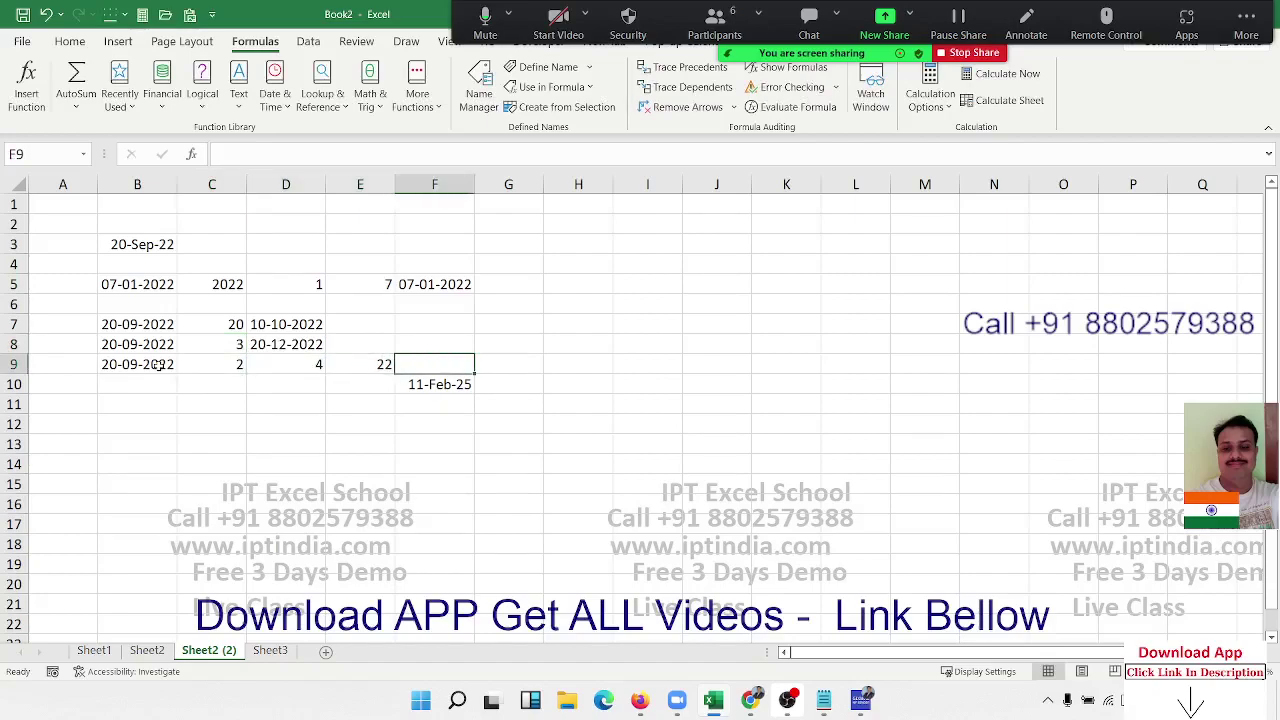
{"action": "key", "text": "Down"}
{"action": "key", "text": "F2"}
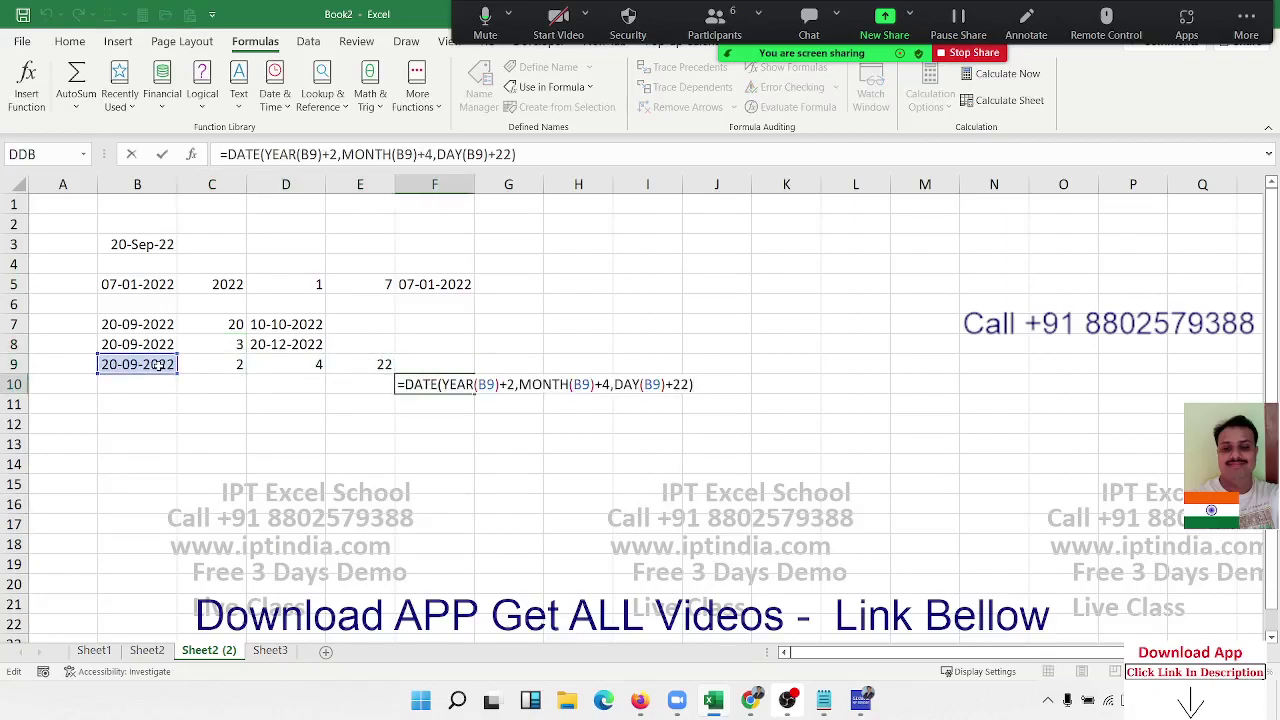
{"action": "key", "text": "Escape"}
{"action": "key", "text": "Down"}
{"action": "key", "text": "Down"}
- Enter 01-Jan in B12 and today's date, 20-09-2022, in C12
{"action": "key", "text": "Left"}
{"action": "key", "text": "Left"}
{"action": "key", "text": "Left"}
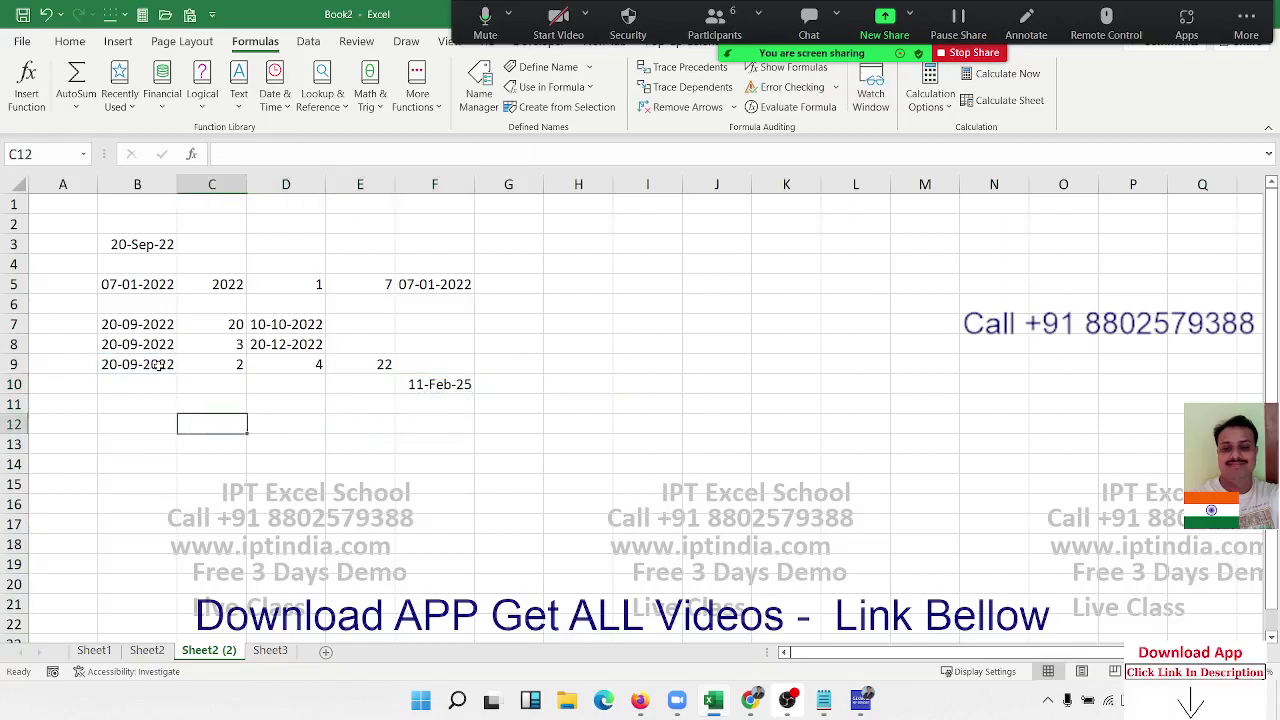
{"action": "key", "text": "Left"}
{"action": "type", "text": "1/1"}
{"action": "key", "text": "Right"}
{"action": "key", "text": "ctrl+semicolon"}
{"action": "key", "text": "Return"}
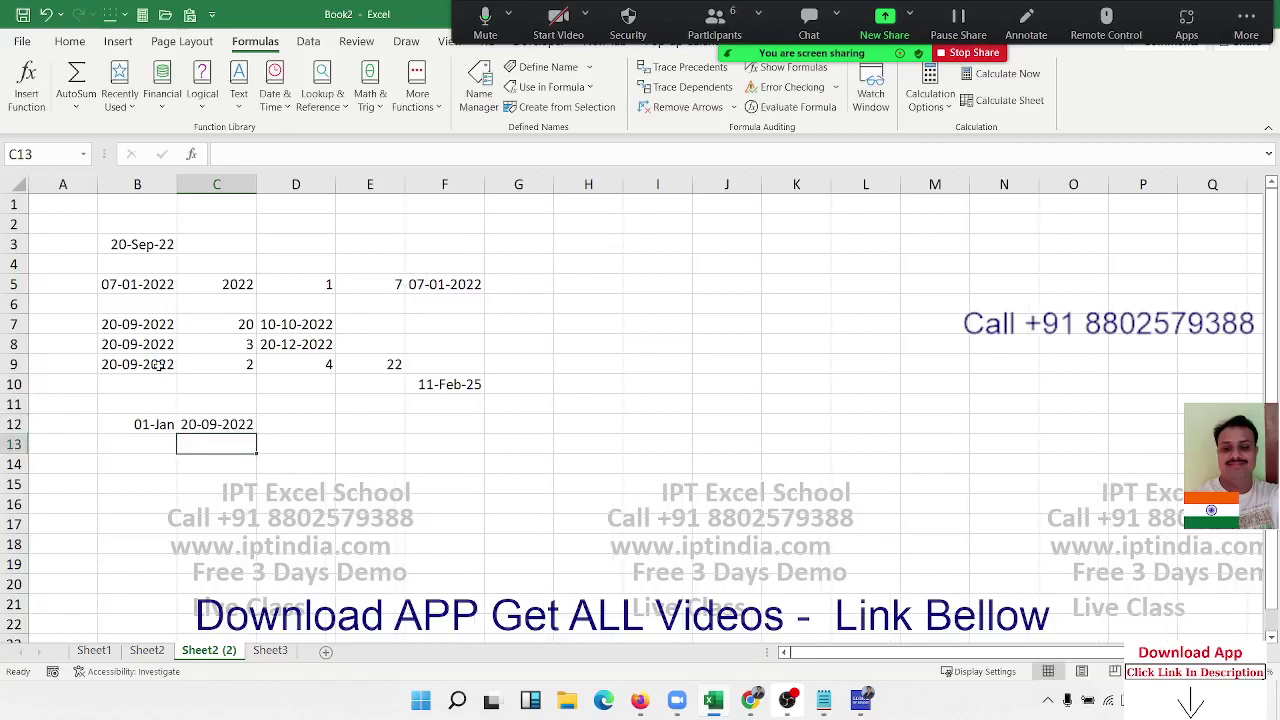
- Compute =C12-B12 in D12 and show it as the plain number 262
{"action": "key", "text": "Up"}
{"action": "key", "text": "Right"}
{"action": "type", "text": "="}
{"action": "key", "text": "Left"}
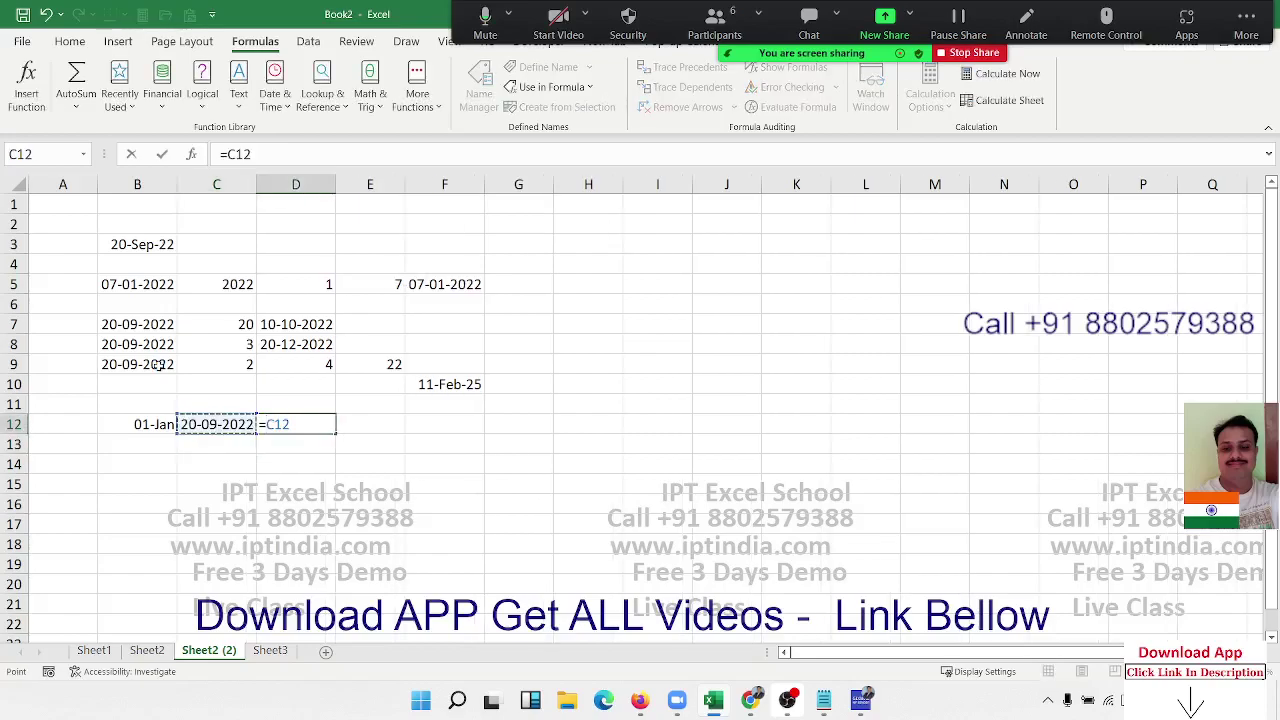
{"action": "type", "text": "-"}
{"action": "key", "text": "Left"}
{"action": "key", "text": "Left"}
{"action": "type", "text": "\\"}
{"action": "key", "text": "ctrl+Return"}
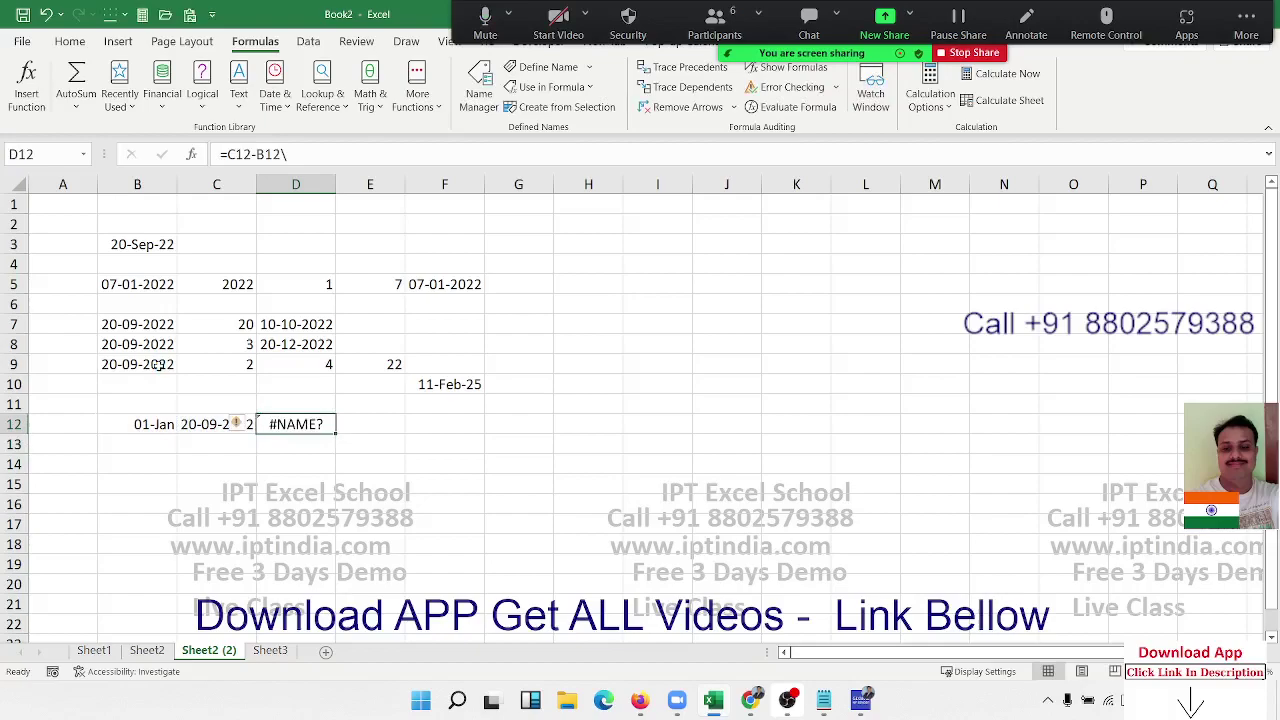
{"action": "key", "text": "F2"}
{"action": "key", "text": "BackSpace"}
{"action": "key", "text": "ctrl+Return"}
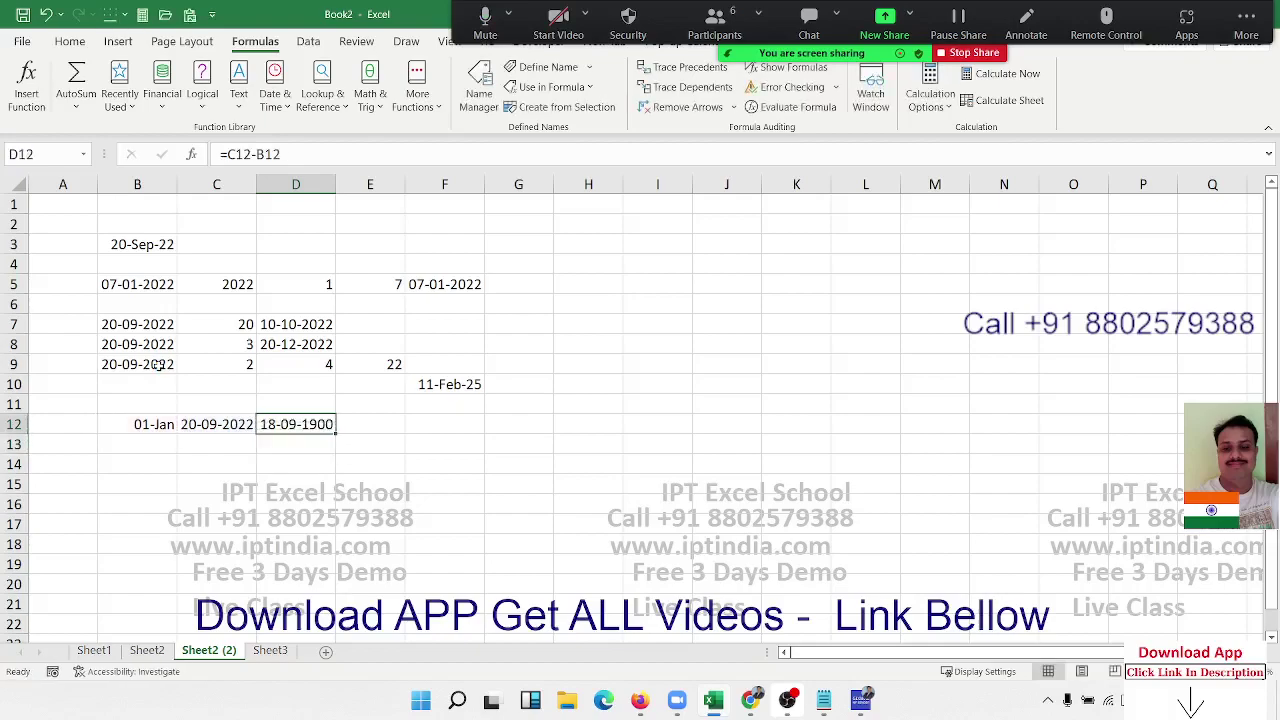
{"action": "key", "text": "ctrl+shift+asciitilde"}
- Enter =DAYS(C12,B12) in E12, giving 262 days
{"action": "key", "text": "Right"}
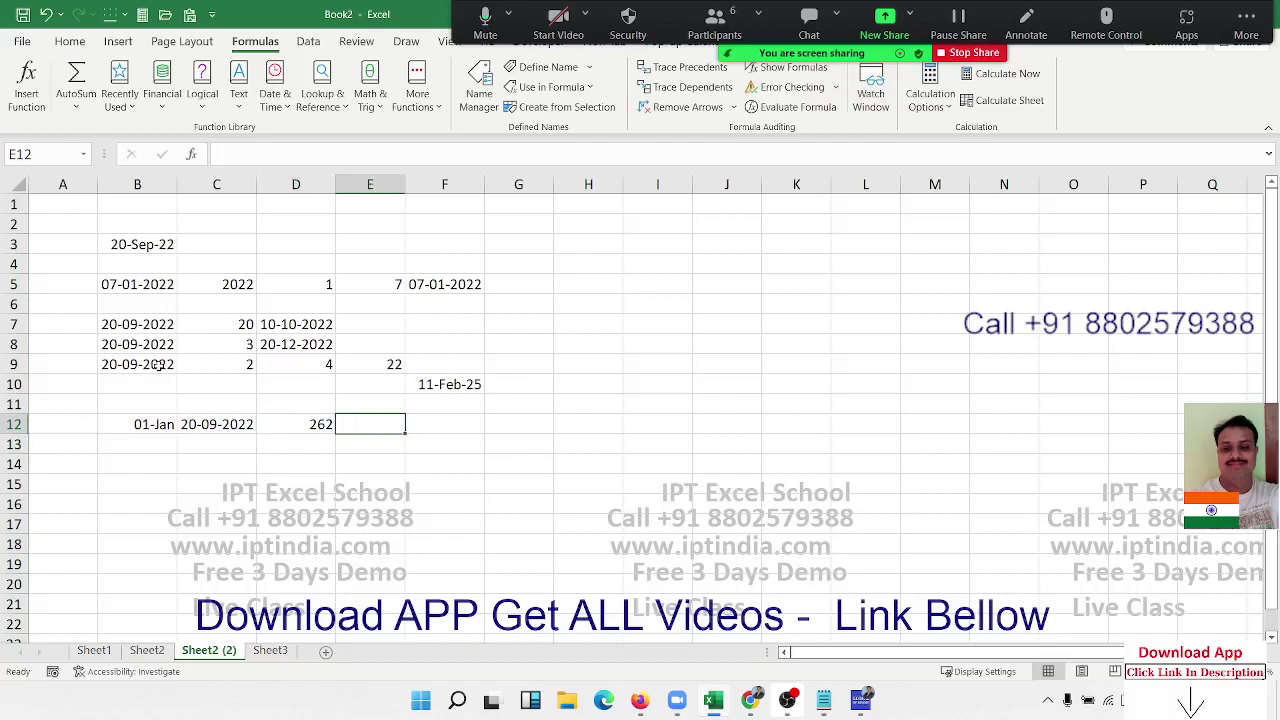
{"action": "type", "text": "=days"}
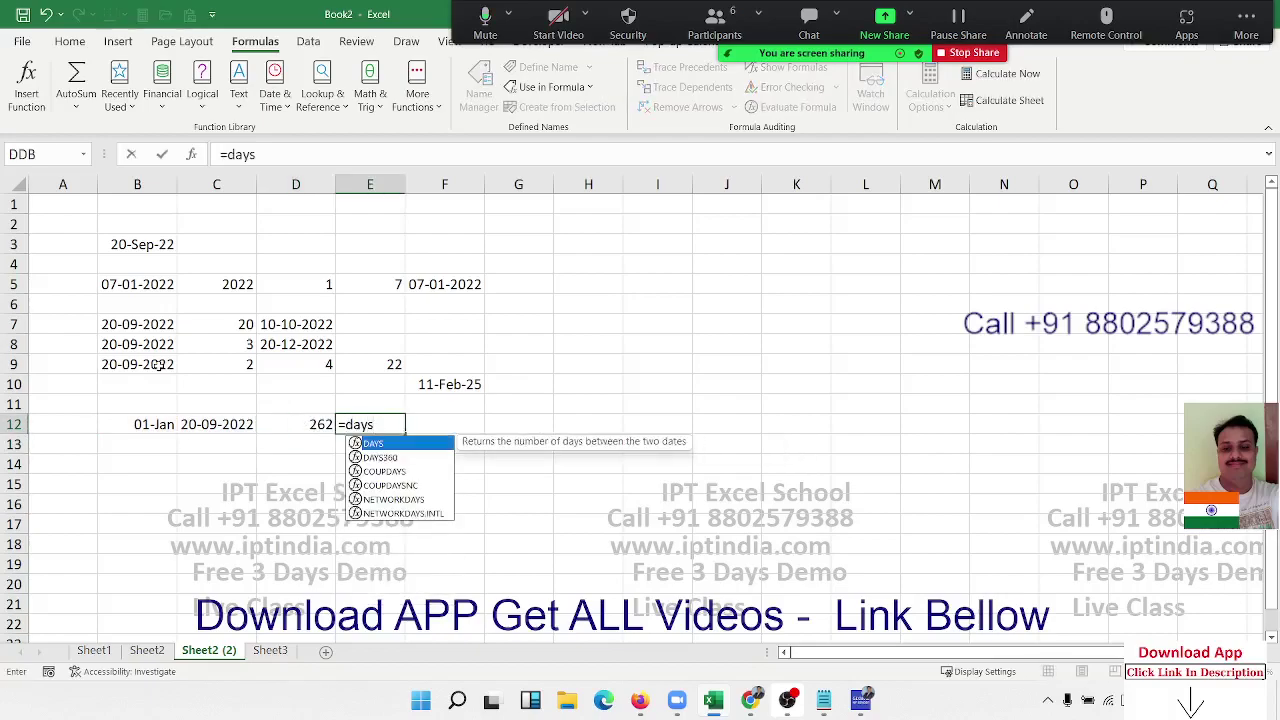
{"action": "key", "text": "Tab"}
{"action": "key", "text": "Left"}
{"action": "key", "text": "Left"}
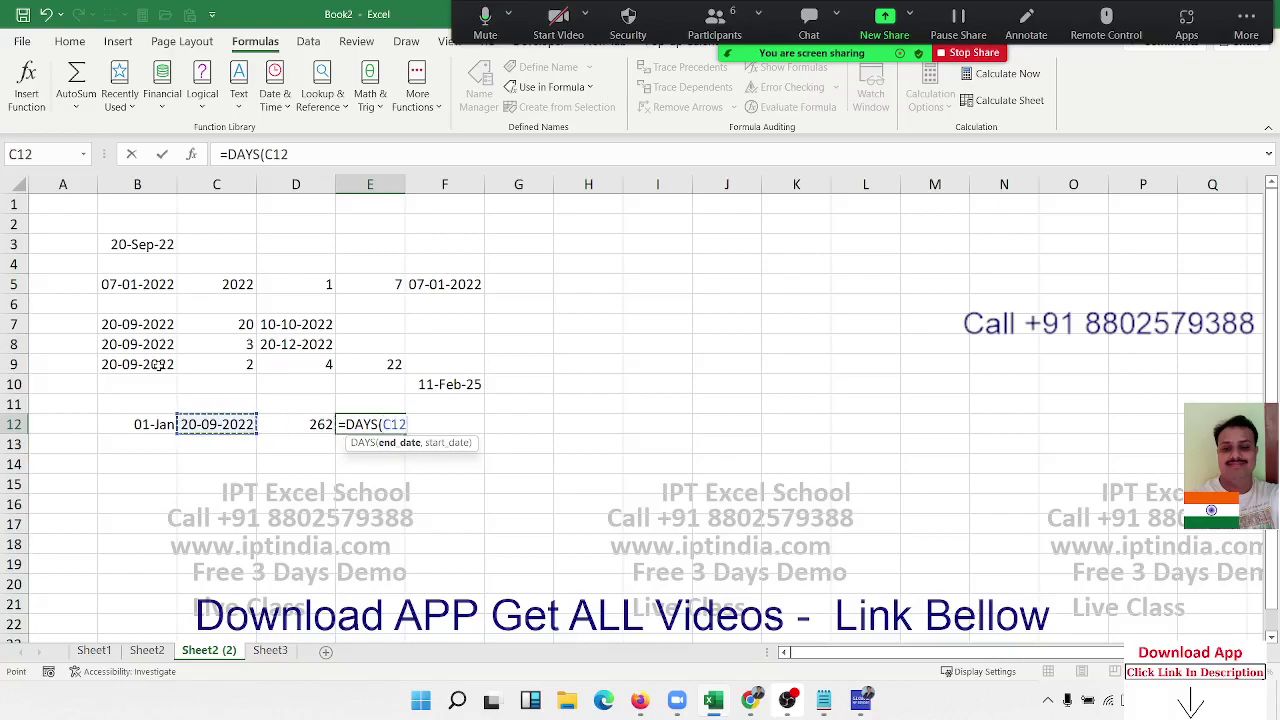
{"action": "type", "text": ","}
{"action": "key", "text": "Left"}
{"action": "key", "text": "Left"}
{"action": "key", "text": "Left"}
{"action": "key", "text": "Return"}
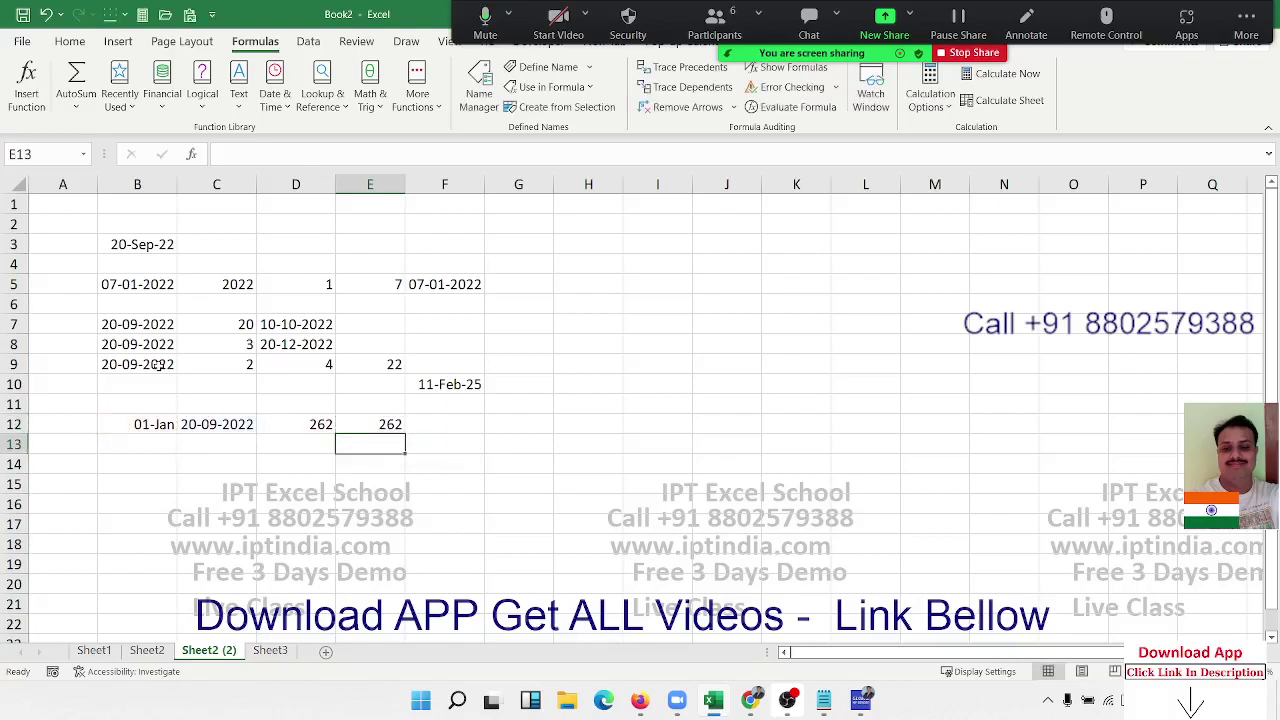
{"action": "key", "text": "Up"}
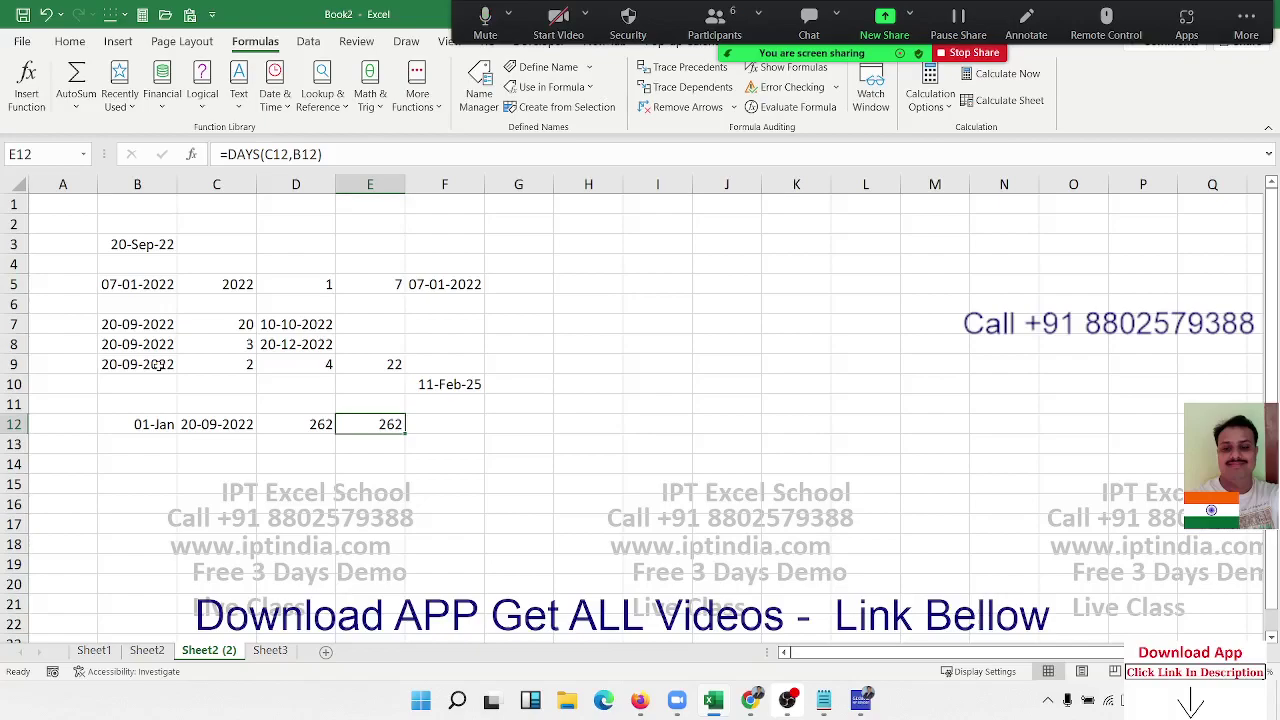
- Enter =DAYS360(B12,C12) in F12, giving 259 days on a 360-day basis
{"action": "key", "text": "Right"}
{"action": "type", "text": "="}
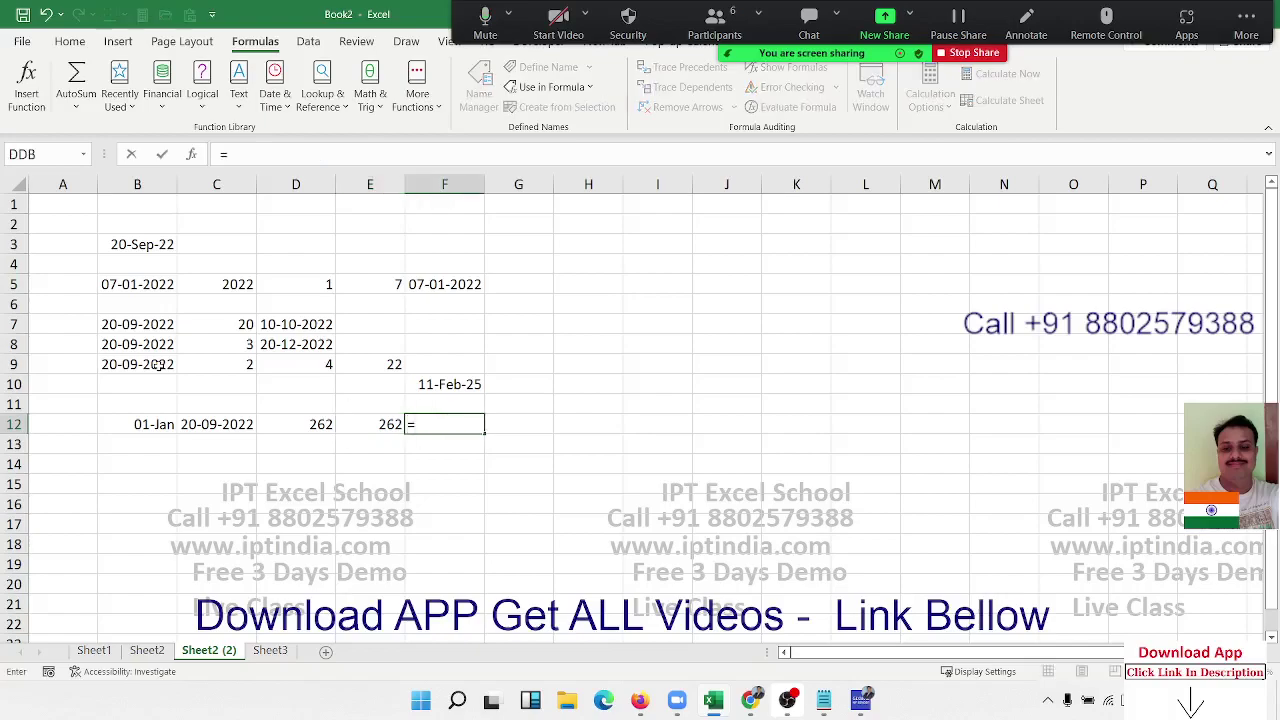
{"action": "type", "text": "dau"}
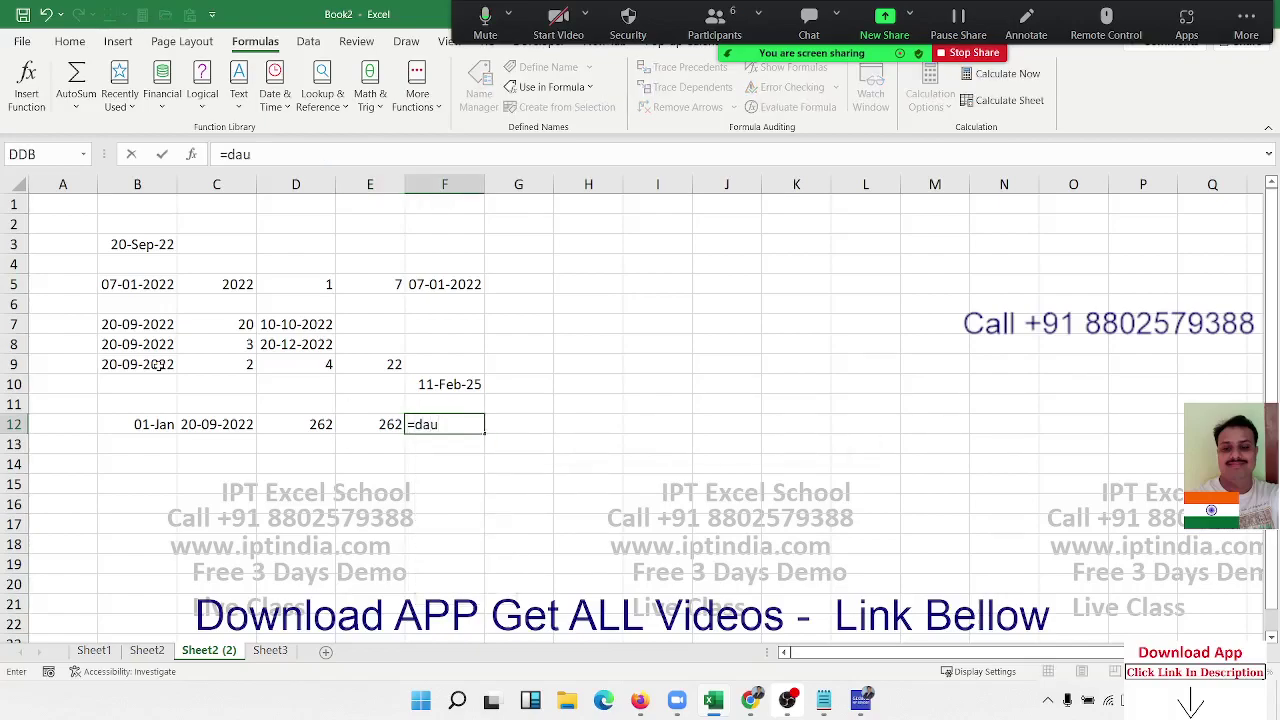
{"action": "key", "text": "BackSpace"}
{"action": "type", "text": "y"}
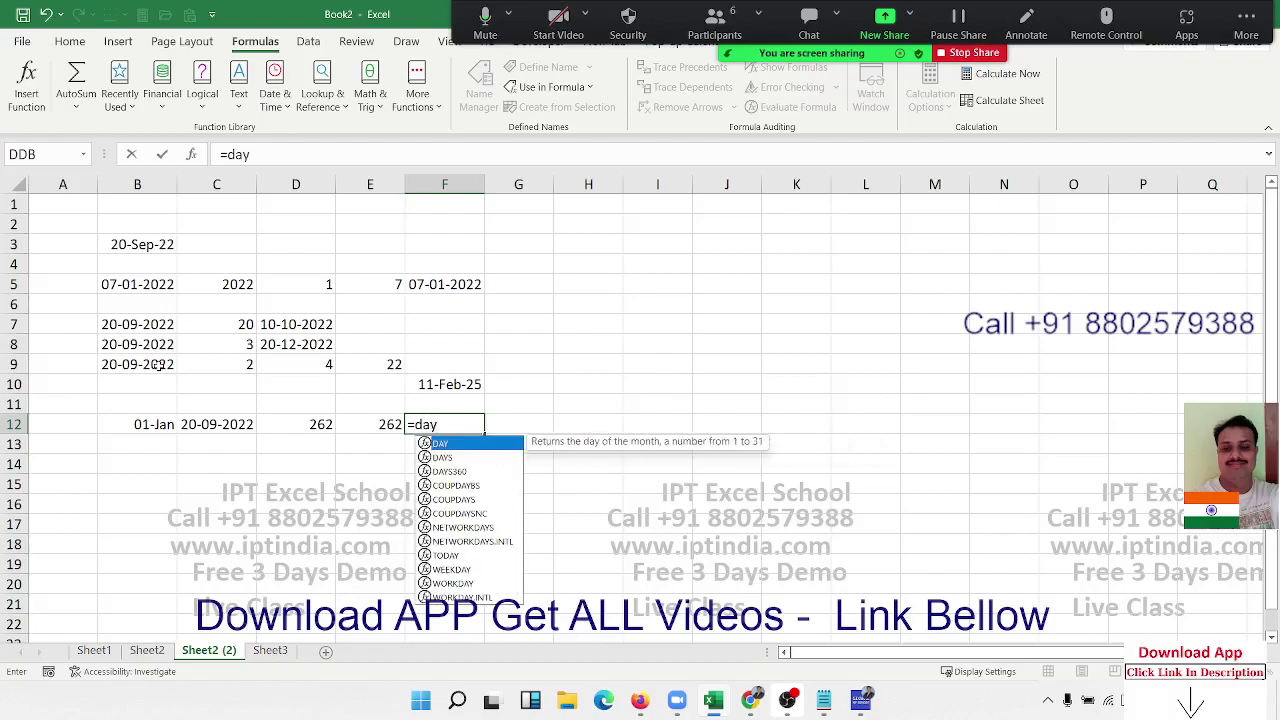
{"action": "key", "text": "Down"}
{"action": "key", "text": "Down"}
{"action": "key", "text": "Tab"}
{"action": "key", "text": "Left"}
{"action": "key", "text": "Left"}
{"action": "key", "text": "Left"}
{"action": "key", "text": "Left"}
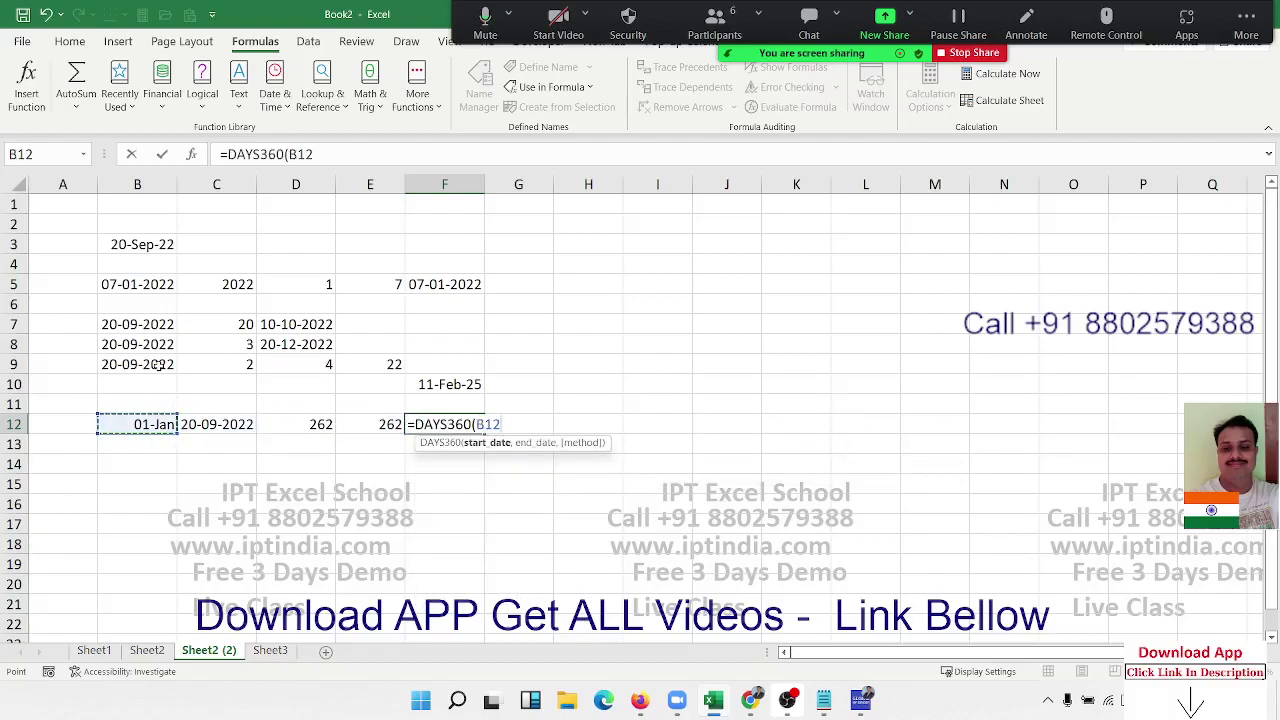
{"action": "type", "text": ","}
{"action": "key", "text": "Left"}
{"action": "key", "text": "Left"}
{"action": "key", "text": "Left"}
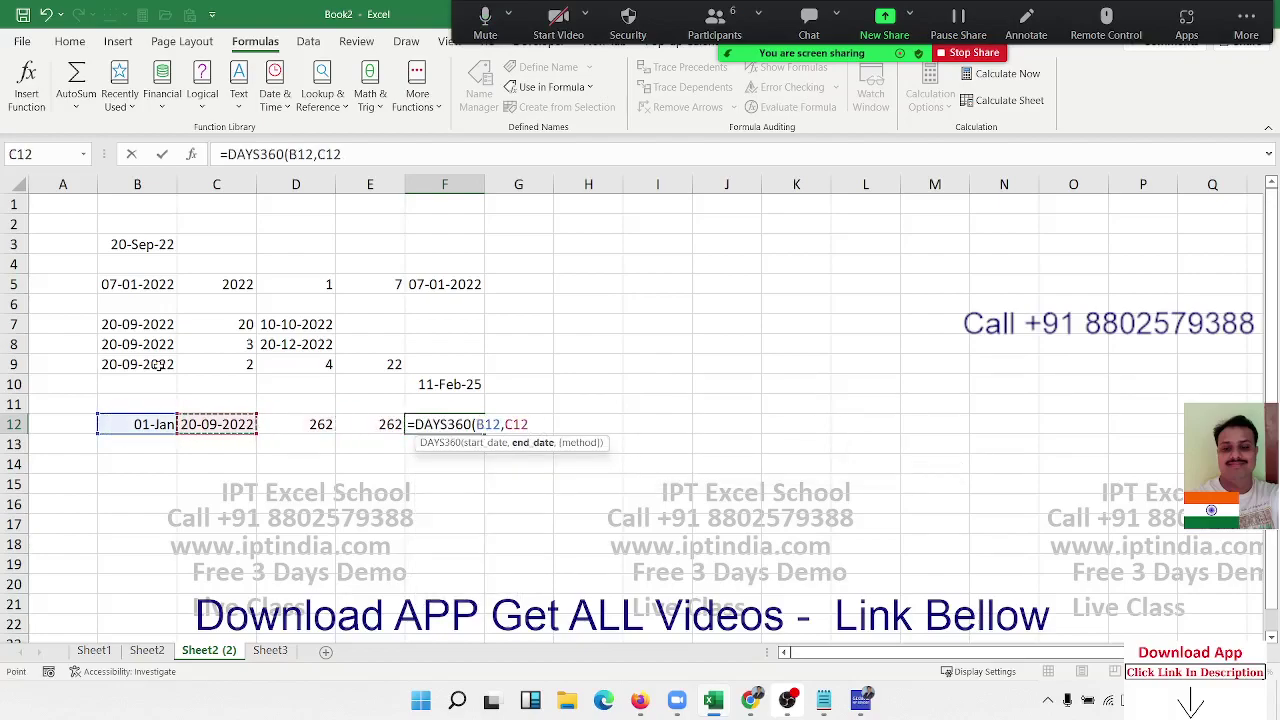
{"action": "key", "text": "Return"}
{"action": "key", "text": "Up"}
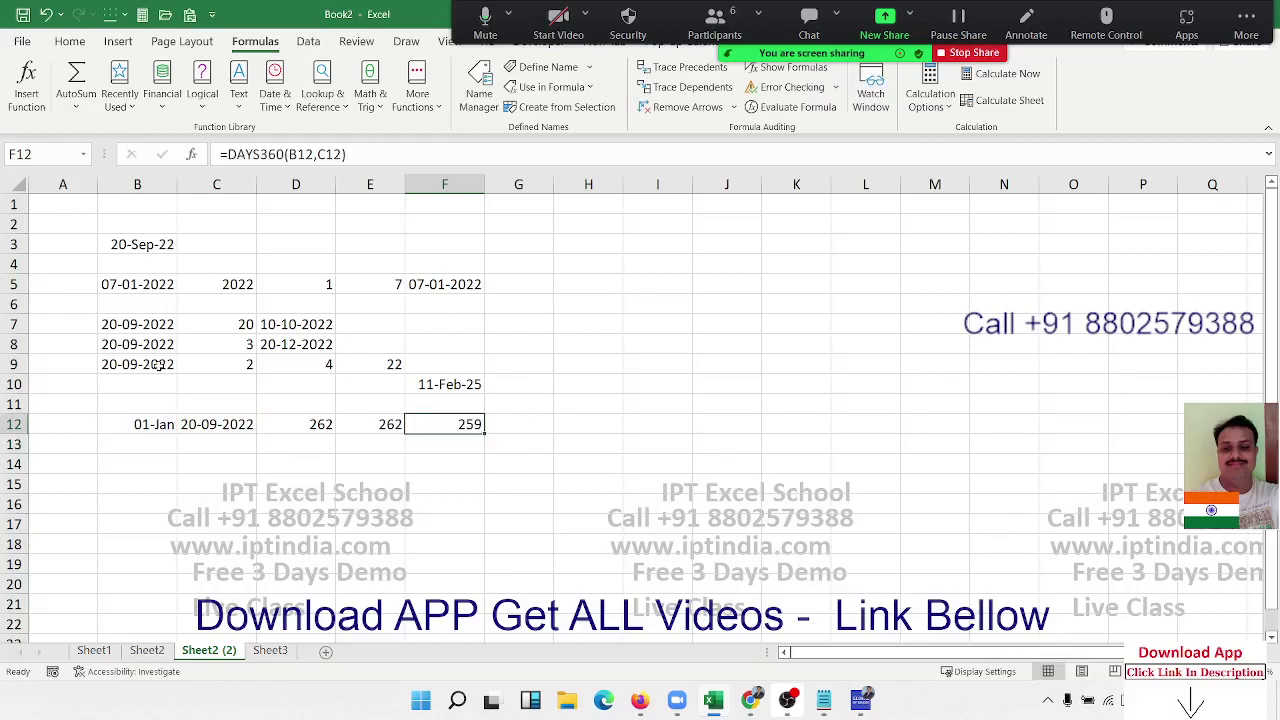
{"action": "key", "text": "Down"}
{"action": "key", "text": "Left"}
- Fill the 01-Jan and 20-09-2022 dates from row 12 down into B13:C13
{"action": "key", "text": "Left"}
{"action": "key", "text": "Left"}
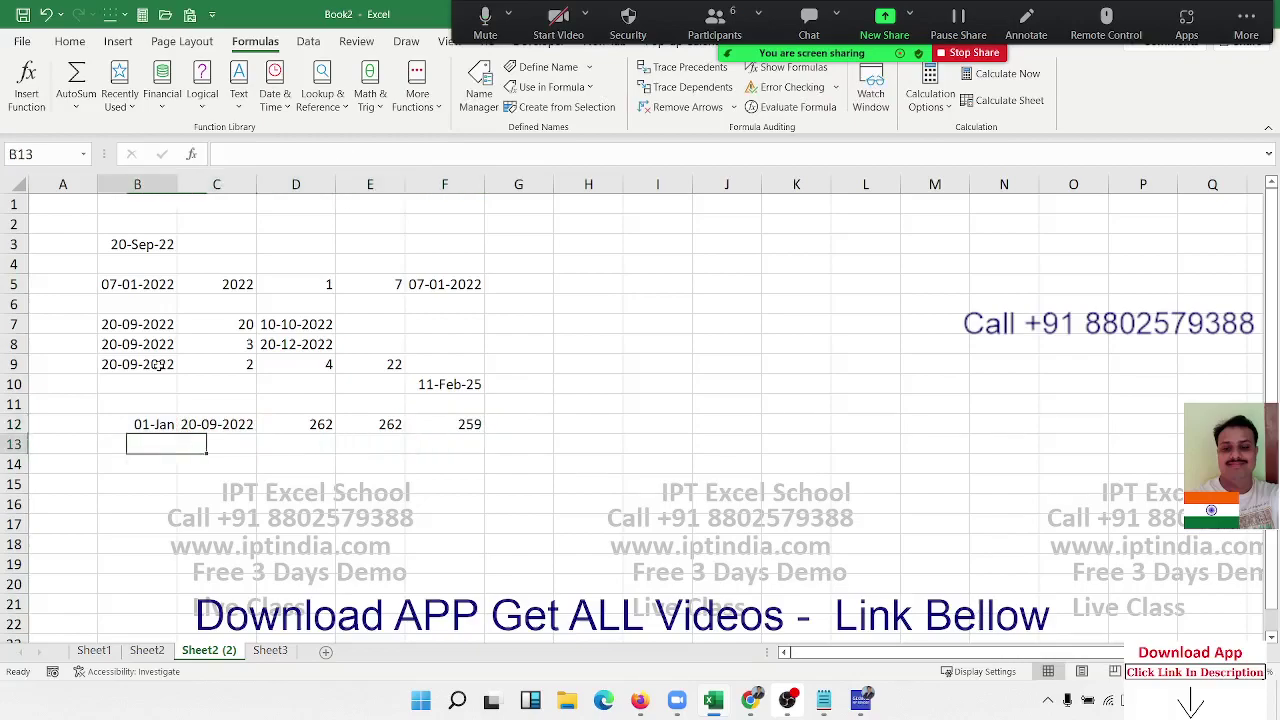
{"action": "key", "text": "Left"}
{"action": "key", "text": "Down"}
{"action": "key", "text": "Up"}
{"action": "key", "text": "shift+Right"}
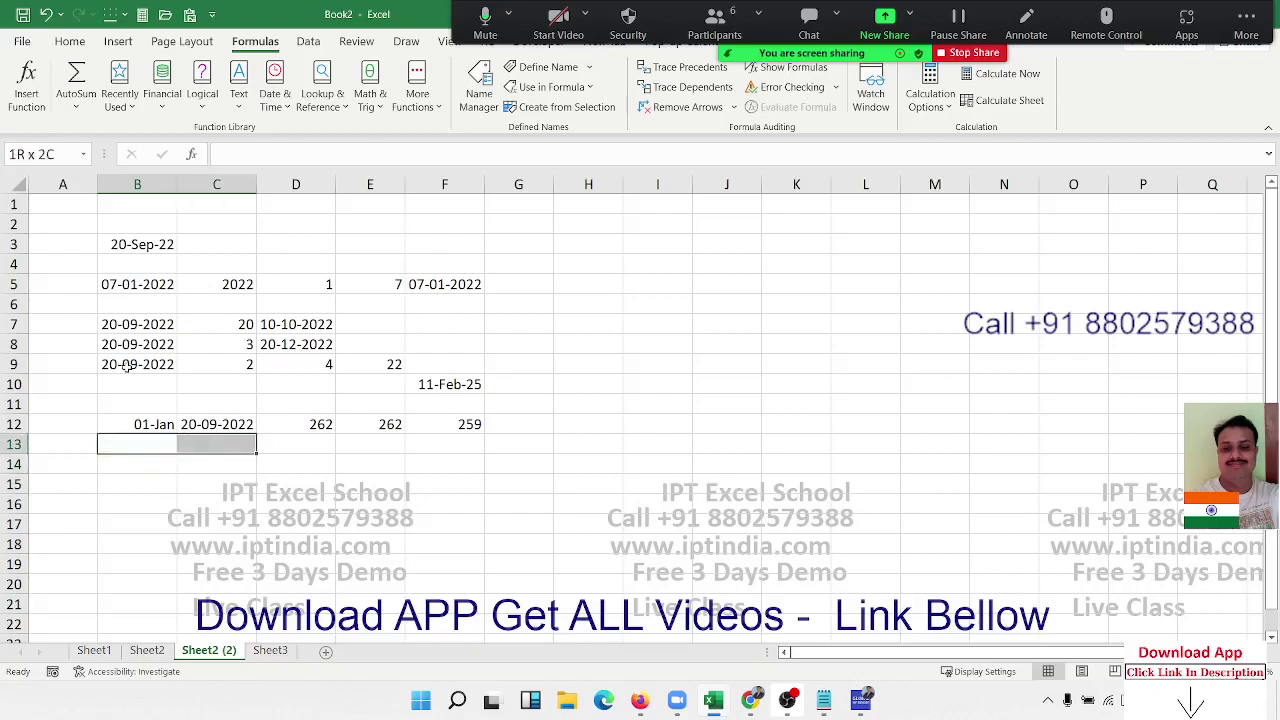
{"action": "key", "text": "ctrl+d"}
- Enter holiday dates 01-Jan in I2 and Jan-22 in I3, correcting a mistyped entry
{"action": "key", "text": "Right"}
{"action": "key", "text": "Right"}
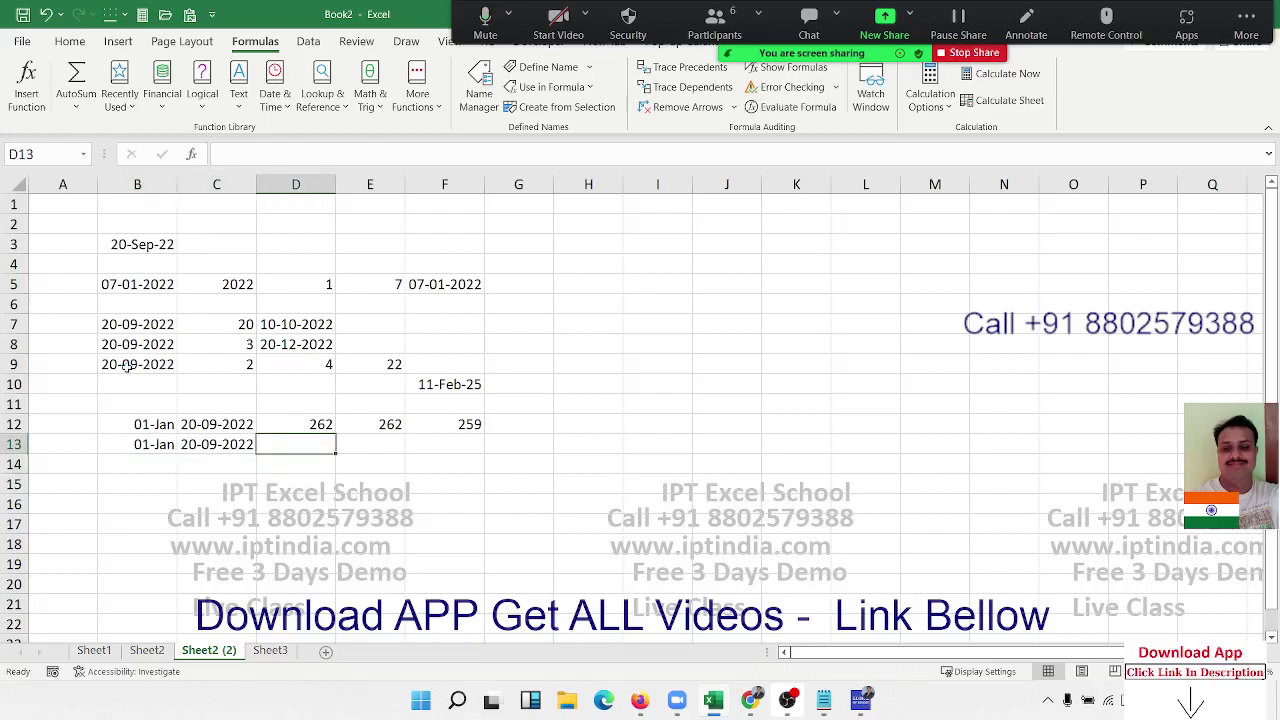
{"action": "key", "text": "Right"}
{"action": "key", "text": "Right"}
{"action": "key", "text": "Right"}
{"action": "key", "text": "Right"}
{"action": "key", "text": "Right"}
{"action": "key", "text": "Up"}
{"action": "key", "text": "Up"}
{"action": "key", "text": "Up"}
{"action": "key", "text": "Up"}
{"action": "key", "text": "Up"}
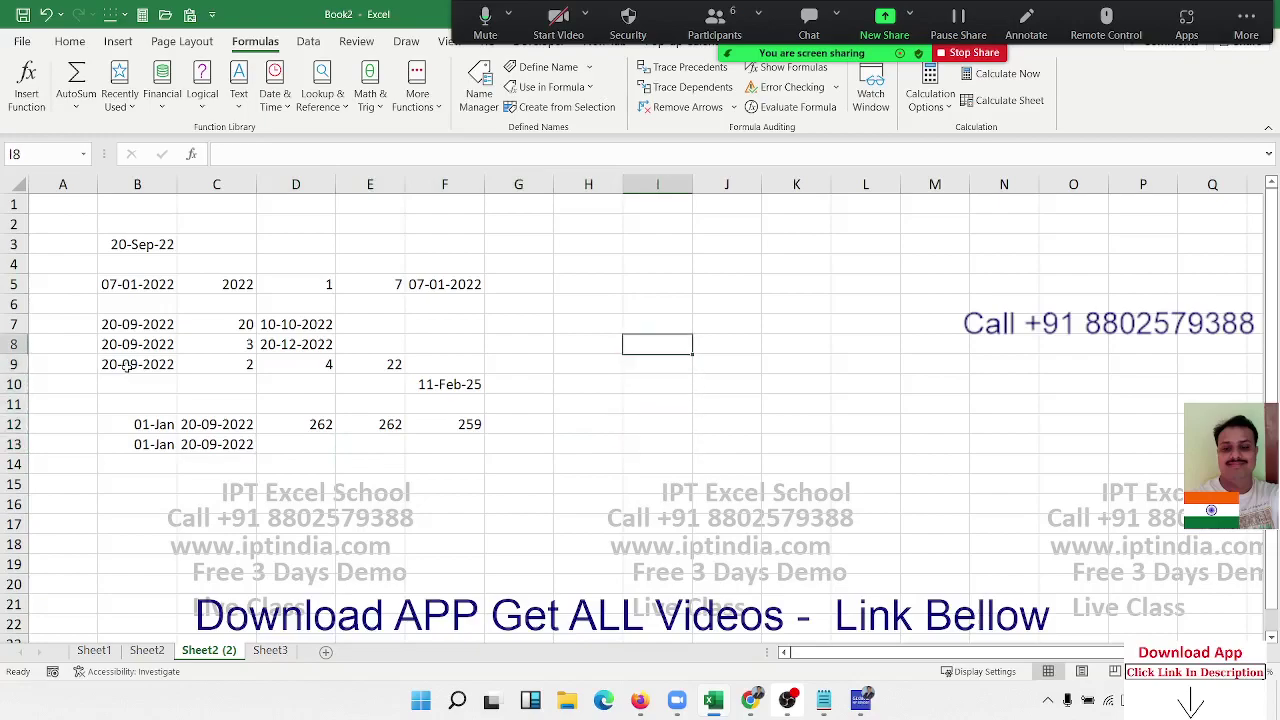
{"action": "key", "text": "Up"}
{"action": "key", "text": "Up"}
{"action": "key", "text": "Up"}
{"action": "key", "text": "Up"}
{"action": "key", "text": "Up"}
{"action": "key", "text": "Up"}
{"action": "type", "text": "1/"}
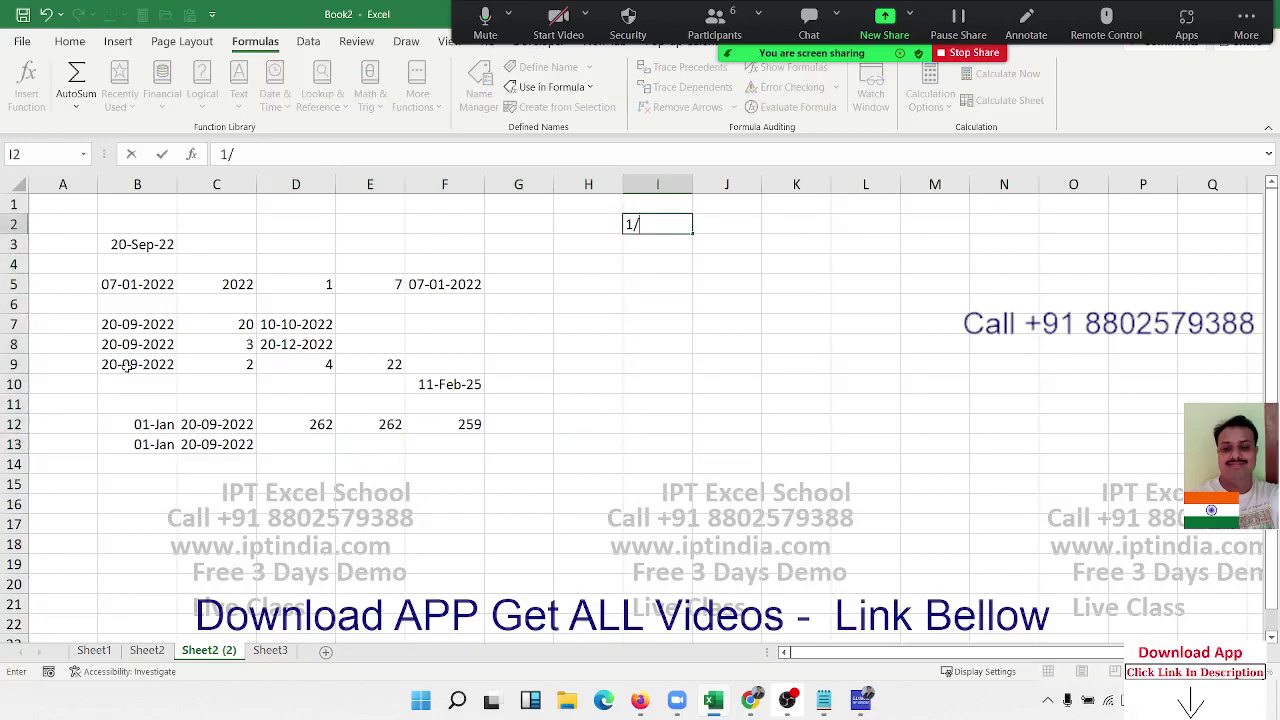
{"action": "type", "text": "1"}
{"action": "key", "text": "Return"}
{"action": "type", "text": "1/17"}
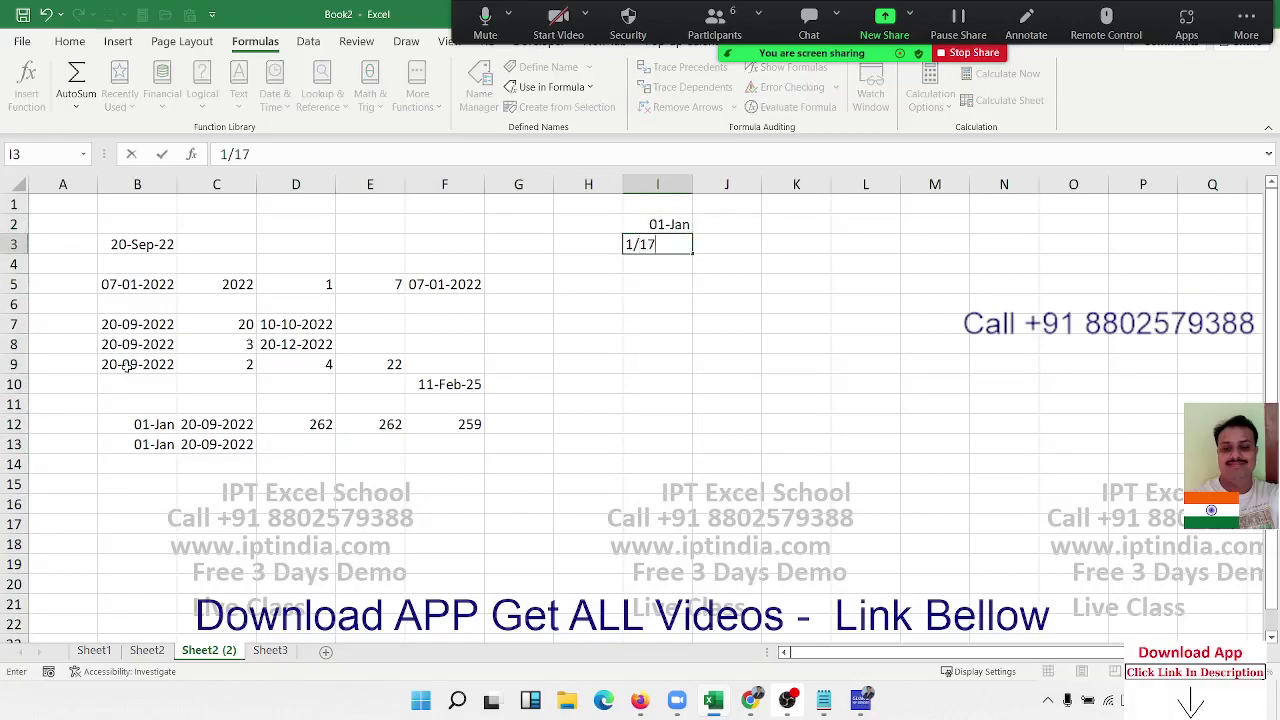
{"action": "key", "text": "Return"}
{"action": "type", "text": "1/16"}
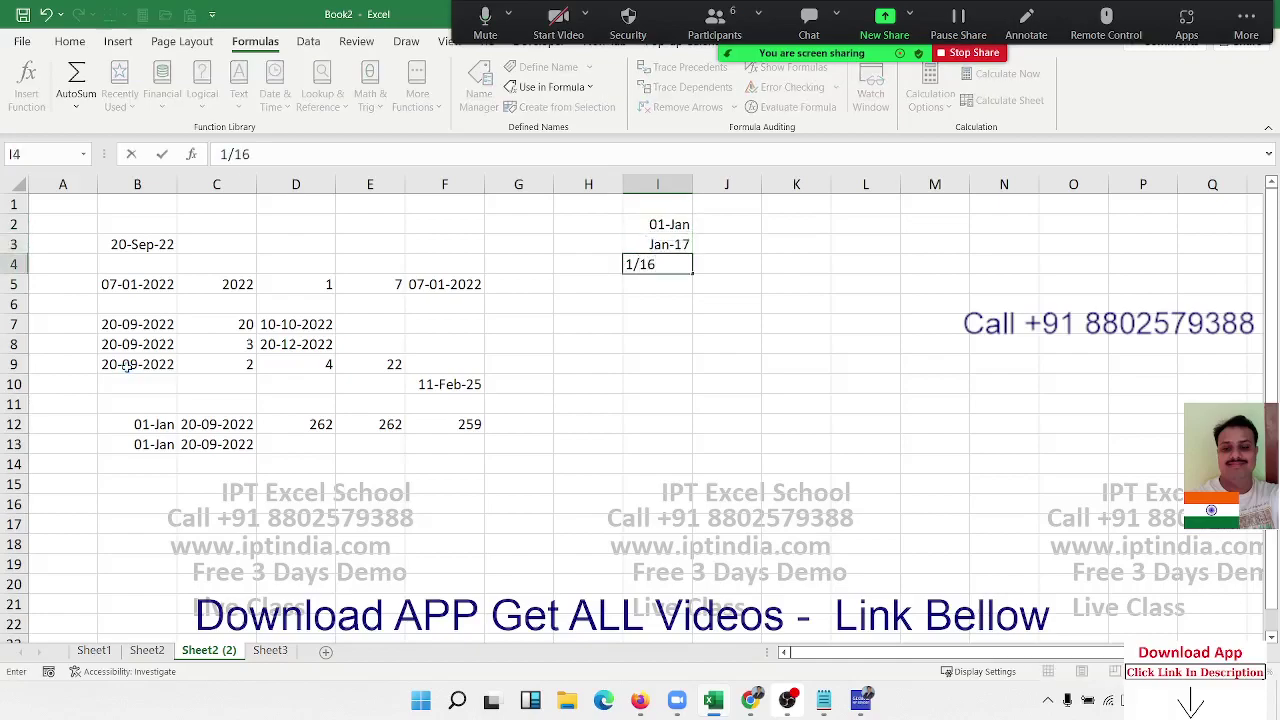
{"action": "key", "text": "Escape"}
{"action": "key", "text": "Up"}
{"action": "key", "text": "Delete"}
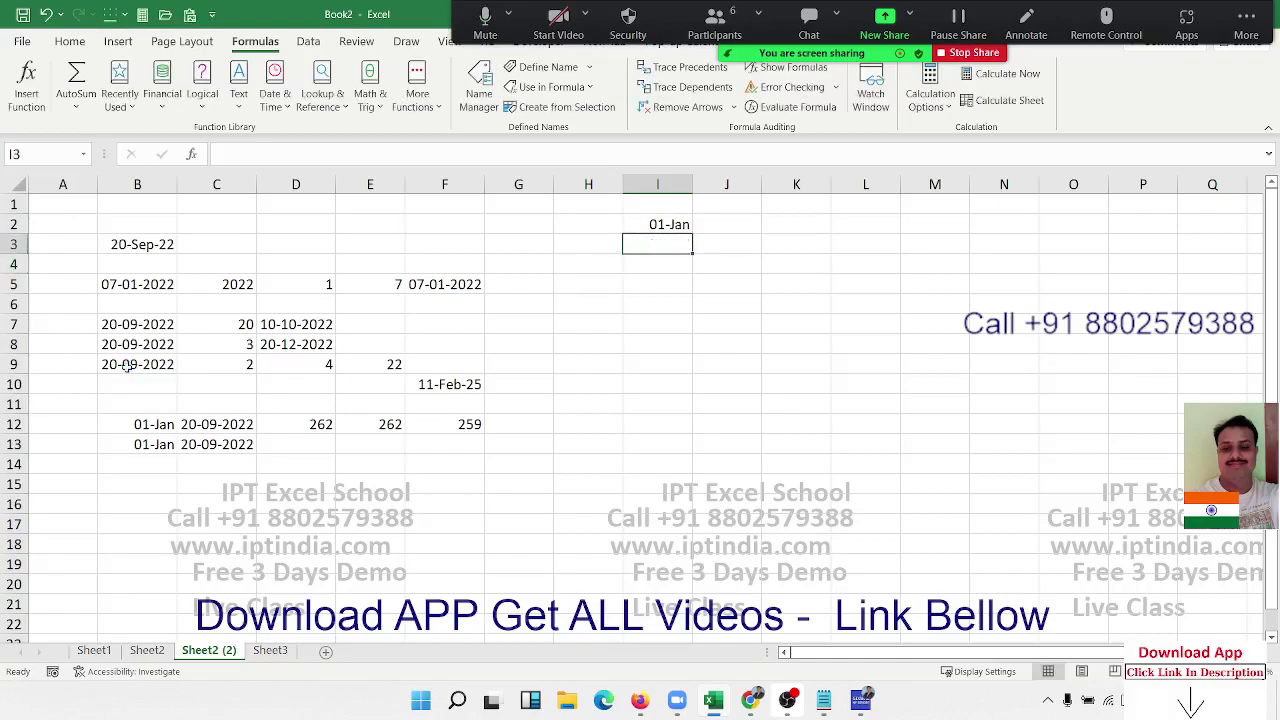
{"action": "key", "text": "Up"}
{"action": "key", "text": "Down"}
{"action": "type", "text": "1/2"}
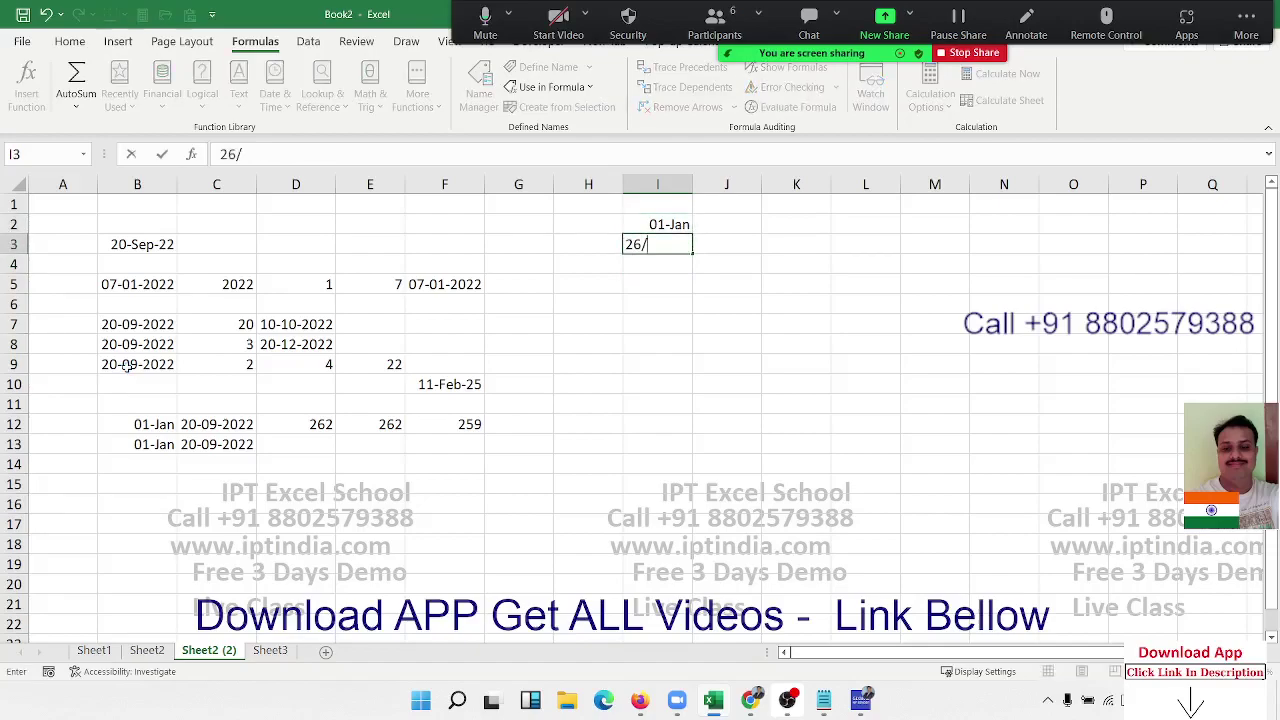
{"action": "type", "text": "2"}
{"action": "key", "text": "Return"}
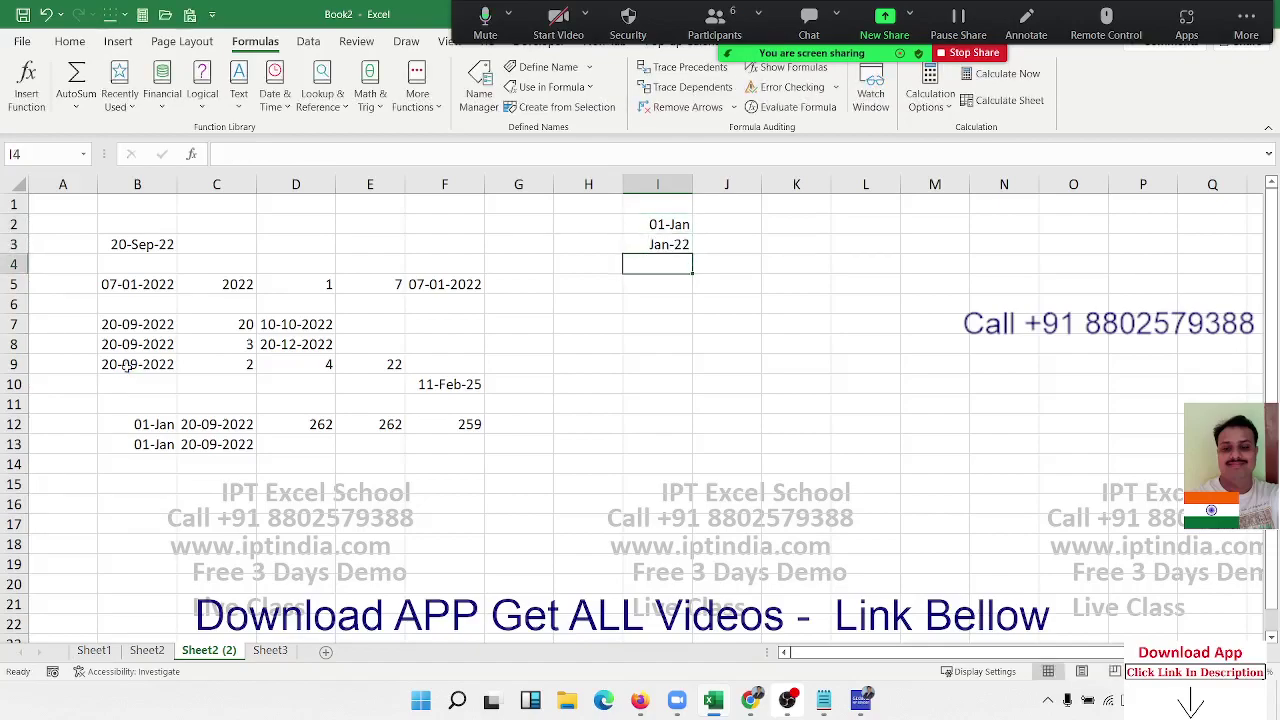
- Add holidays 17-Mar, 14-Apr and 15-Aug in I4:I6
{"action": "type", "text": "17/3"}
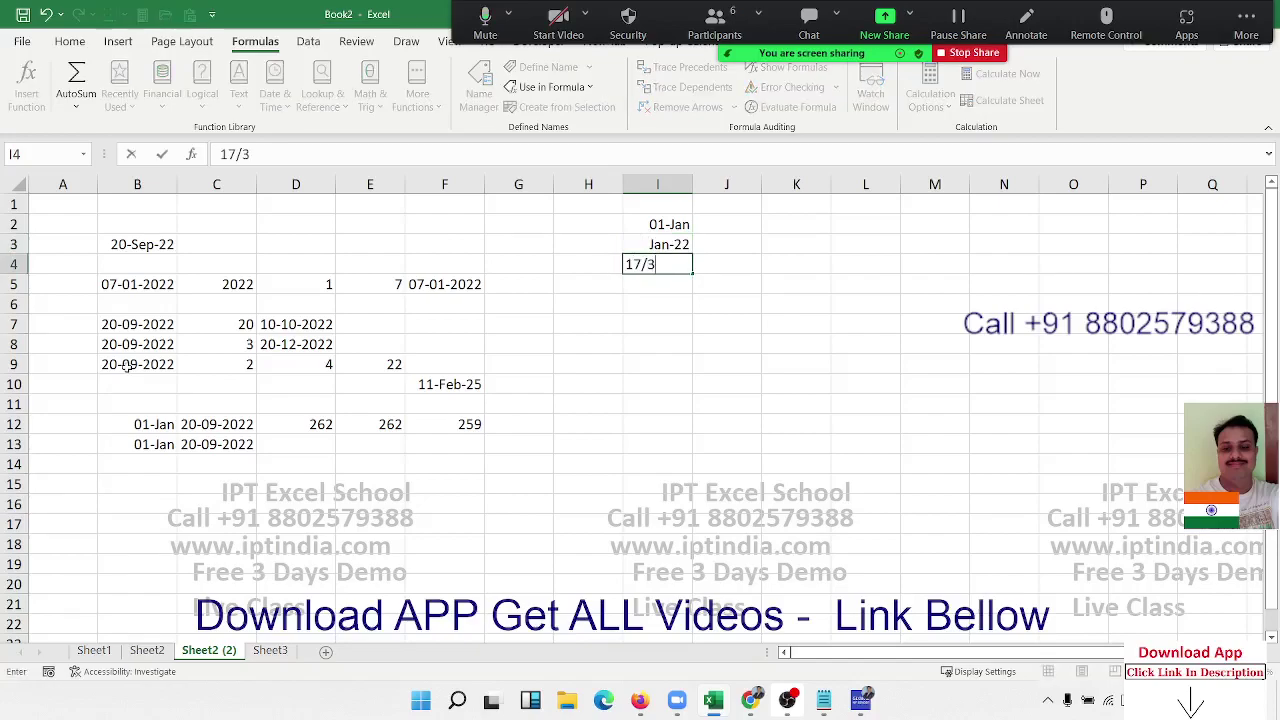
{"action": "key", "text": "Return"}
{"action": "type", "text": "14/"}
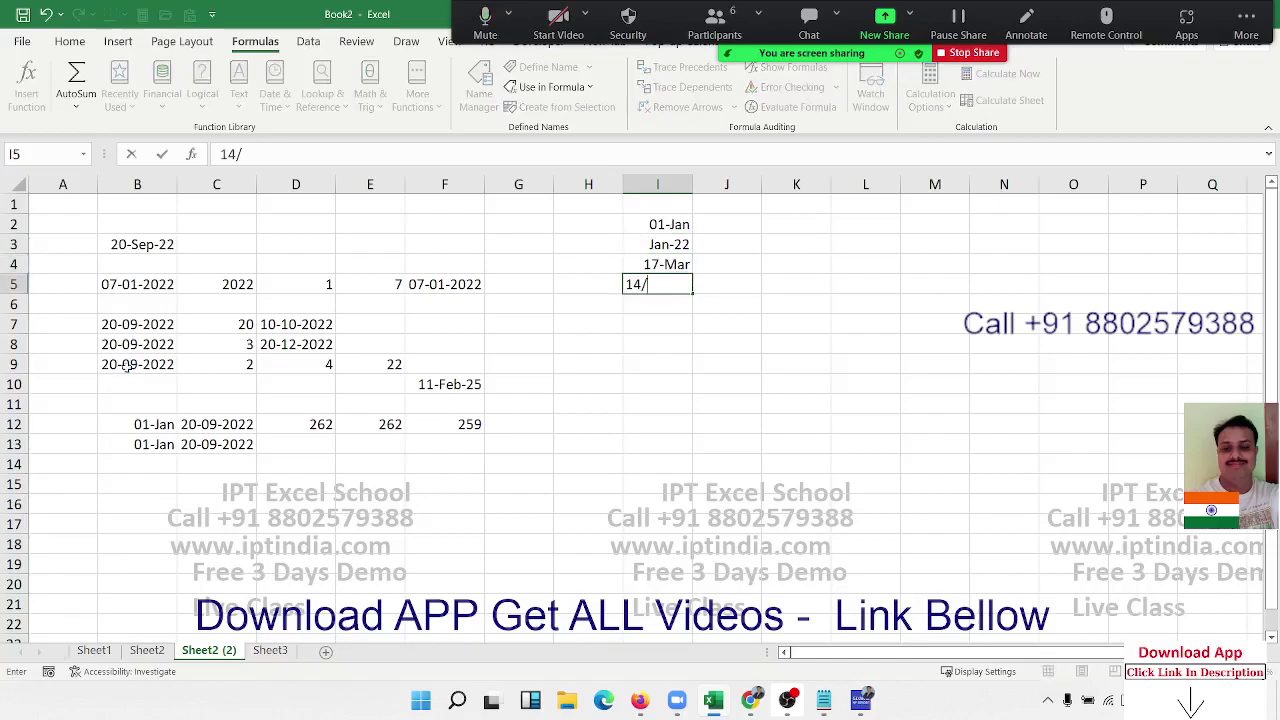
{"action": "type", "text": "4"}
{"action": "key", "text": "Return"}
{"action": "type", "text": "15"}
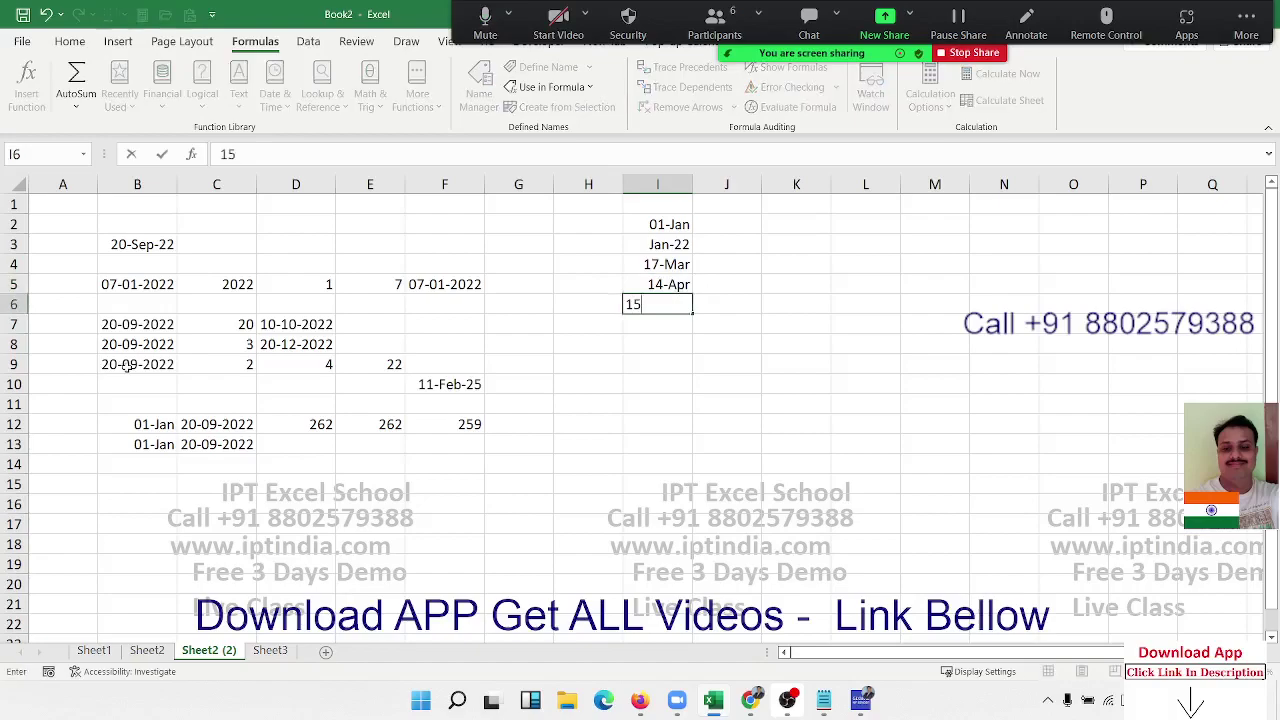
{"action": "type", "text": "/8"}
{"action": "key", "text": "Return"}
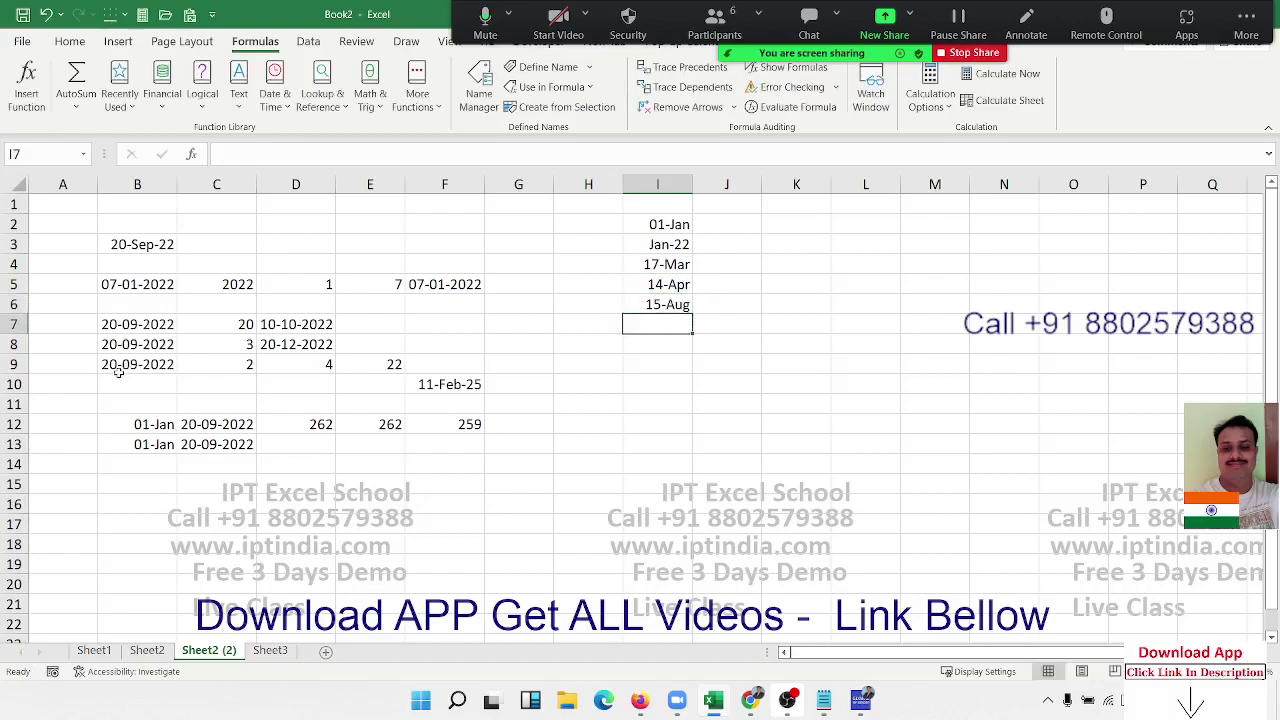
{"action": "left_click", "coordinate": [308, 441]}
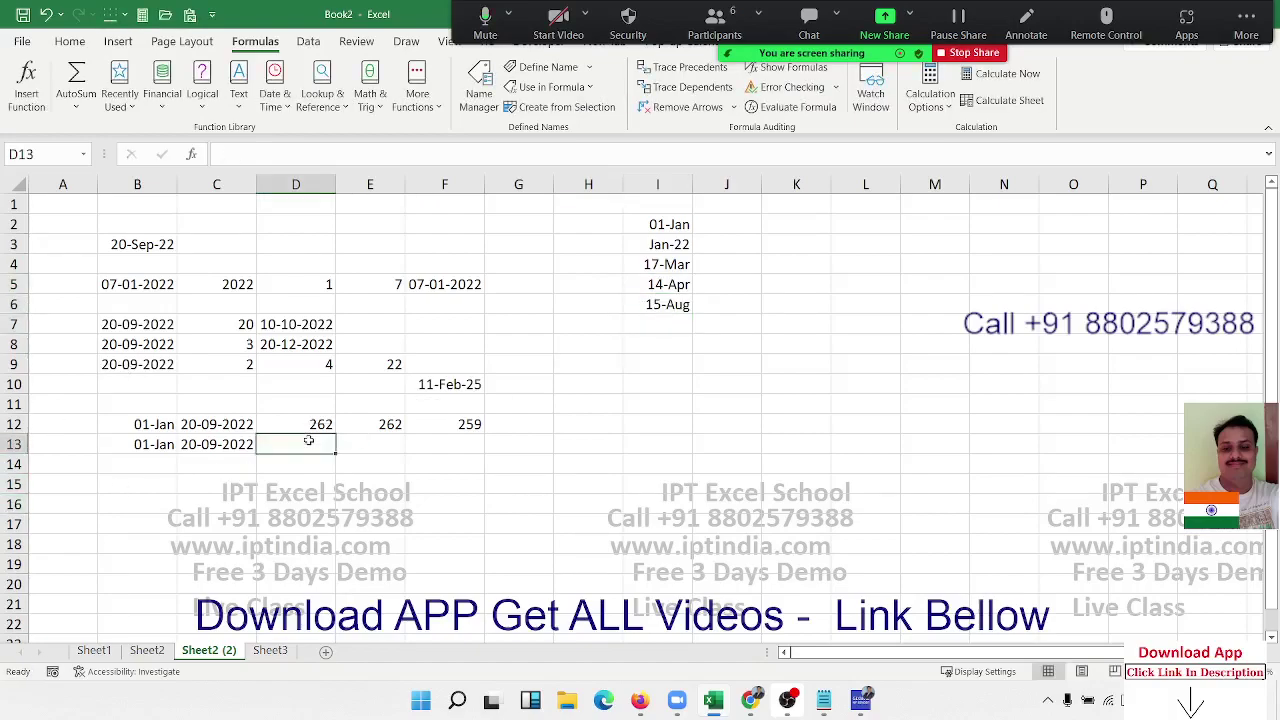
- Enter =NETWORKDAYS(B13,C13,I2:I6) in D13, returning 183 workdays
{"action": "type", "text": "="}
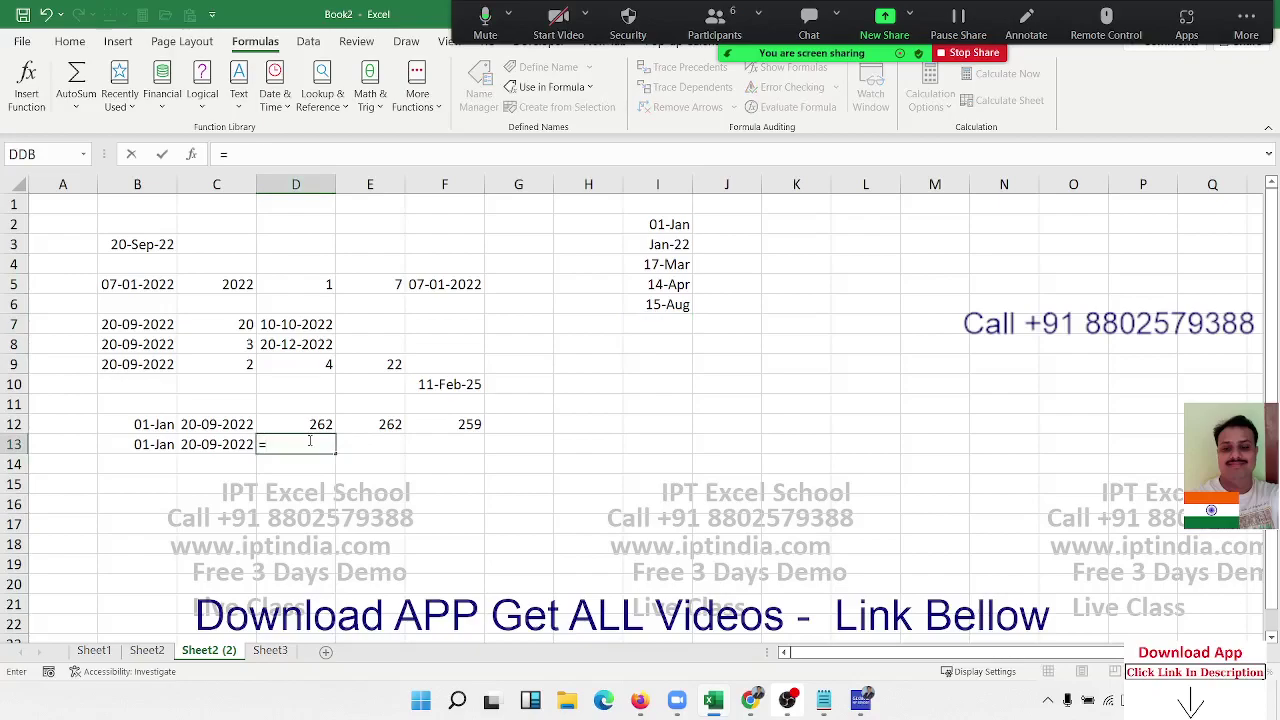
{"action": "type", "text": "net"}
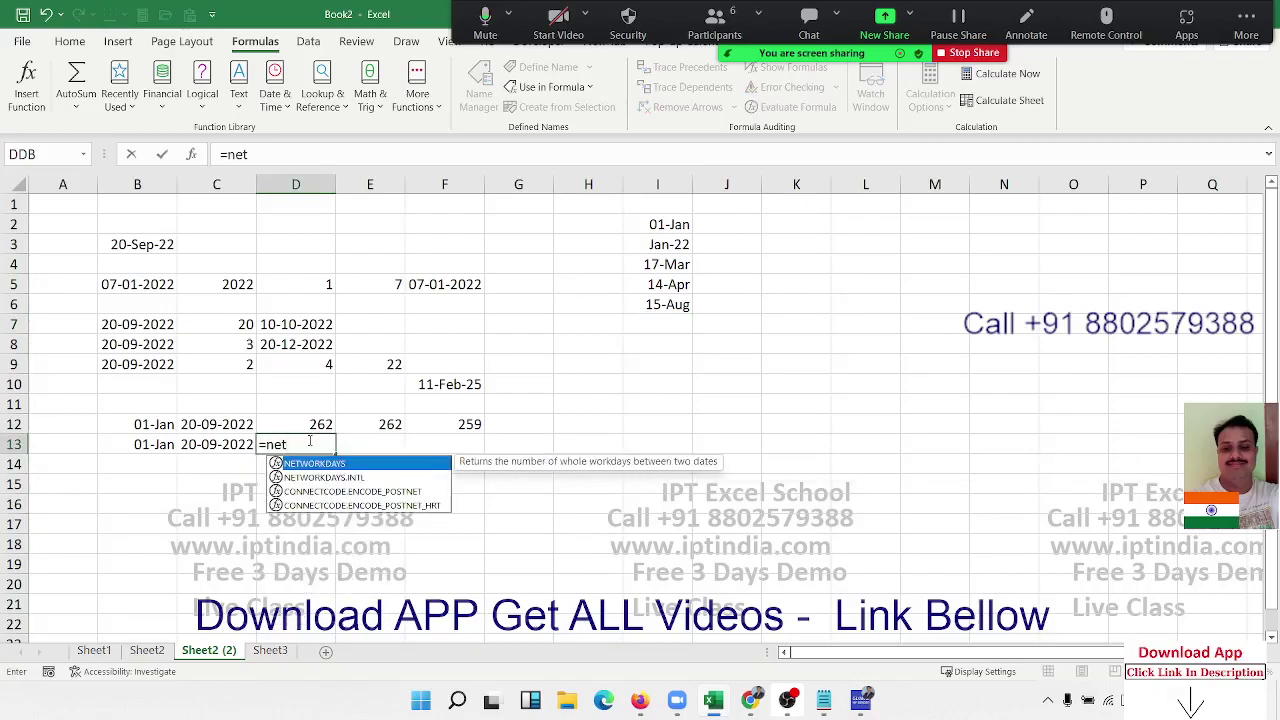
{"action": "key", "text": "Tab"}
{"action": "key", "text": "Left"}
{"action": "key", "text": "Left"}
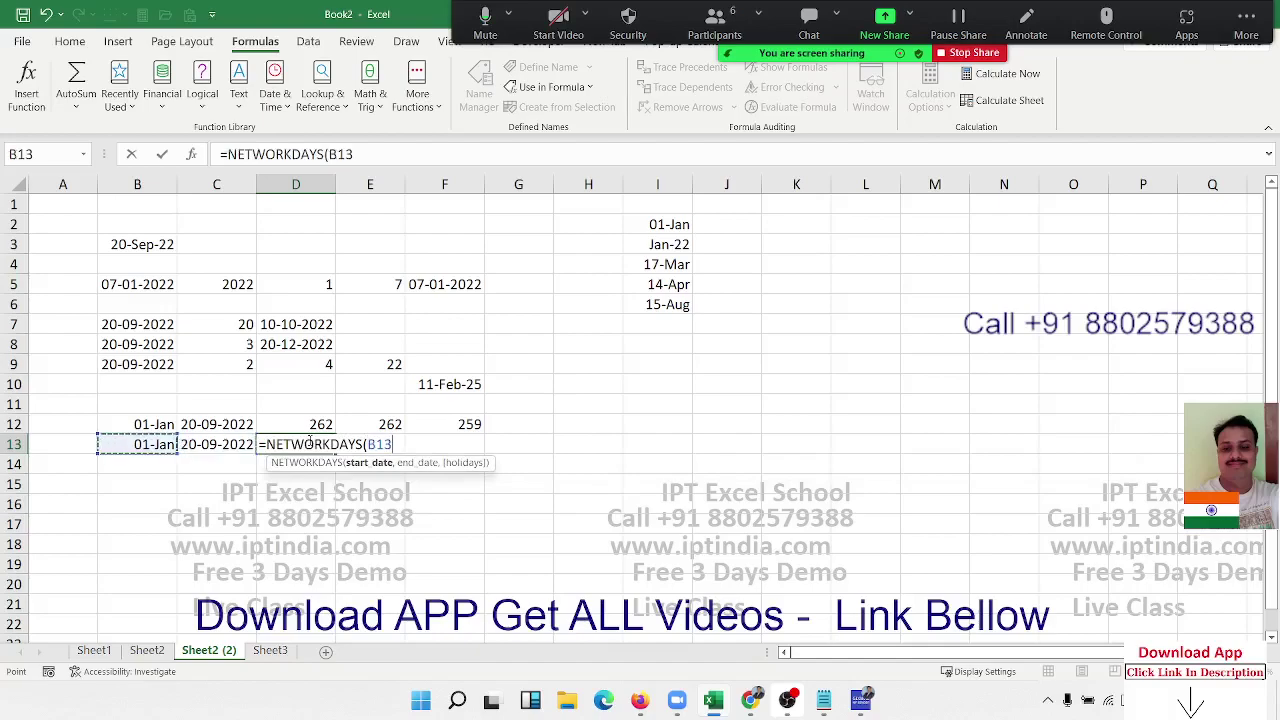
{"action": "type", "text": ","}
{"action": "key", "text": "Left"}
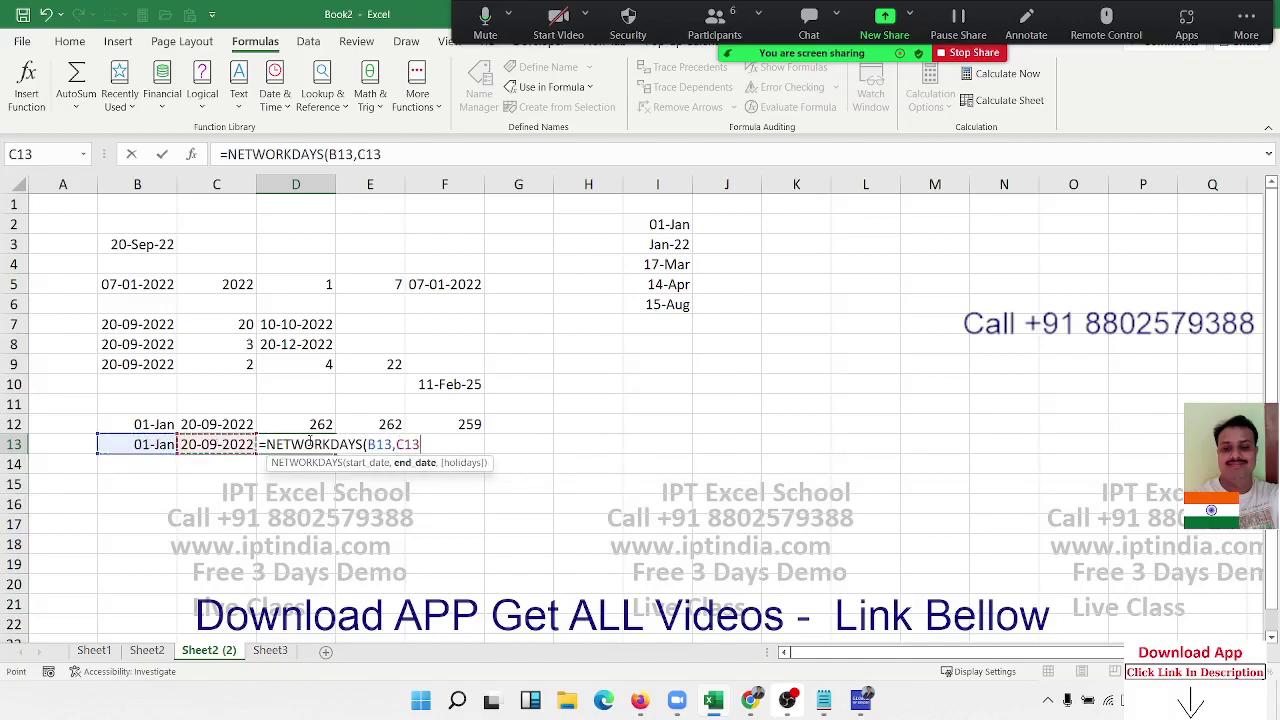
{"action": "type", "text": ","}
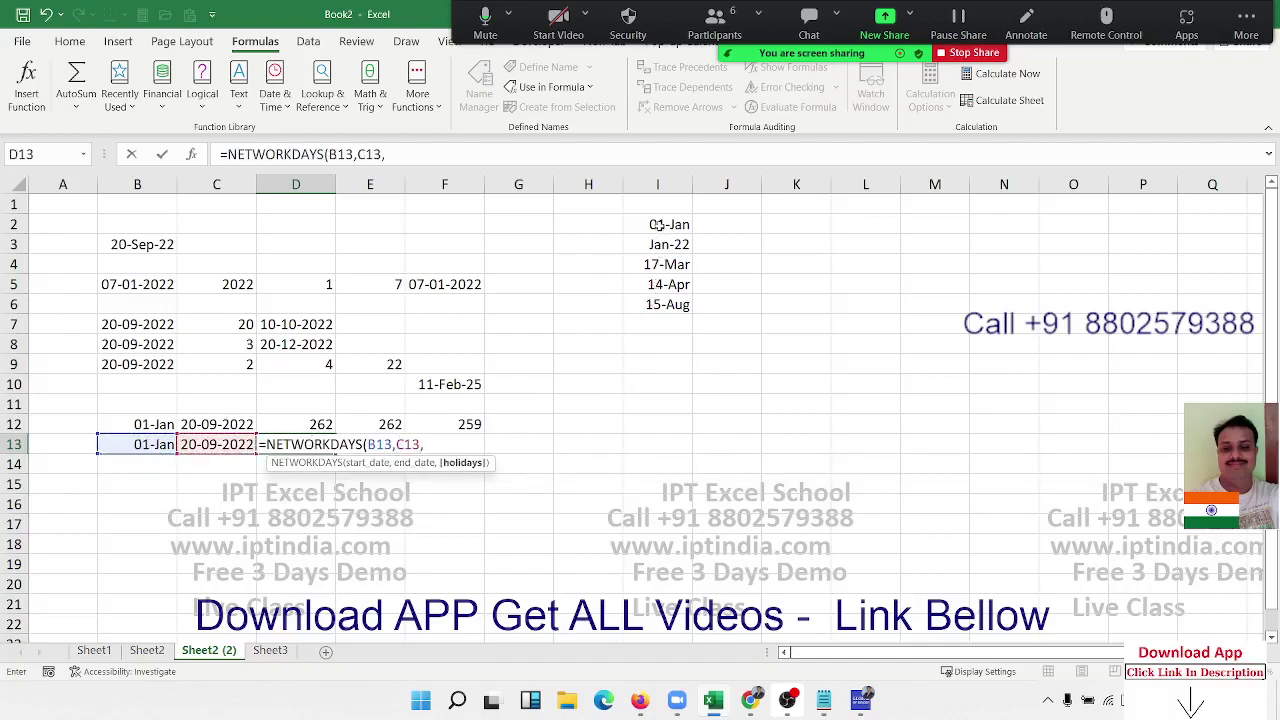
{"action": "left_click_drag", "start_coordinate": [659, 225], "coordinate": [653, 304]}
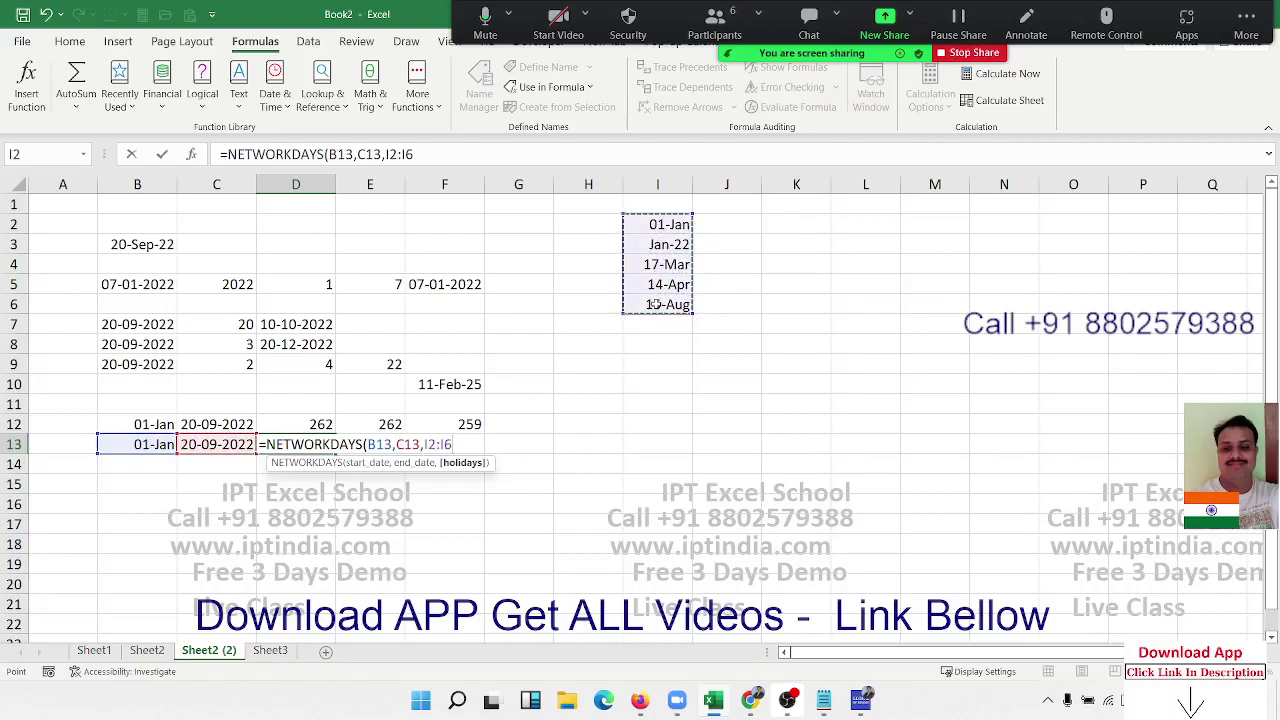
{"action": "key", "text": "Return"}
- Select B13:C14 to prepare copying the dates into row 14
{"action": "key", "text": "Up"}
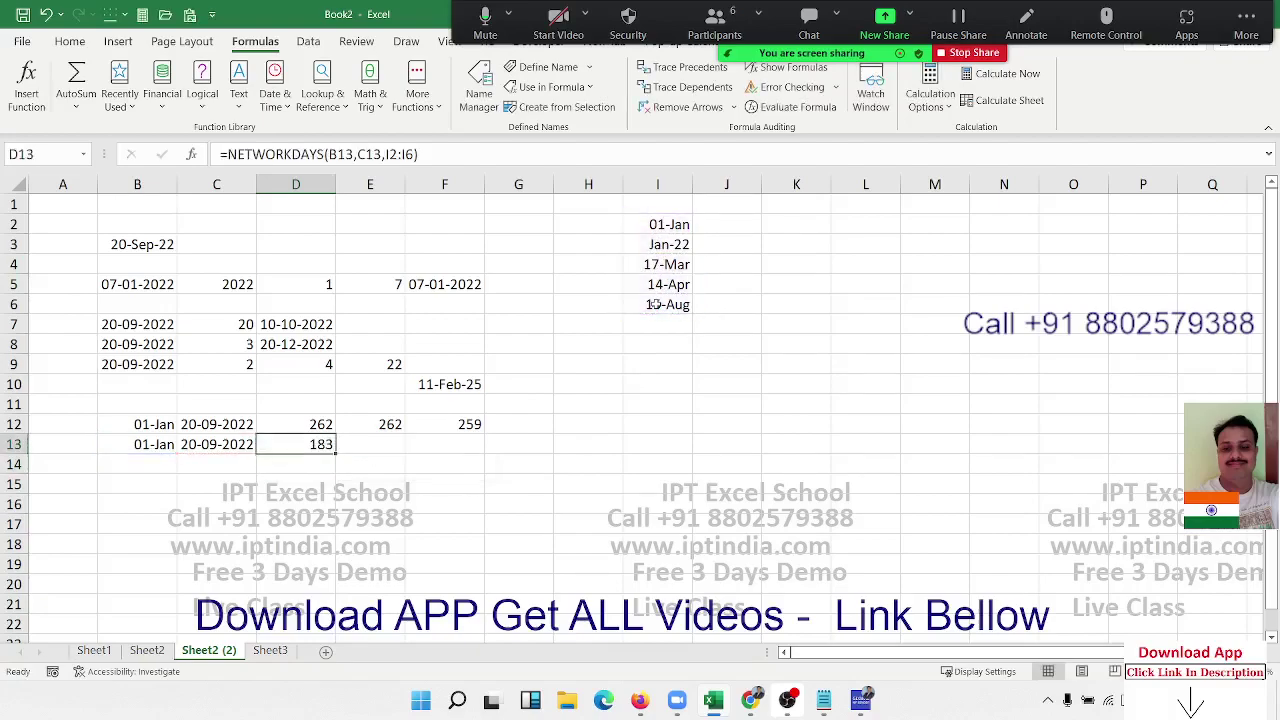
{"action": "key", "text": "Down"}
{"action": "left_click_drag", "start_coordinate": [225, 444], "coordinate": [160, 464]}
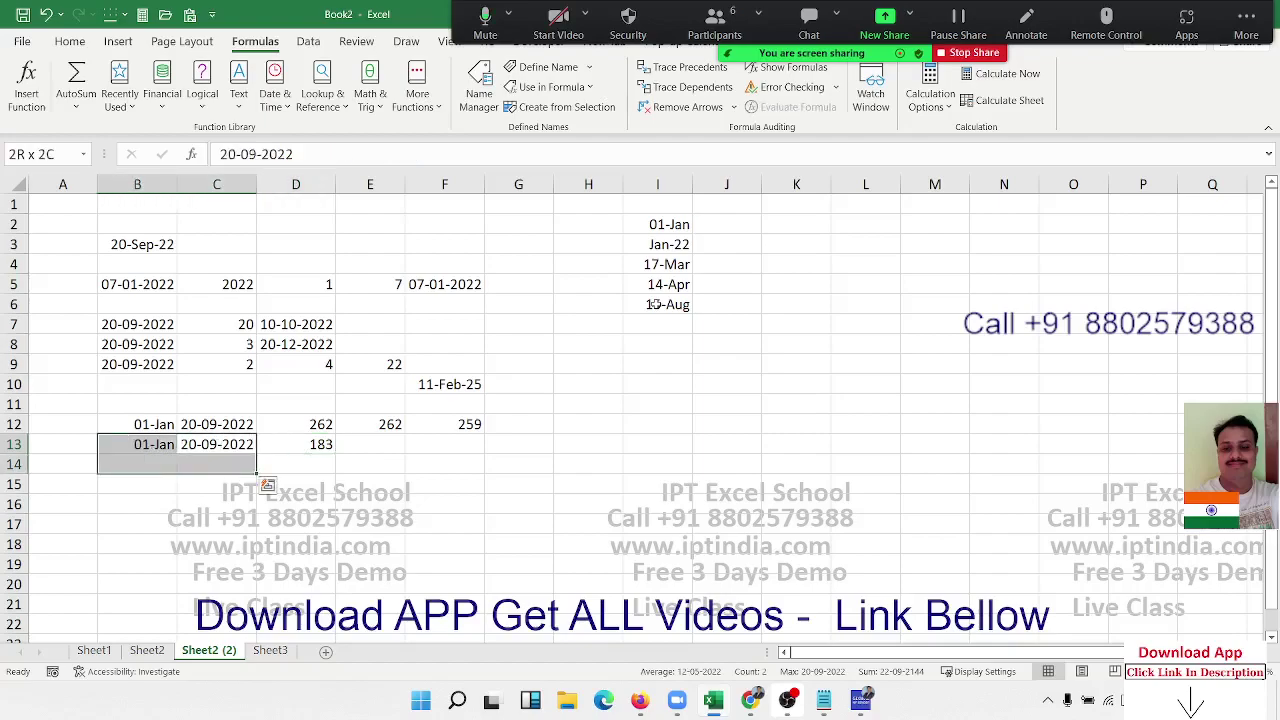
- Fill the row 13 dates down into B14:C14
{"action": "key", "text": "ctrl+d"}
{"action": "key", "text": "Right"}
{"action": "key", "text": "Down"}
- Enter =NETWORKDAYS.INTL(B14,C14,11,I2:I6) in D14, Sunday-only weekend, giving 220
{"action": "type", "text": "="}
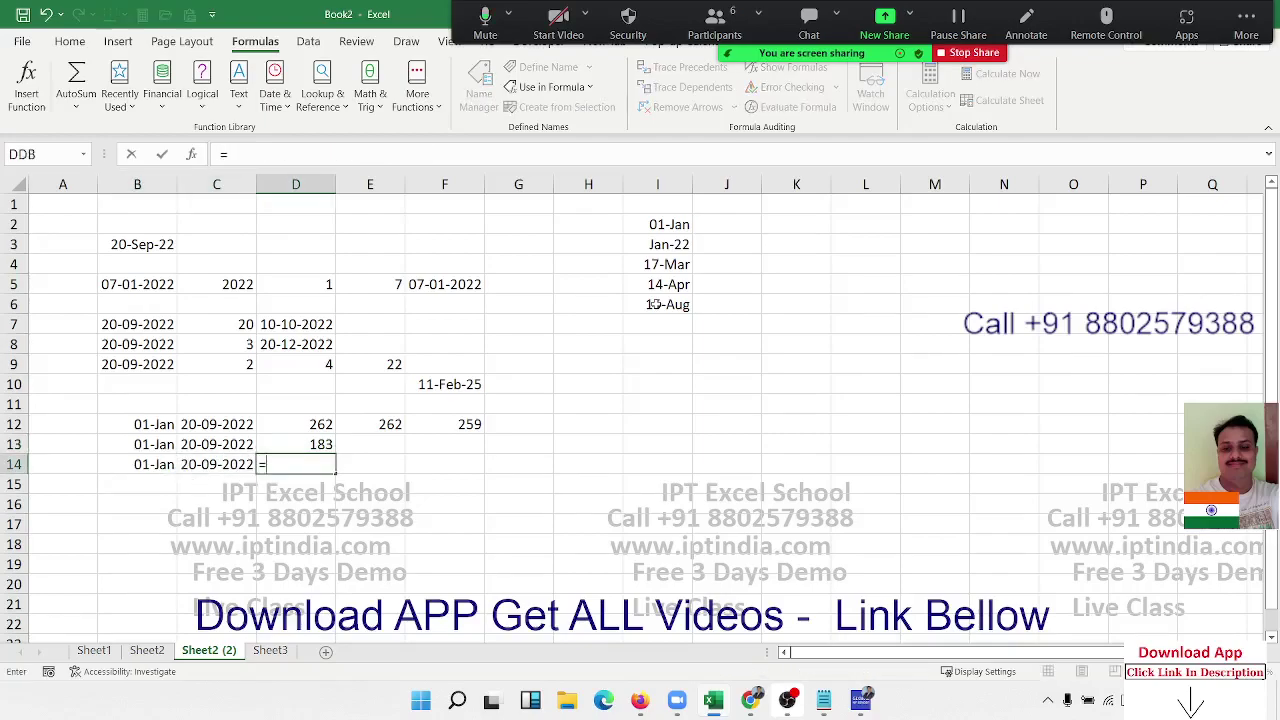
{"action": "type", "text": "ed"}
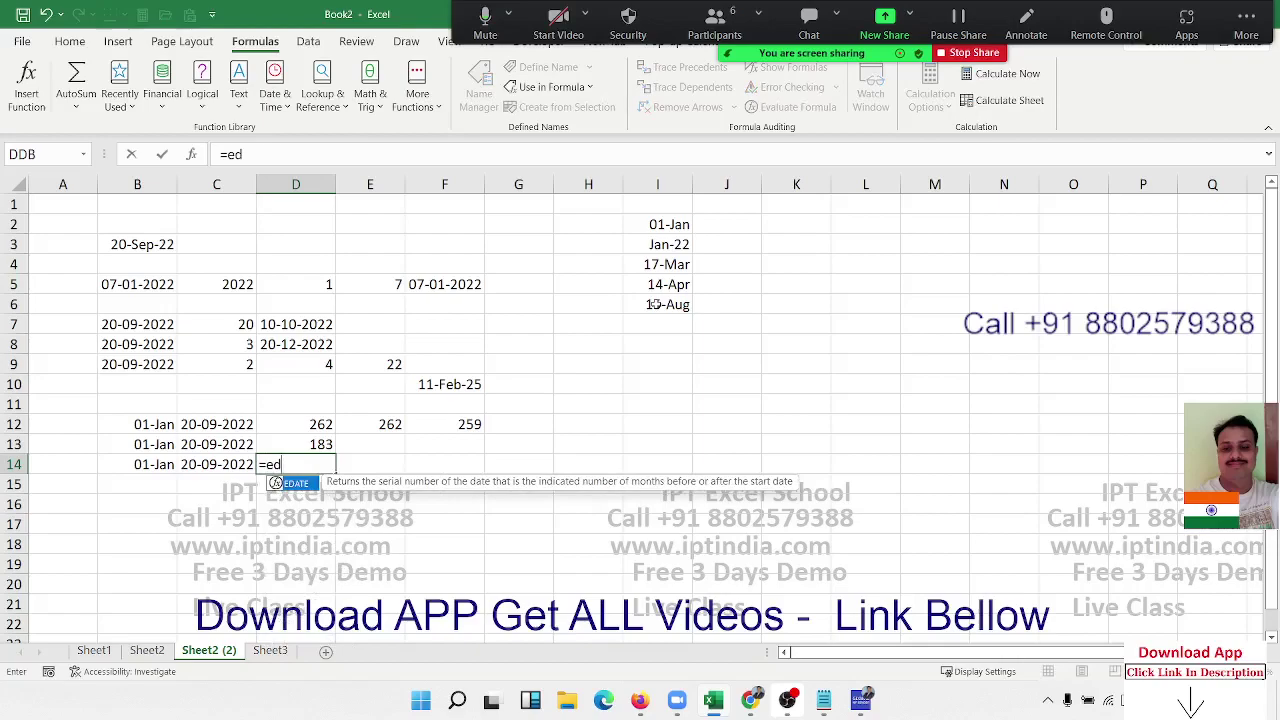
{"action": "key", "text": "BackSpace"}
{"action": "key", "text": "BackSpace"}
{"action": "type", "text": "ne"}
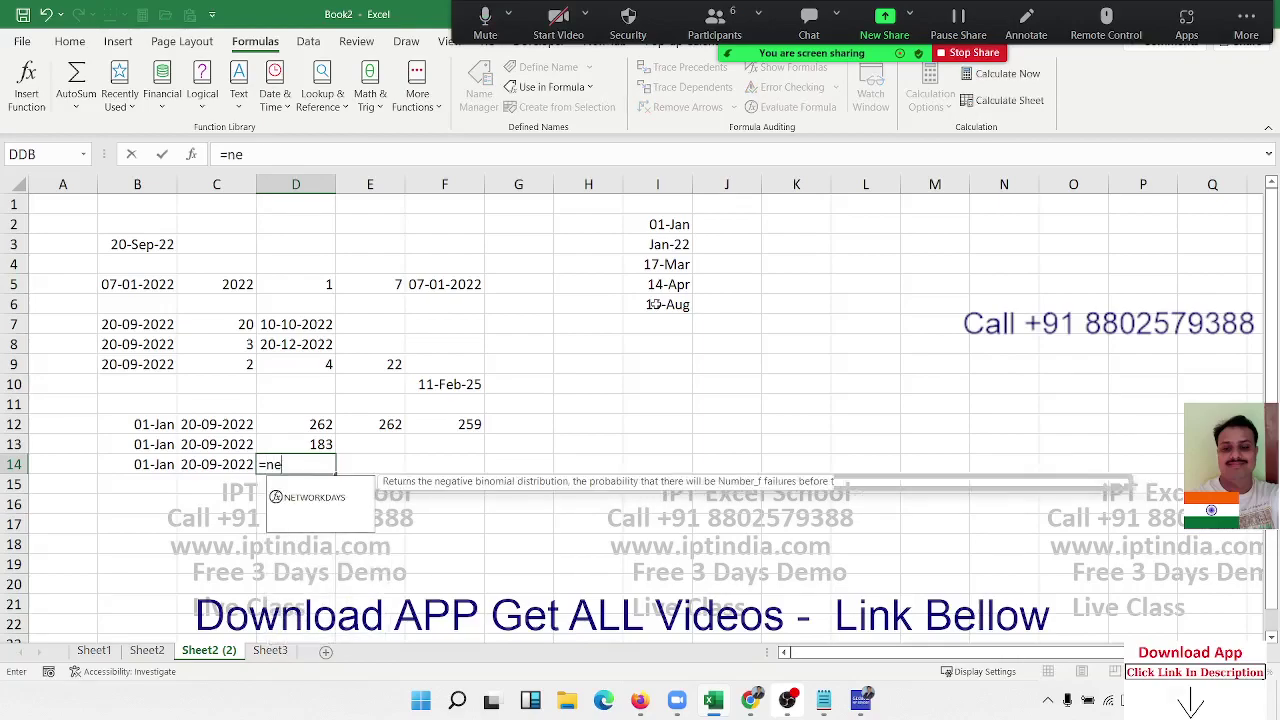
{"action": "type", "text": "t"}
{"action": "key", "text": "Down"}
{"action": "key", "text": "Tab"}
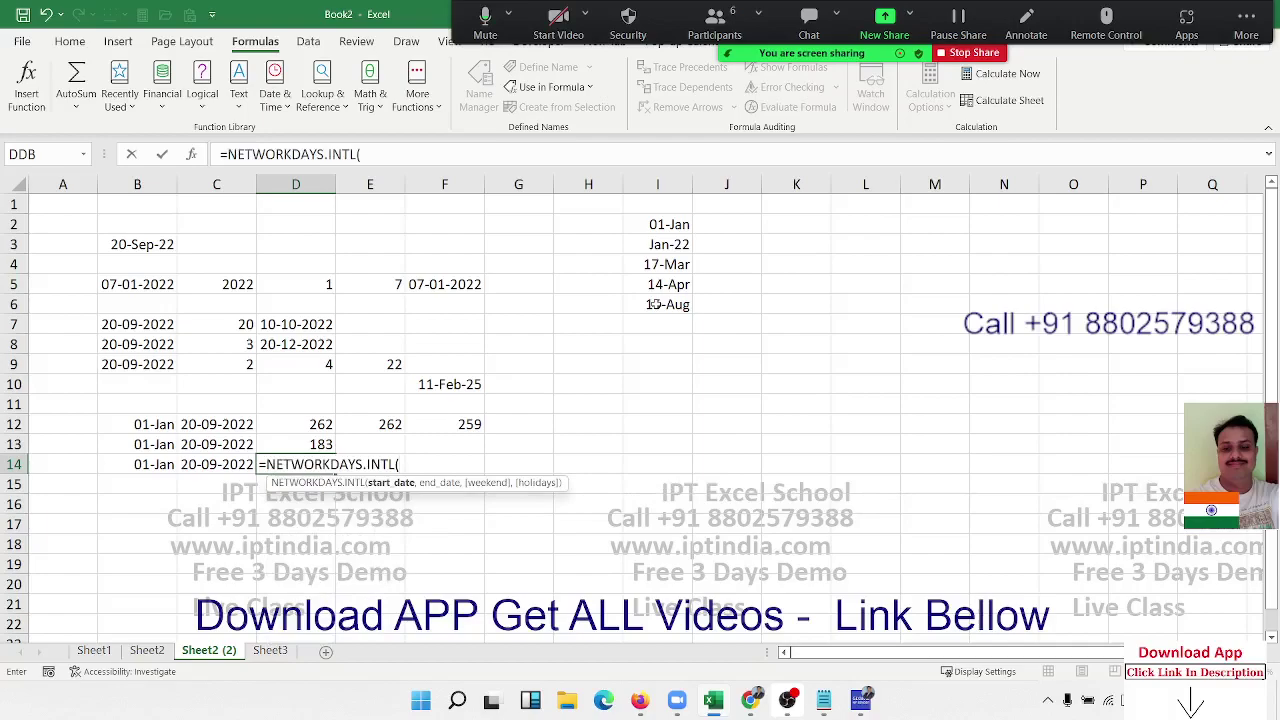
{"action": "key", "text": "Left"}
{"action": "key", "text": "Left"}
{"action": "type", "text": ","}
{"action": "key", "text": "Left"}
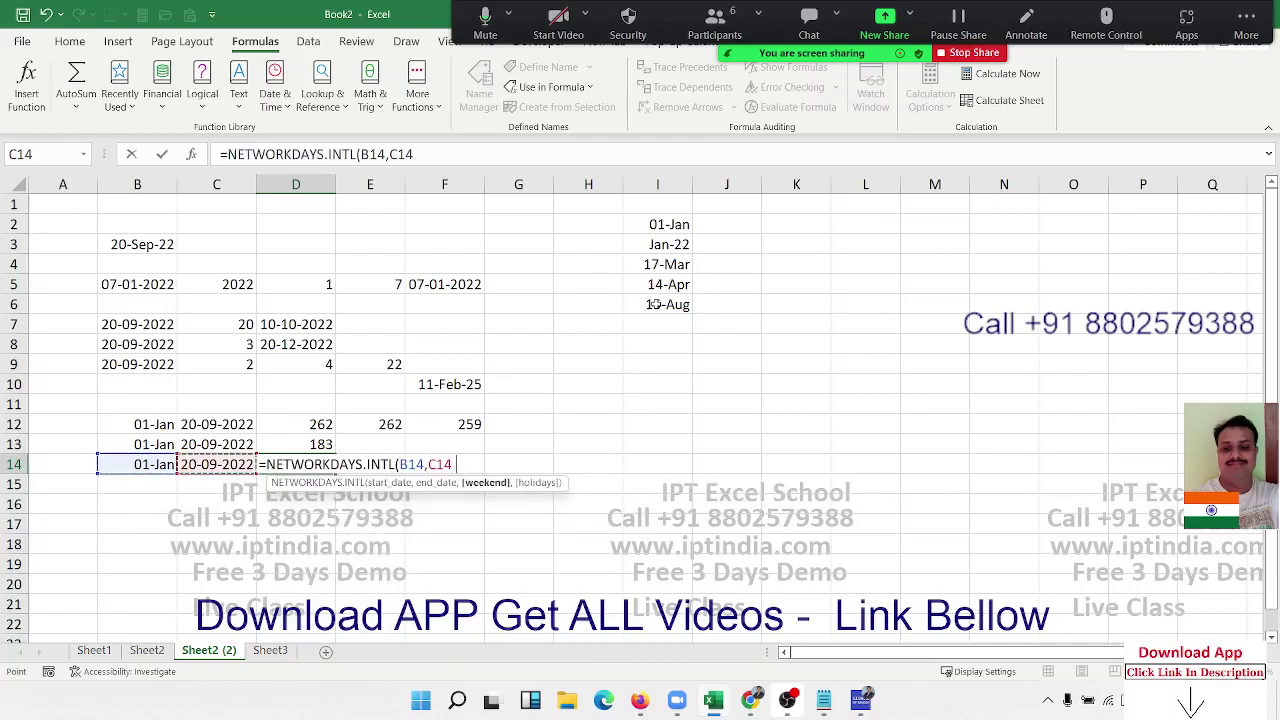
{"action": "type", "text": ","}
{"action": "key", "text": "Down"}
{"action": "key", "text": "Down"}
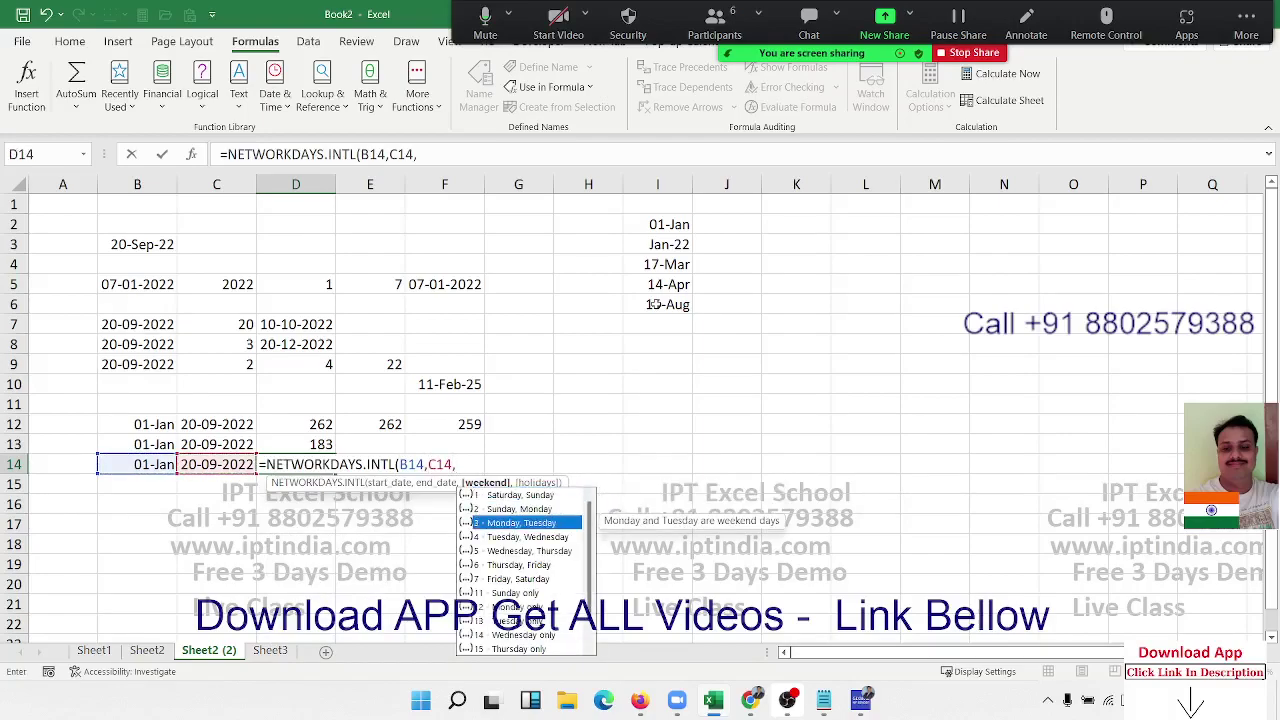
{"action": "key", "text": "Down"}
{"action": "key", "text": "Down"}
{"action": "key", "text": "Down"}
{"action": "key", "text": "Down"}
{"action": "key", "text": "Down"}
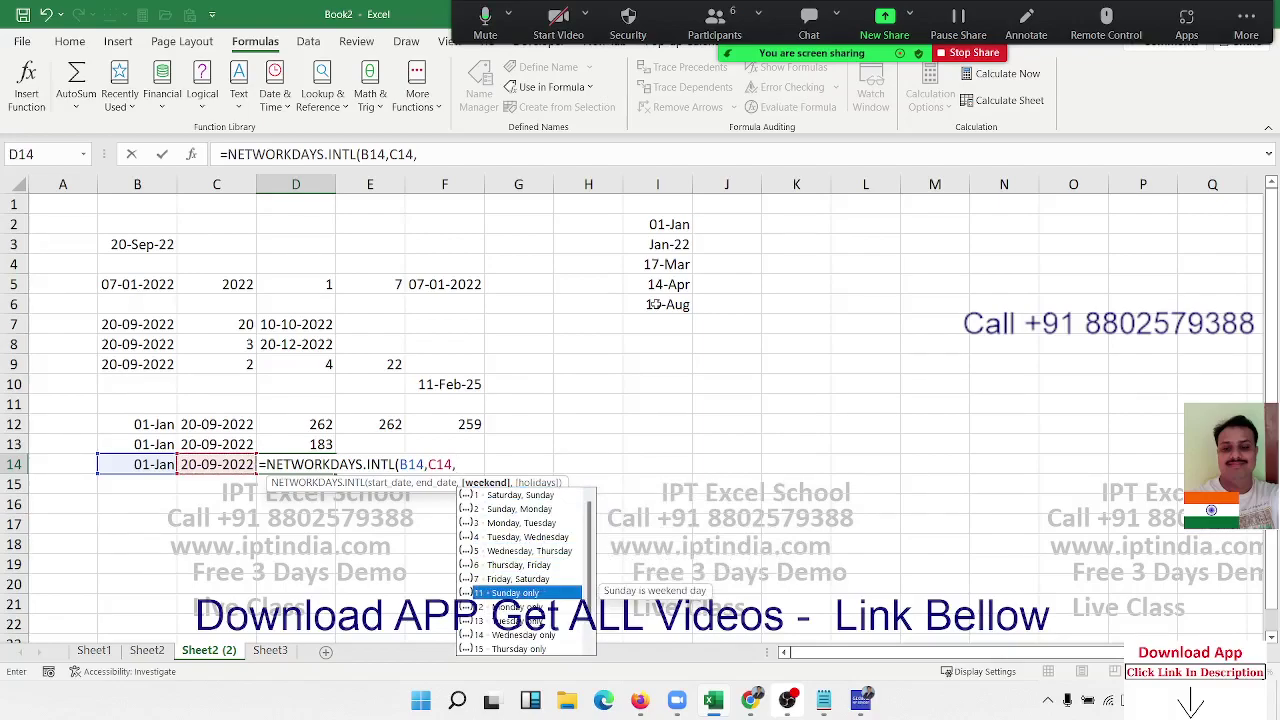
{"action": "key", "text": "Tab"}
{"action": "type", "text": ","}
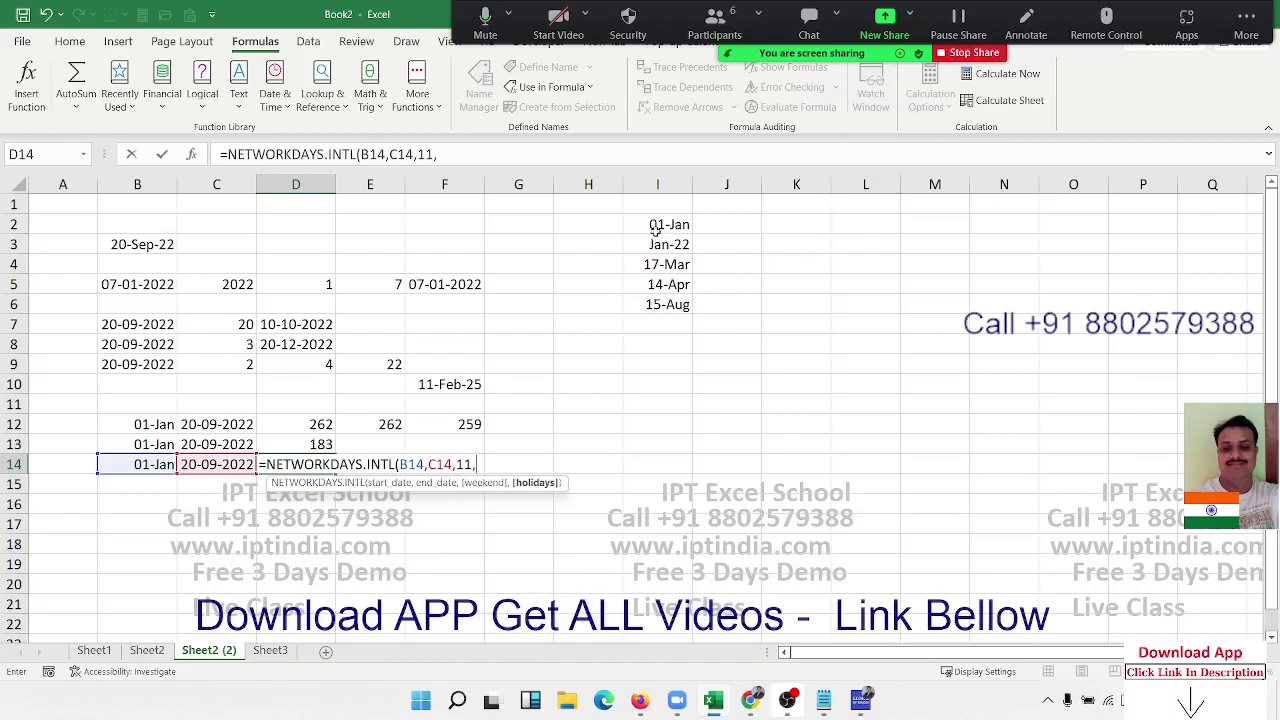
{"action": "left_click_drag", "start_coordinate": [652, 226], "coordinate": [651, 301]}
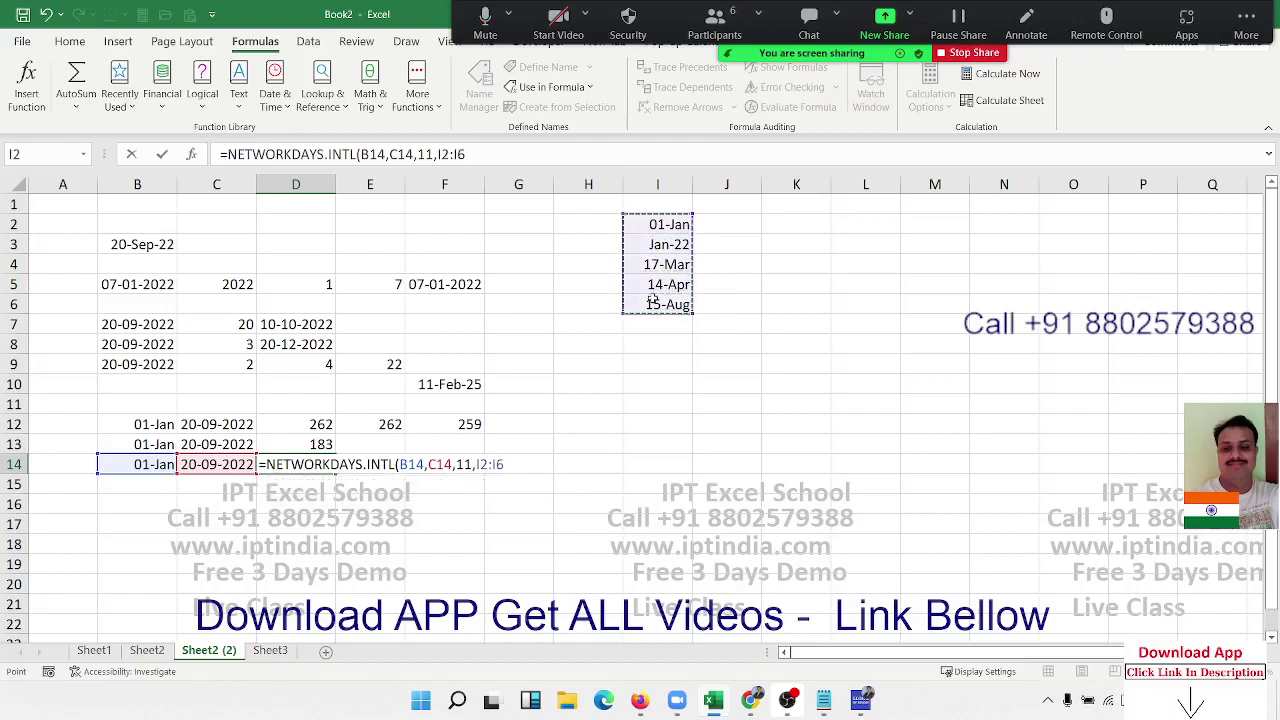
{"action": "key", "text": "Return"}
{"action": "key", "text": "Up"}
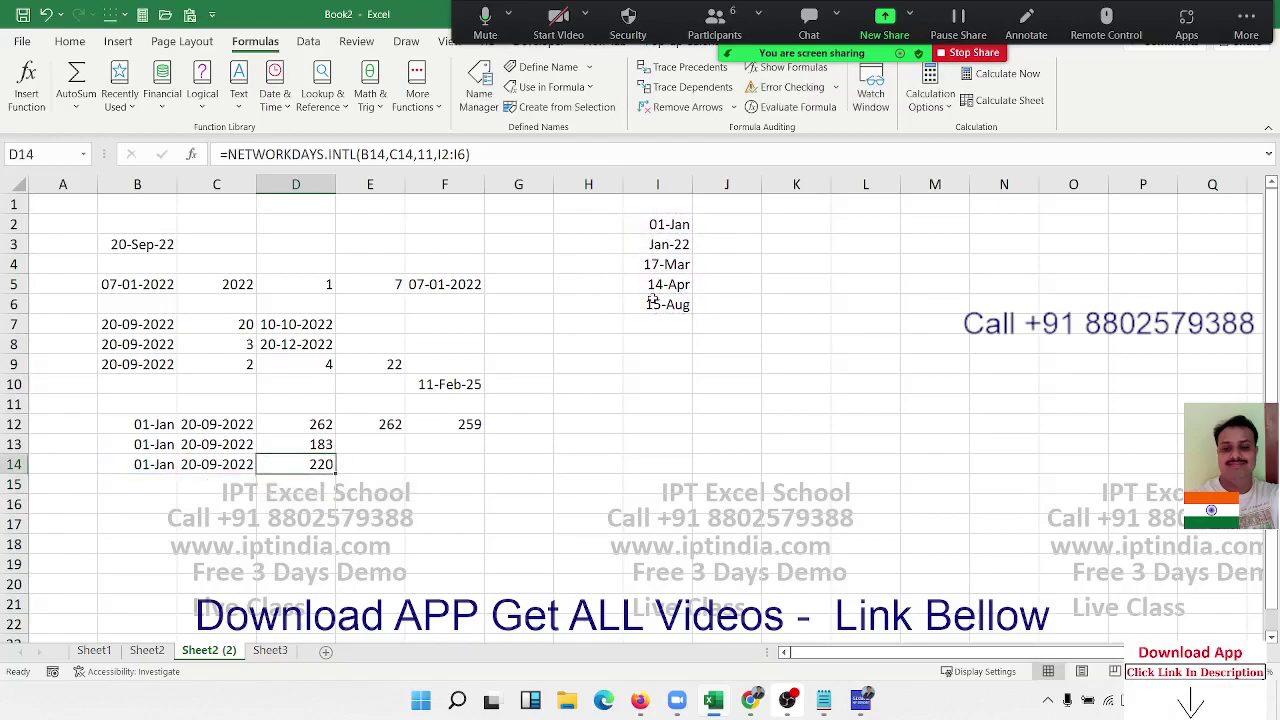
{"action": "key", "text": "Left"}
{"action": "key", "text": "Right"}
- Review the date pairs and day-count formulas in rows 12 through 14
{"action": "key", "text": "Up"}
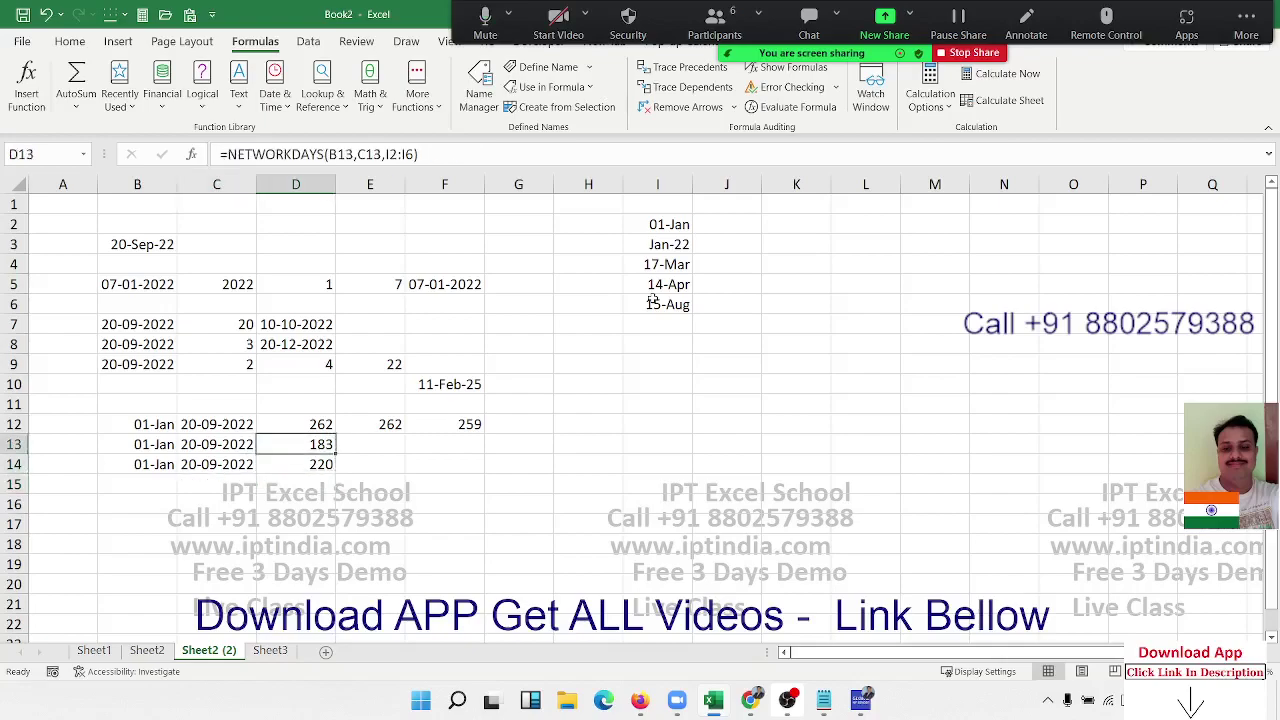
{"action": "key", "text": "Up"}
{"action": "key", "text": "Left"}
{"action": "key", "text": "Left"}
{"action": "key", "text": "shift+Right"}
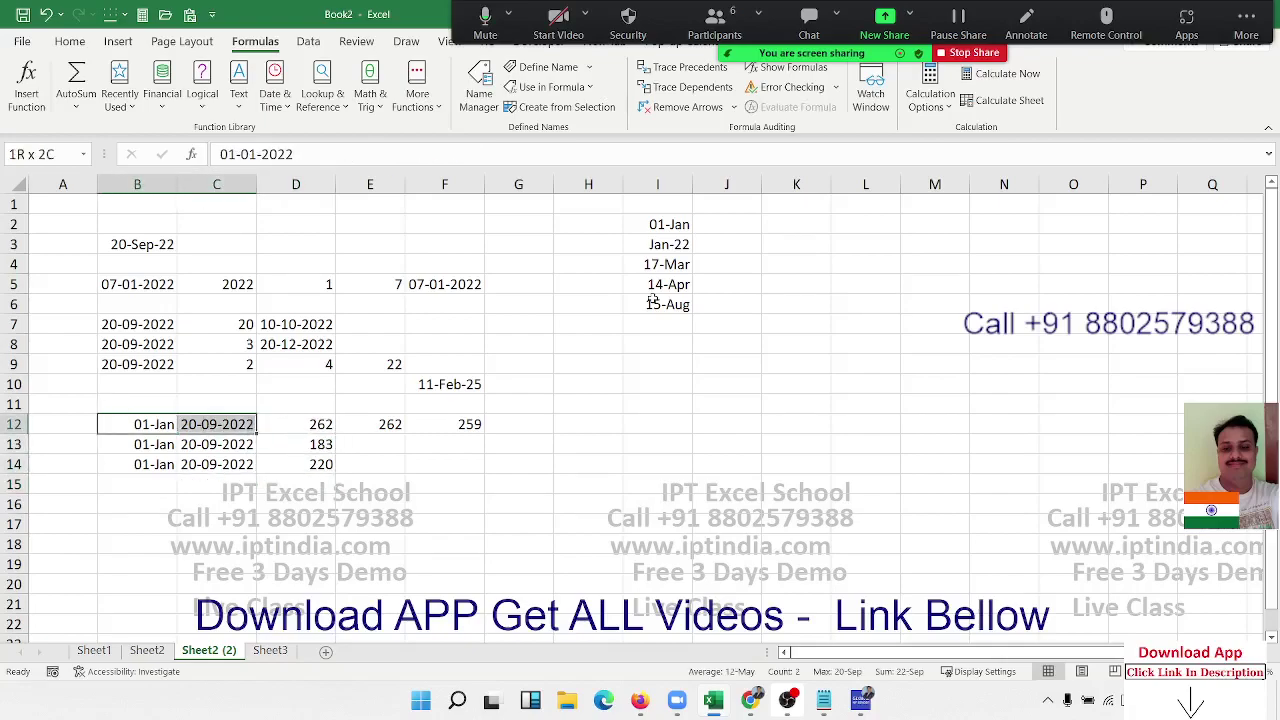
{"action": "key", "text": "Right"}
{"action": "key", "text": "Right"}
{"action": "key", "text": "Right"}
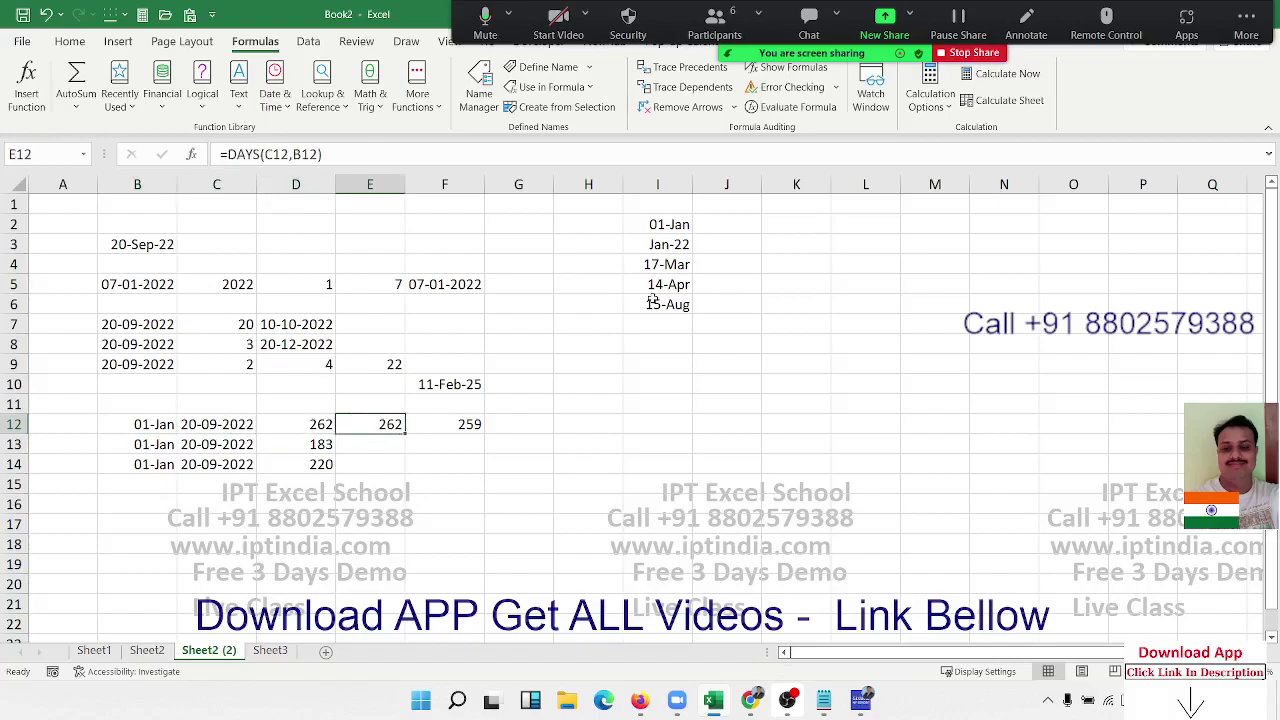
{"action": "key", "text": "Down"}
{"action": "key", "text": "Left"}
{"action": "key", "text": "Left"}
{"action": "key", "text": "Left"}
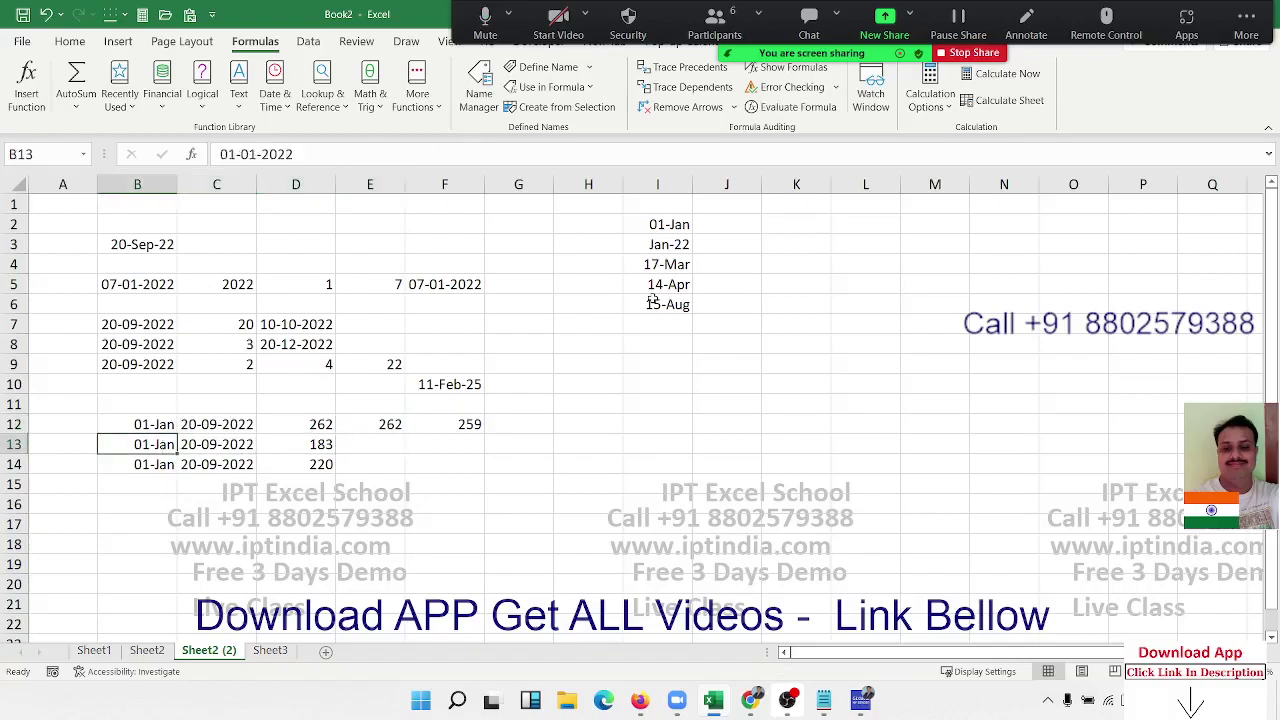
{"action": "key", "text": "shift+Right"}
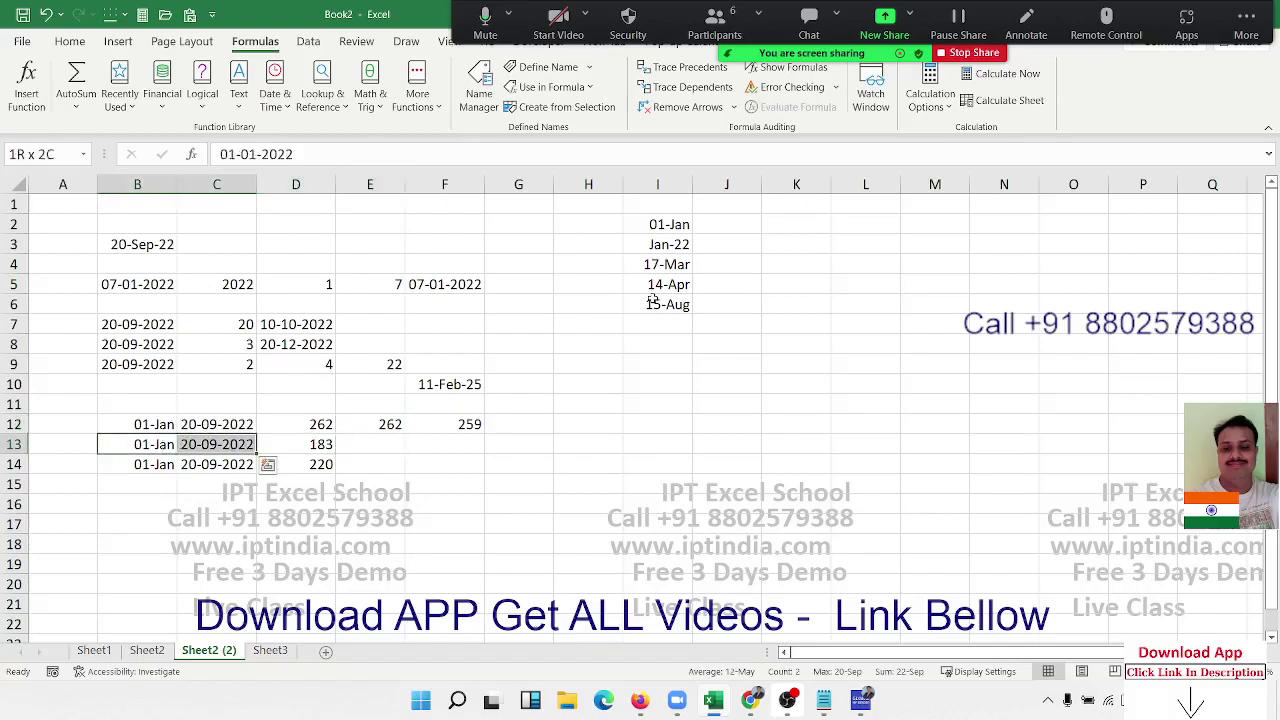
{"action": "key", "text": "Right"}
{"action": "key", "text": "Right"}
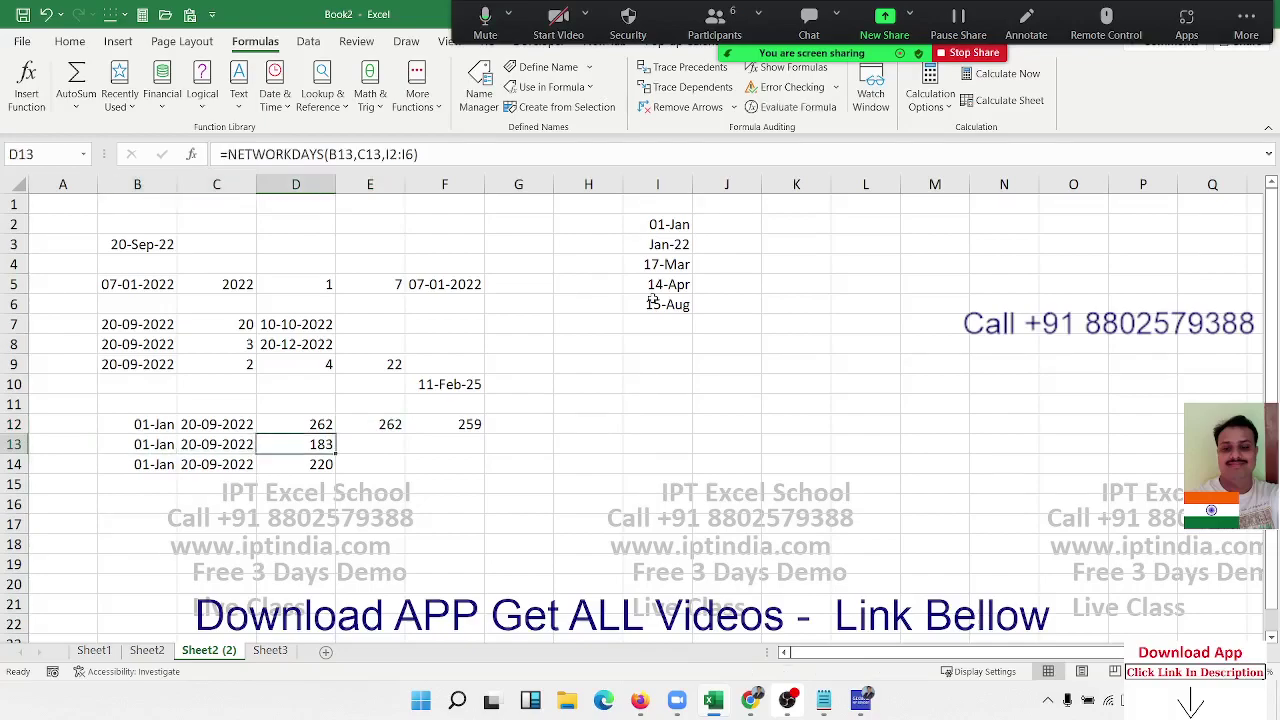
{"action": "key", "text": "Down"}
{"action": "key", "text": "Left"}
{"action": "key", "text": "Left"}
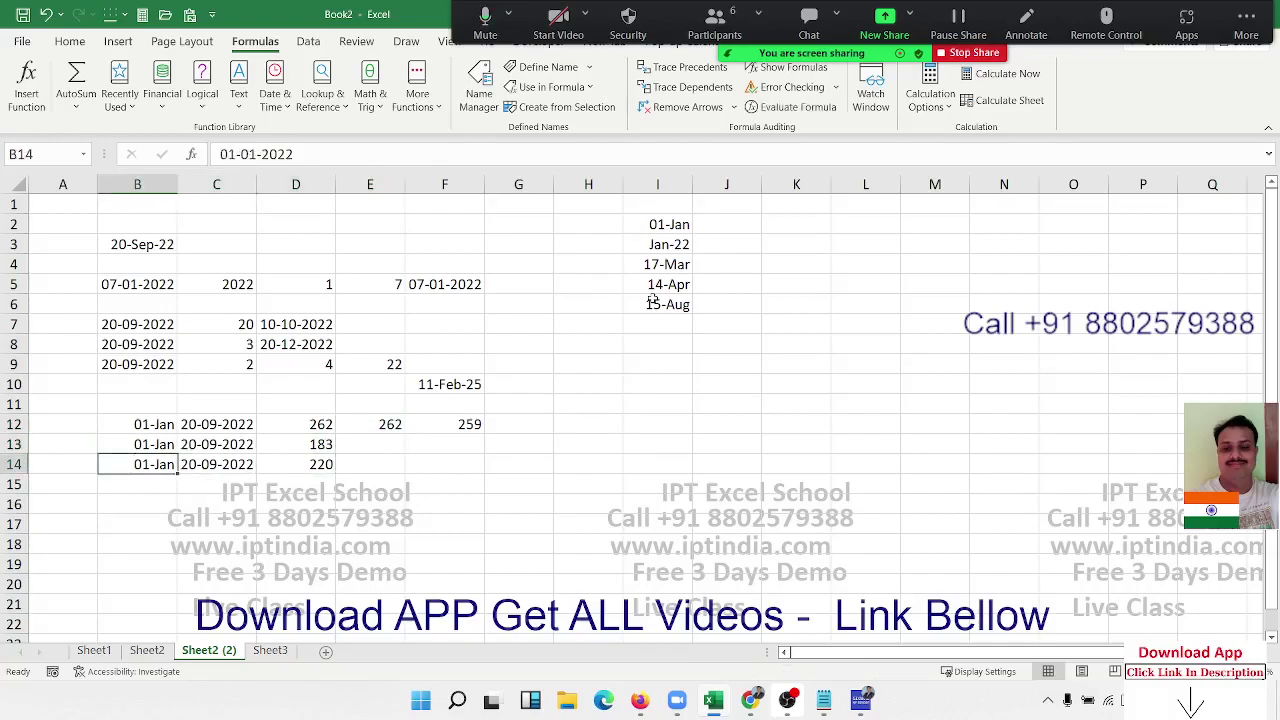
{"action": "key", "text": "shift+Right"}
{"action": "key", "text": "Right"}
{"action": "key", "text": "Right"}
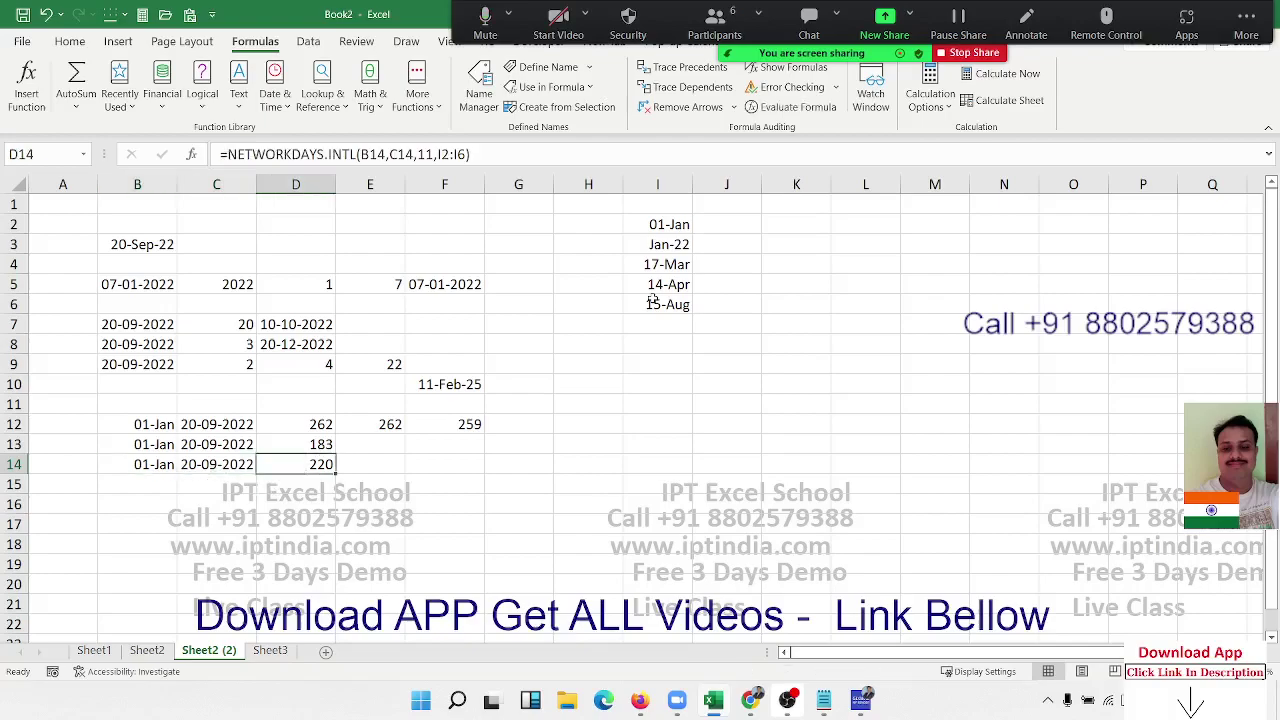
- Put today's date, 20-09-2022, in B16 and 30 as a plain number in C16
{"action": "key", "text": "Down"}
{"action": "key", "text": "Left"}
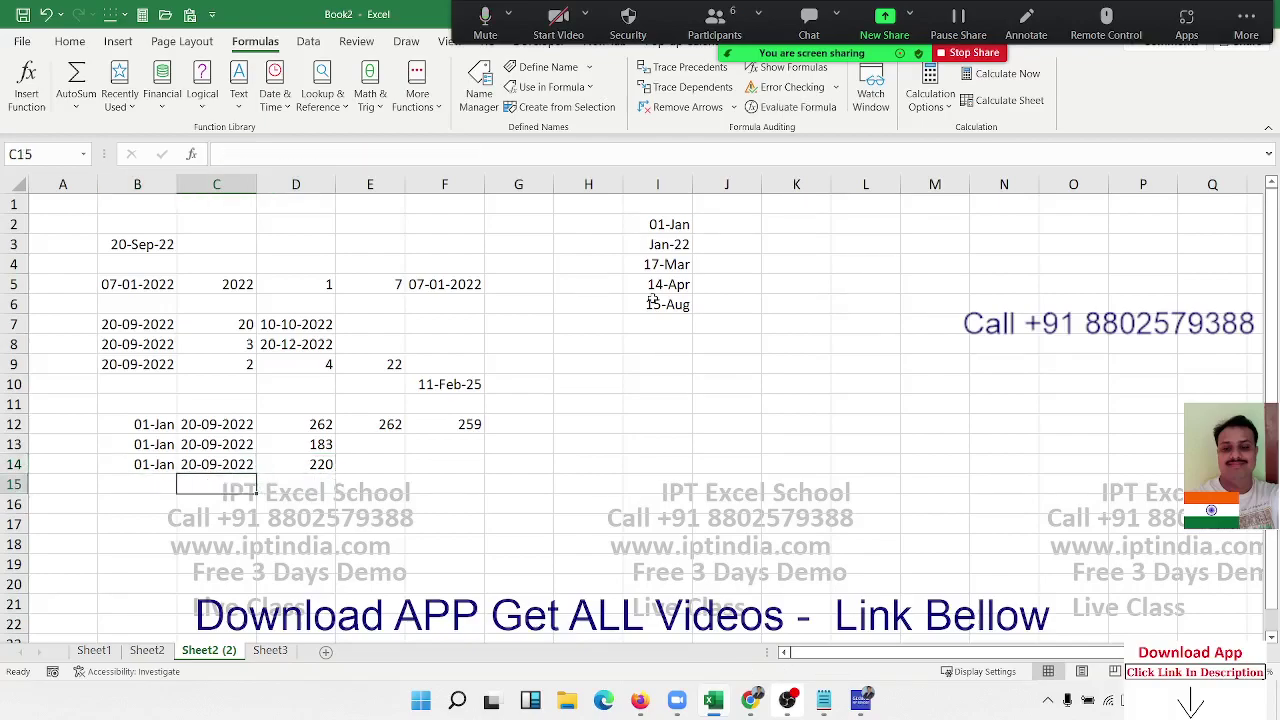
{"action": "key", "text": "Left"}
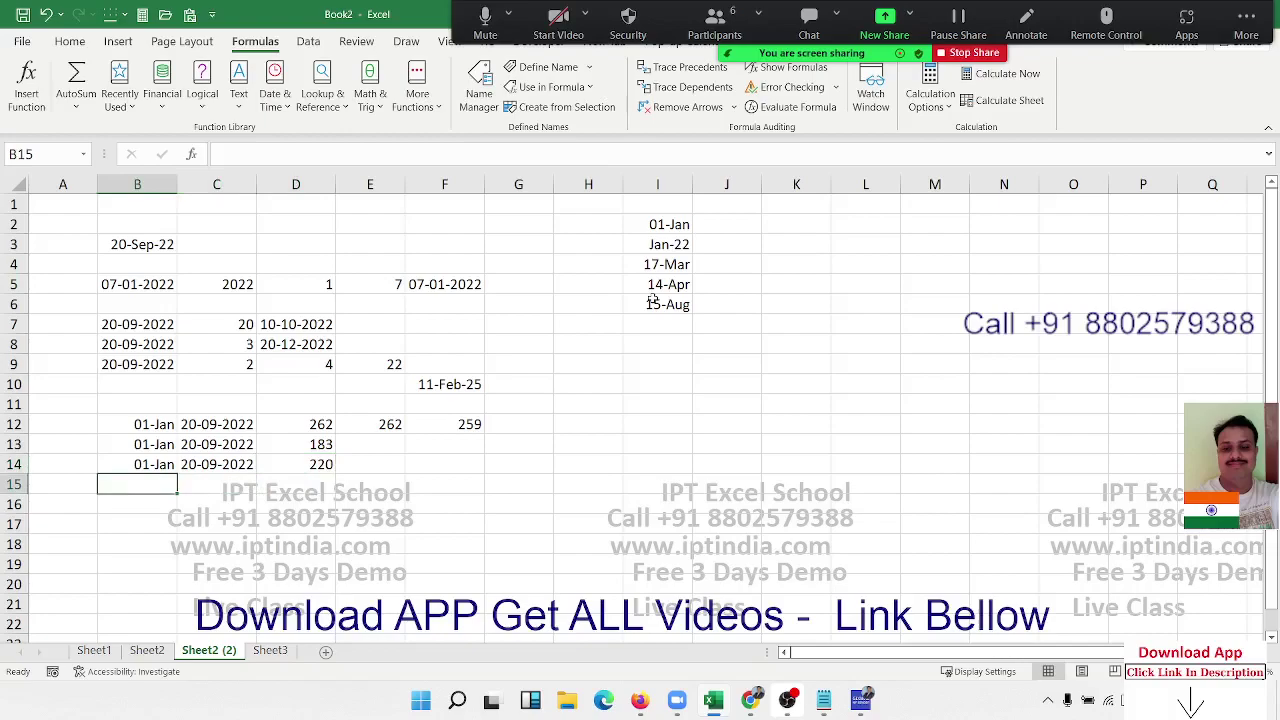
{"action": "key", "text": "Down"}
{"action": "key", "text": "ctrl+semicolon"}
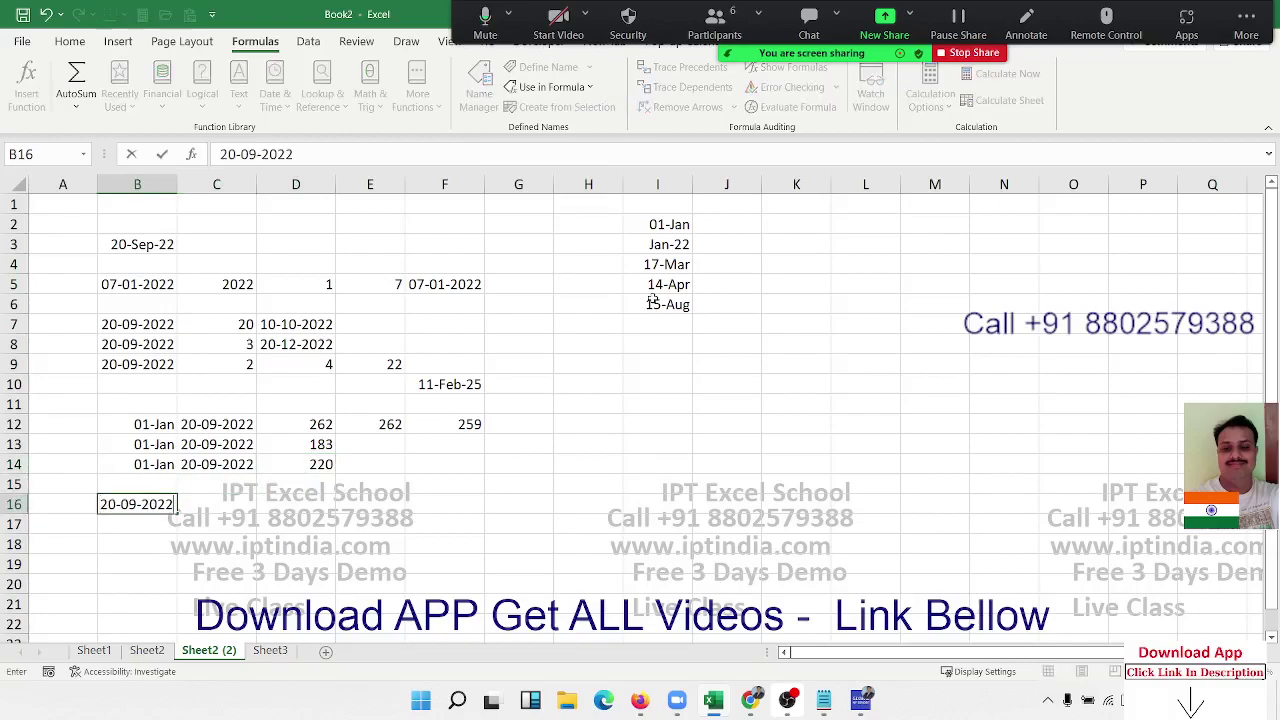
{"action": "key", "text": "Tab"}
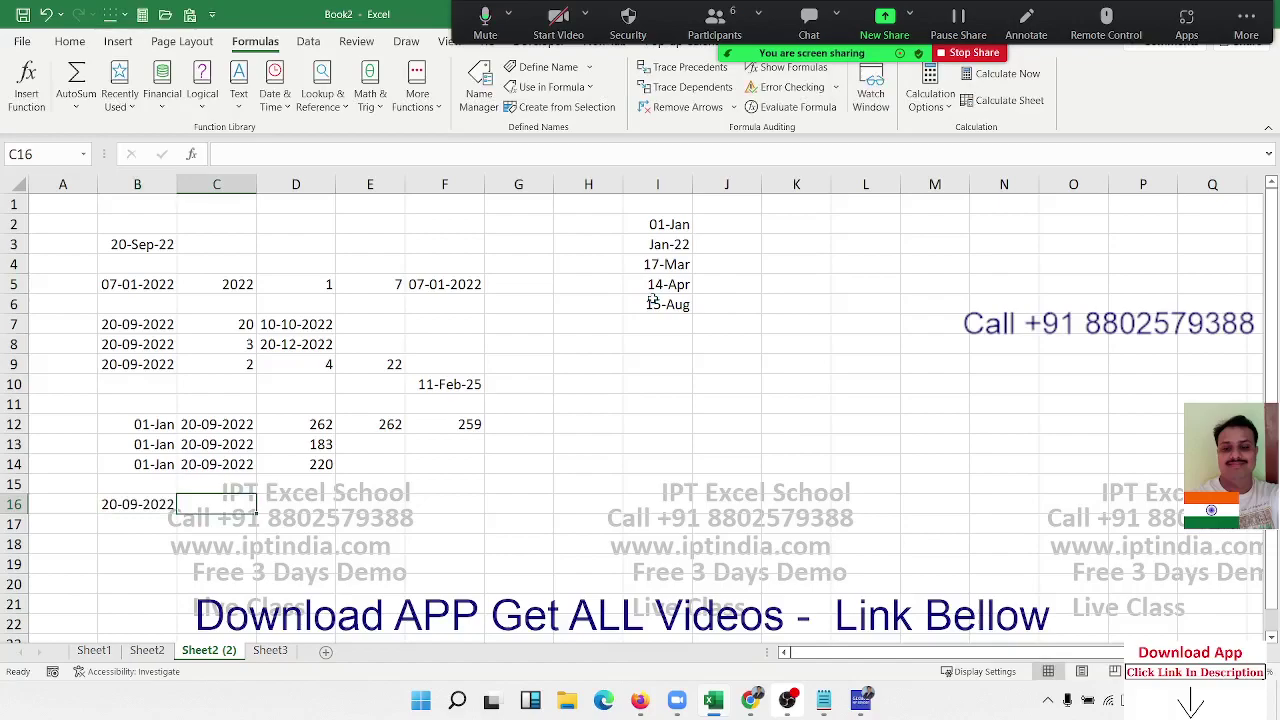
{"action": "type", "text": "30"}
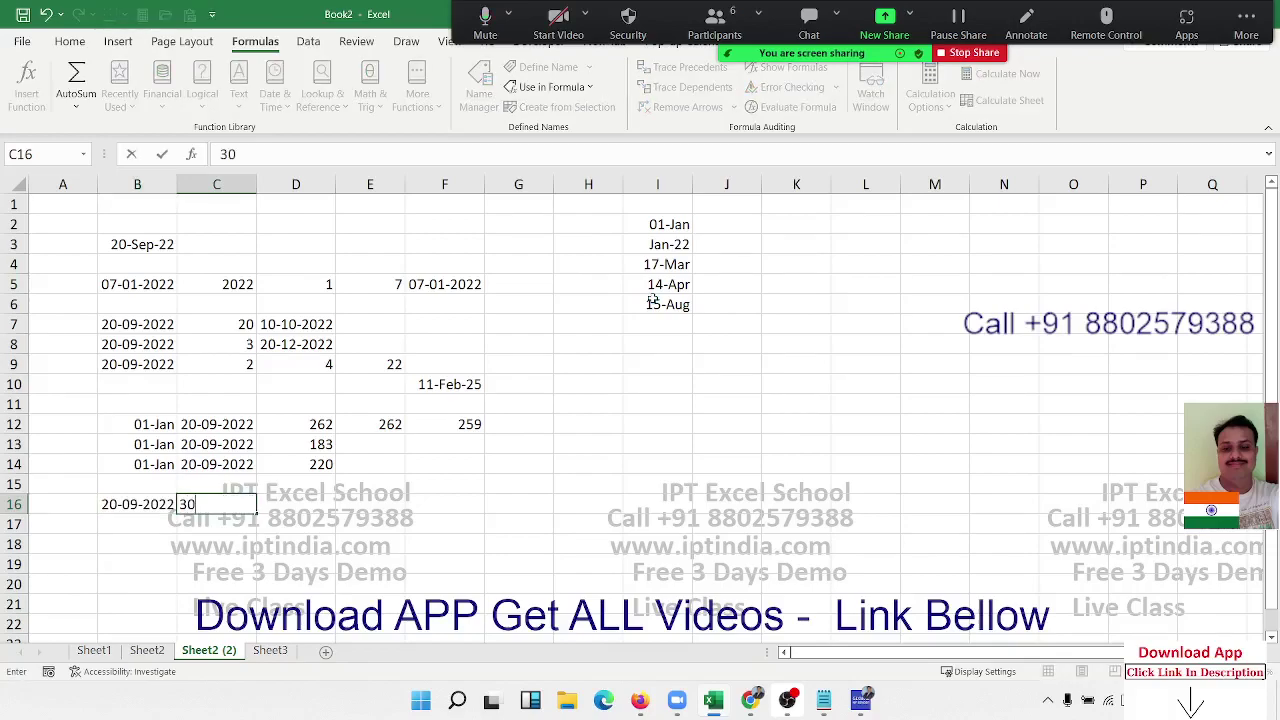
{"action": "key", "text": "Tab"}
{"action": "key", "text": "shift+Tab"}
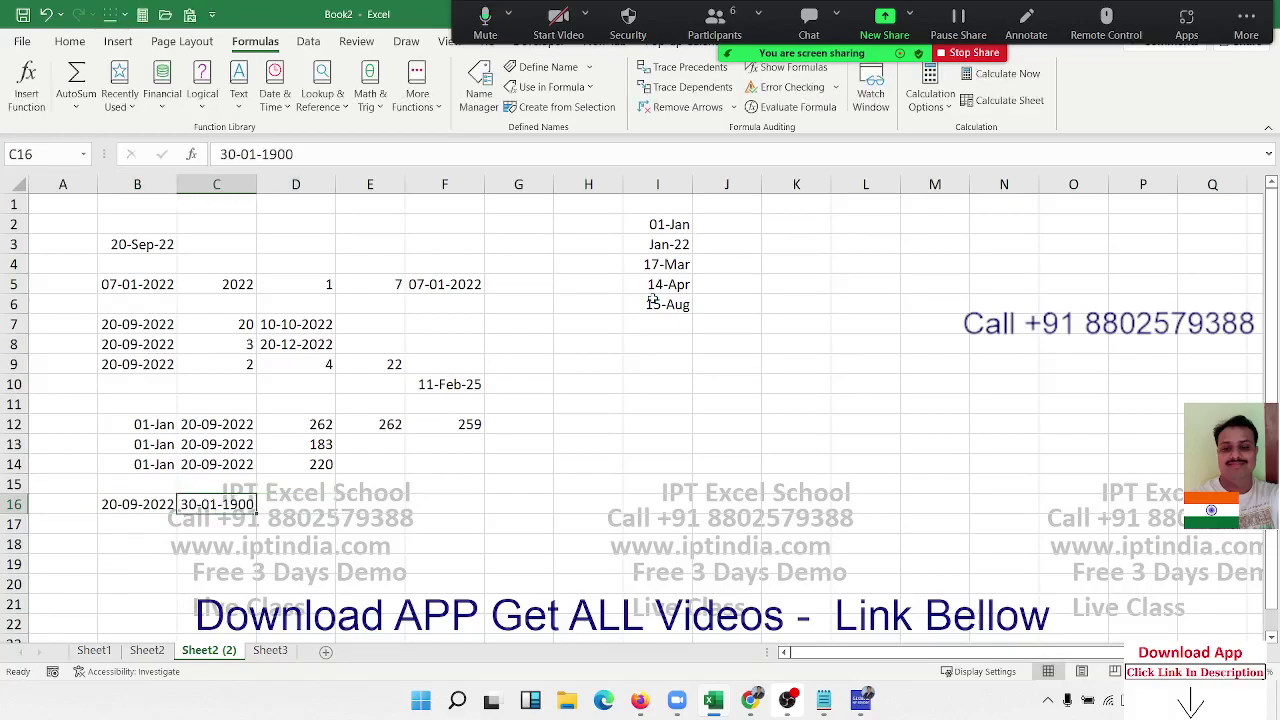
{"action": "key", "text": "ctrl+shift+grave"}
{"action": "key", "text": "Tab"}
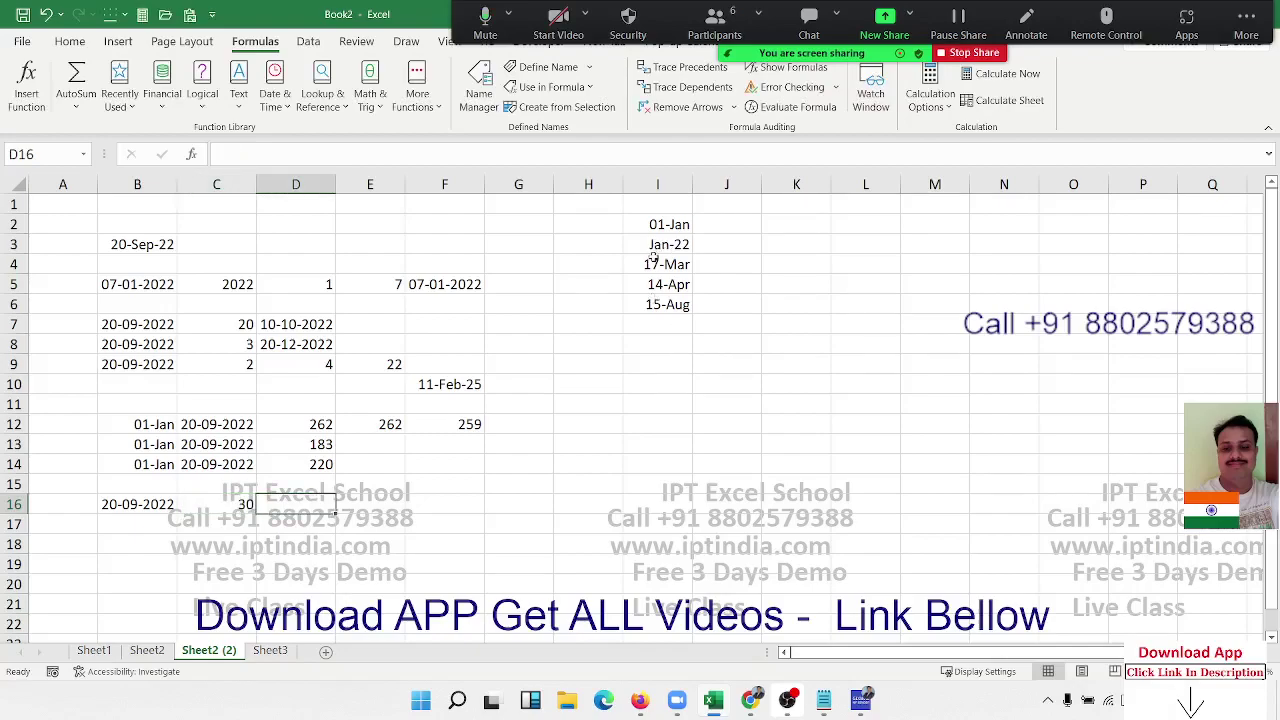
- Enter =WORKDAY(B16,C16,I1:I11) in D16, formatted as the date 01-Nov-22
{"action": "type", "text": "="}
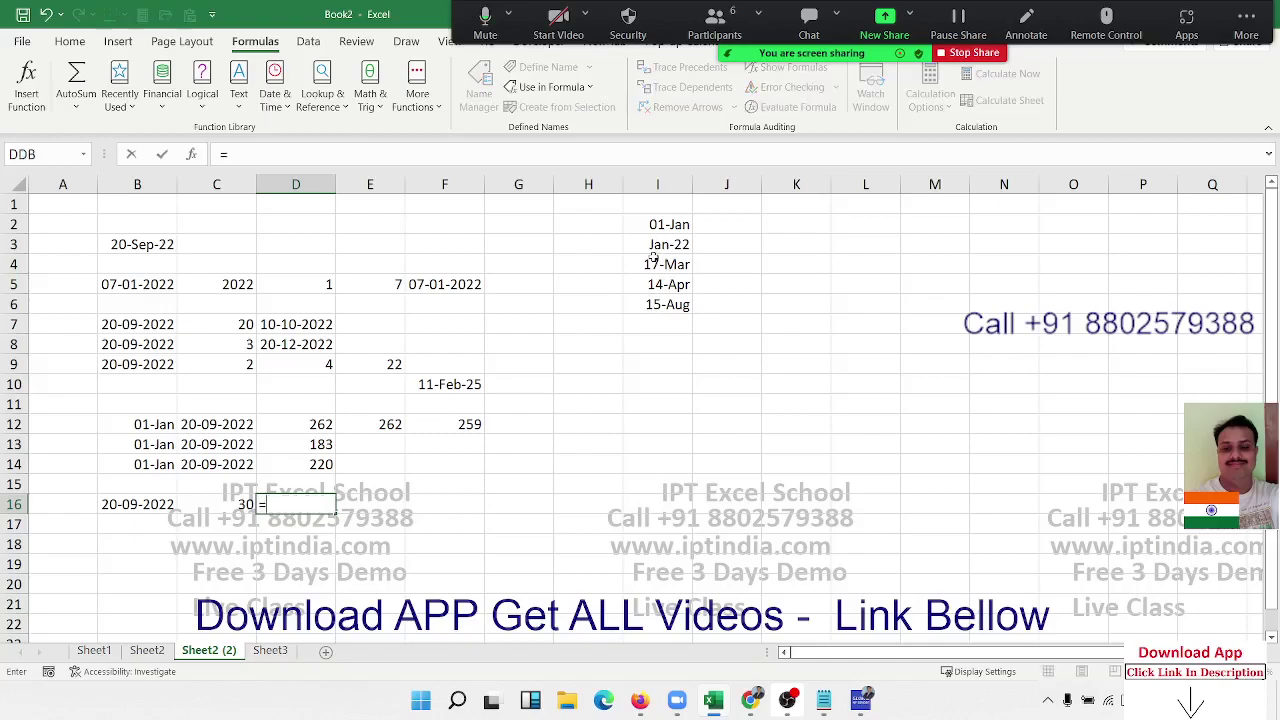
{"action": "type", "text": "wor"}
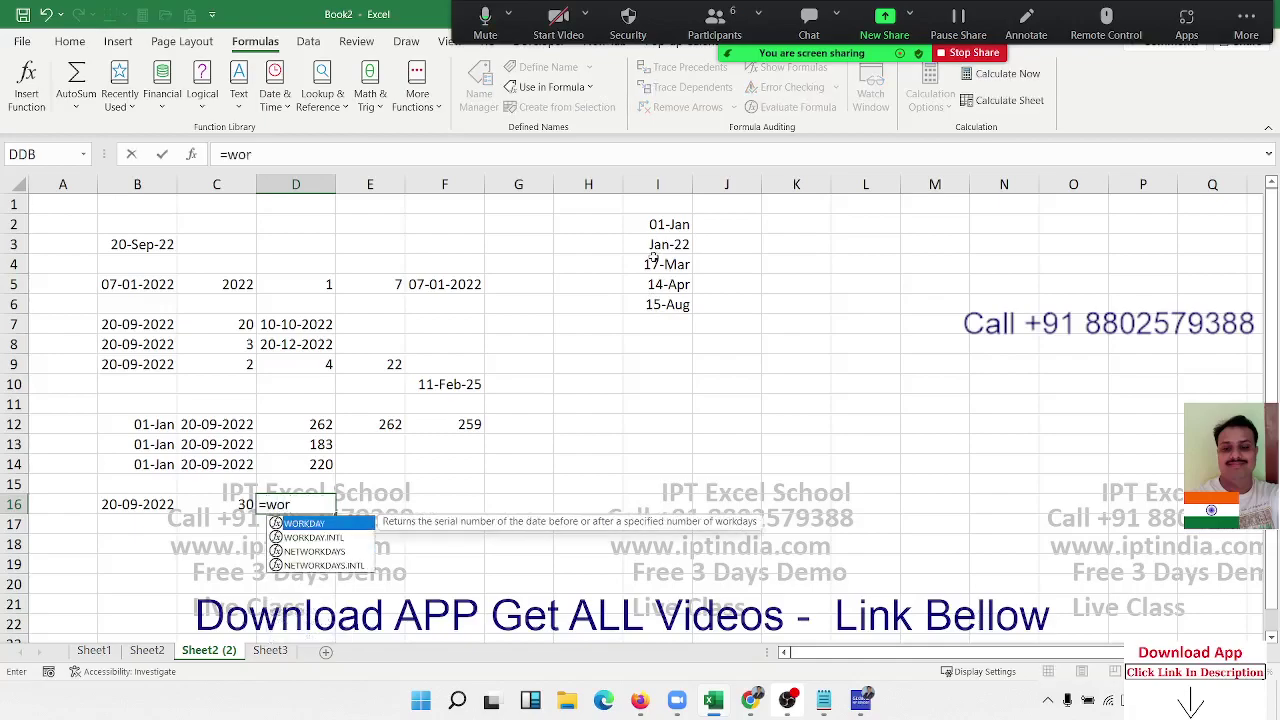
{"action": "key", "text": "Tab"}
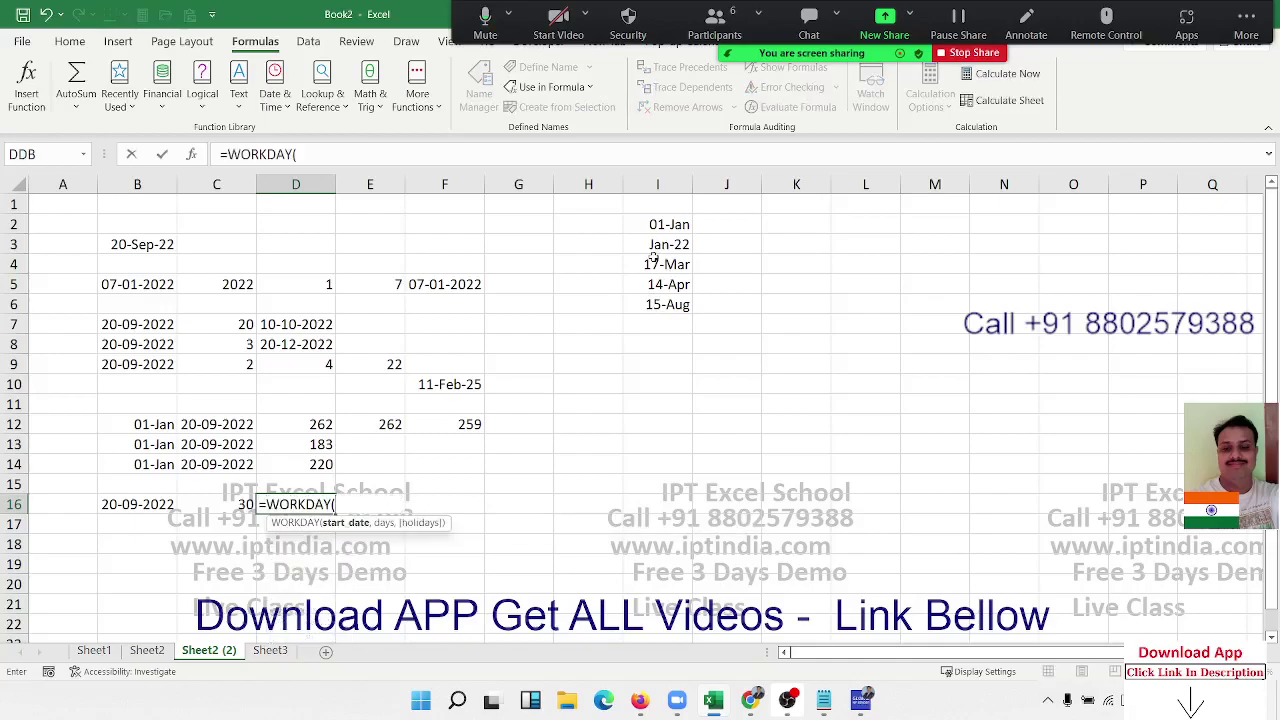
{"action": "key", "text": "Left"}
{"action": "key", "text": "Left"}
{"action": "type", "text": ","}
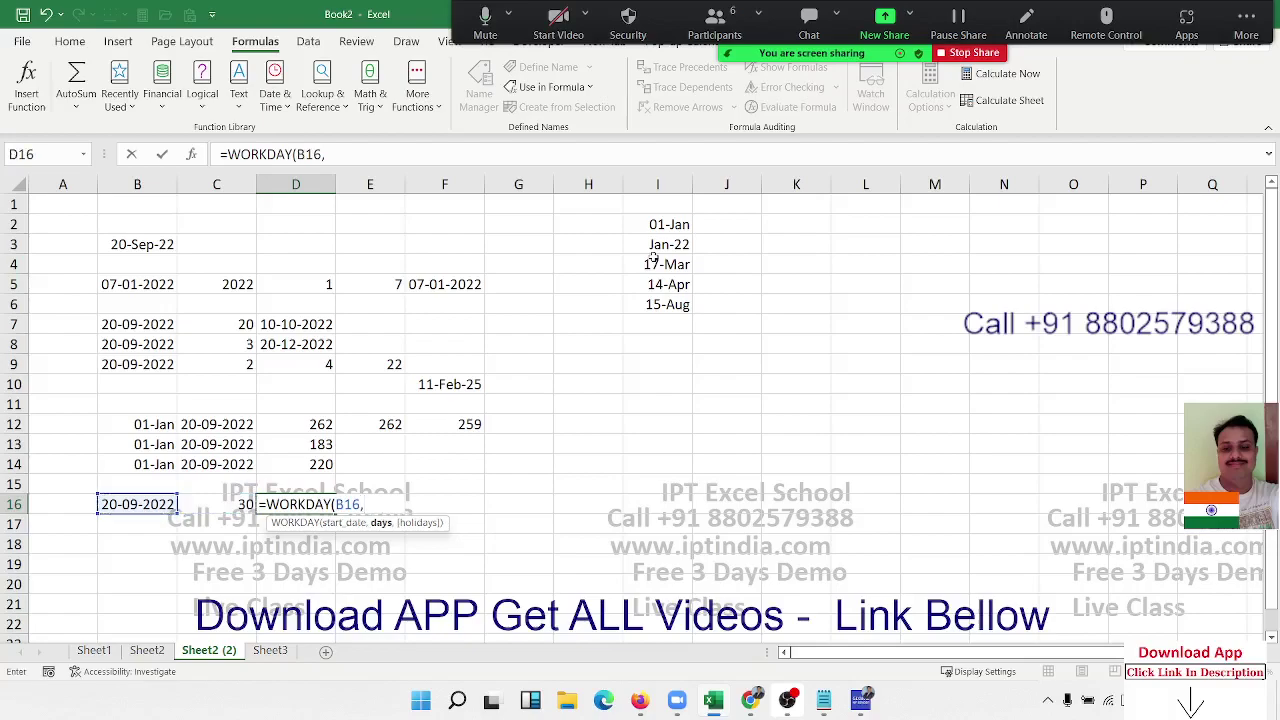
{"action": "key", "text": "Left"}
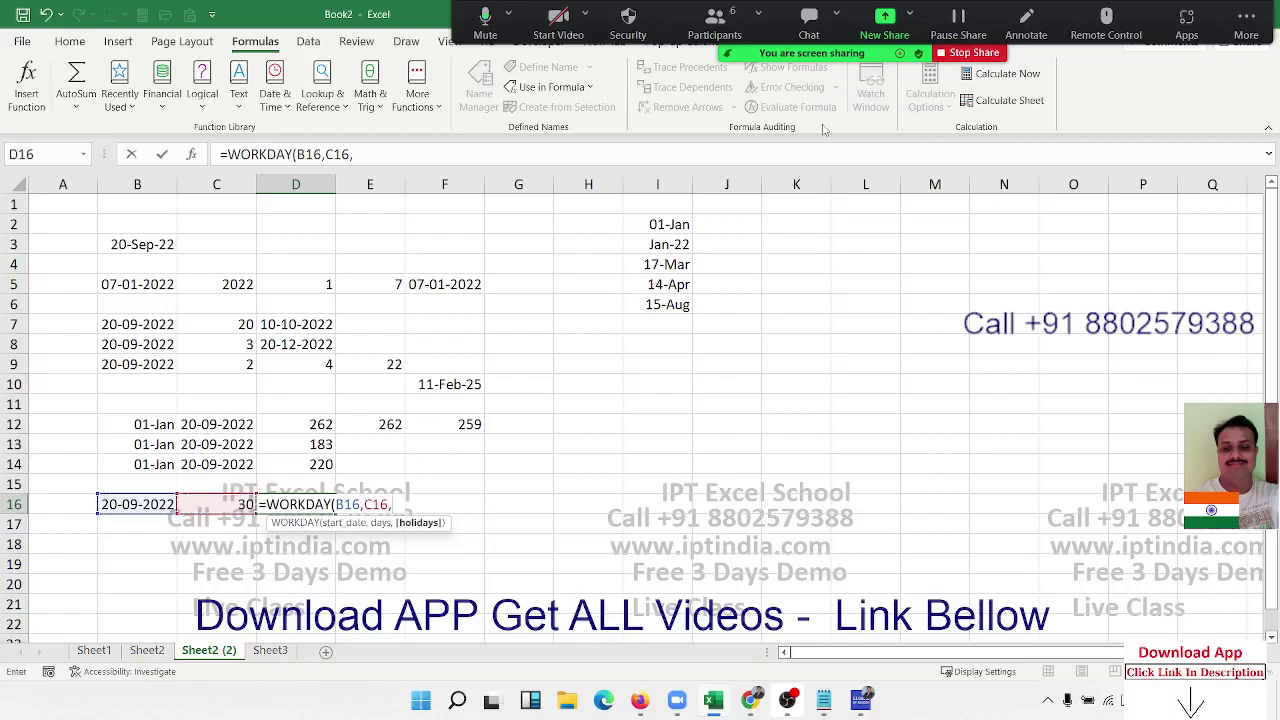
{"action": "left_click_drag", "start_coordinate": [668, 206], "coordinate": [663, 408]}
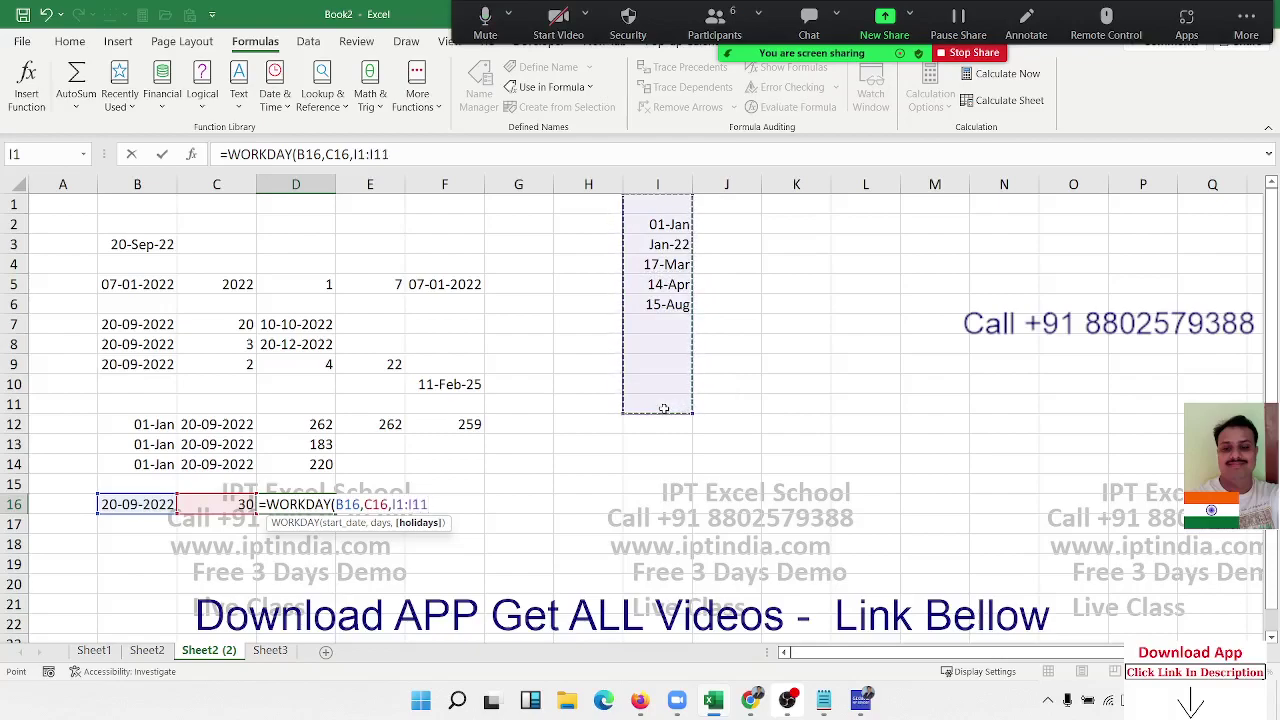
{"action": "key", "text": "Return"}
{"action": "key", "text": "Up"}
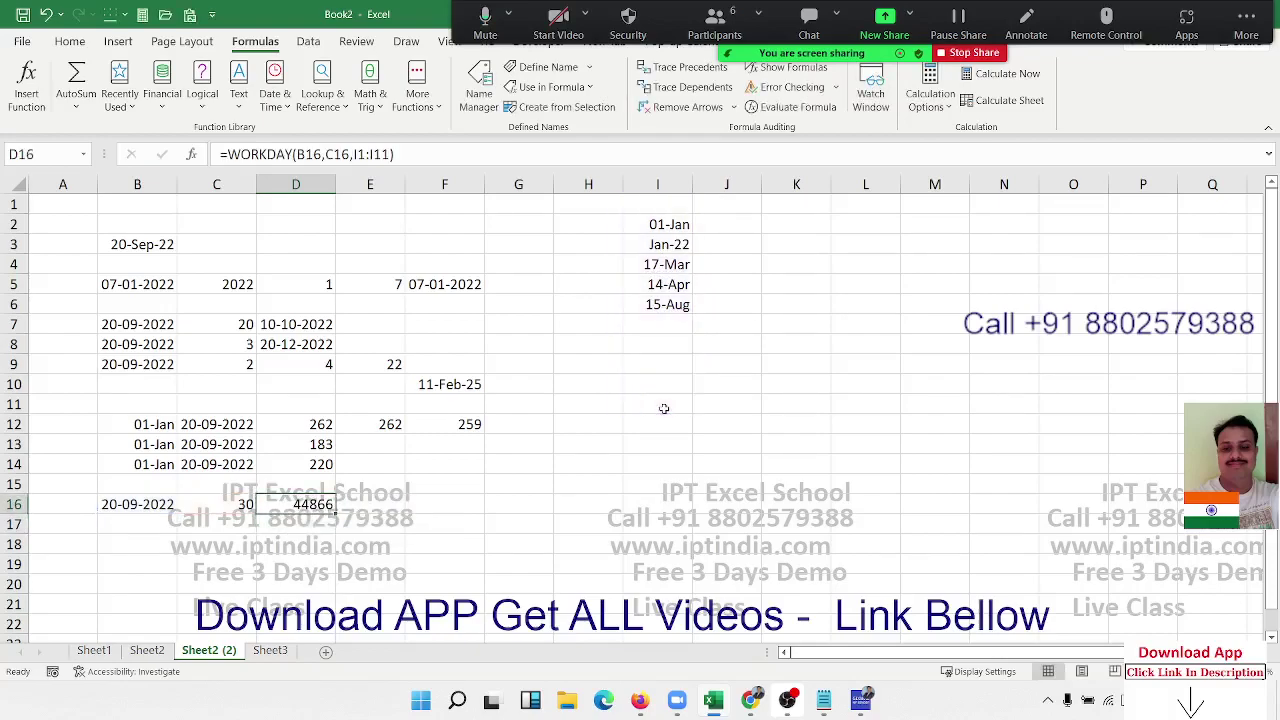
{"action": "key", "text": "ctrl+shift+3"}
{"action": "key", "text": "Left"}
{"action": "key", "text": "Down"}
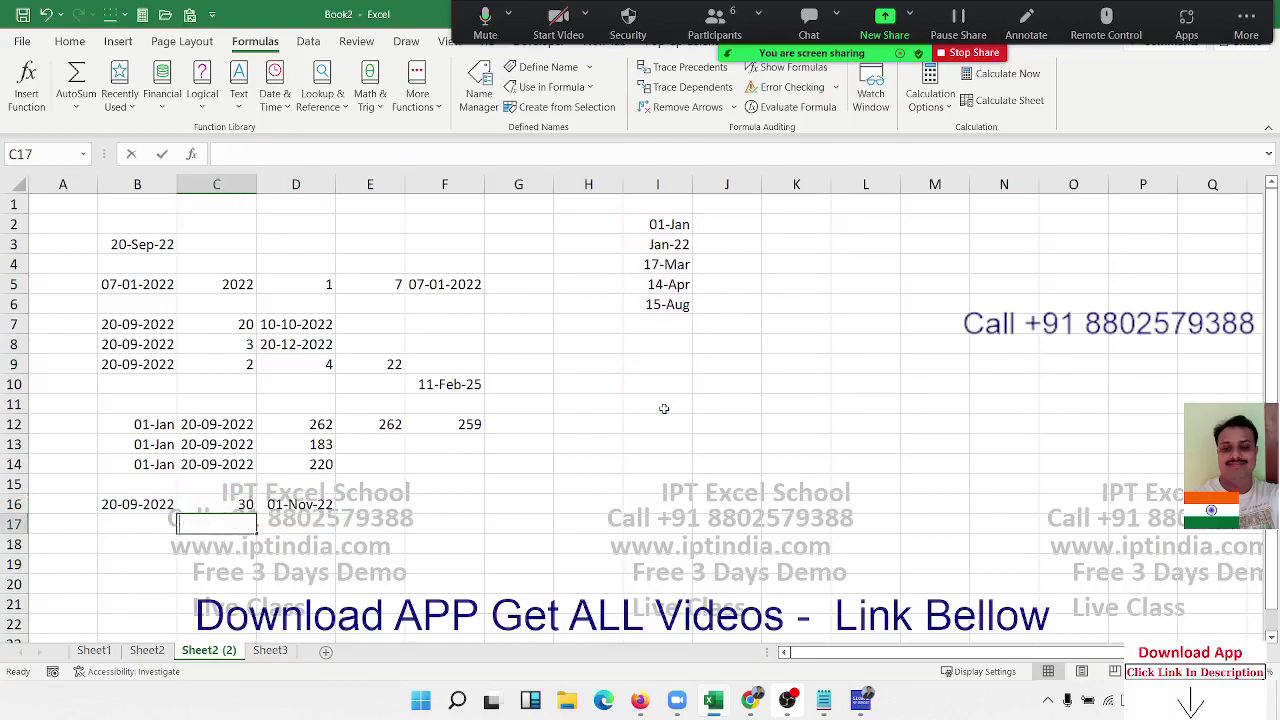
- Start a WORKDAY.INTL formula in C17 with B16 as the start date and C16 as the days
{"action": "type", "text": "=wee"}
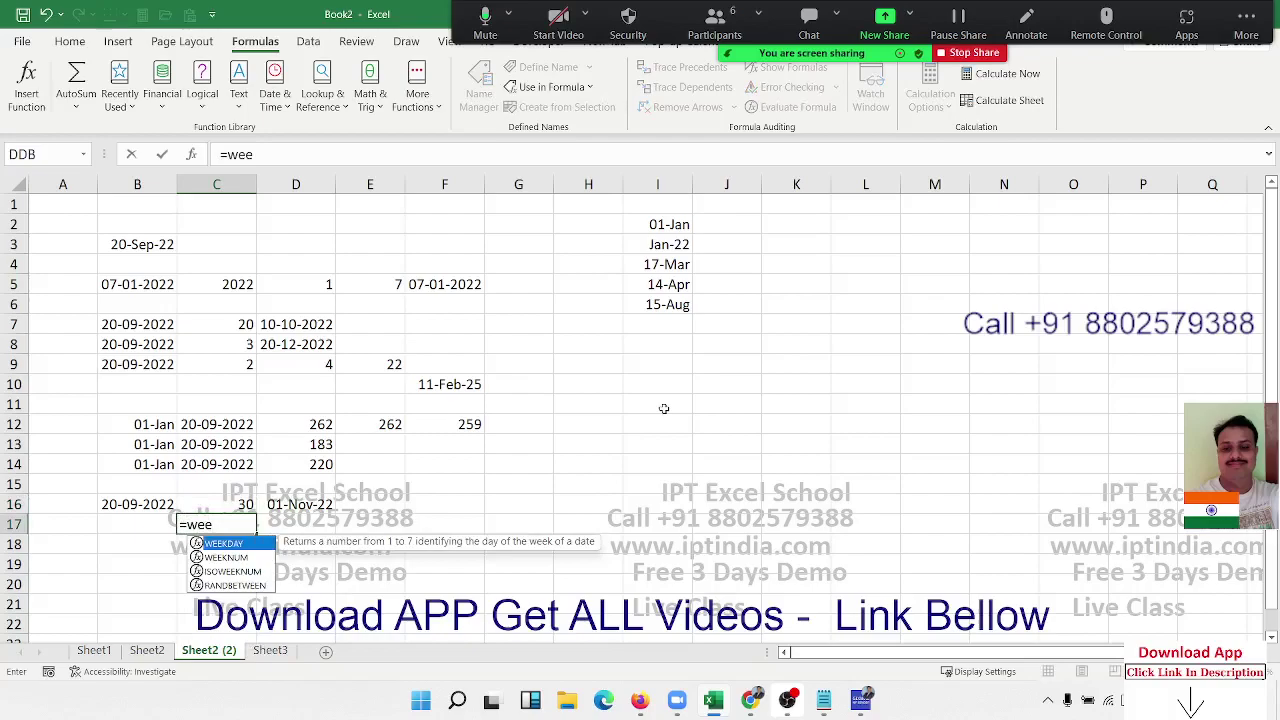
{"action": "key", "text": "BackSpace"}
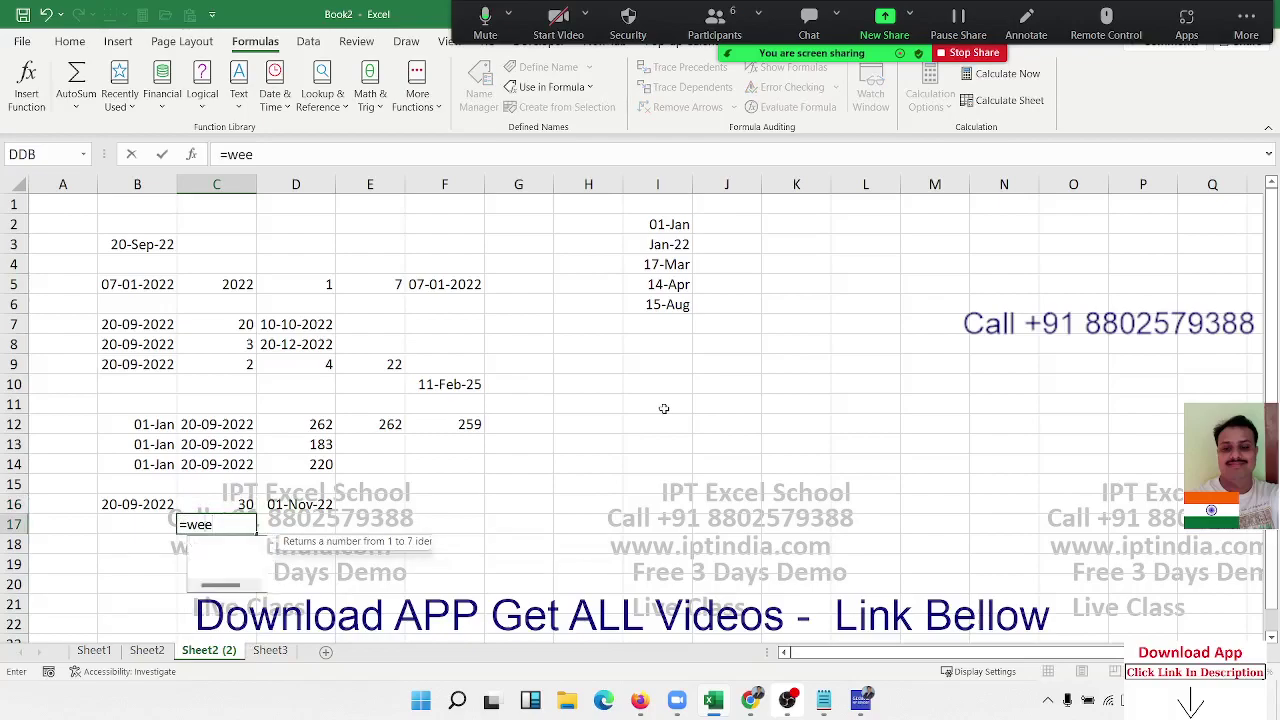
{"action": "key", "text": "BackSpace"}
{"action": "type", "text": "or"}
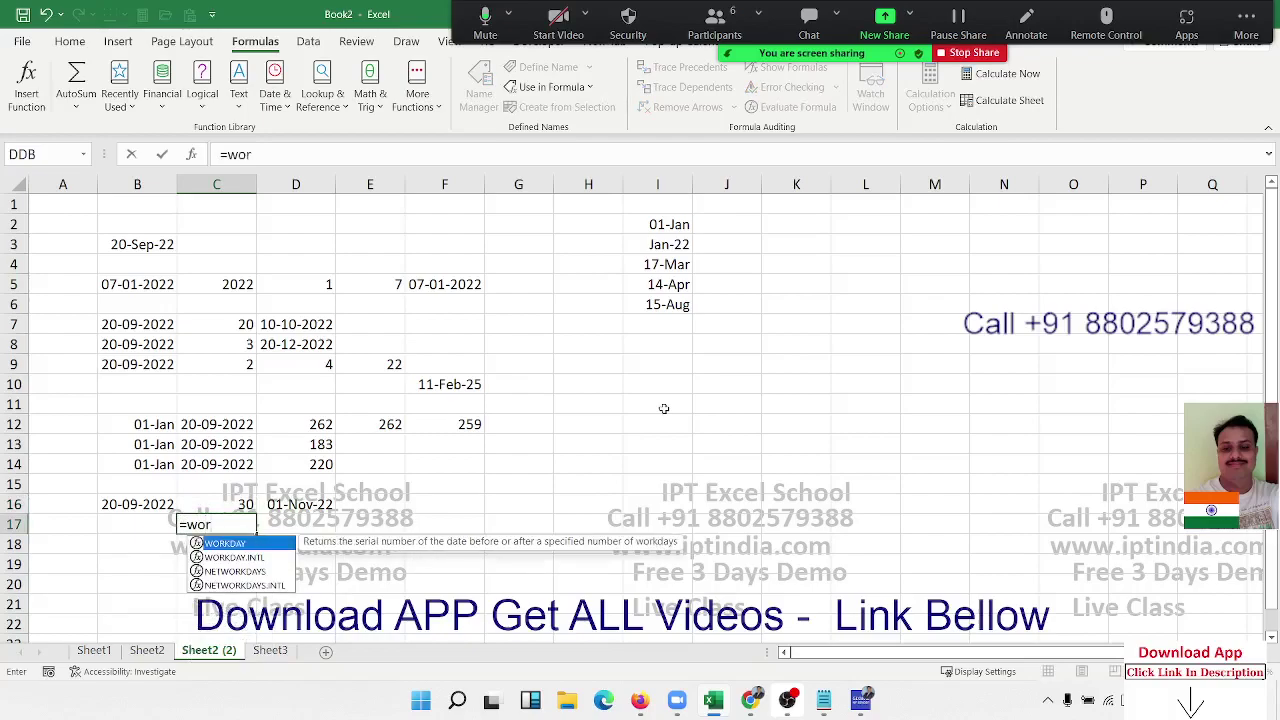
{"action": "key", "text": "Down"}
{"action": "key", "text": "Tab"}
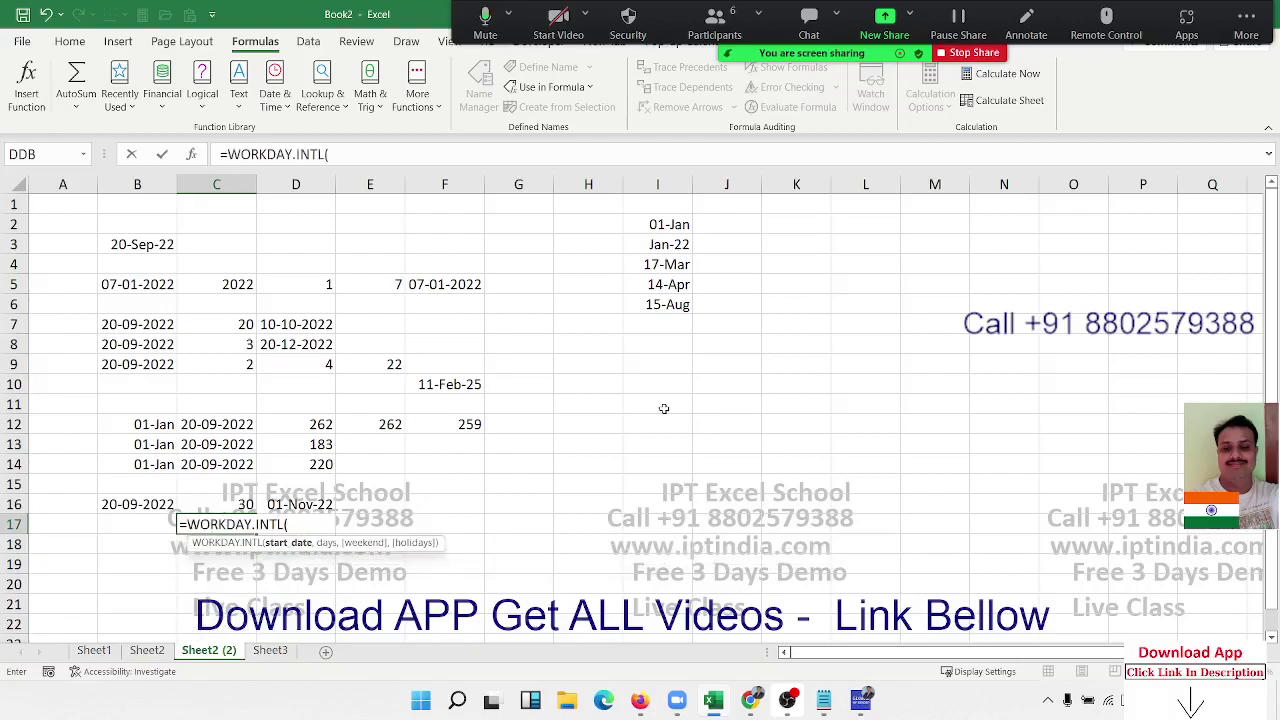
{"action": "key", "text": "Left"}
{"action": "key", "text": "Up"}
{"action": "type", "text": ","}
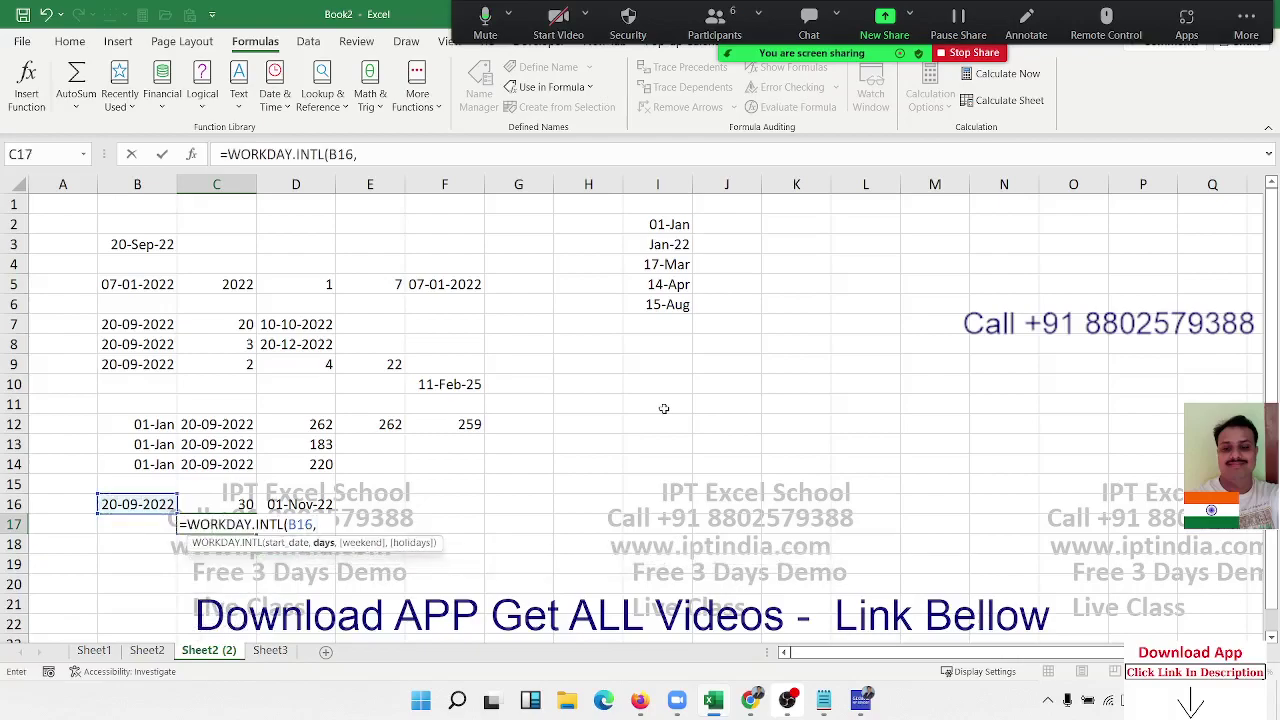
{"action": "key", "text": "Up"}
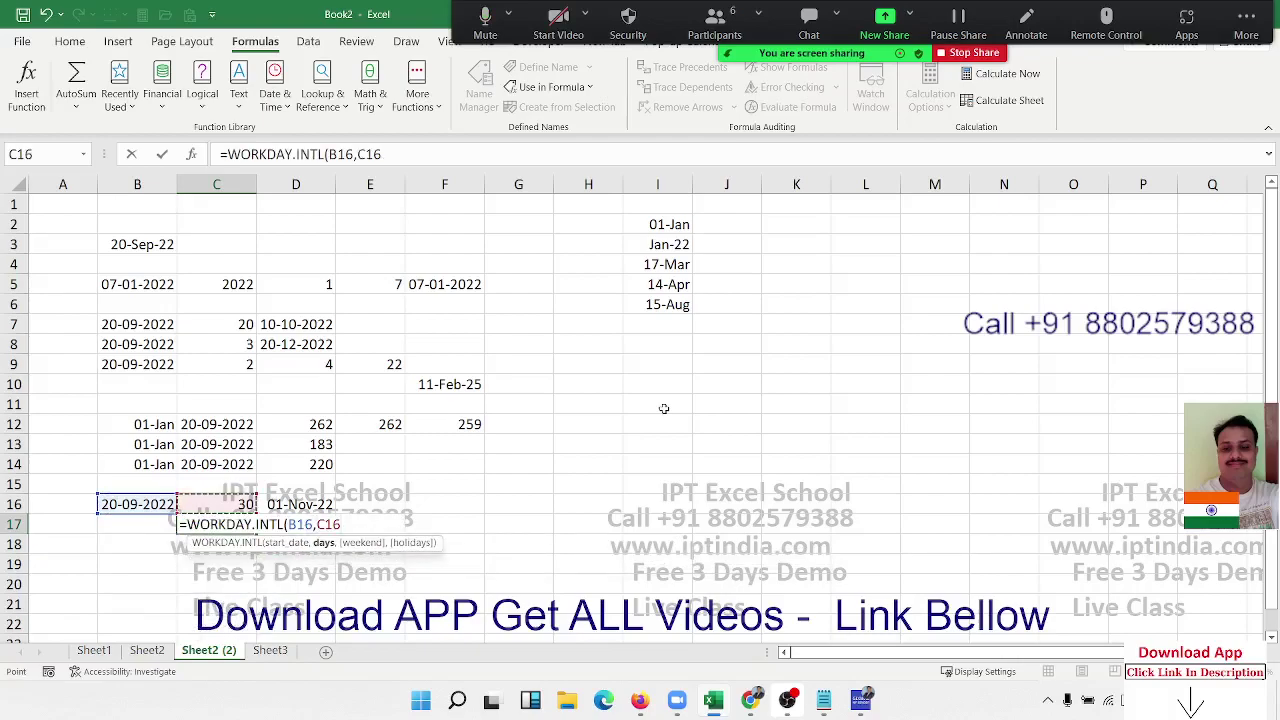
{"action": "type", "text": ","}
- Complete it with weekend code 11 (Sunday only) and holidays I2:I11, and show 25-Oct-22 as a date
{"action": "key", "text": "Down"}
{"action": "key", "text": "Down"}
{"action": "key", "text": "Down"}
{"action": "key", "text": "Down"}
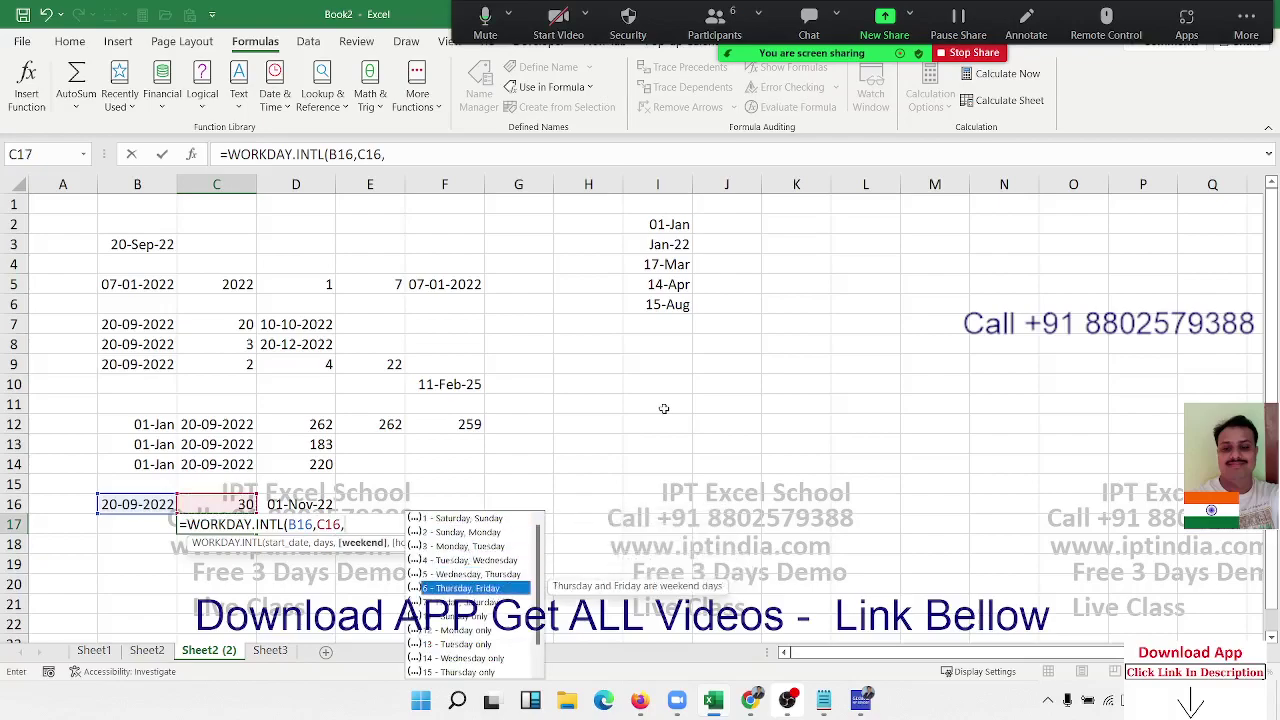
{"action": "key", "text": "Down"}
{"action": "key", "text": "Down"}
{"action": "key", "text": "Down"}
{"action": "key", "text": "Tab"}
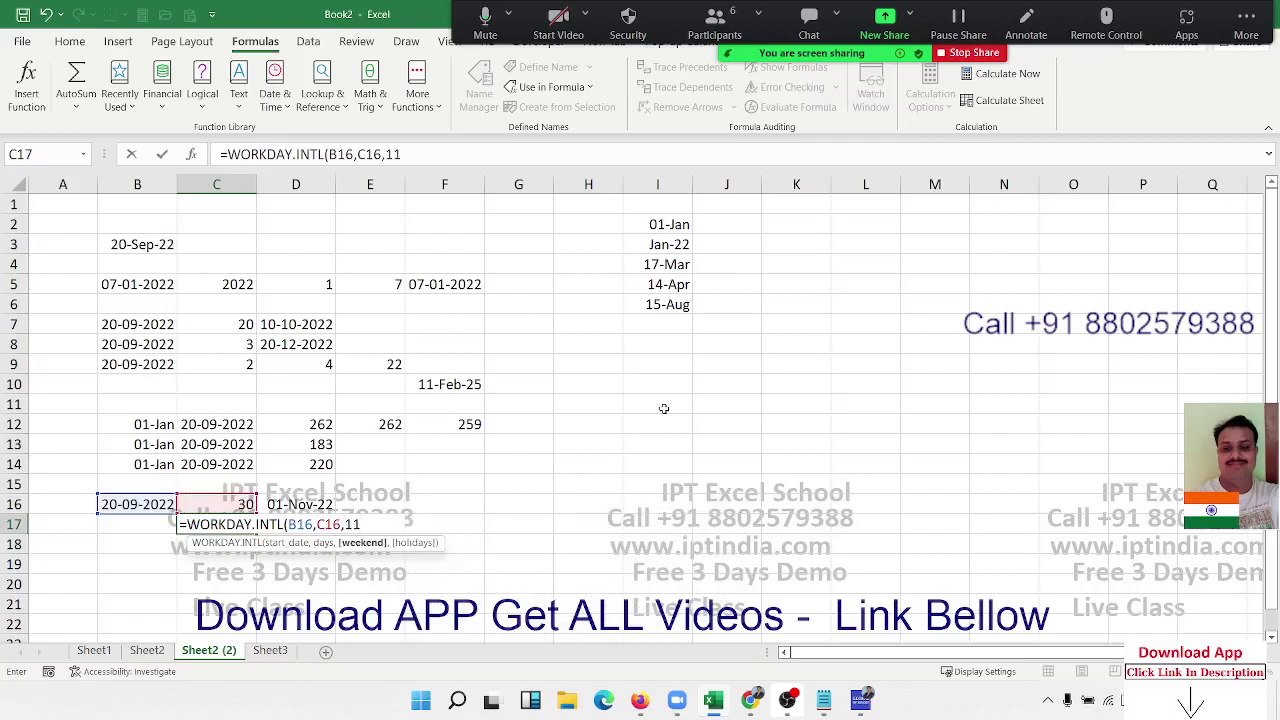
{"action": "type", "text": ","}
{"action": "left_click_drag", "start_coordinate": [684, 398], "coordinate": [667, 226]}
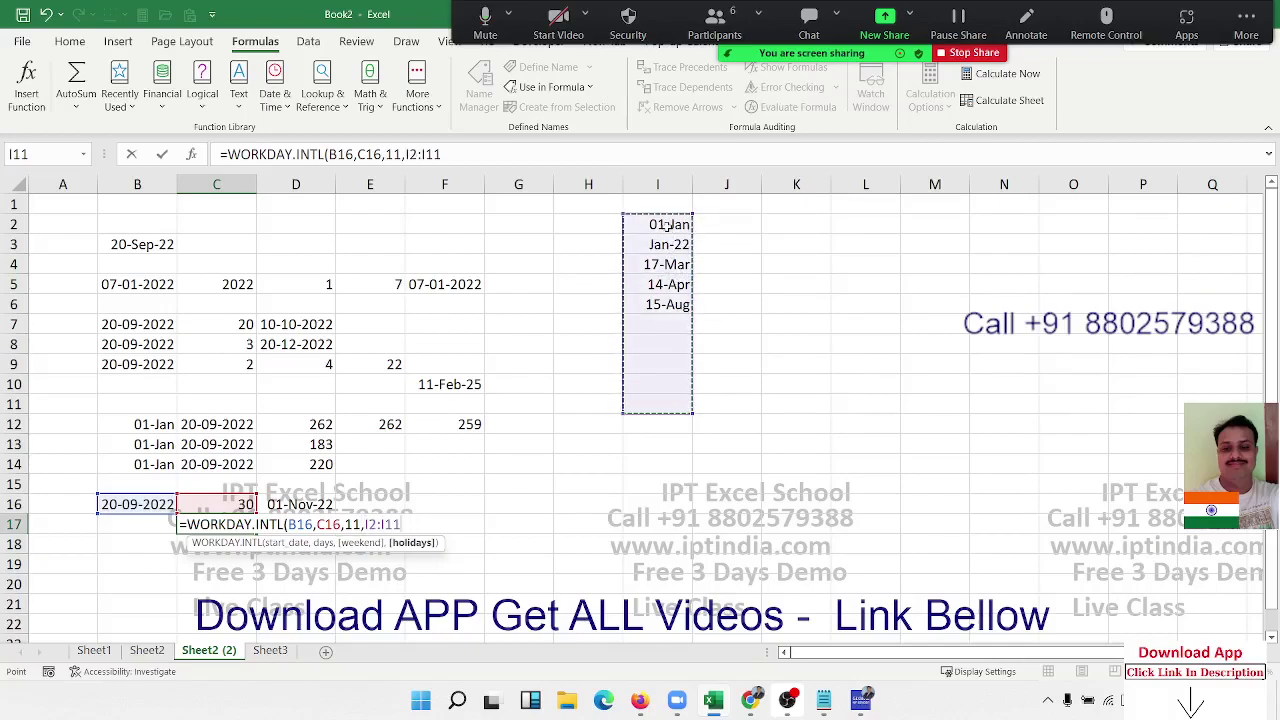
{"action": "key", "text": "Return"}
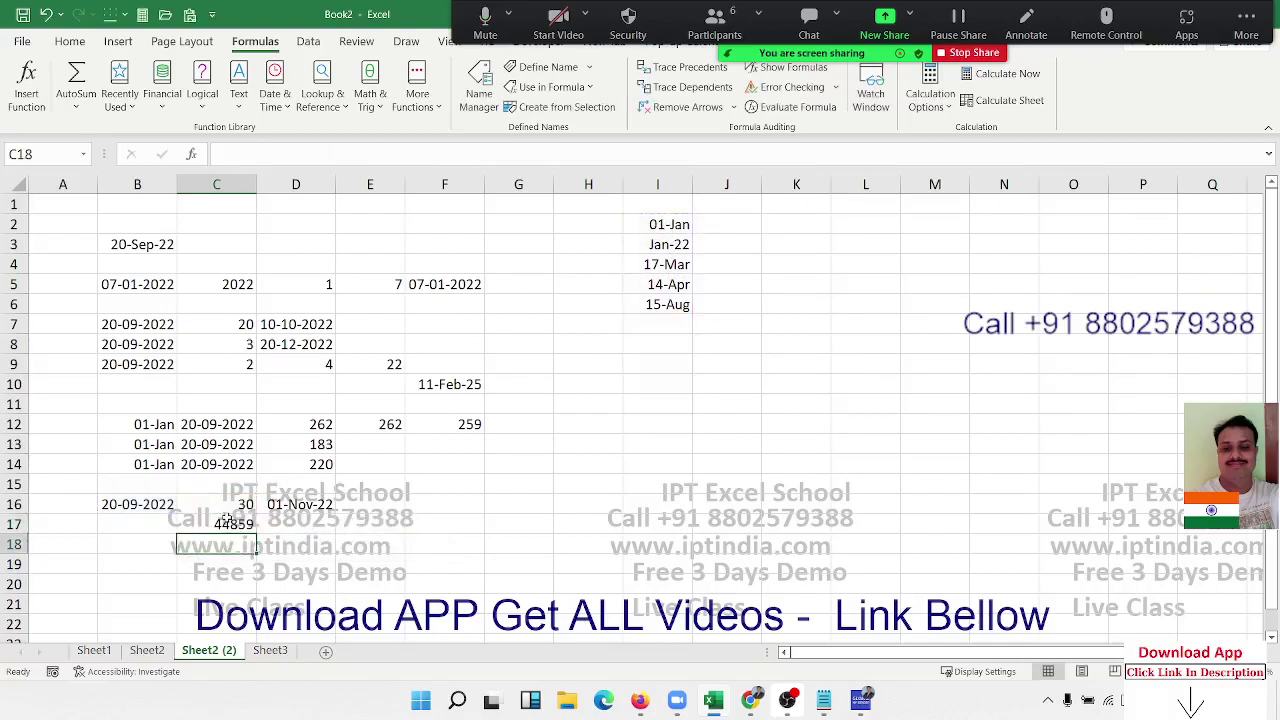
{"action": "left_click", "coordinate": [228, 518]}
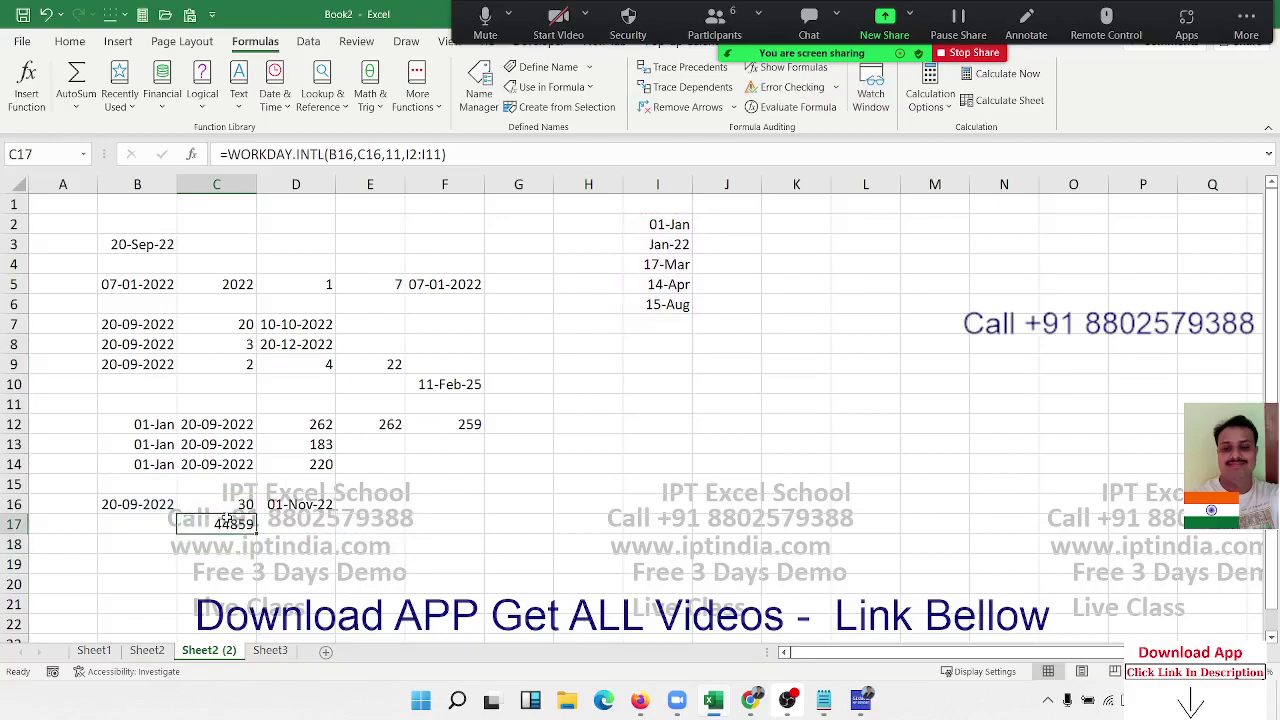
{"action": "key", "text": "ctrl+shift+3"}
- Enter 1/9 in K1 and fill consecutive September dates down to K19
{"action": "left_click", "coordinate": [664, 394]}
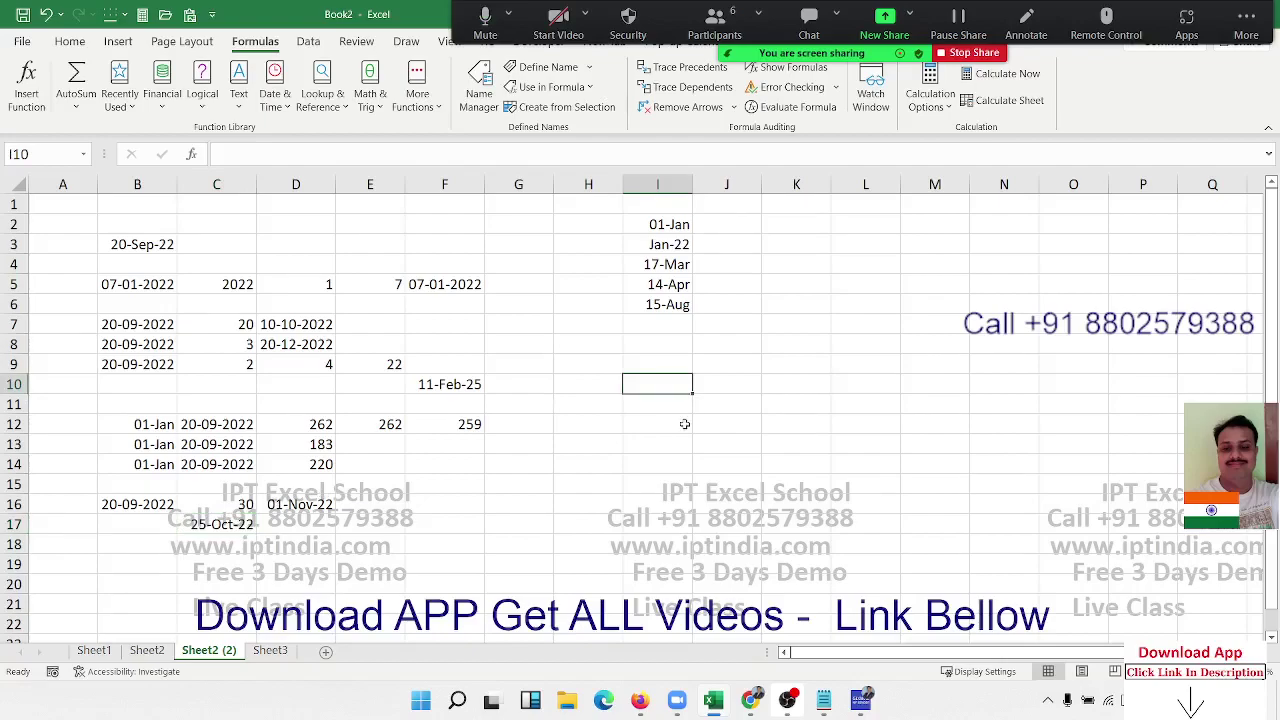
{"action": "left_click", "coordinate": [783, 206]}
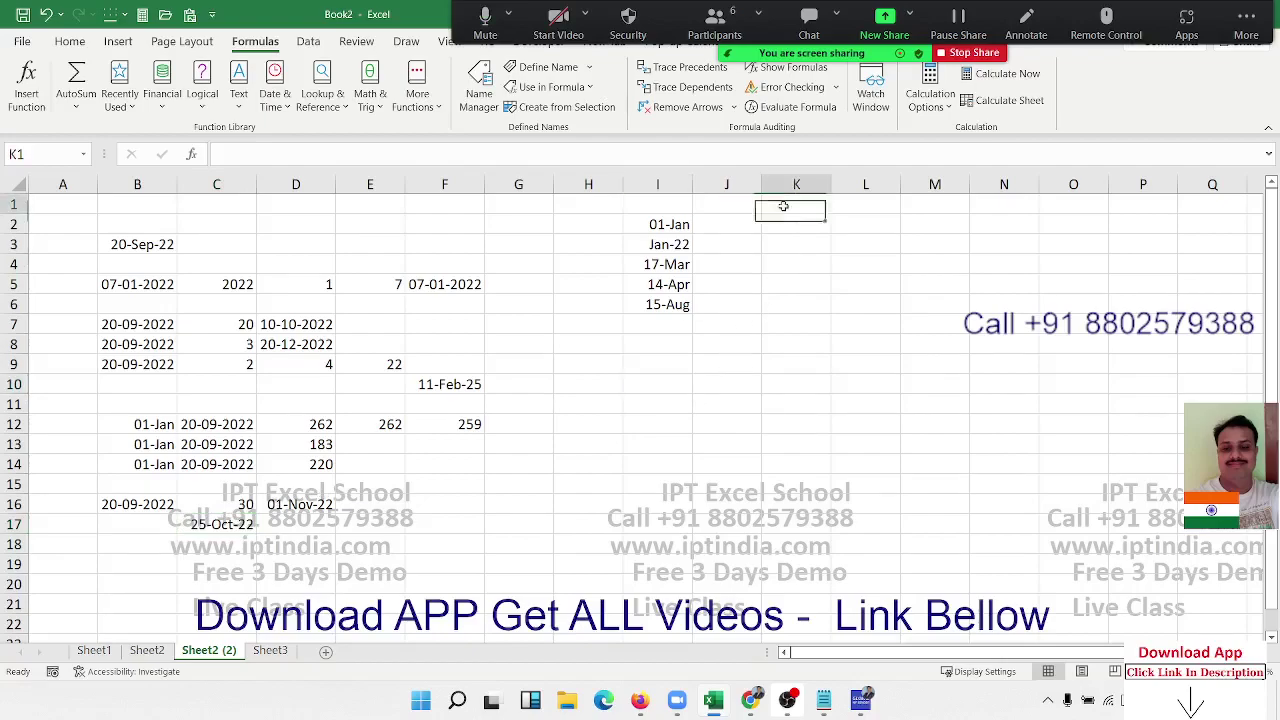
{"action": "type", "text": "1/9"}
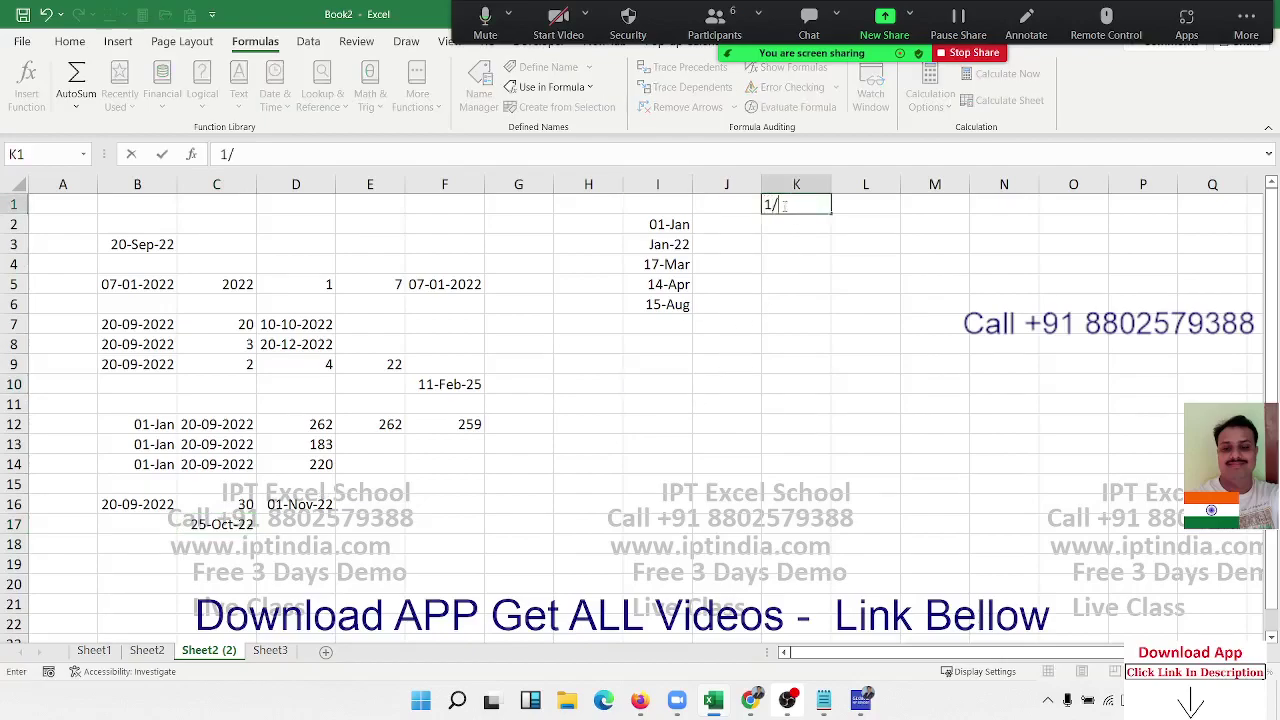
{"action": "key", "text": "Return"}
{"action": "left_click", "coordinate": [783, 206]}
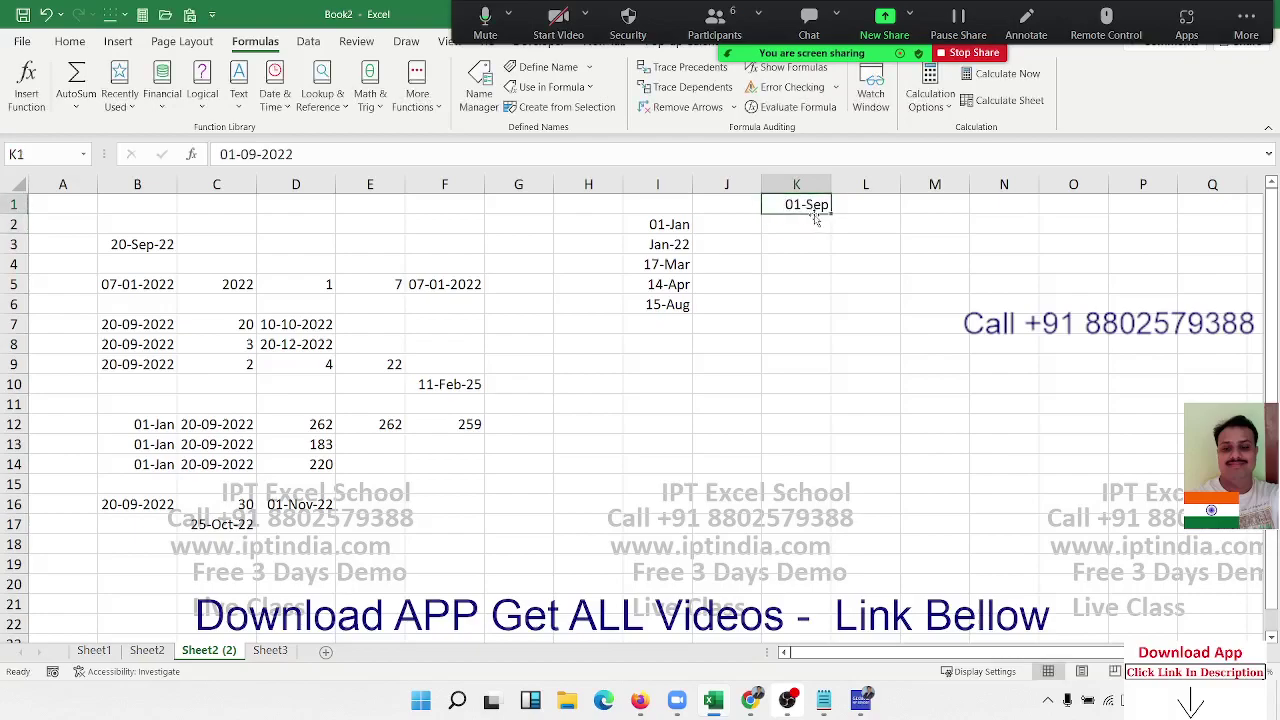
{"action": "left_click_drag", "start_coordinate": [830, 214], "coordinate": [832, 566]}
- Enter =WEEKDAY(K1) in L1 after abandoning a WEEKNUM attempt
{"action": "left_click", "coordinate": [875, 207]}
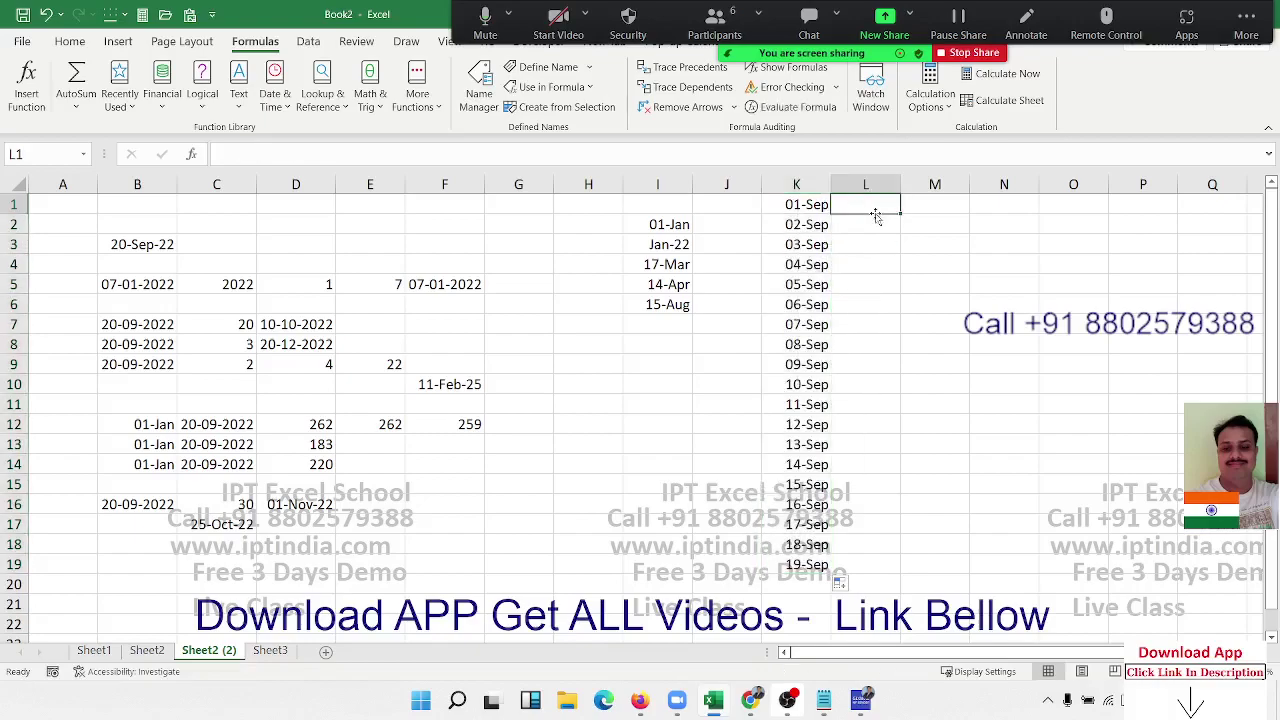
{"action": "type", "text": "=wee"}
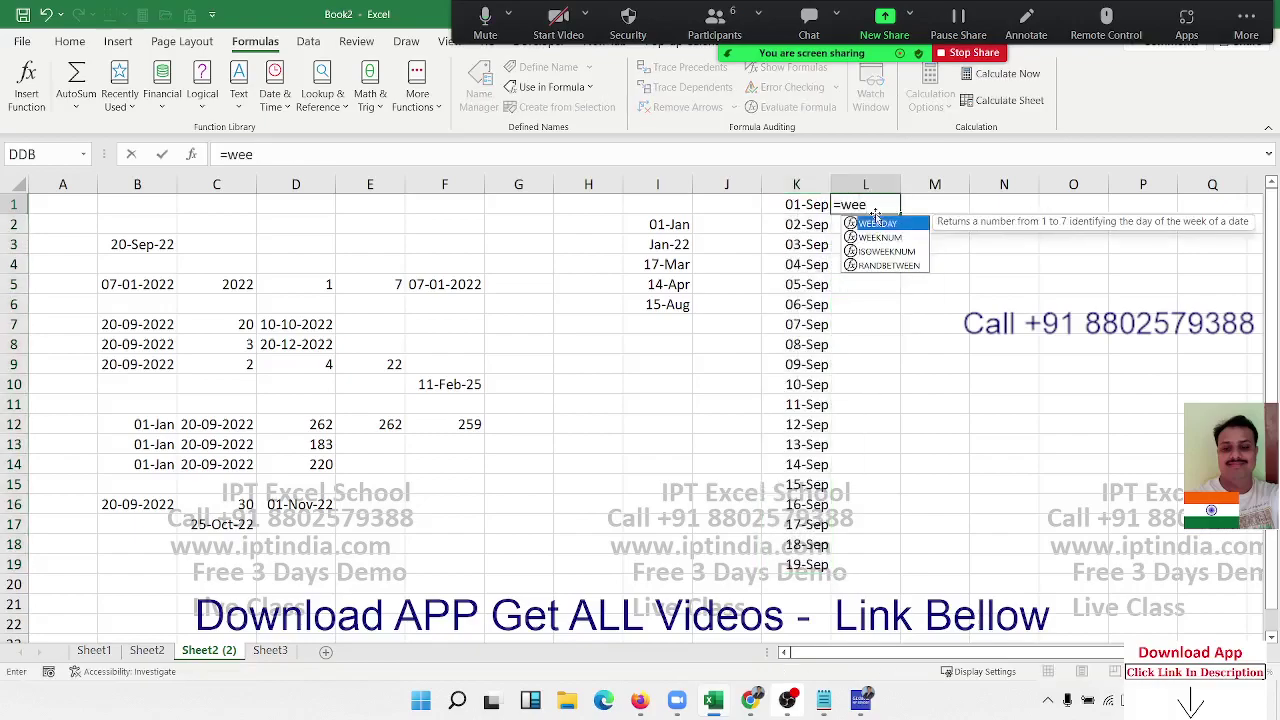
{"action": "type", "text": "k"}
{"action": "key", "text": "Tab"}
{"action": "key", "text": "Left"}
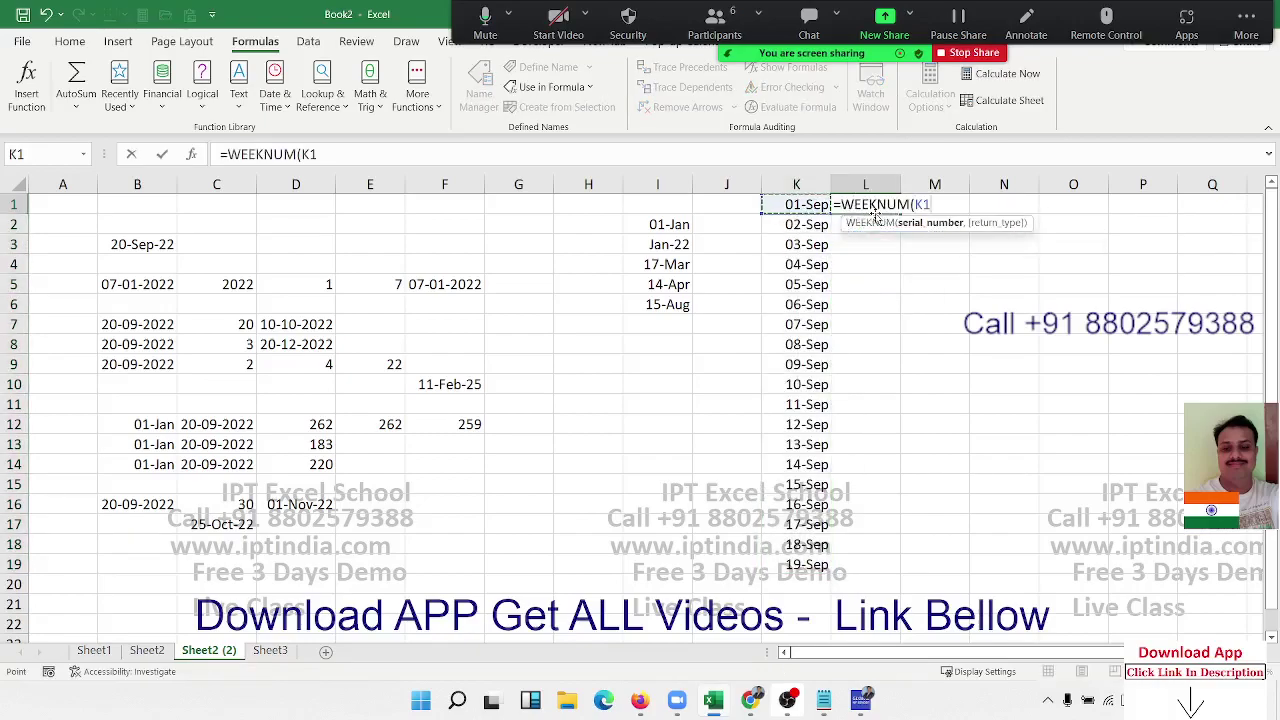
{"action": "key", "text": "Escape"}
{"action": "type", "text": "="}
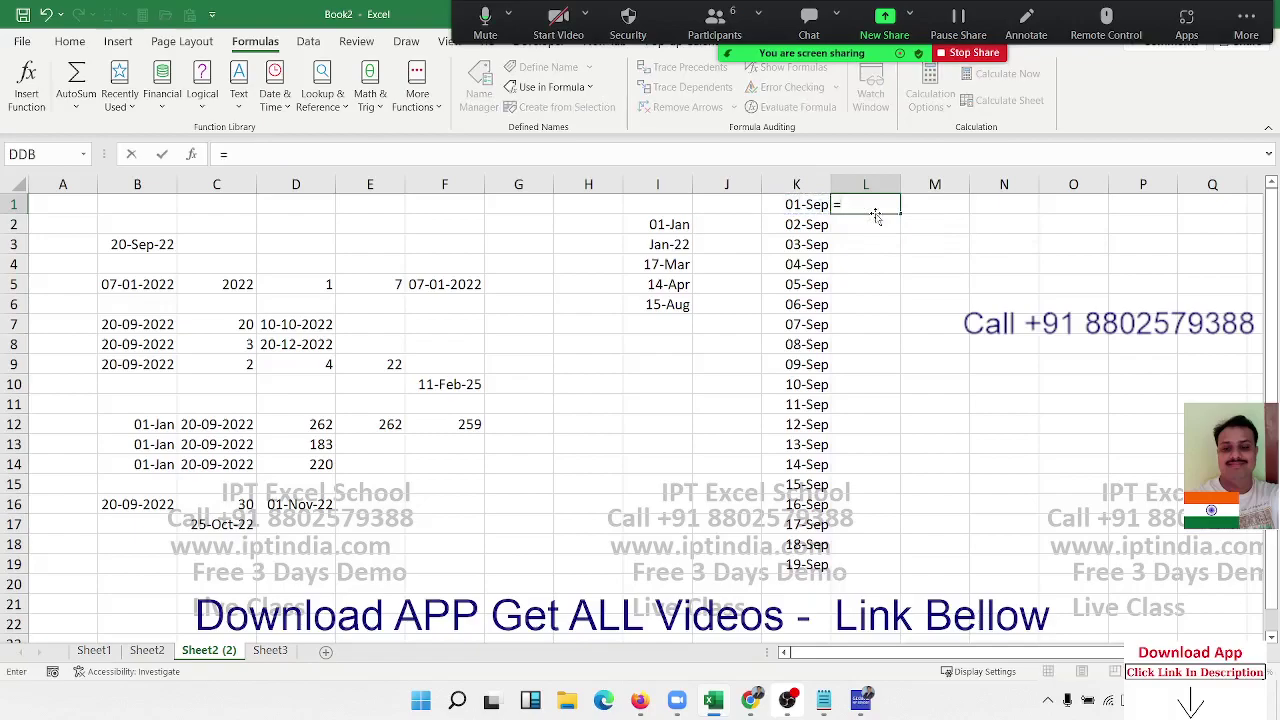
{"action": "type", "text": "we"}
{"action": "key", "text": "Down"}
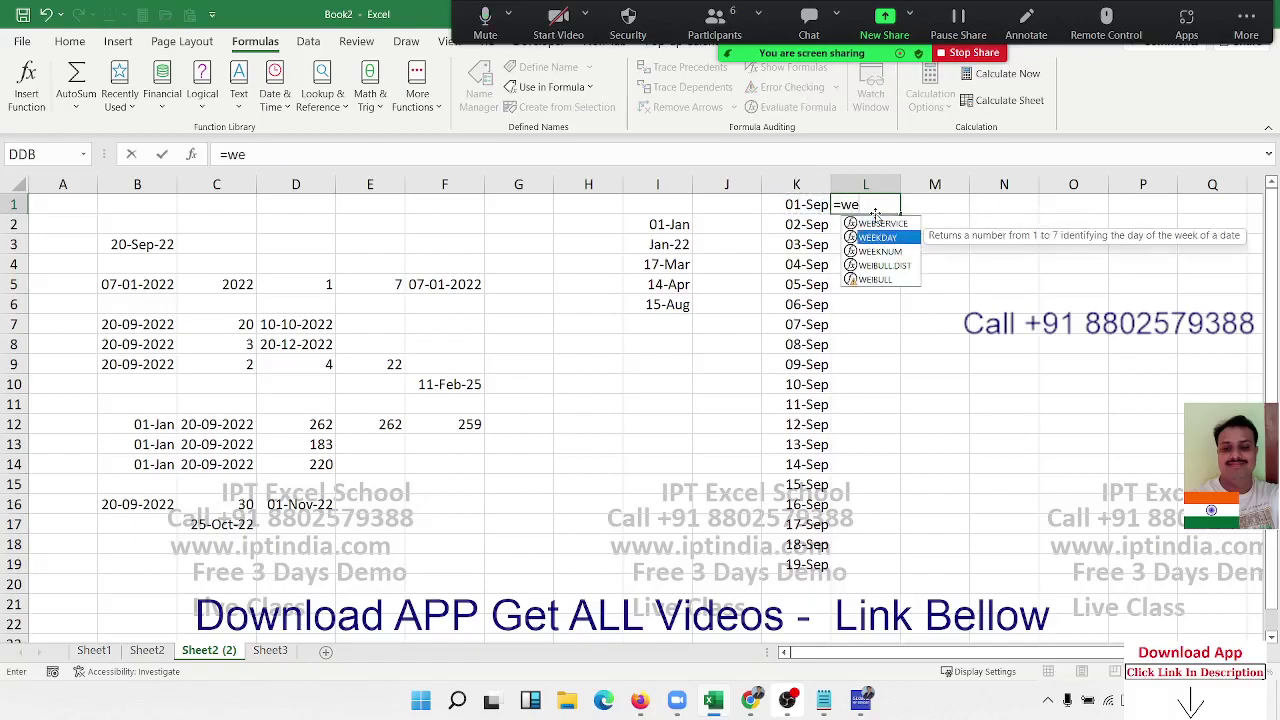
{"action": "key", "text": "Tab"}
{"action": "key", "text": "Left"}
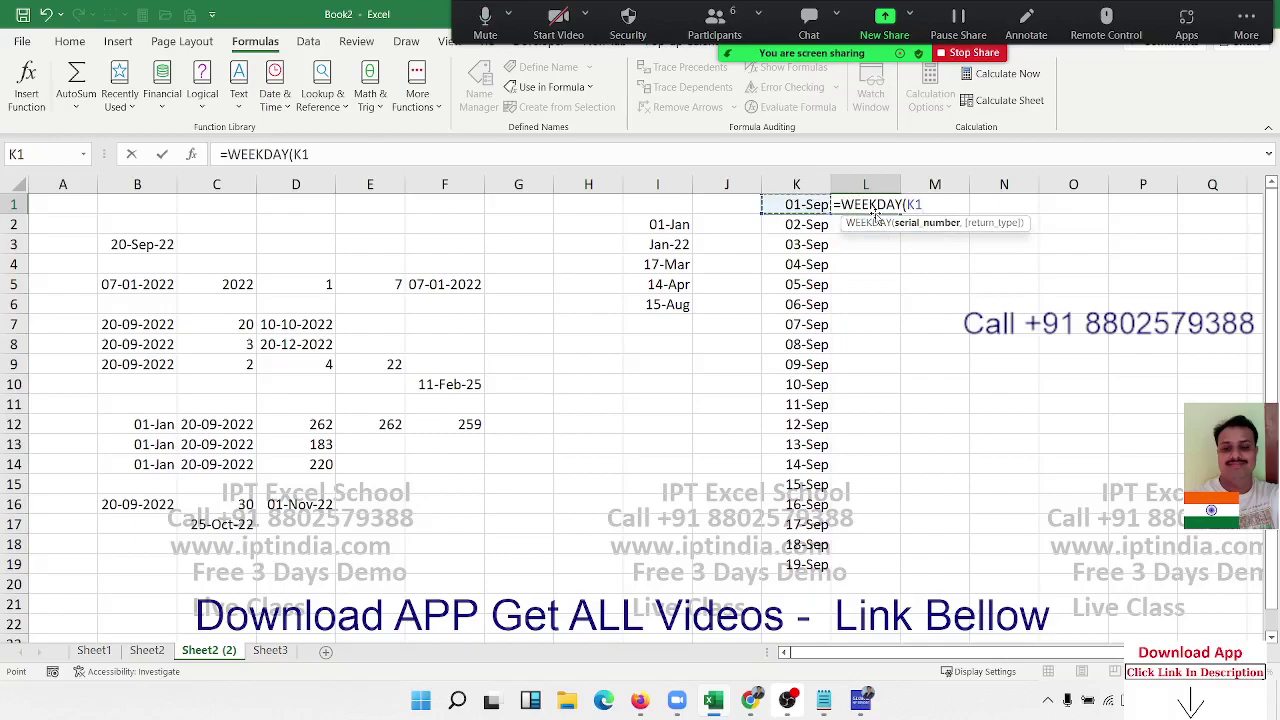
{"action": "type", "text": ")"}
{"action": "key", "text": "ctrl+Return"}
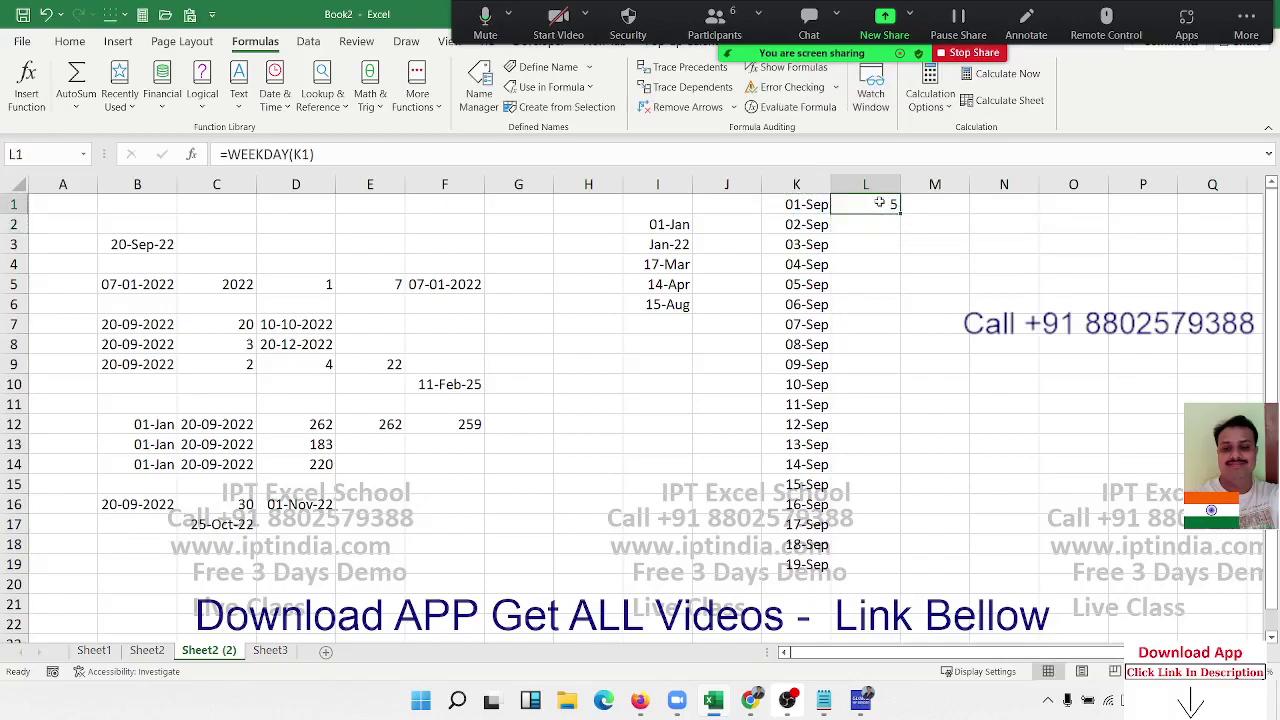
- Add return type 2 so L1 reads =WEEKDAY(K1,2), numbering Monday as 1
{"action": "double_click", "coordinate": [882, 205]}
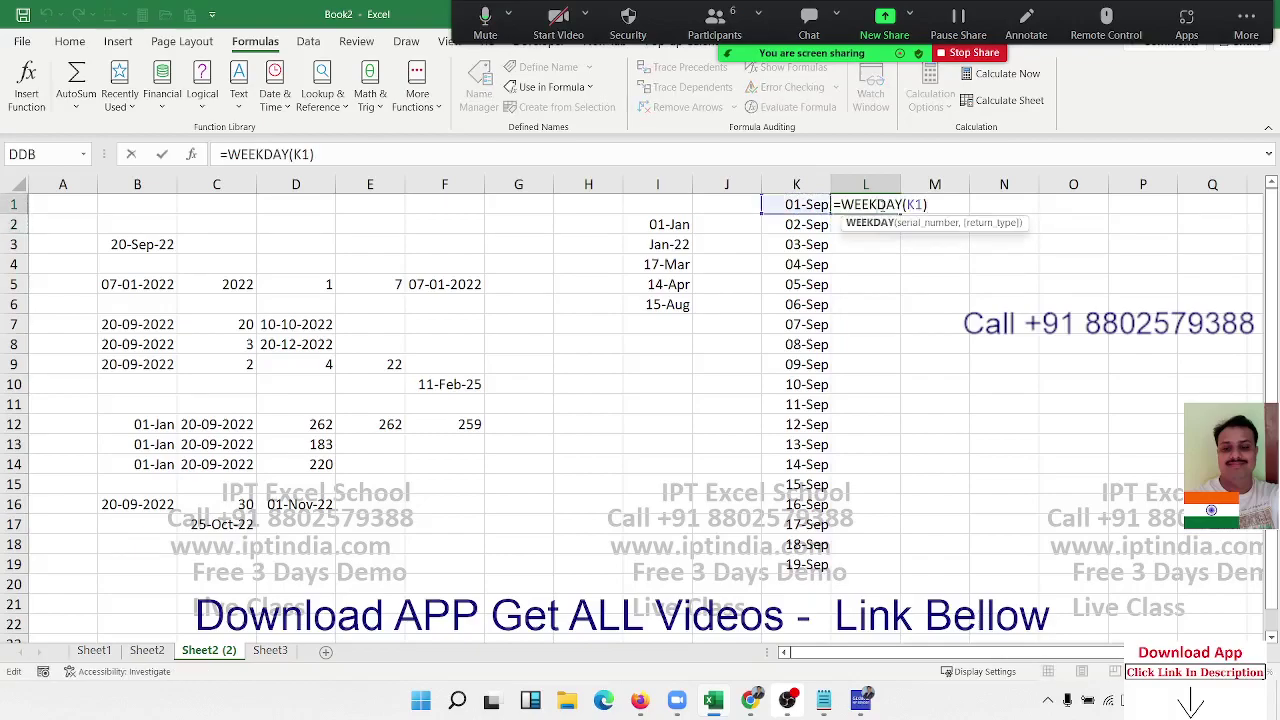
{"action": "left_click", "coordinate": [903, 205]}
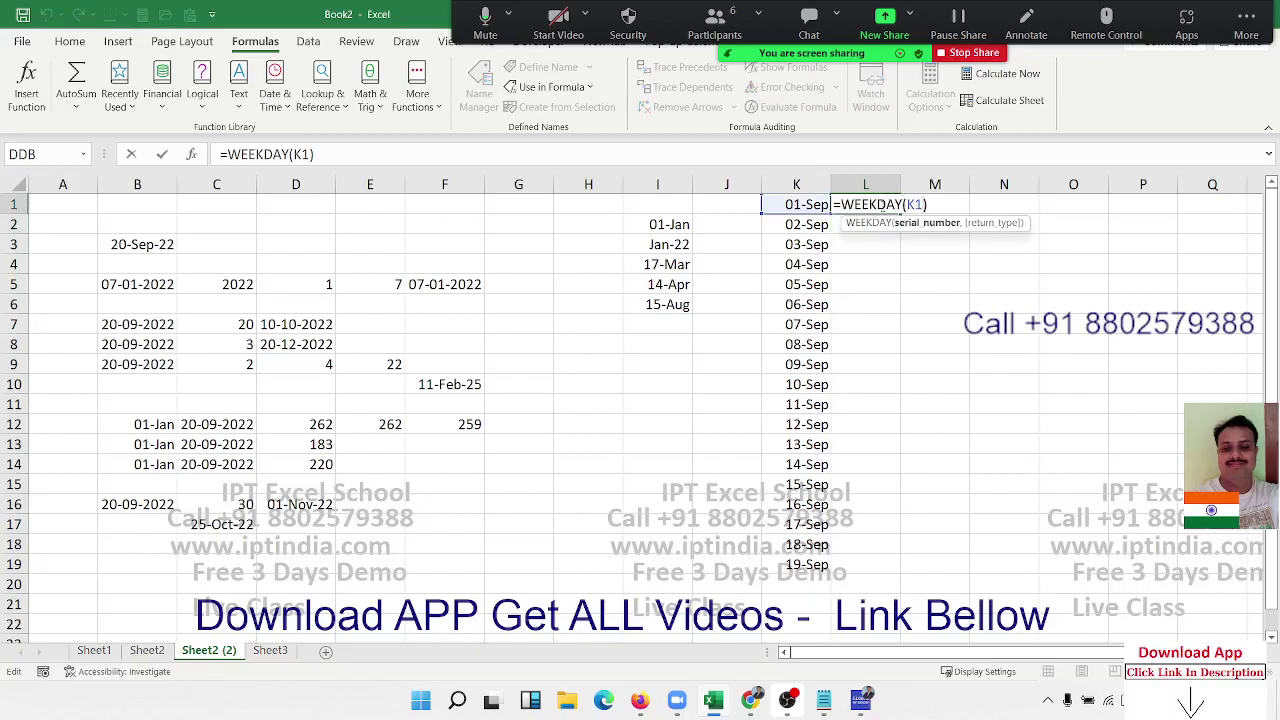
{"action": "type", "text": ","}
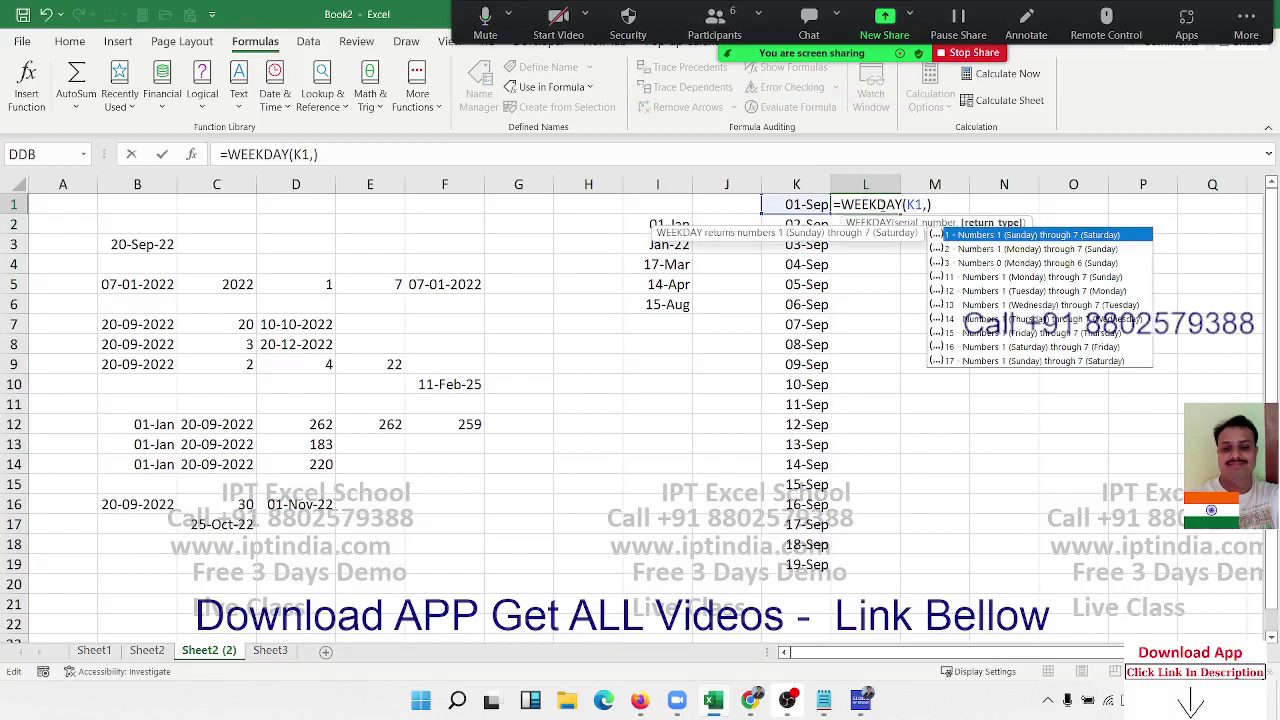
{"action": "key", "text": "Down"}
{"action": "key", "text": "Tab"}
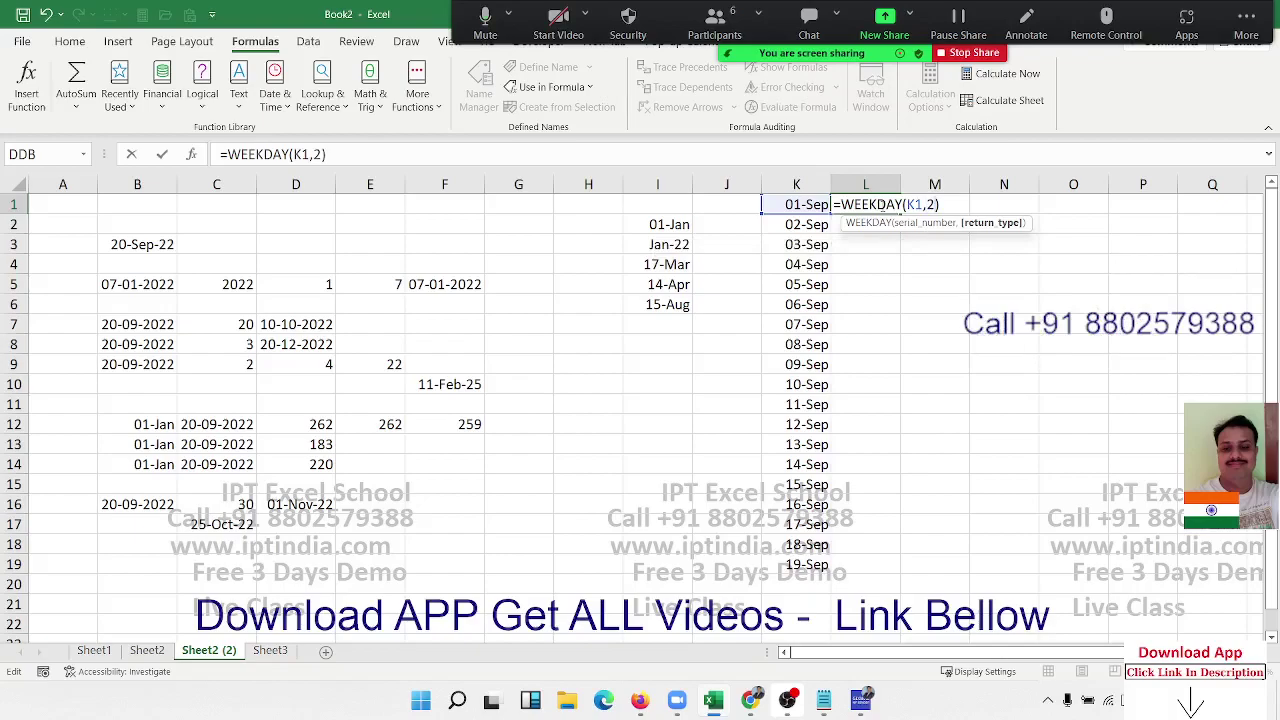
{"action": "key", "text": "Return"}
- Copy the weekday formula down to L19 and check it against 19-Sep
{"action": "left_click", "coordinate": [850, 204]}
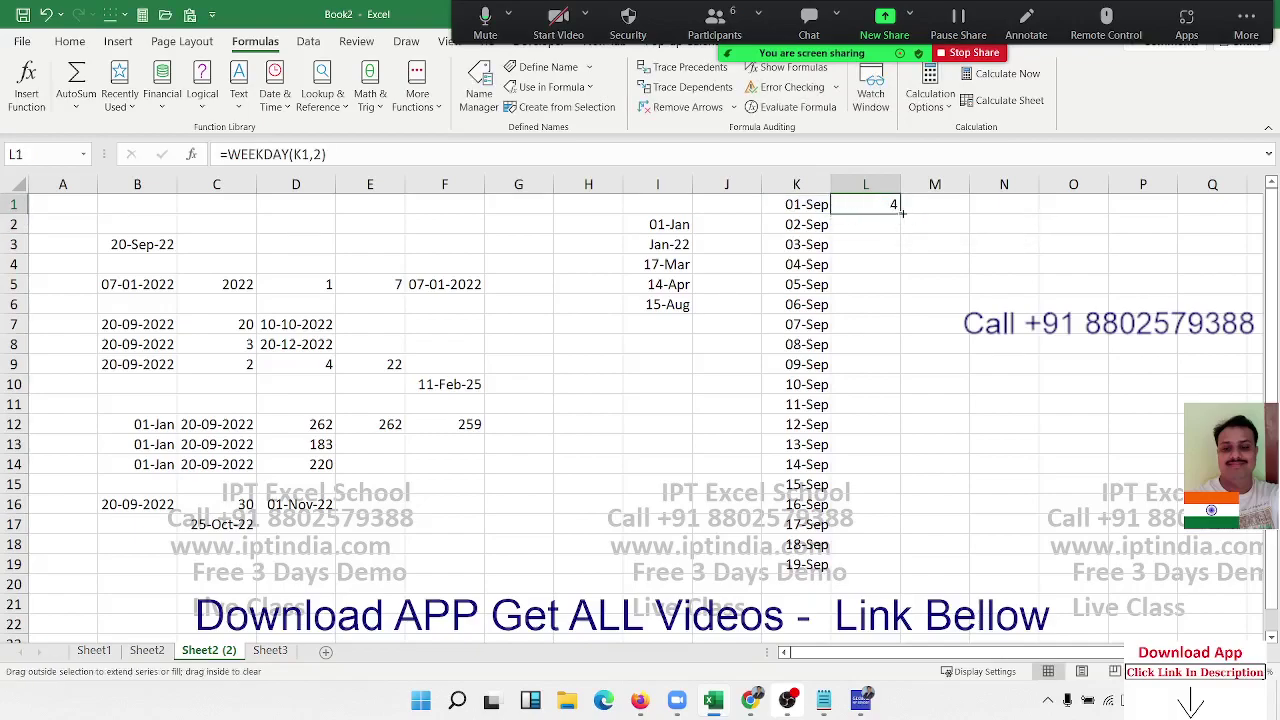
{"action": "double_click", "coordinate": [904, 211]}
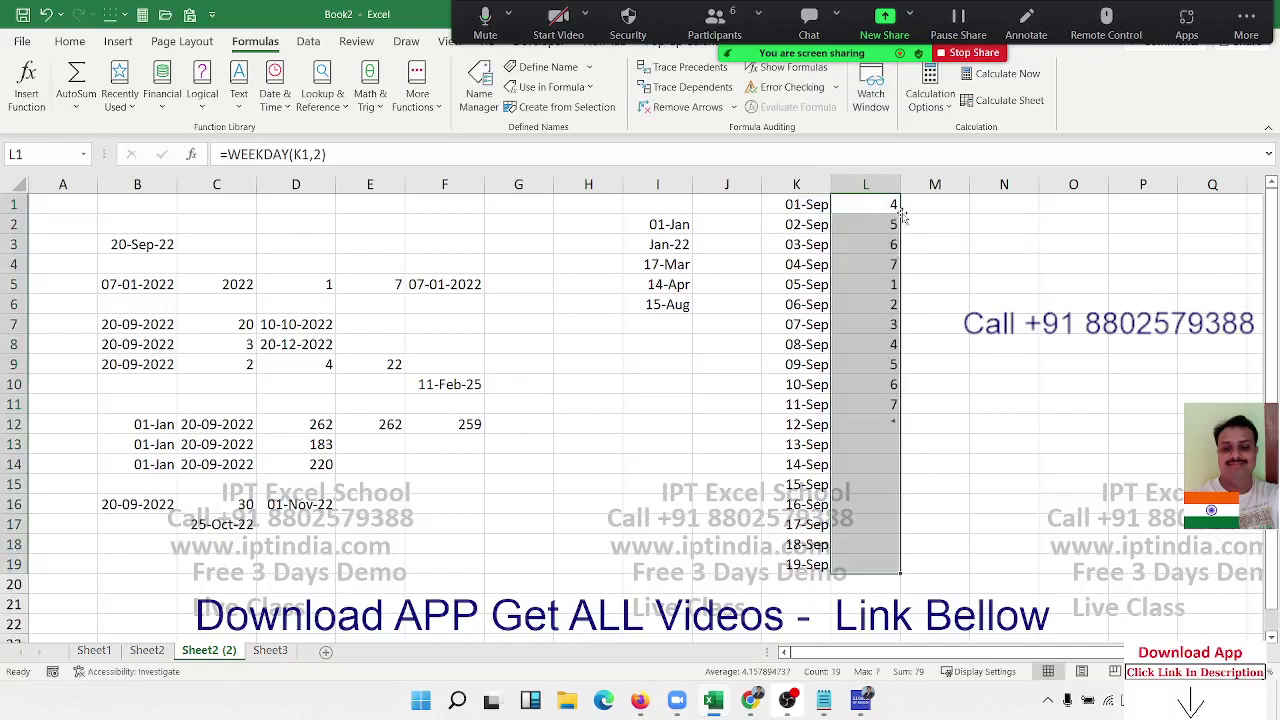
{"action": "left_click", "coordinate": [808, 566]}
{"action": "left_click_drag", "start_coordinate": [897, 565], "coordinate": [805, 565]}
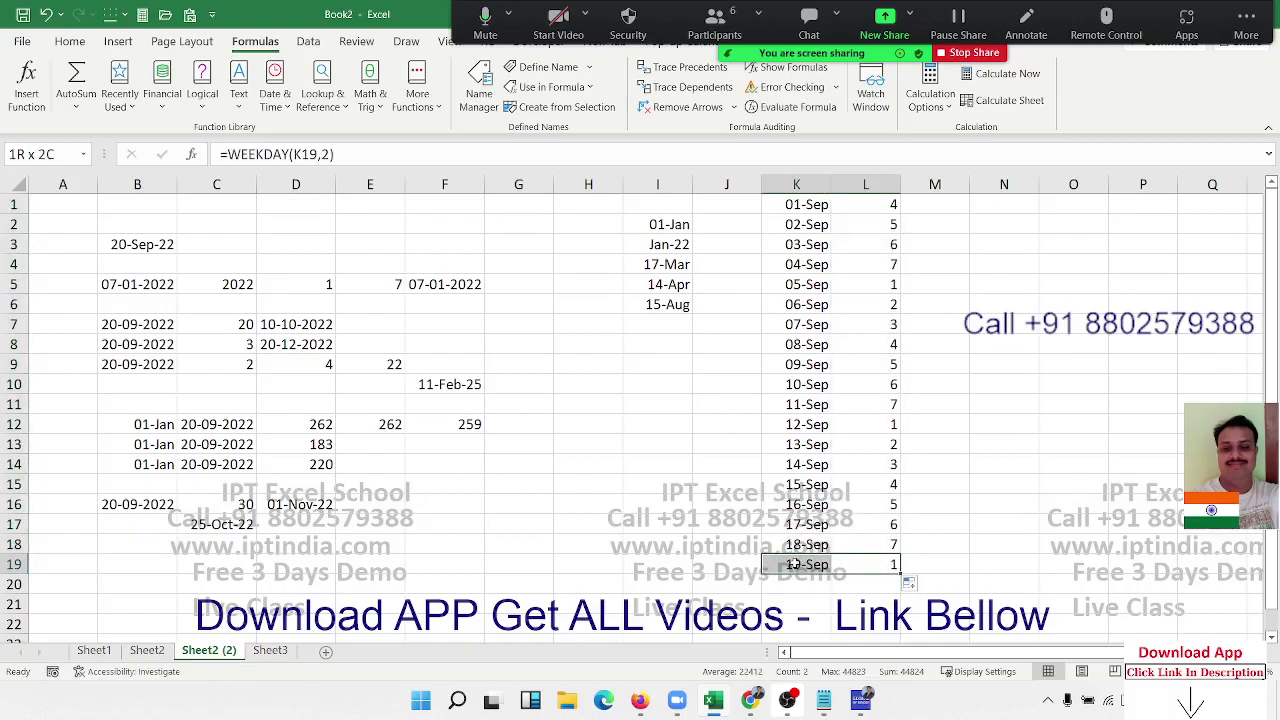
- Enter =TEXT(K1,"DDD") in M1 and fill it down through M19 with Ctrl+D
{"action": "left_click", "coordinate": [940, 206]}
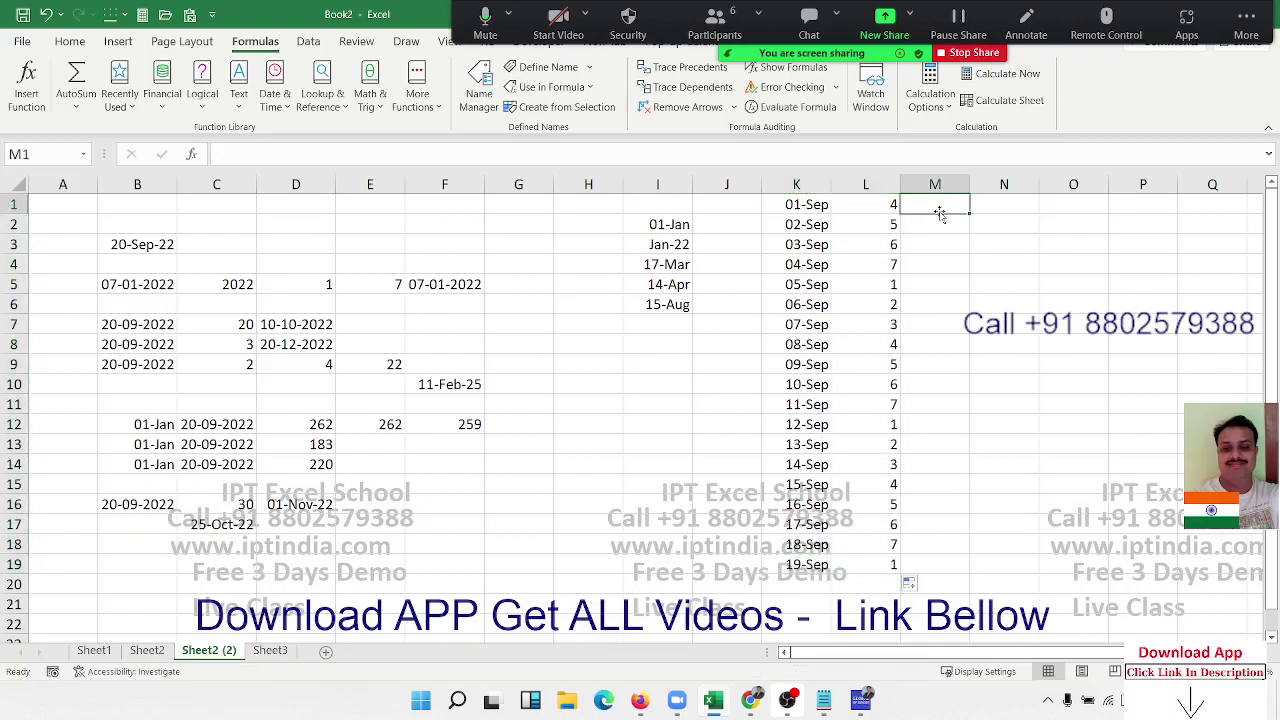
{"action": "type", "text": "=te"}
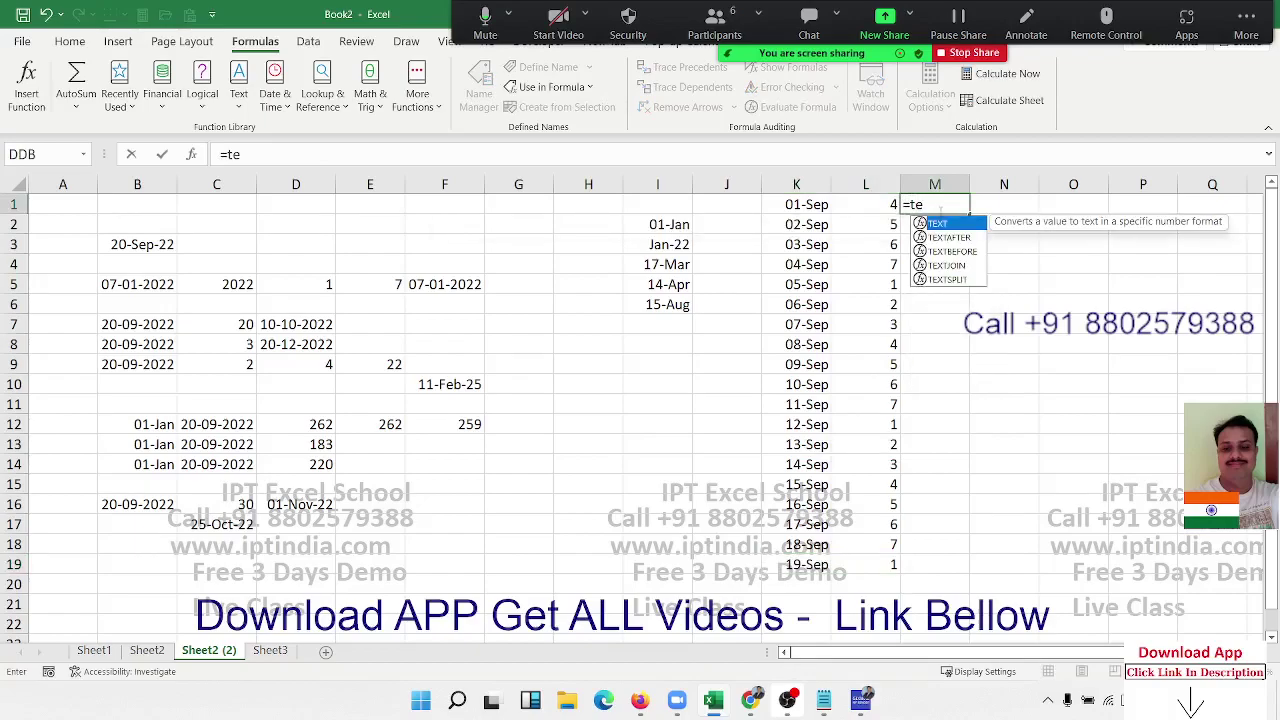
{"action": "key", "text": "Tab"}
{"action": "left_click", "coordinate": [826, 204]}
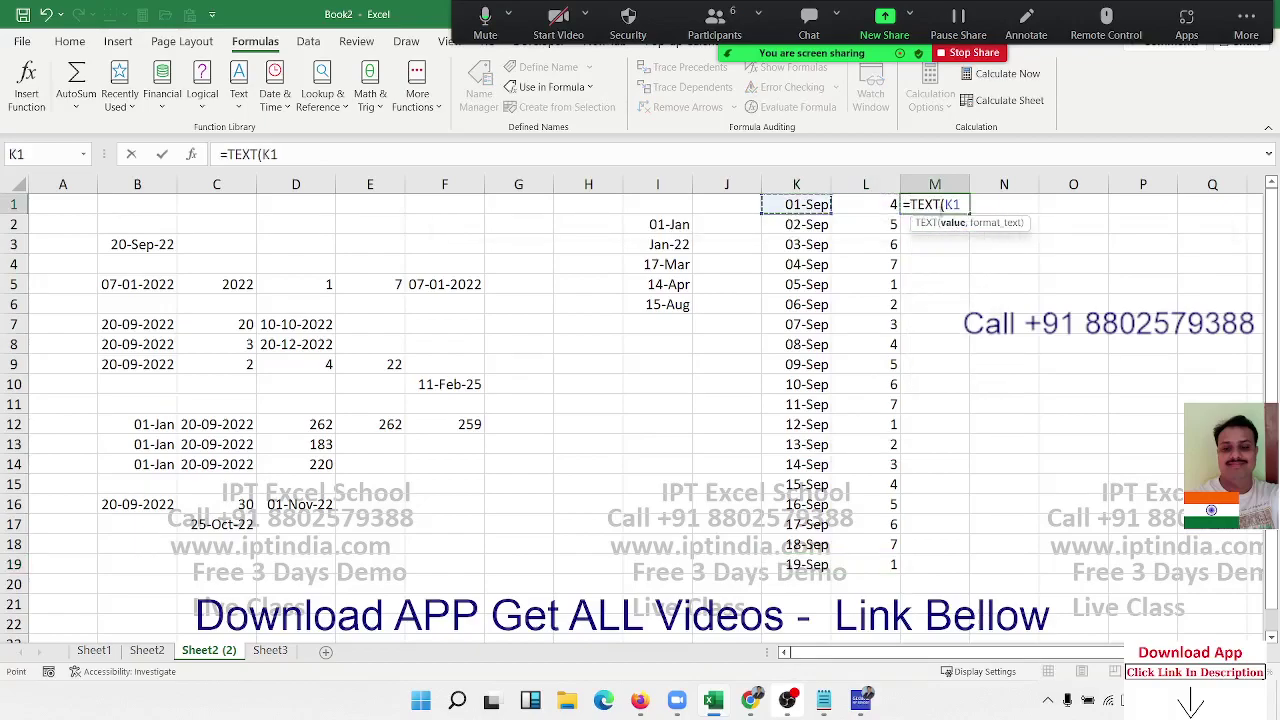
{"action": "type", "text": ",\"DD"}
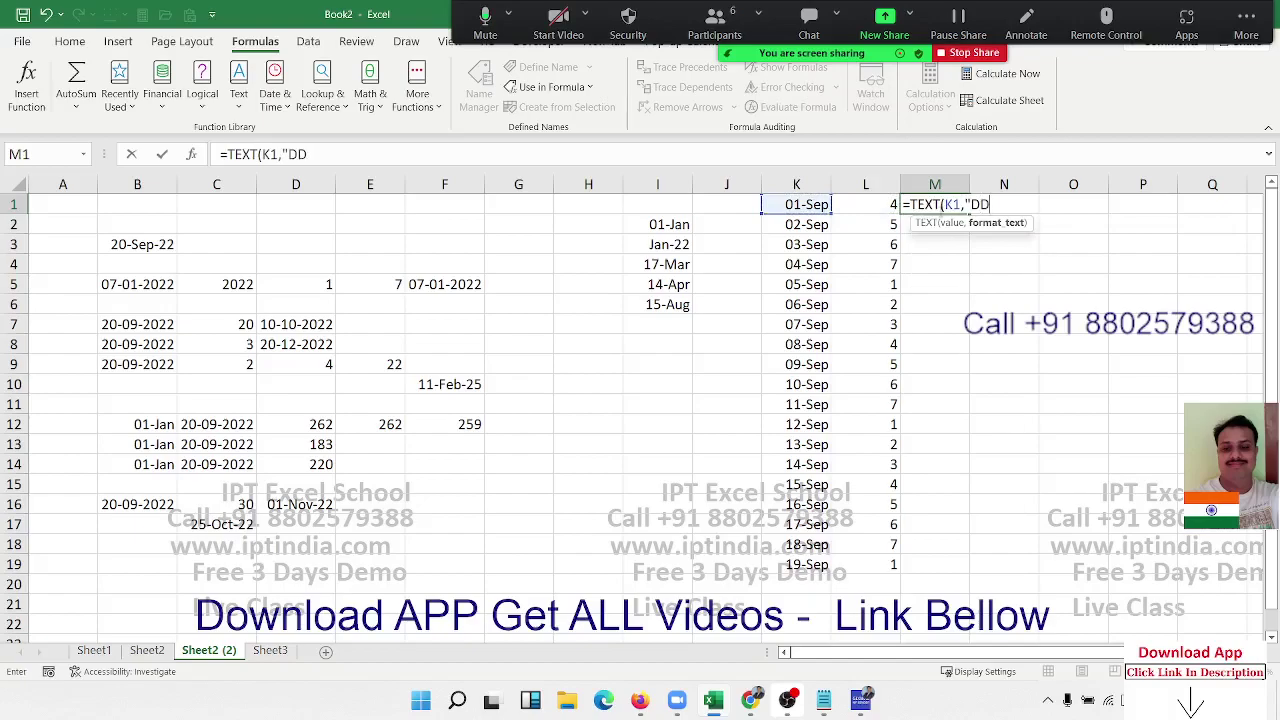
{"action": "type", "text": "D\""}
{"action": "key", "text": "Return"}
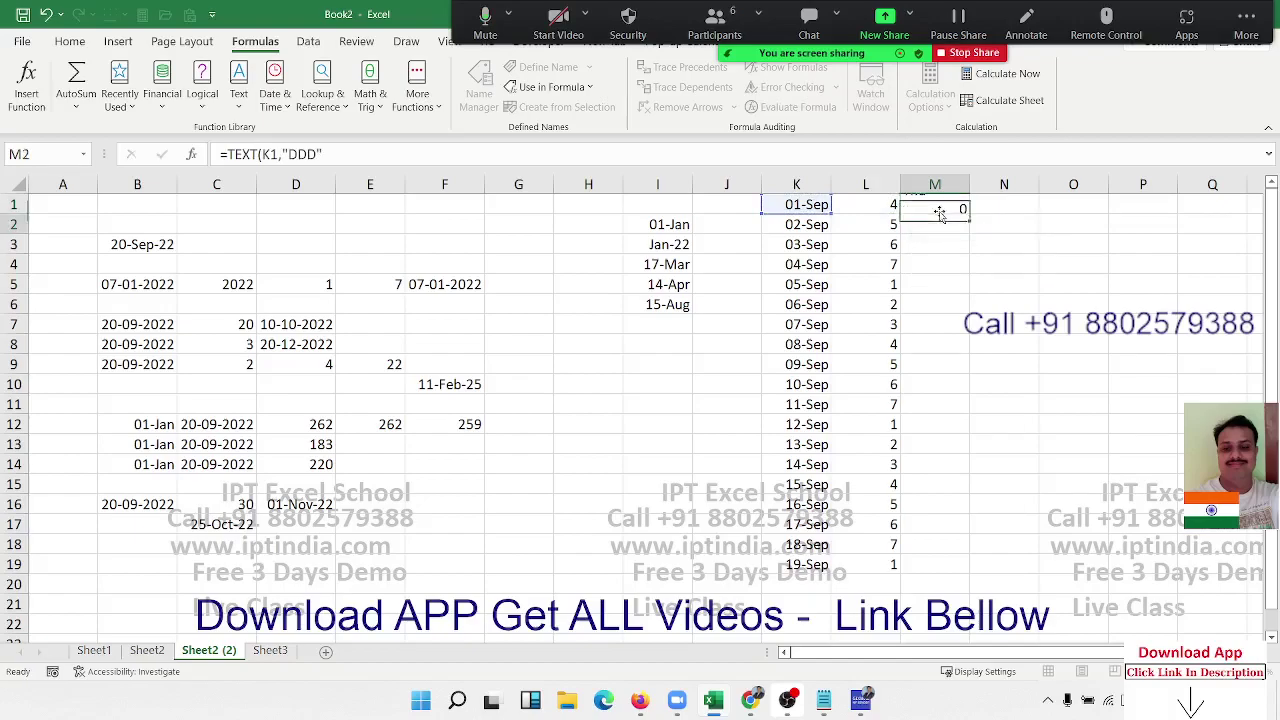
{"action": "key", "text": "Left"}
{"action": "key", "text": "ctrl+Down"}
{"action": "key", "text": "Right"}
{"action": "key", "text": "ctrl+shift+Up"}
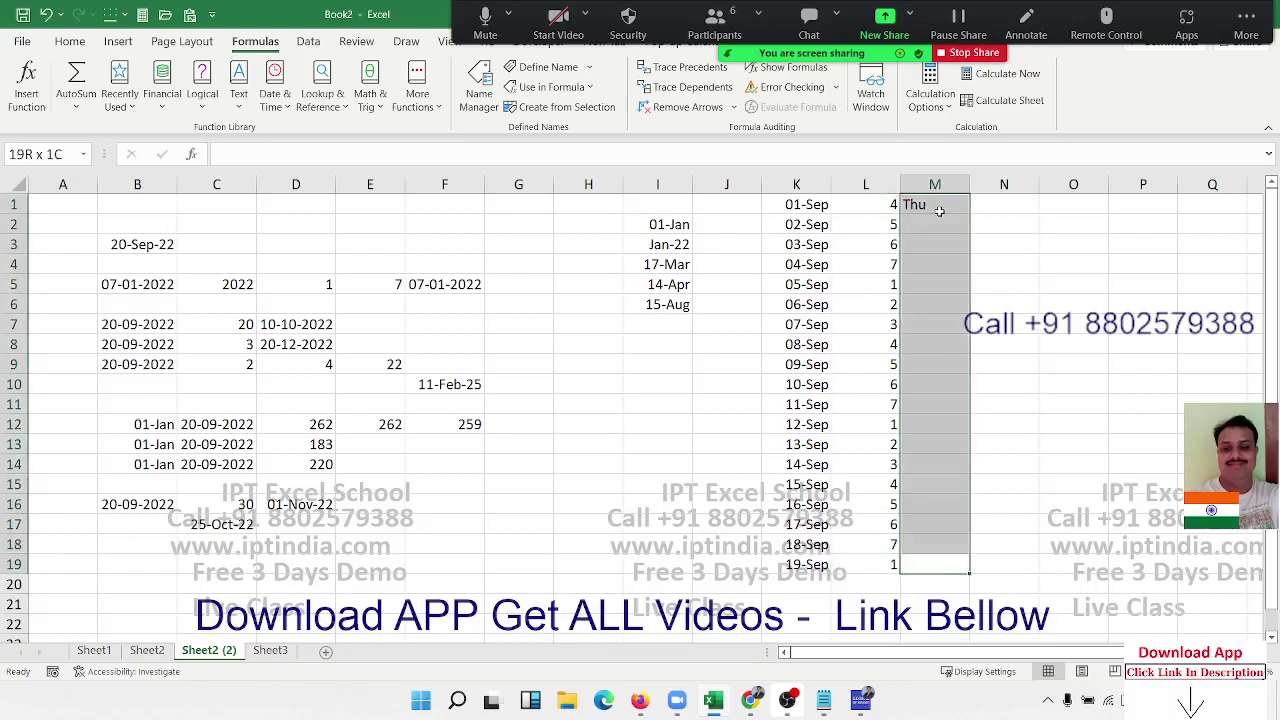
{"action": "key", "text": "ctrl+d"}
{"action": "left_click", "coordinate": [939, 210]}
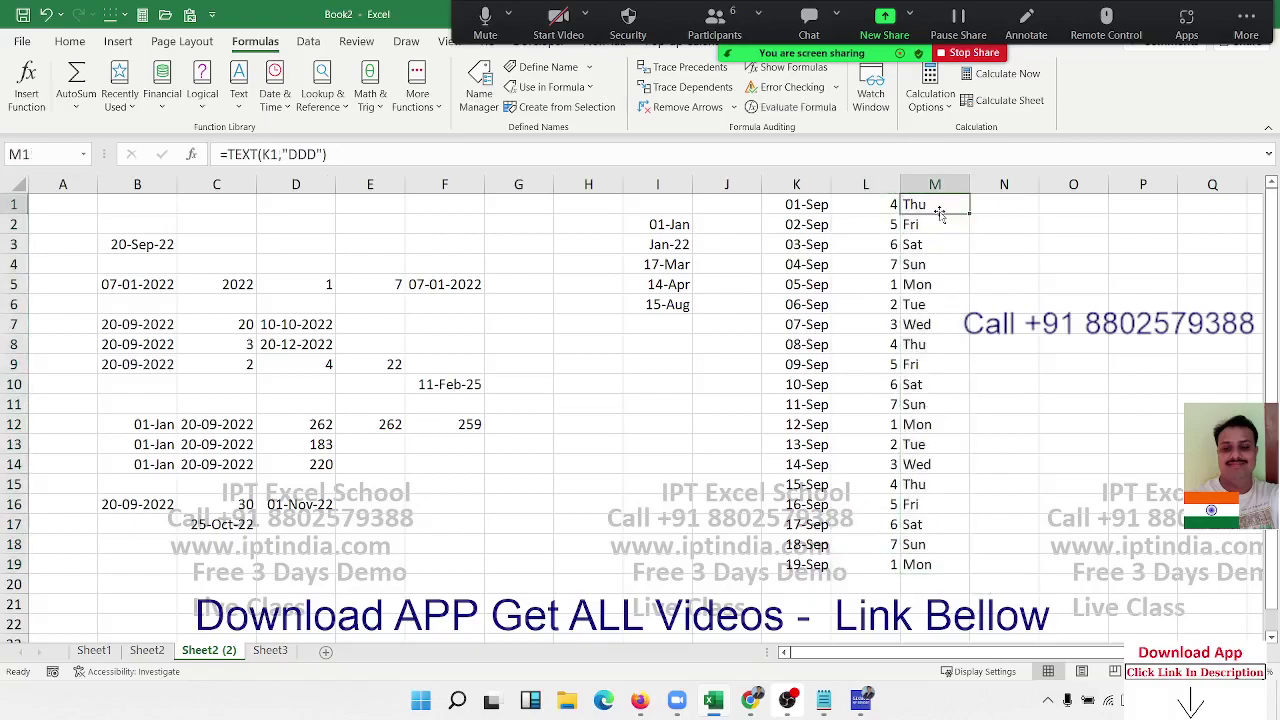
{"action": "key", "text": "Right"}
- Enter =WEEKNUM(K1) in N1 and copy it down to N19, giving weeks 36 to 39
{"action": "type", "text": "="}
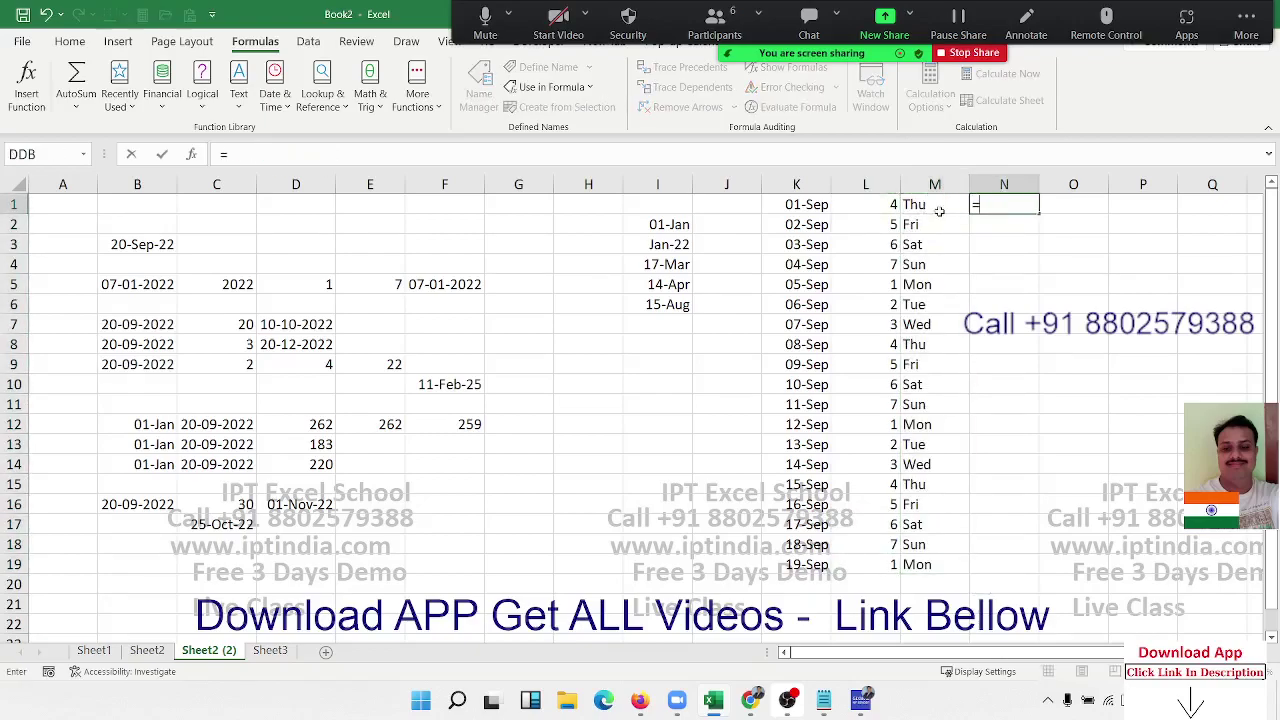
{"action": "type", "text": "wee"}
{"action": "key", "text": "Down"}
{"action": "key", "text": "Tab"}
{"action": "key", "text": "Left"}
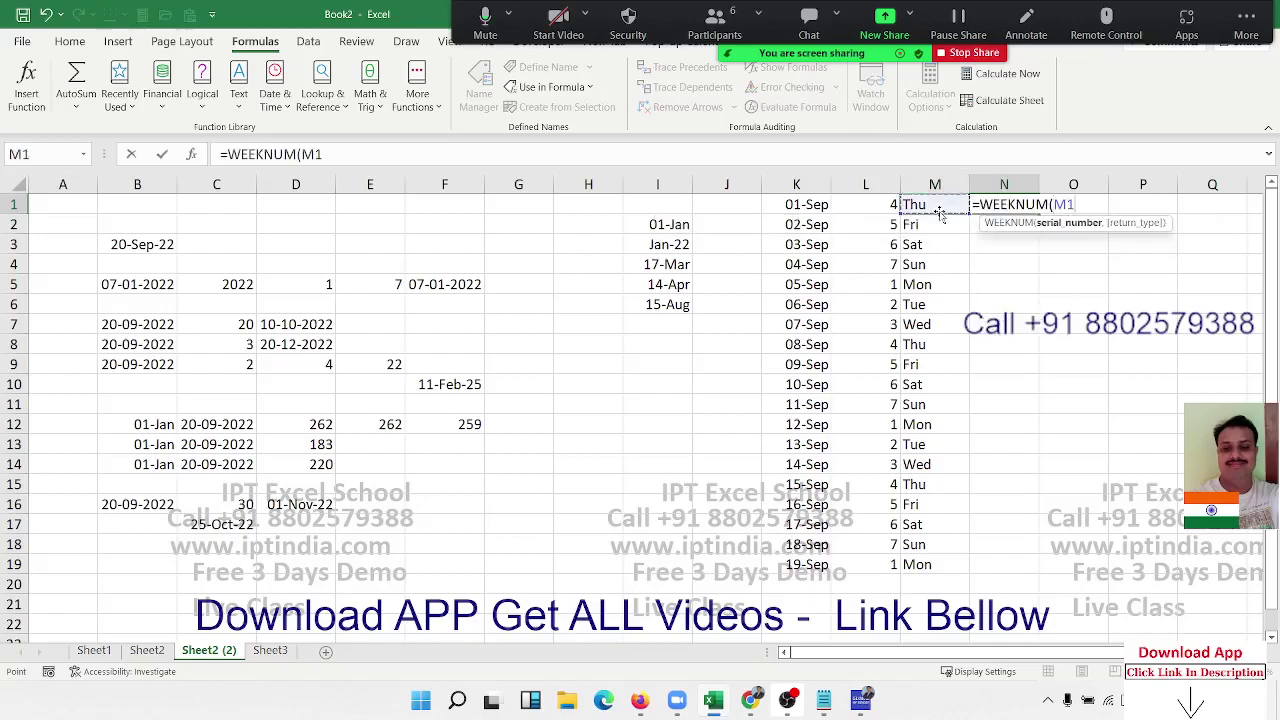
{"action": "key", "text": "Left"}
{"action": "key", "text": "Left"}
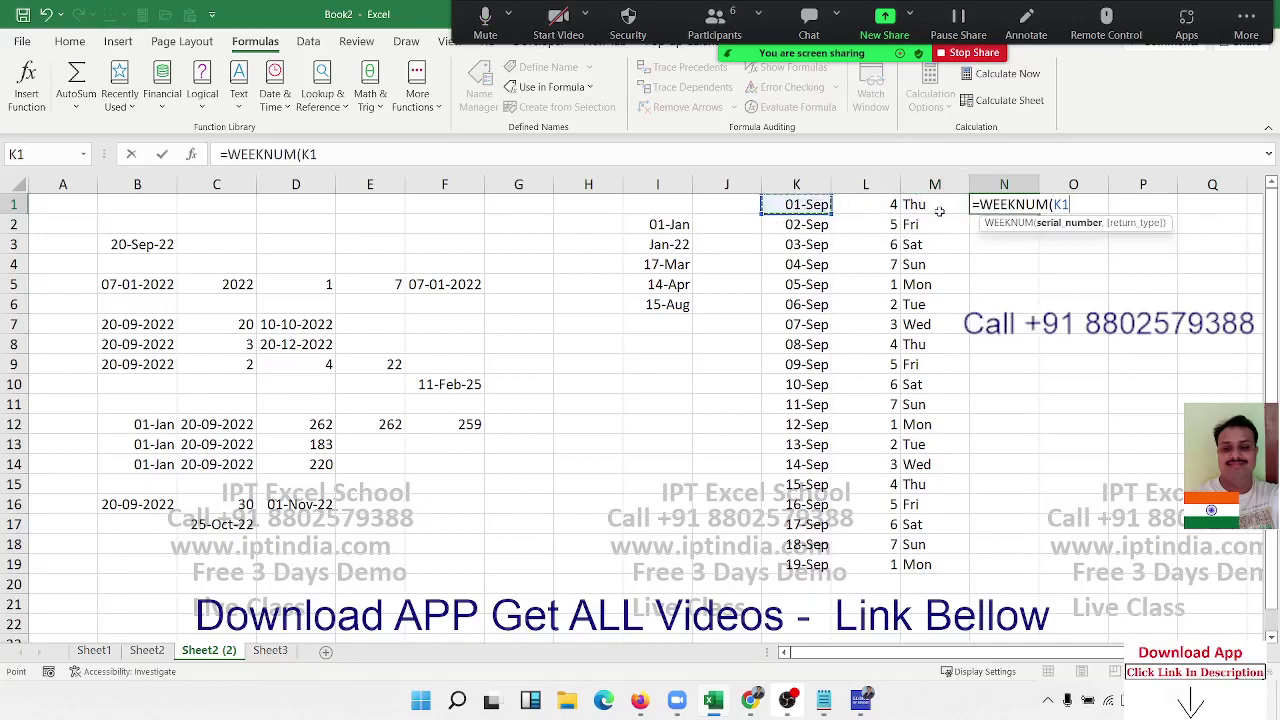
{"action": "type", "text": ")"}
{"action": "key", "text": "Return"}
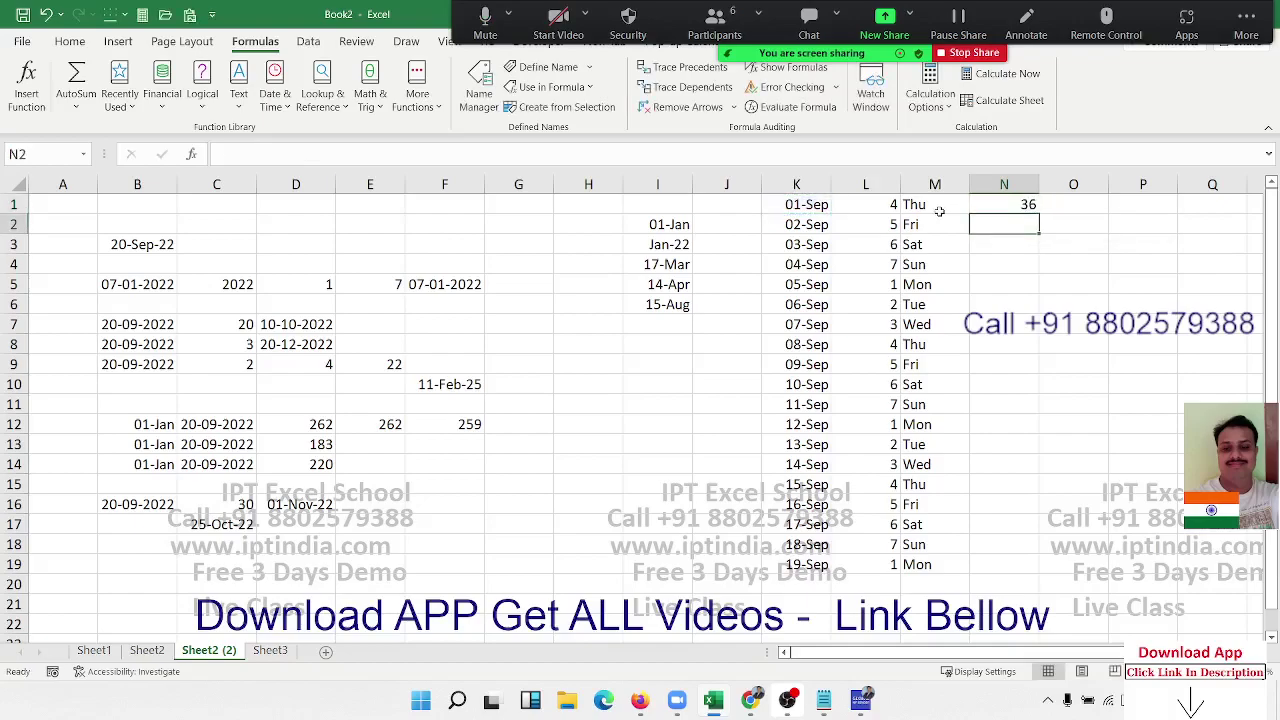
{"action": "key", "text": "Up"}
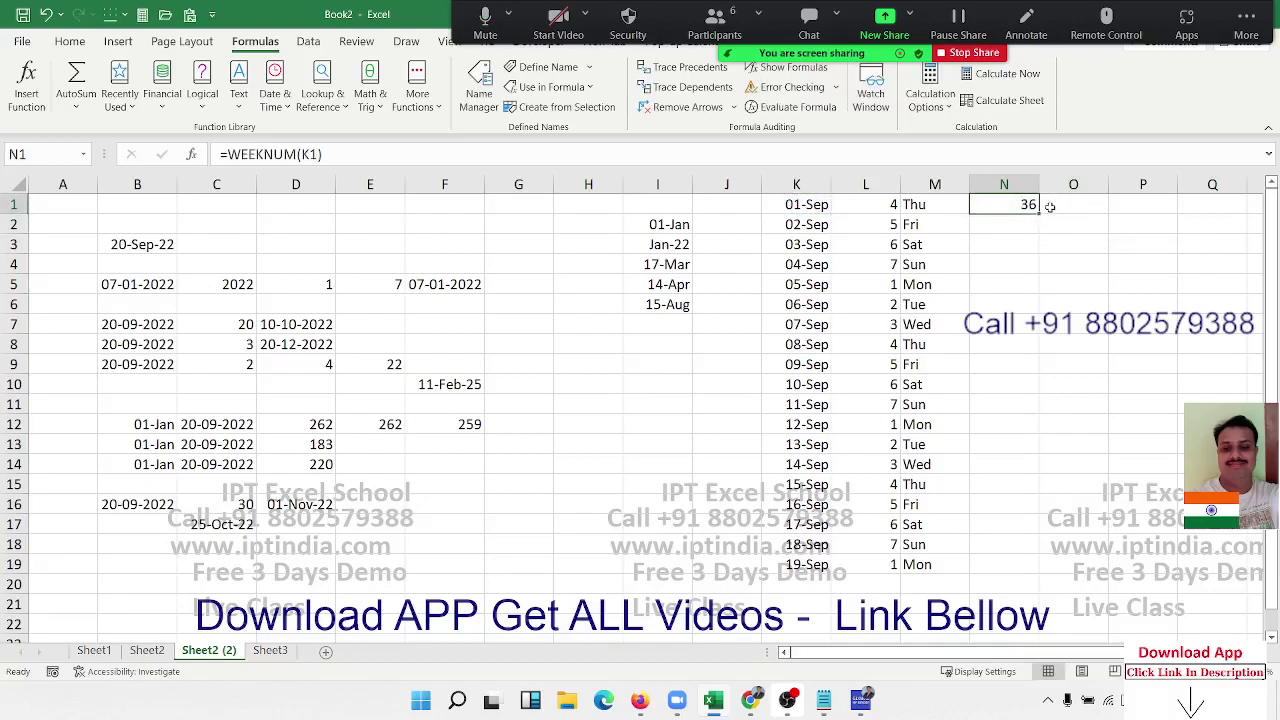
{"action": "double_click", "coordinate": [1040, 213]}
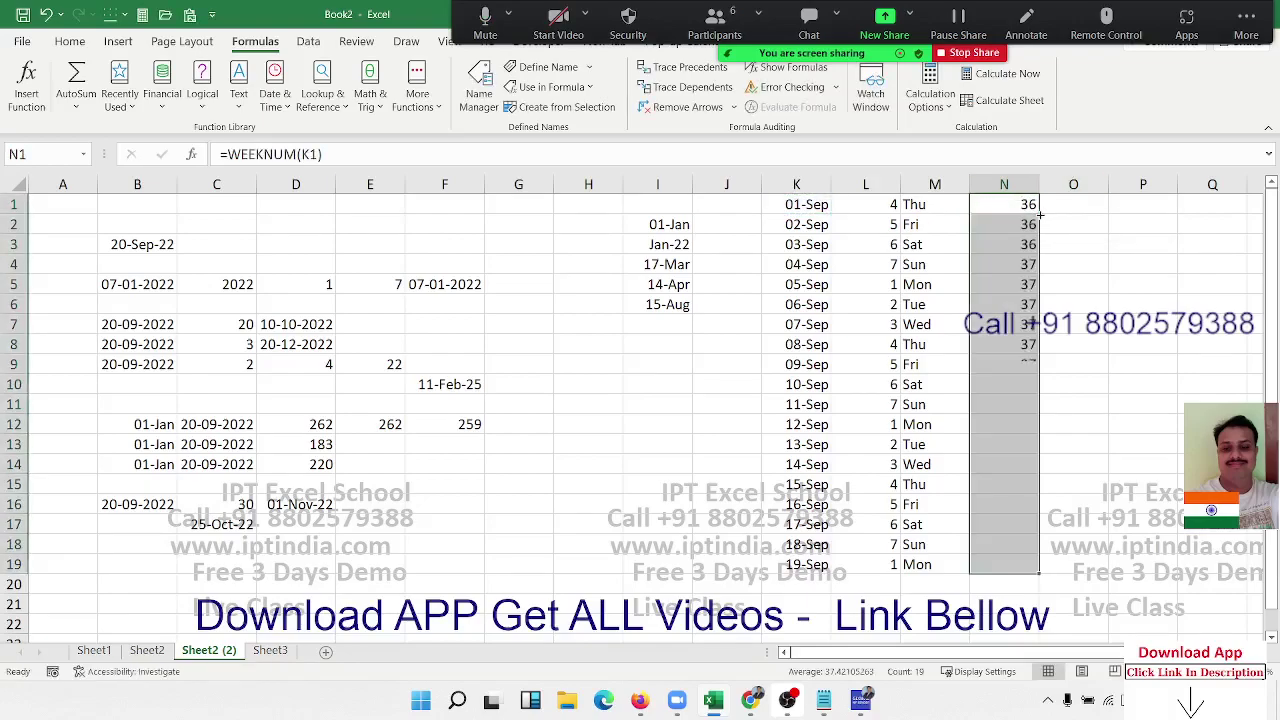
{"action": "left_click", "coordinate": [370, 544]}
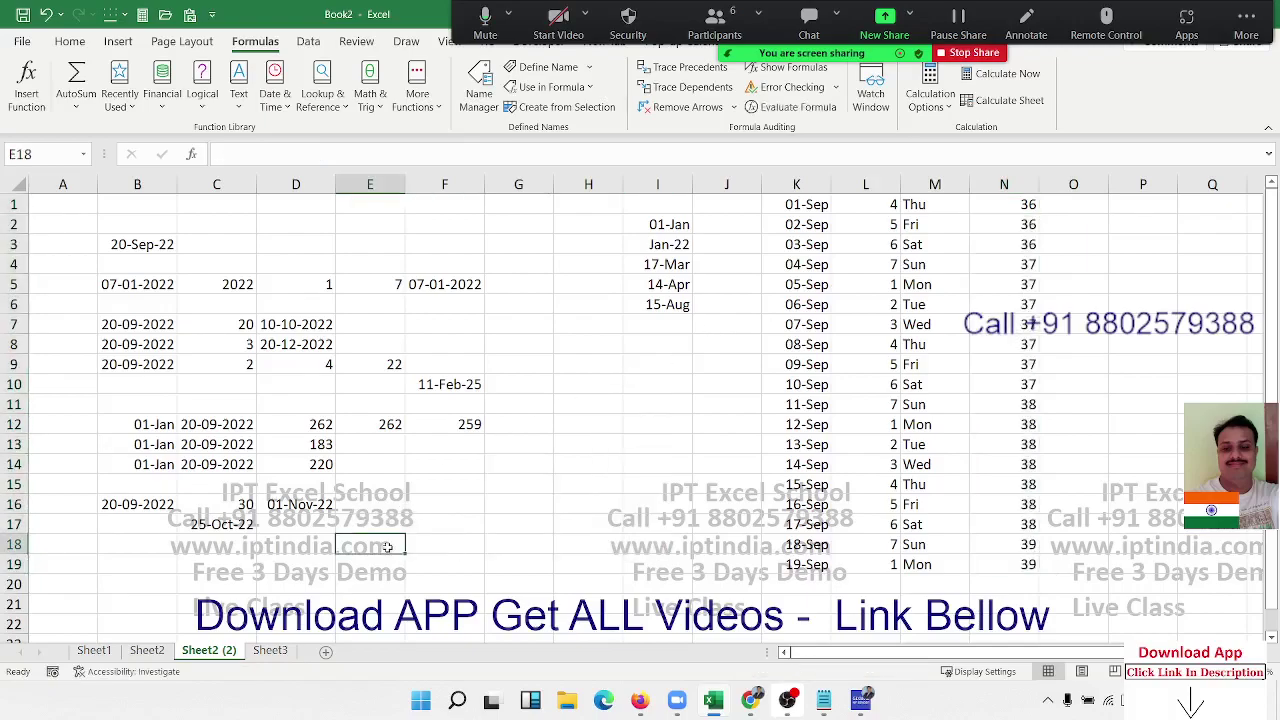
{"action": "scroll", "coordinate": [220, 490], "scroll_direction": "down", "scroll_amount": 3}
{"action": "left_click", "coordinate": [137, 451]}
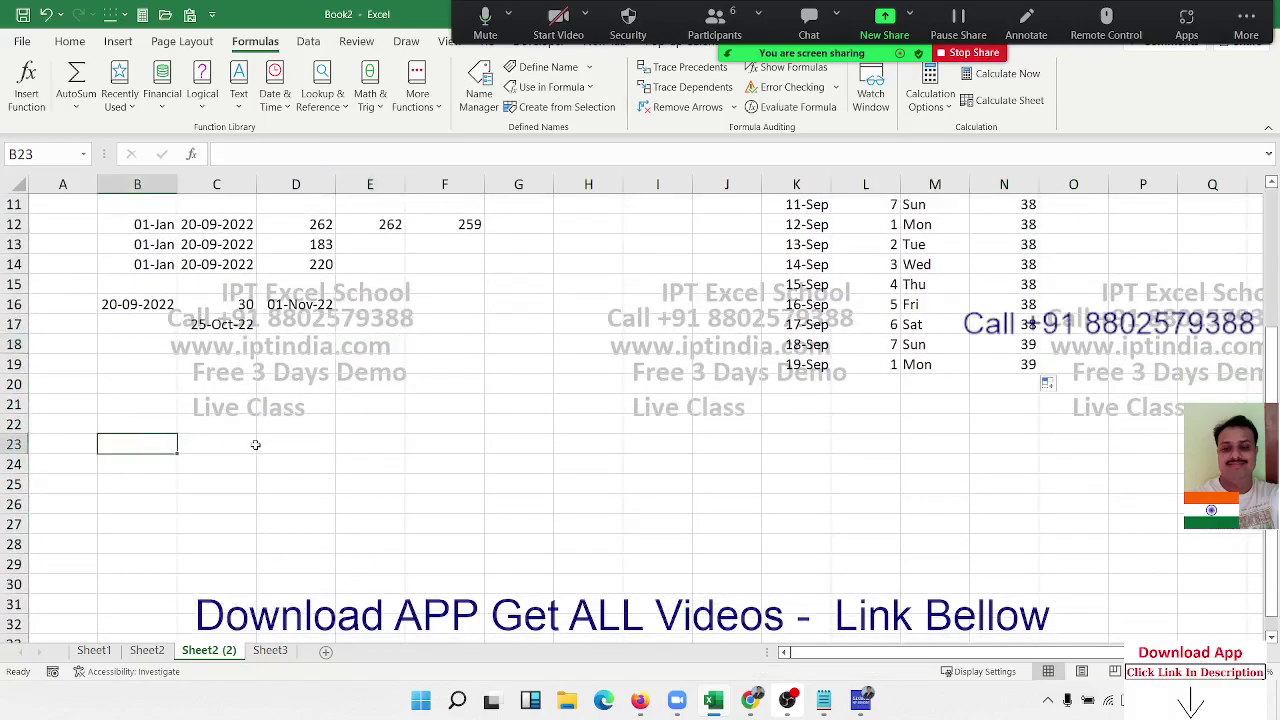
- Enter 1/1 in B23 and =EOMONTH(B23,0) in C23, formatted as the date 31-Jan-22
{"action": "type", "text": "1/1"}
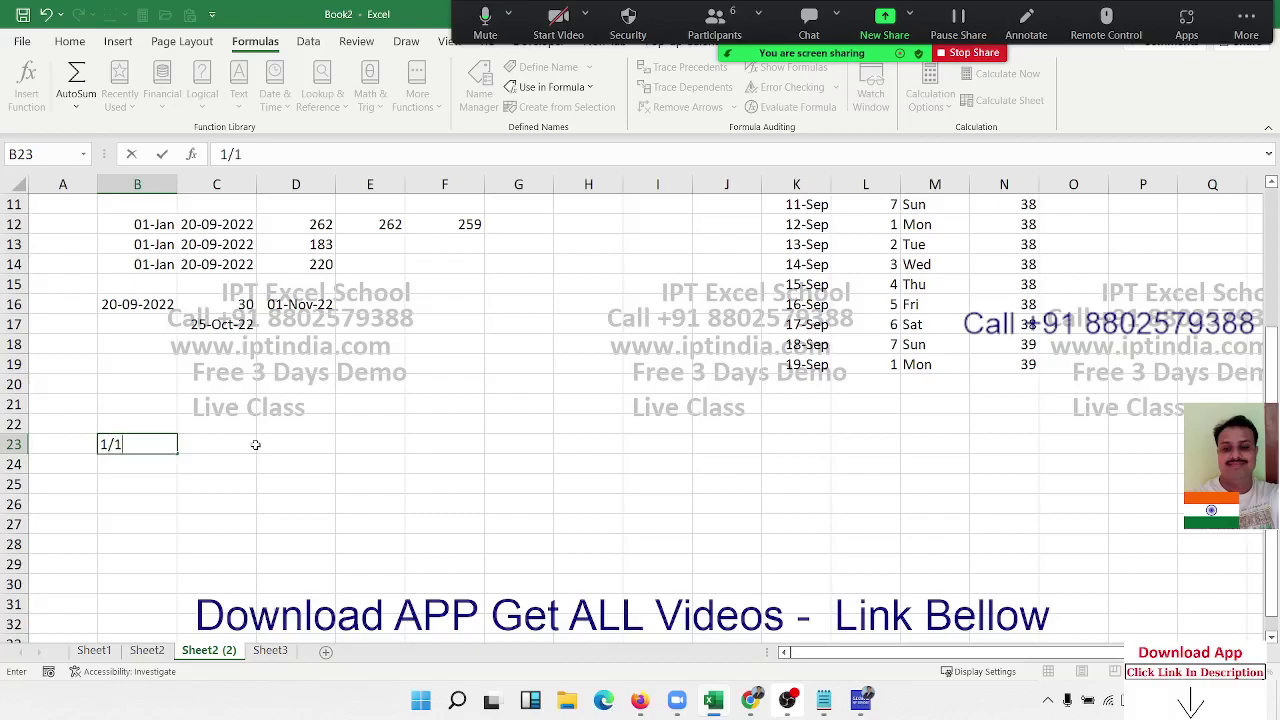
{"action": "key", "text": "Tab"}
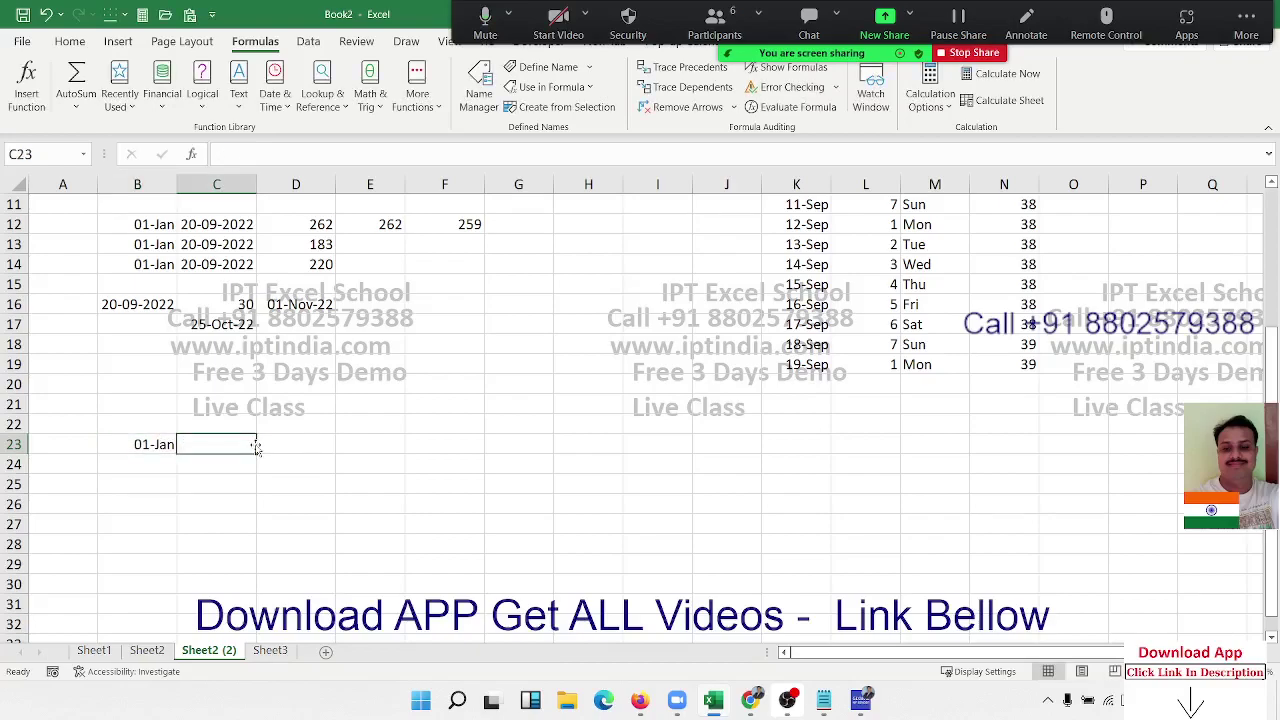
{"action": "type", "text": "=eo"}
{"action": "key", "text": "Tab"}
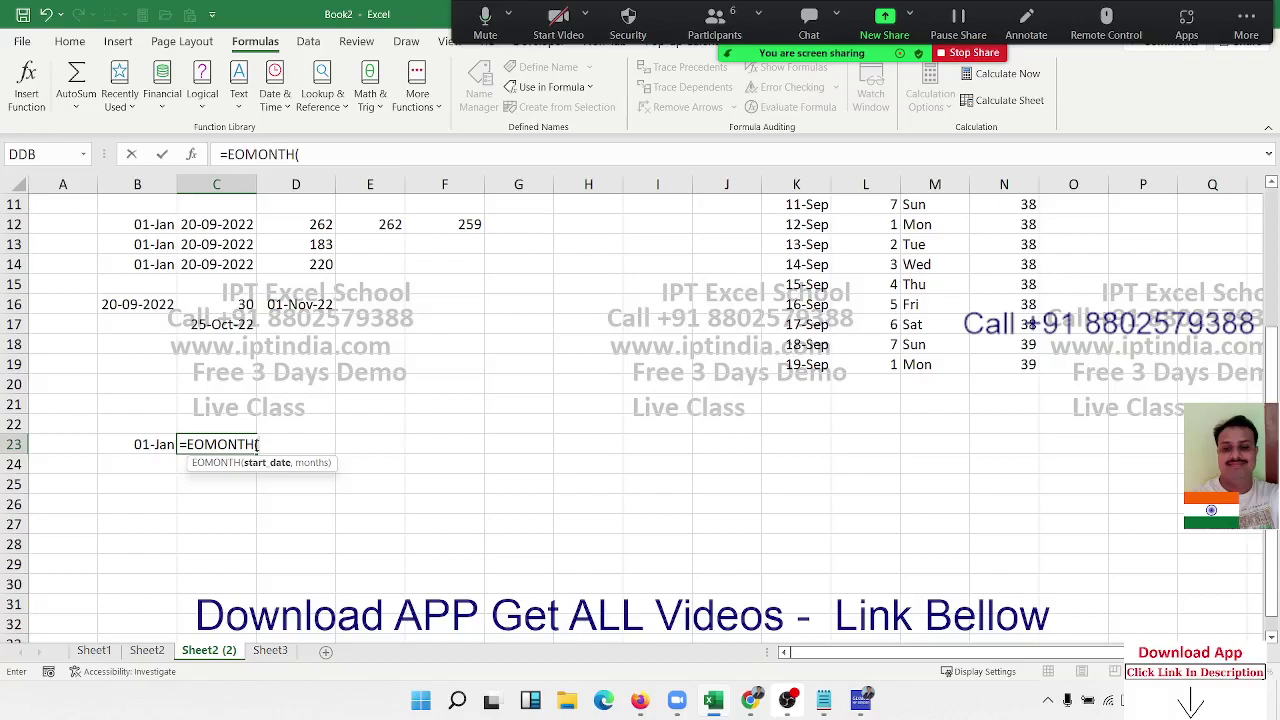
{"action": "left_click", "coordinate": [137, 444]}
{"action": "type", "text": ","}
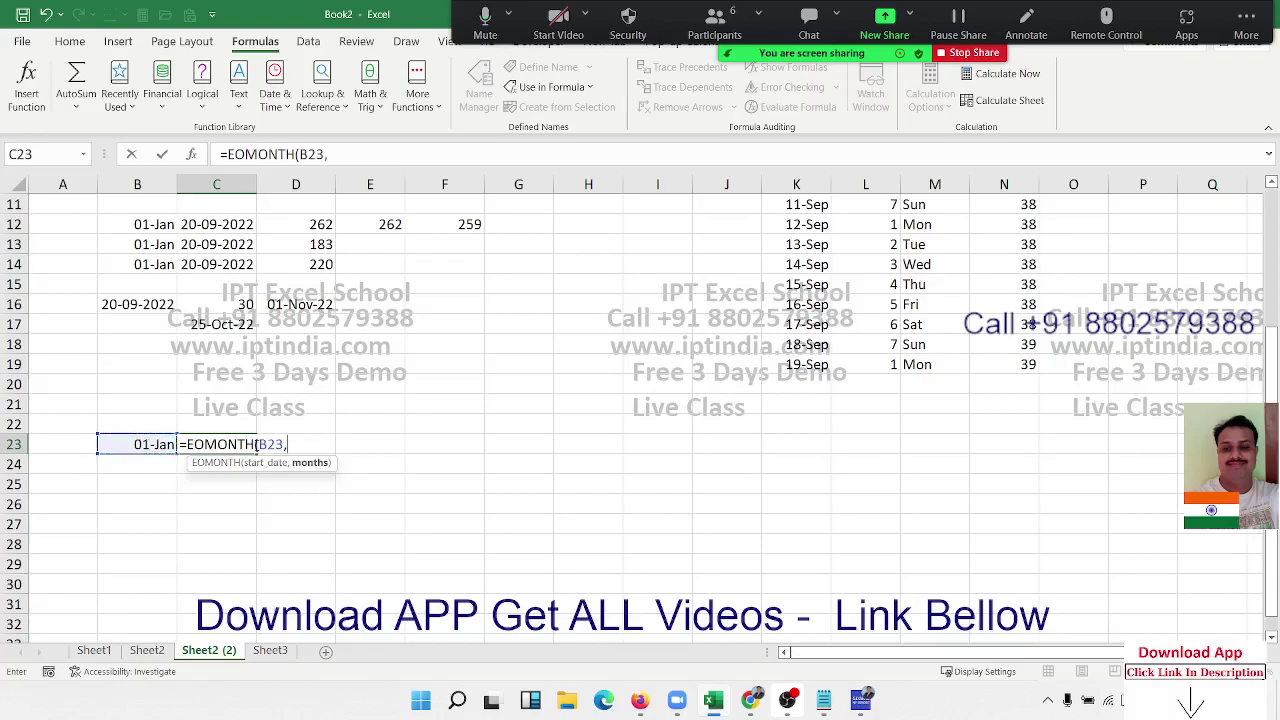
{"action": "type", "text": "0"}
{"action": "key", "text": "ctrl+Return"}
{"action": "key", "text": "ctrl+shift+3"}
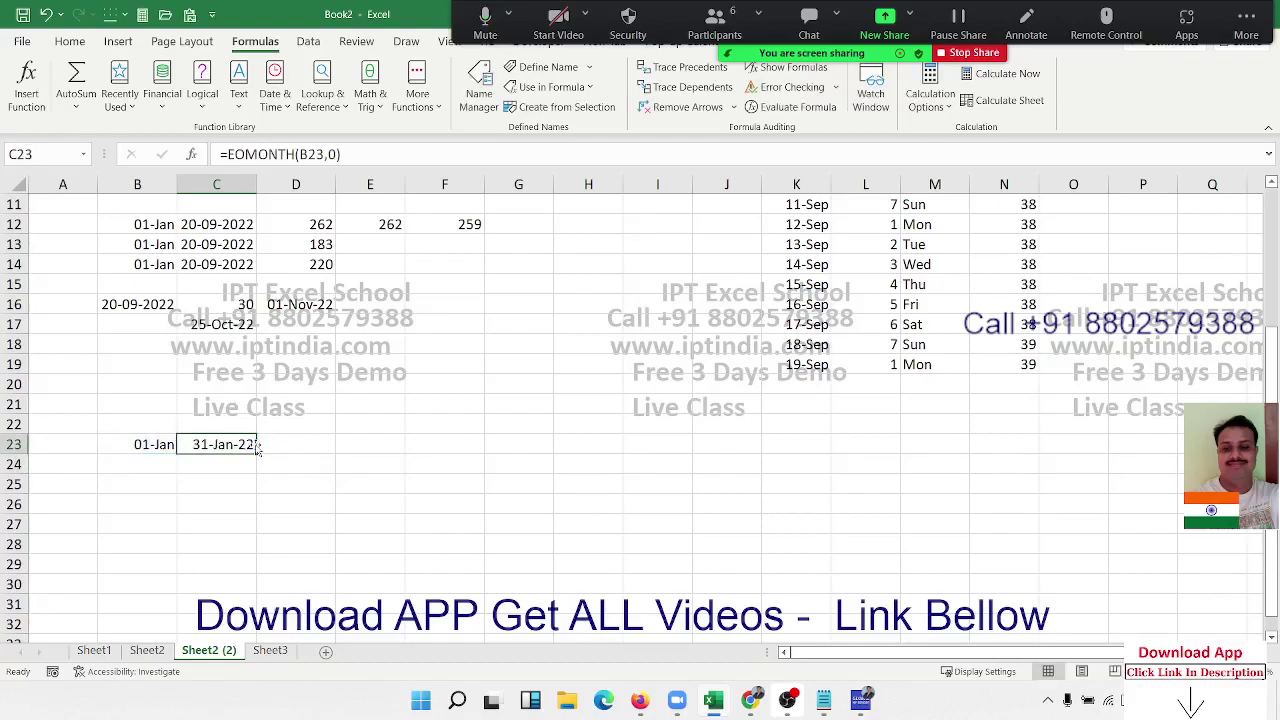
- Change B23 to 20-09-2022 so C23 recalculates to 30-Sep-22
{"action": "key", "text": "Left"}
{"action": "key", "text": "Right"}
{"action": "key", "text": "Left"}
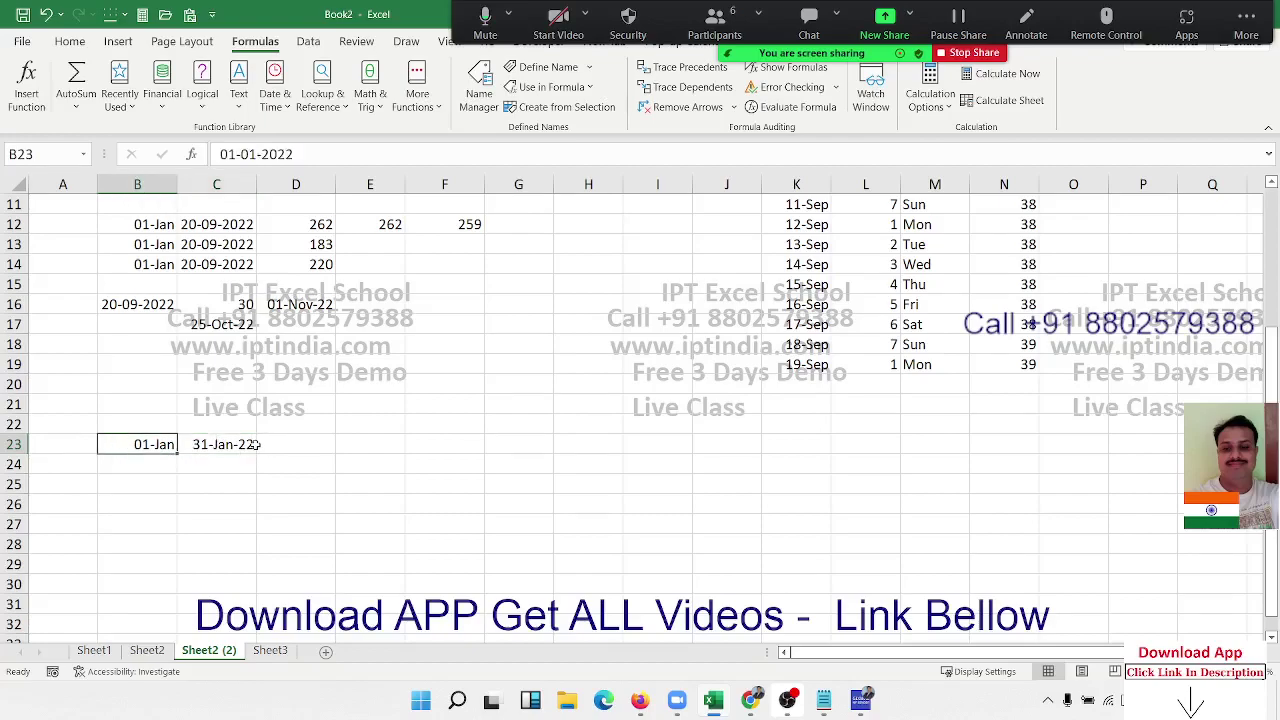
{"action": "type", "text": "20-09-2022"}
{"action": "key", "text": "Return"}
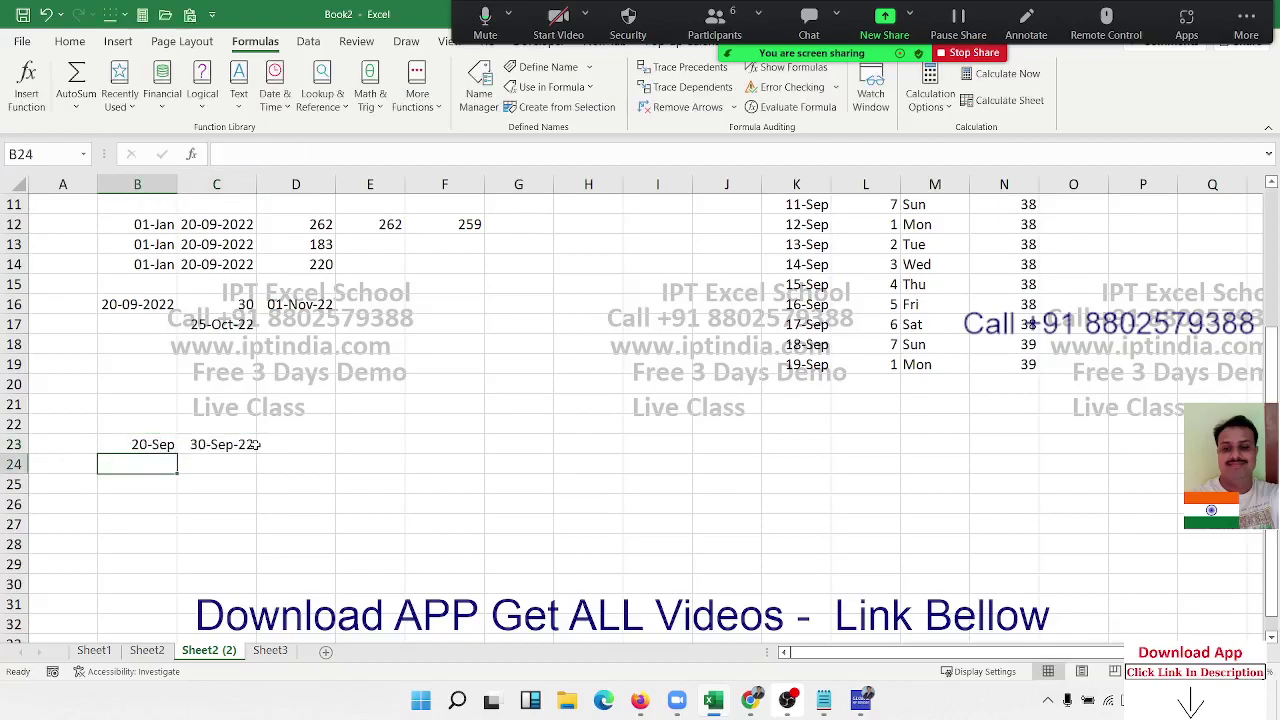
{"action": "left_click", "coordinate": [255, 448]}
{"action": "key", "text": "Down"}
{"action": "key", "text": "Down"}
- Add the labels Date, Start and End, and insert today's date 20-09-2022 in C25
{"action": "key", "text": "Left"}
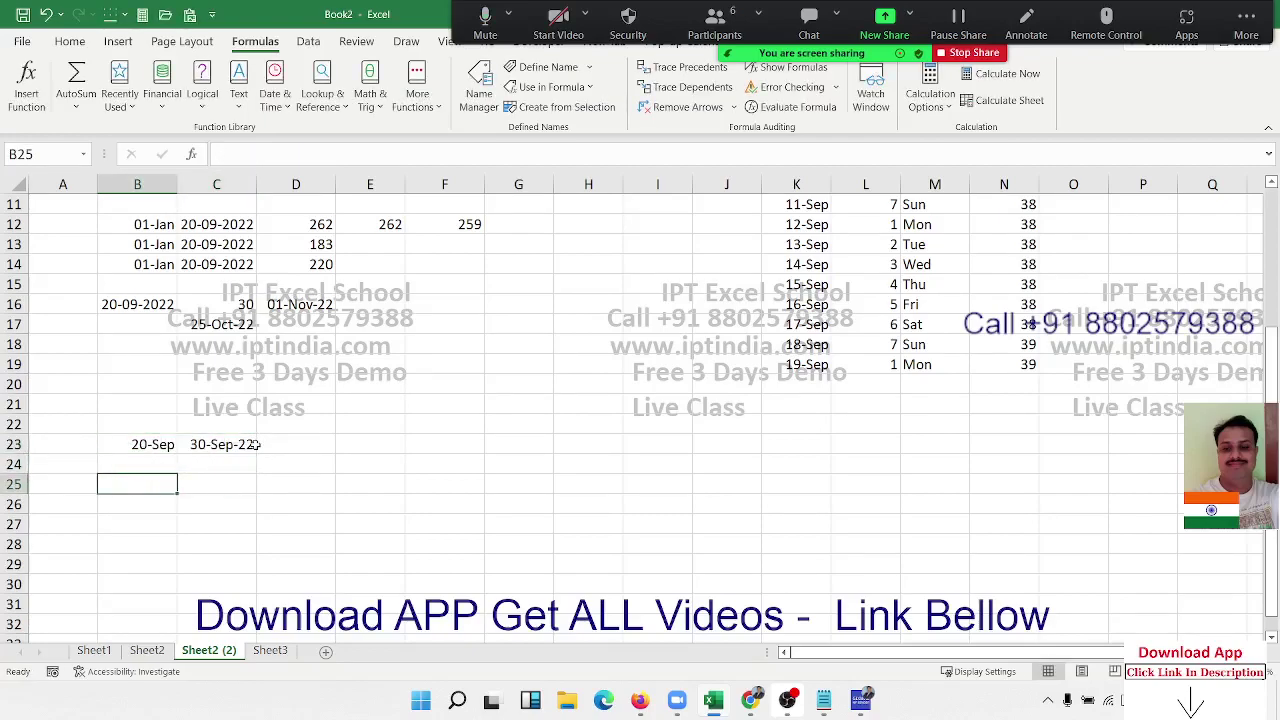
{"action": "type", "text": "Da"}
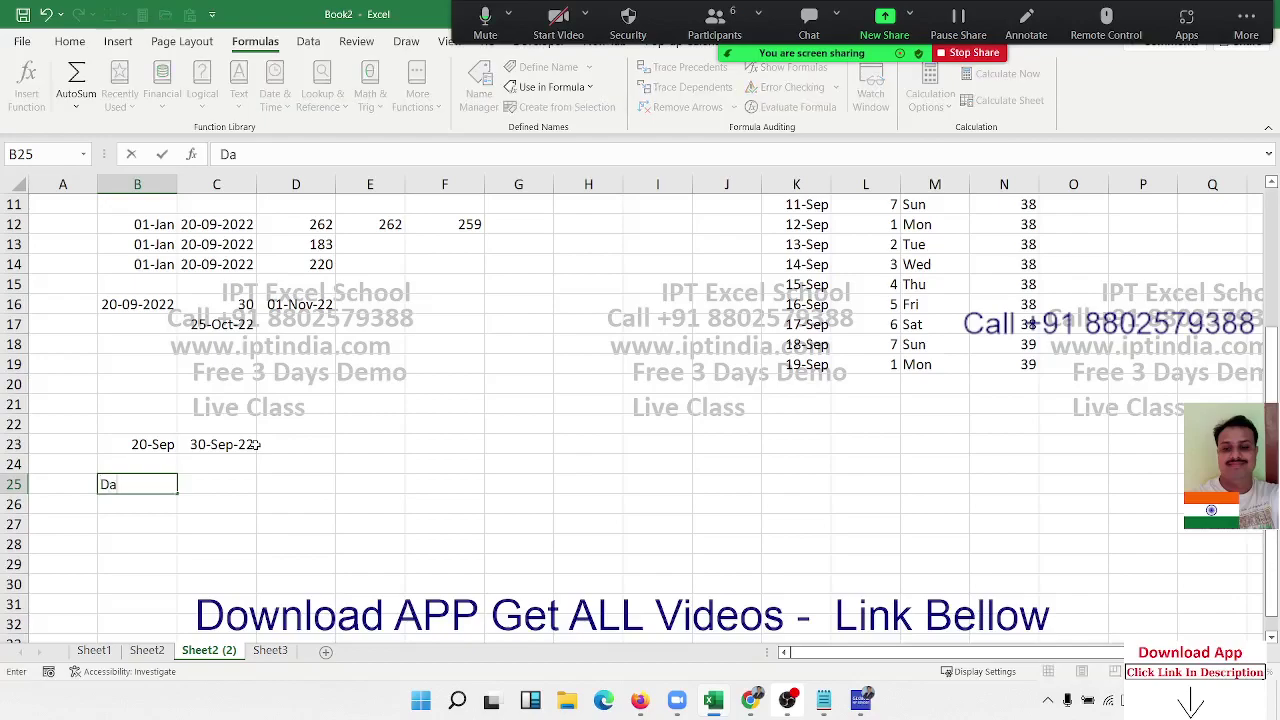
{"action": "type", "text": "te"}
{"action": "key", "text": "Down"}
{"action": "key", "text": "Down"}
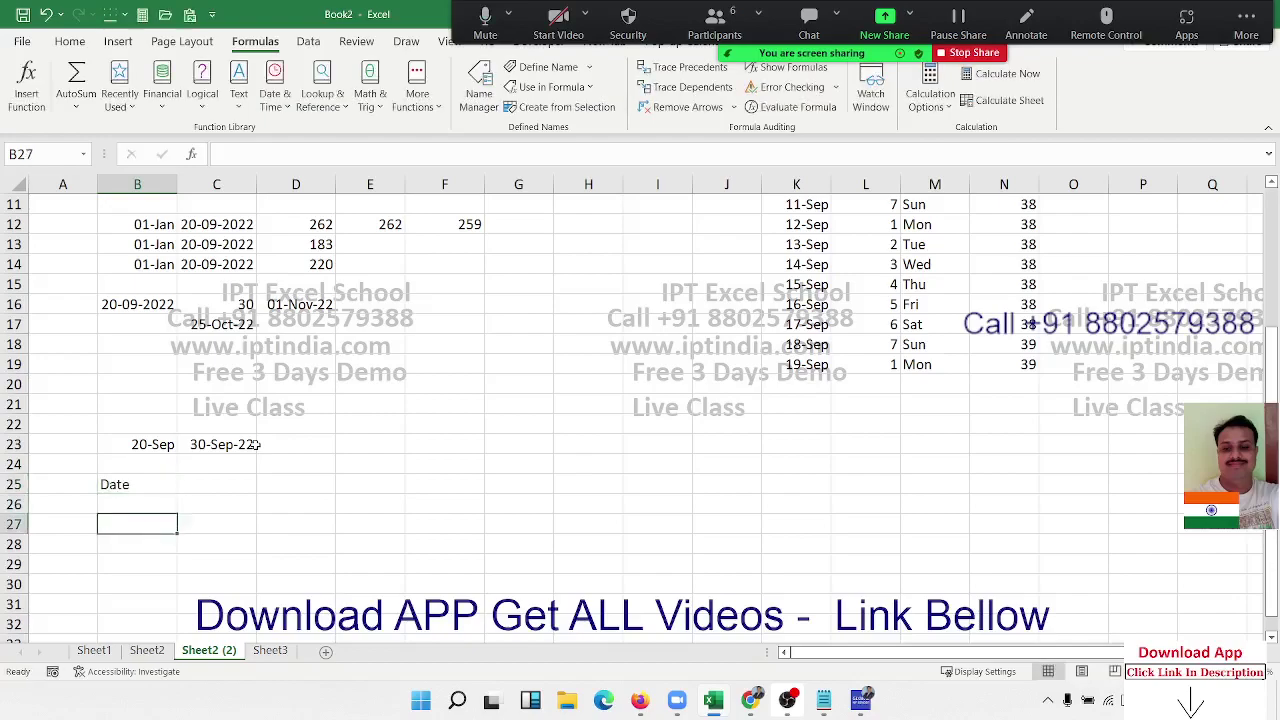
{"action": "type", "text": "Start"}
{"action": "key", "text": "Tab"}
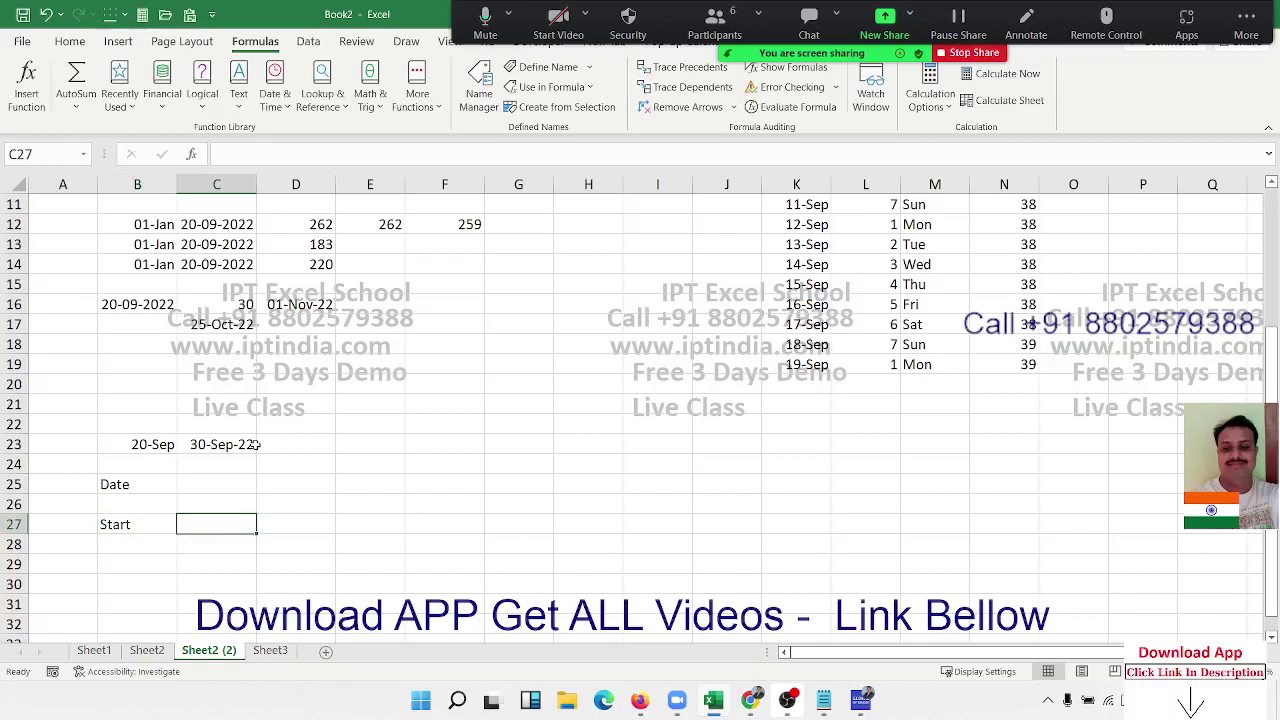
{"action": "type", "text": "End"}
{"action": "key", "text": "Return"}
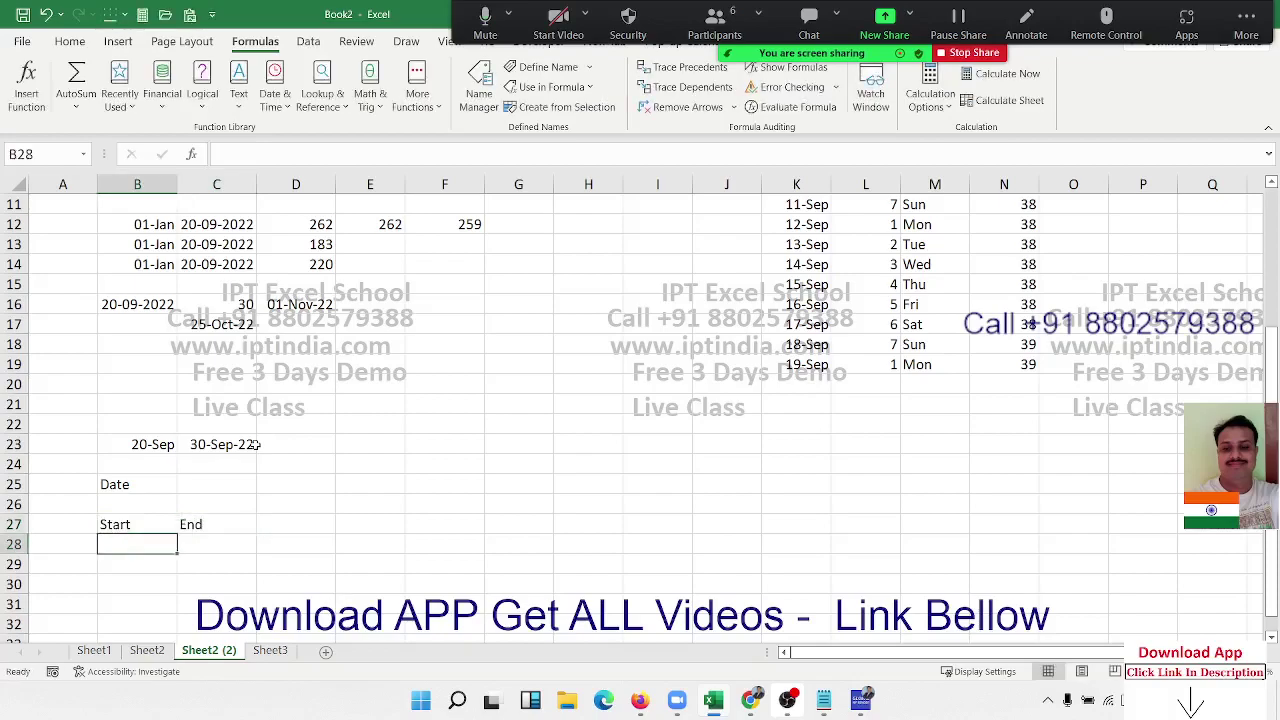
{"action": "key", "text": "Up"}
{"action": "key", "text": "Up"}
{"action": "key", "text": "Up"}
{"action": "key", "text": "Right"}
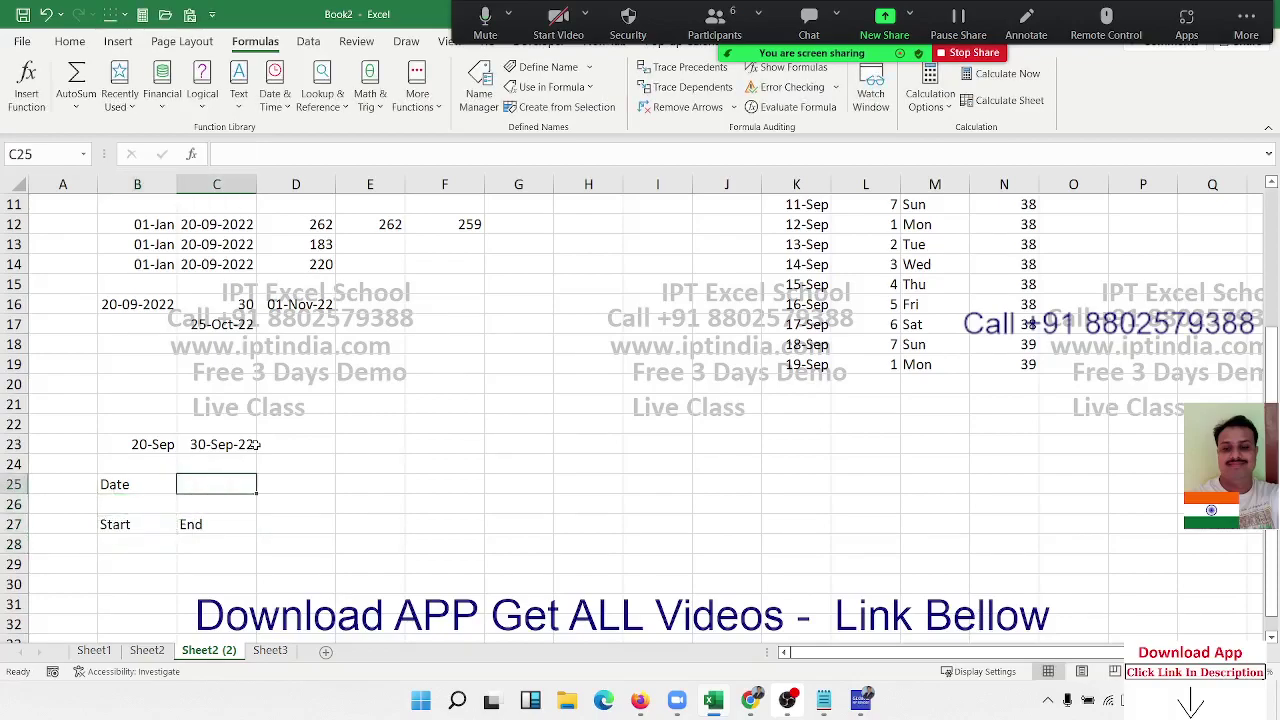
{"action": "key", "text": "ctrl+semicolon"}
{"action": "key", "text": "Return"}
{"action": "key", "text": "Return"}
{"action": "key", "text": "Return"}
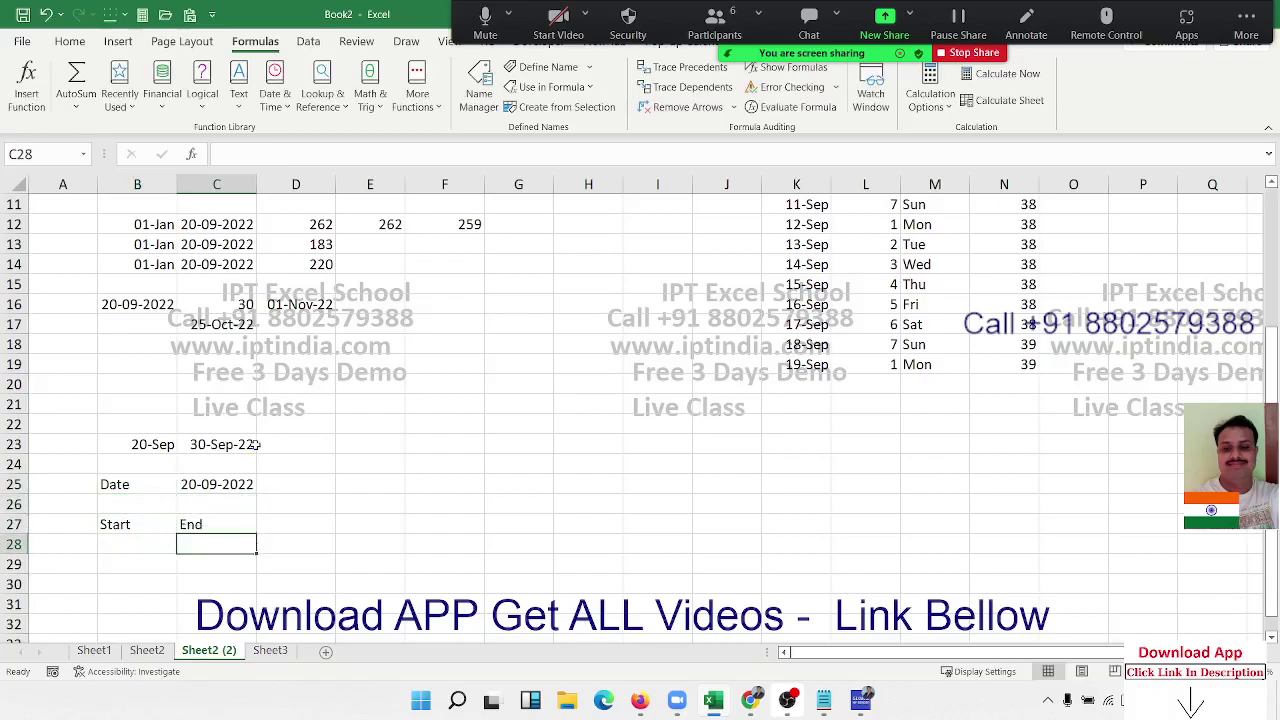
- Enter =EOMONTH(C25,0) in C28 and format it as the date 30-Sep-22
{"action": "type", "text": "=eo"}
{"action": "key", "text": "Tab"}
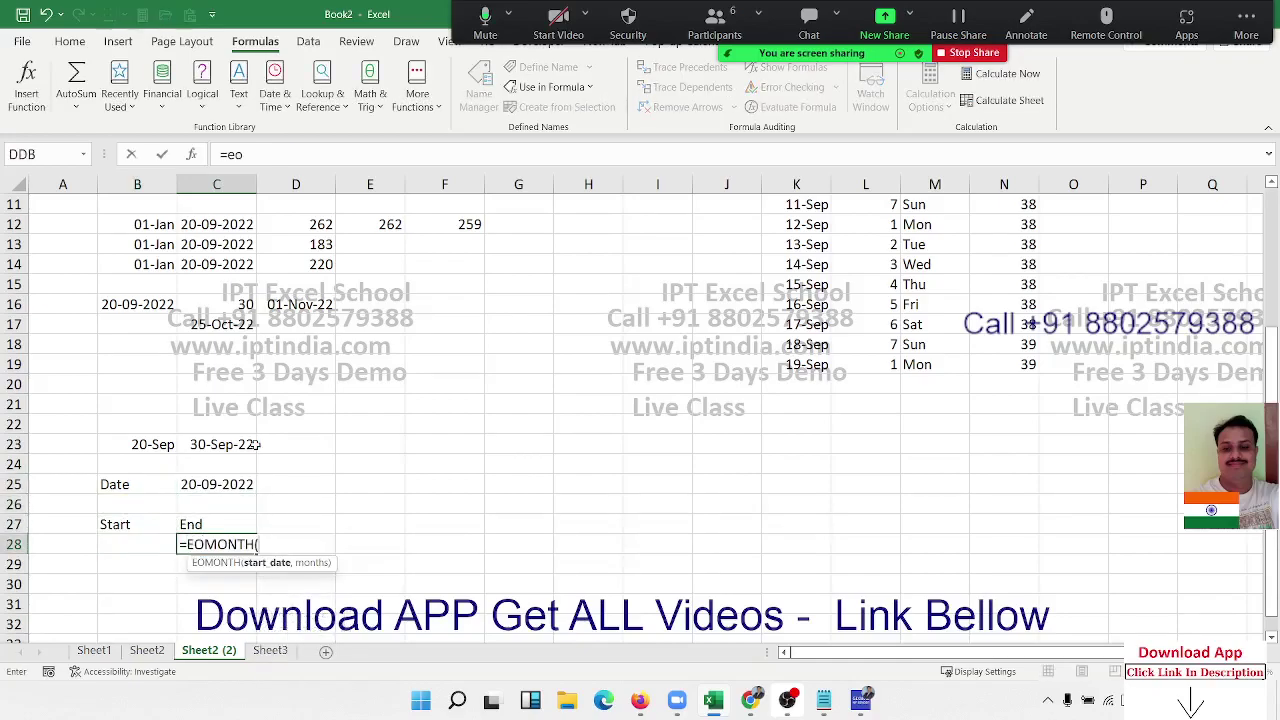
{"action": "key", "text": "Up"}
{"action": "key", "text": "Up"}
{"action": "key", "text": "Up"}
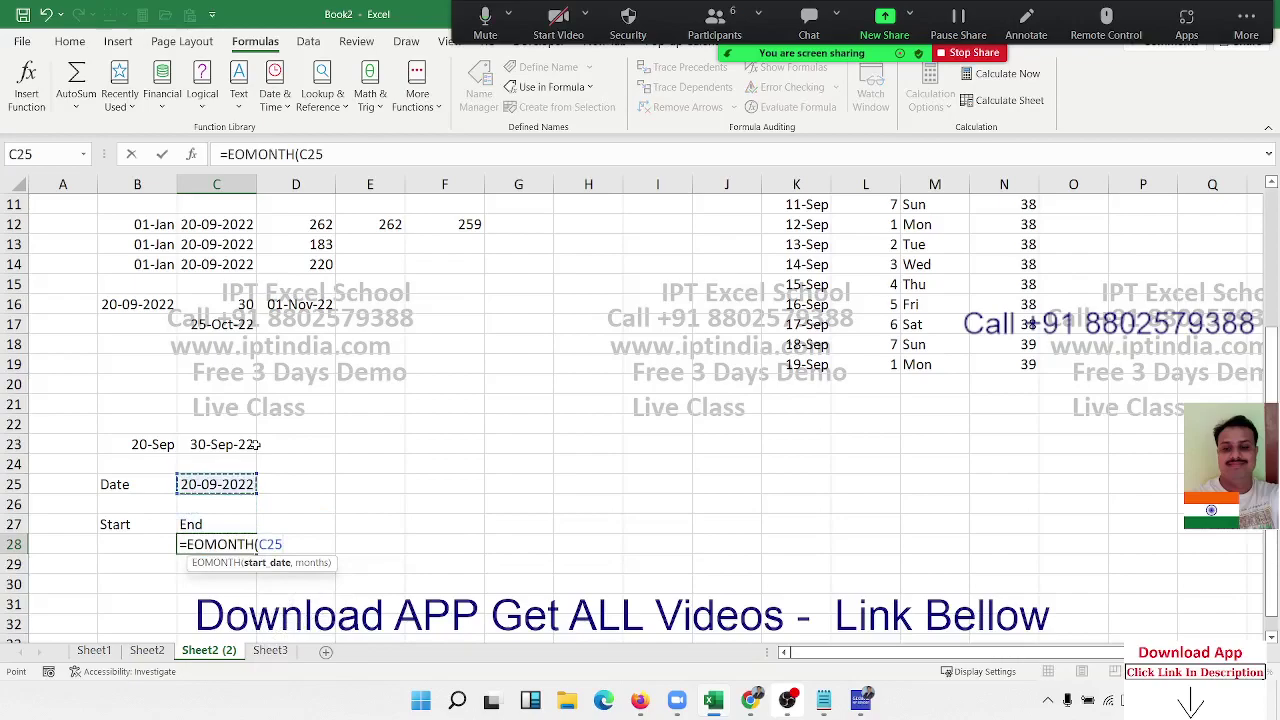
{"action": "type", "text": ",0"}
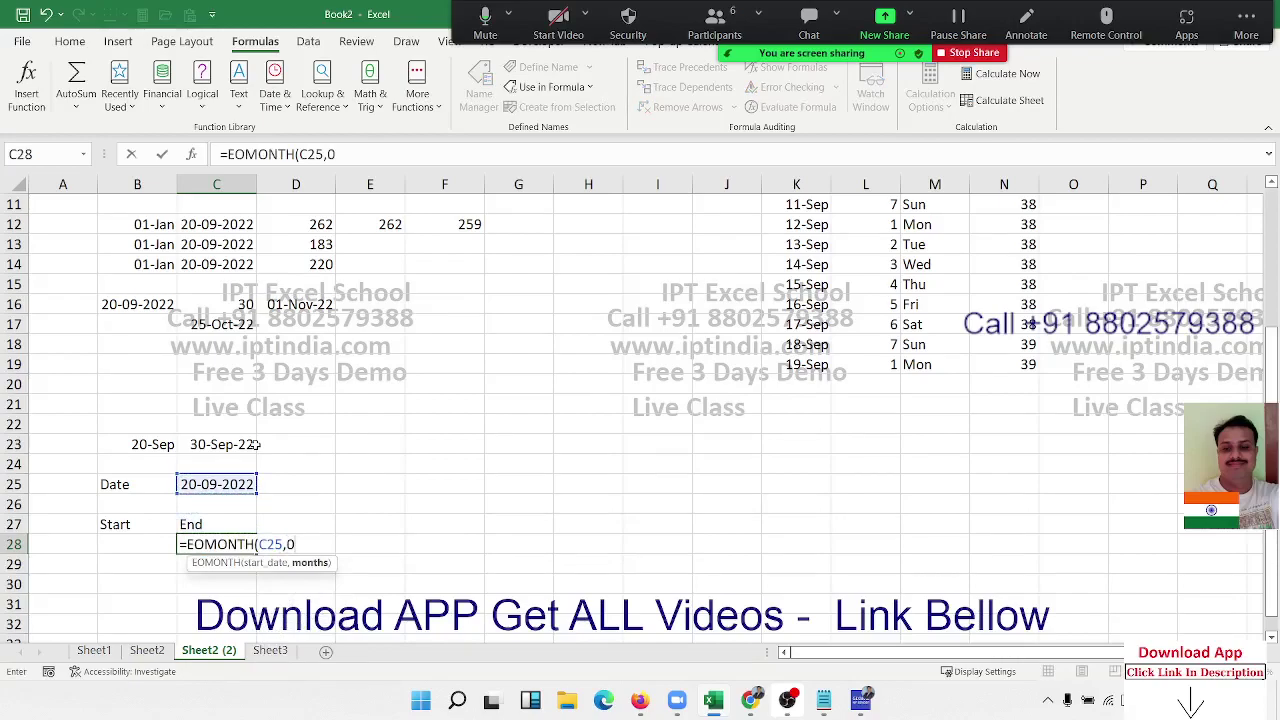
{"action": "type", "text": ")"}
{"action": "key", "text": "Return"}
{"action": "key", "text": "Up"}
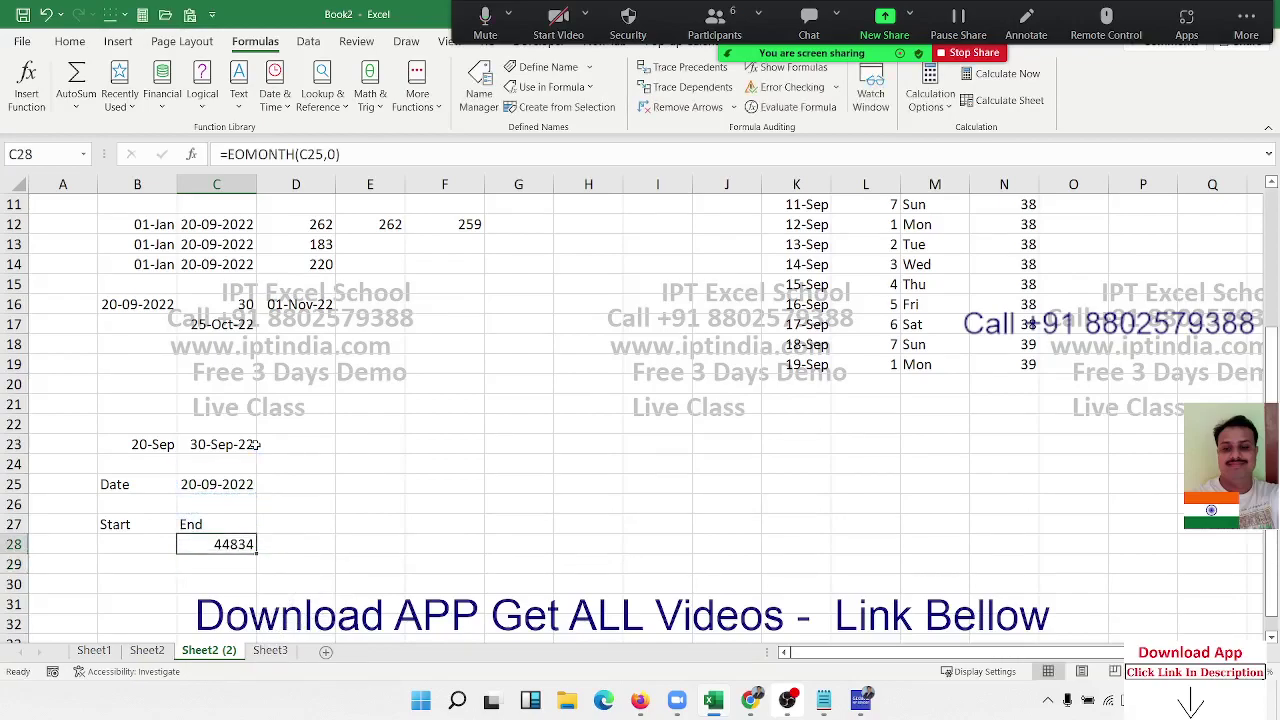
{"action": "key", "text": "ctrl+shift+3"}
{"action": "key", "text": "Left"}
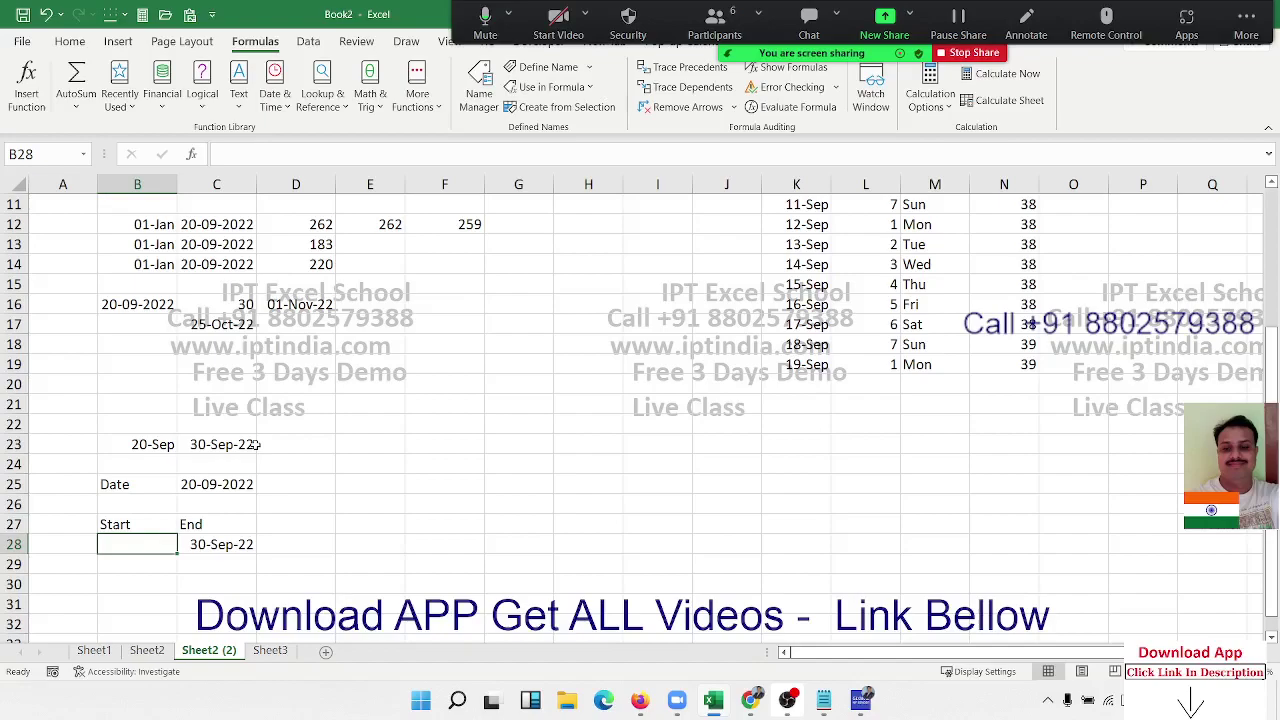
- Enter =EOMONTH(C25,-1) in B28 and format it as a date
{"action": "type", "text": "=day("}
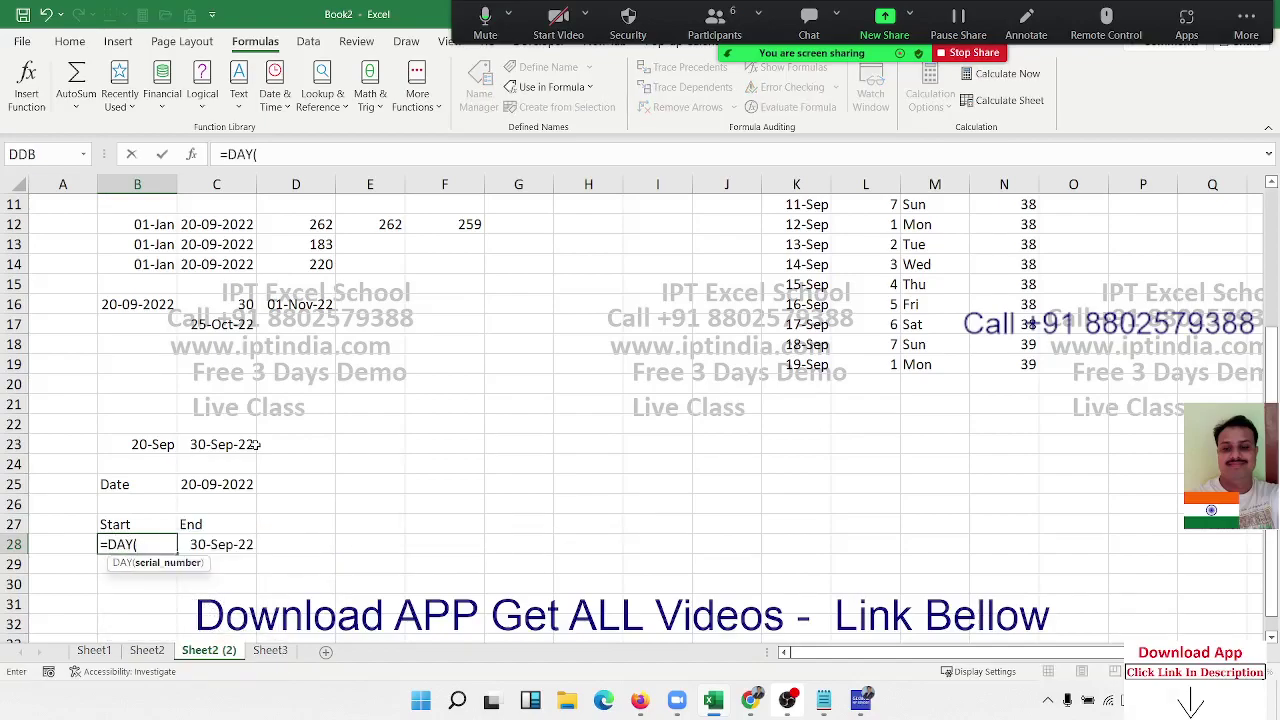
{"action": "key", "text": "Escape"}
{"action": "type", "text": "="}
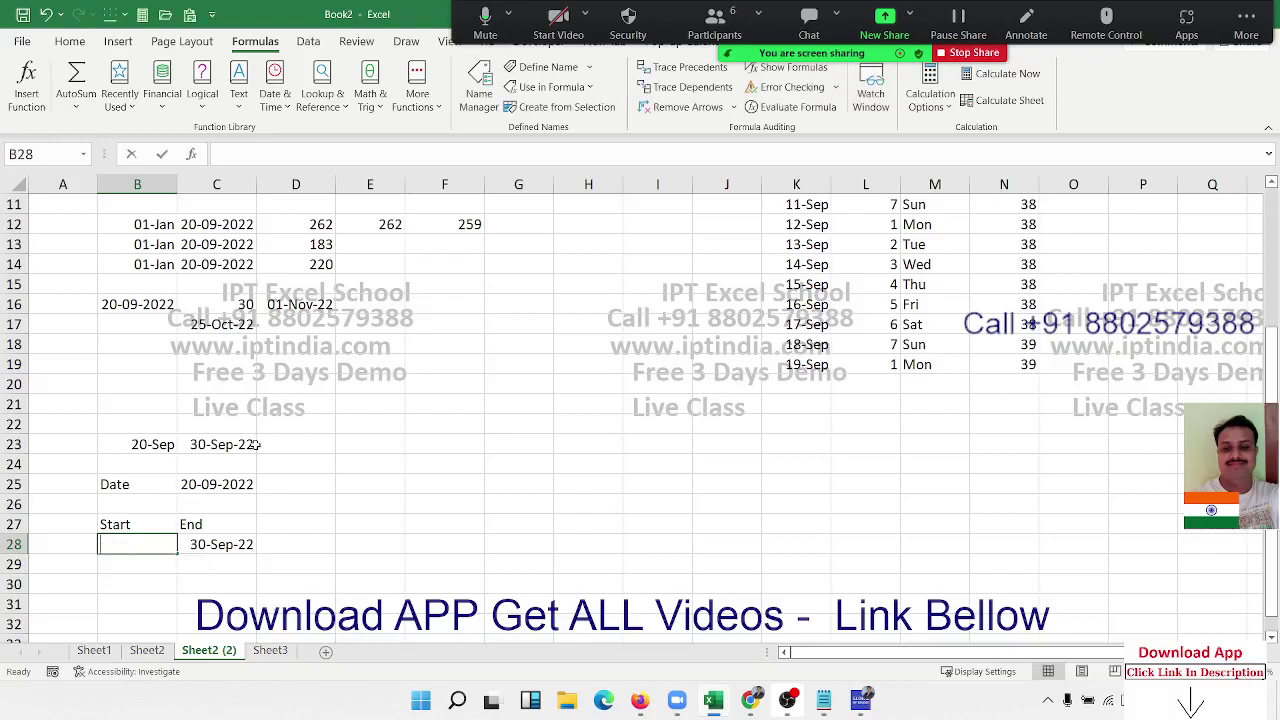
{"action": "type", "text": "eo"}
{"action": "key", "text": "Tab"}
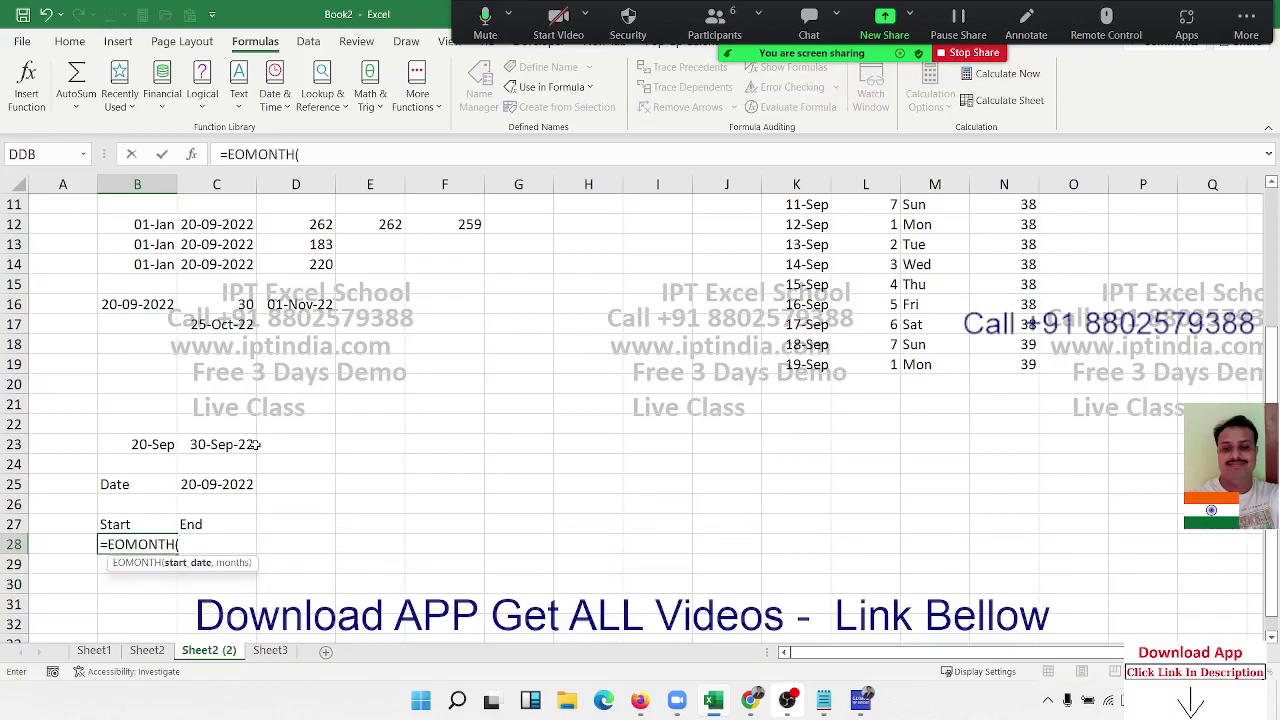
{"action": "key", "text": "Up"}
{"action": "key", "text": "Up"}
{"action": "key", "text": "Up"}
{"action": "key", "text": "Right"}
{"action": "key", "text": "Up"}
{"action": "key", "text": "Down"}
{"action": "type", "text": ","}
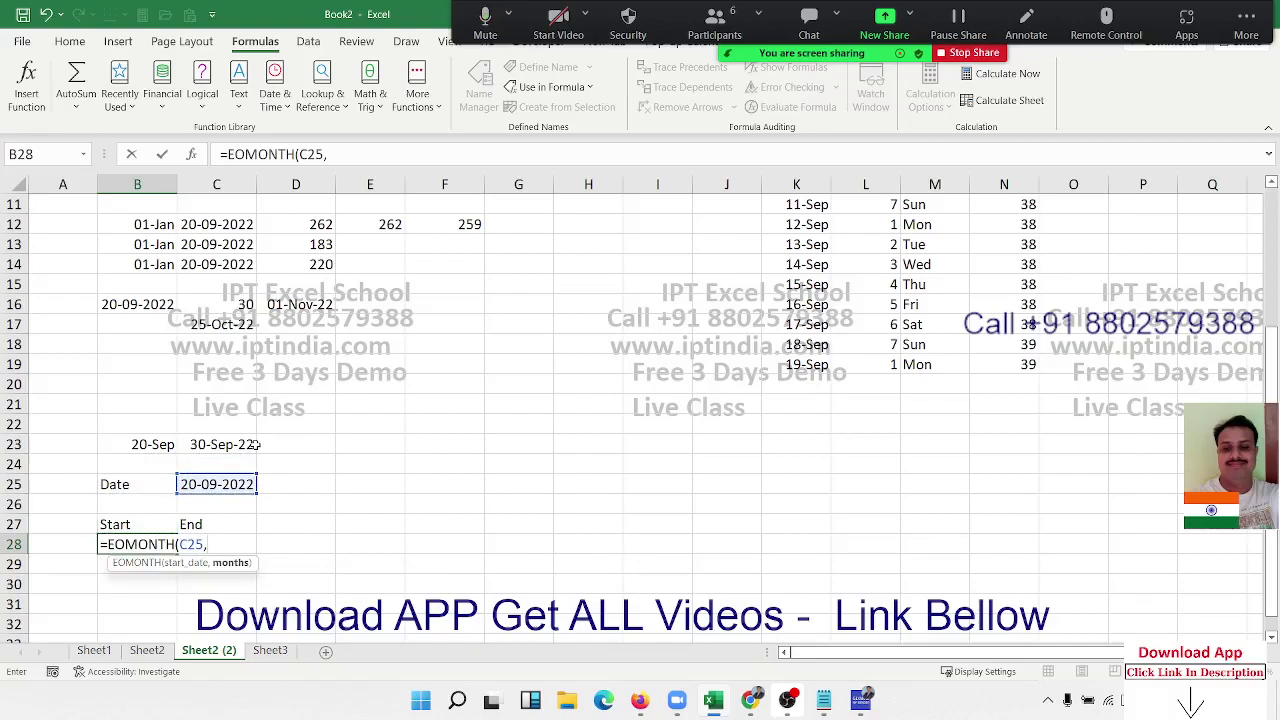
{"action": "type", "text": "-1"}
{"action": "type", "text": ")"}
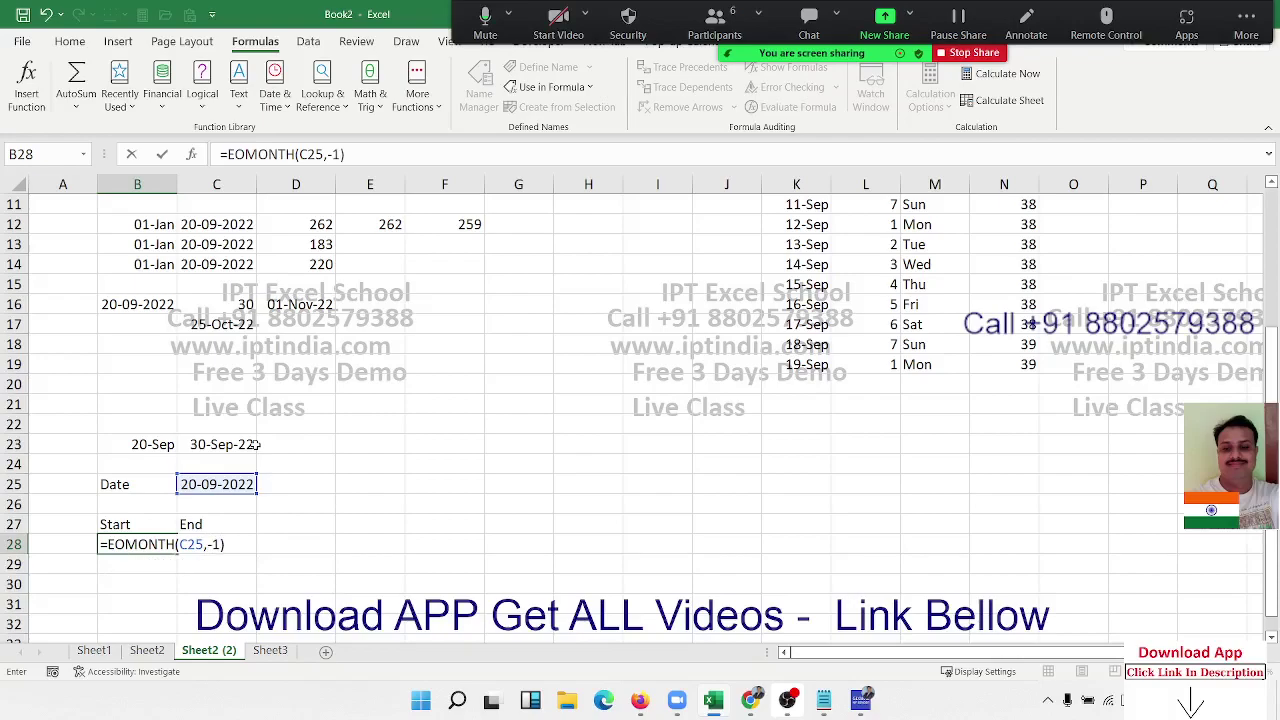
{"action": "key", "text": "ctrl+Return"}
{"action": "key", "text": "ctrl+shift+3"}
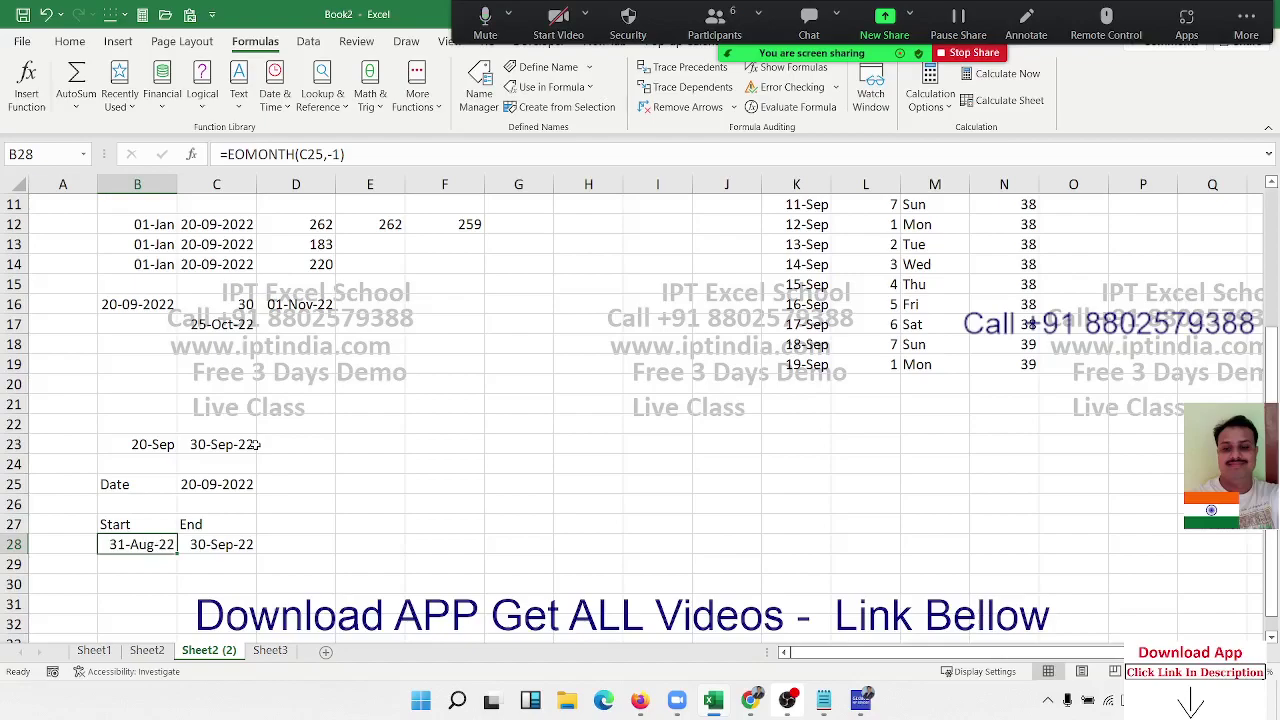
- Append +1 so B28 gives 01-Sep-22, then compare it with the 30-Sep-22 end date
{"action": "left_click", "coordinate": [389, 158]}
{"action": "type", "text": "+1"}
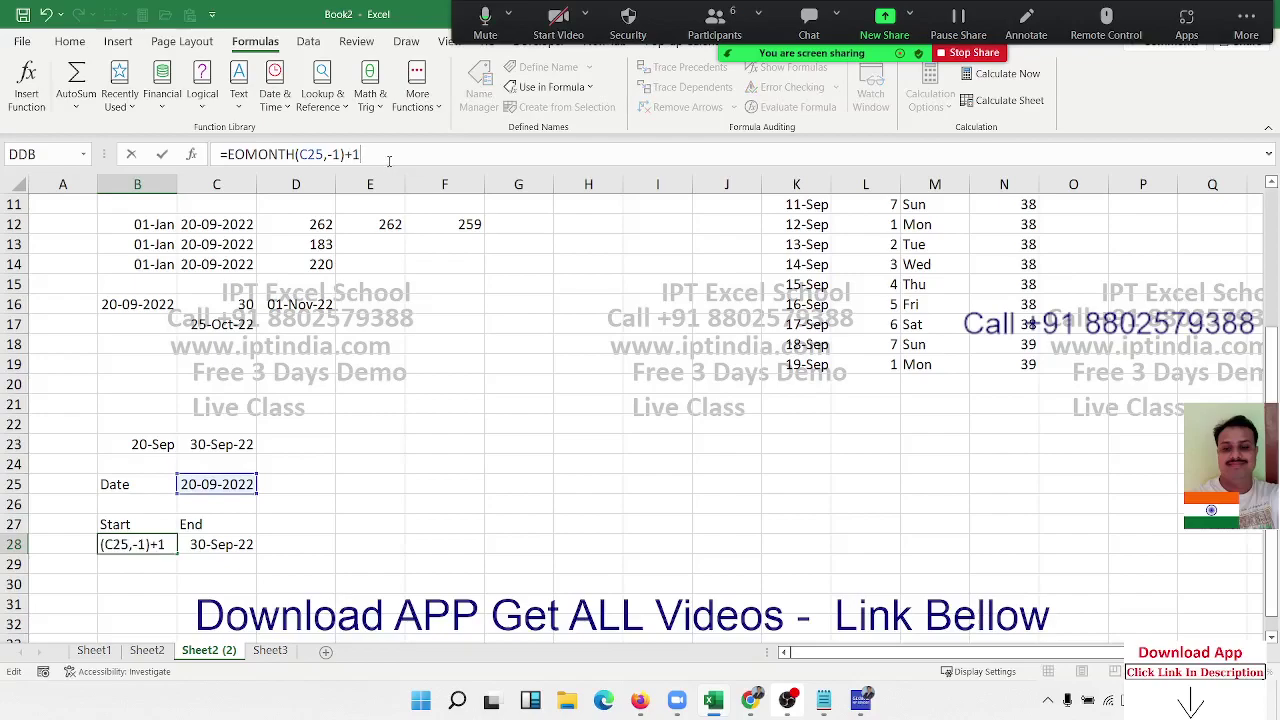
{"action": "key", "text": "ctrl+Return"}
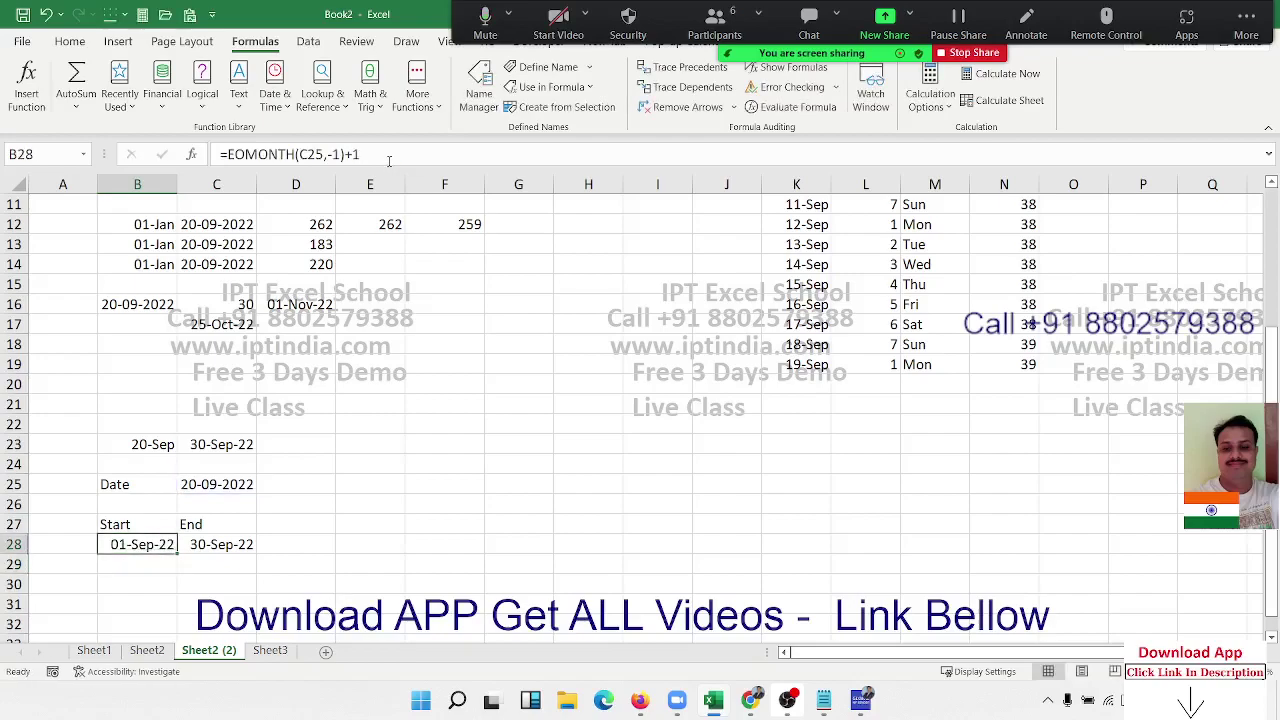
{"action": "key", "text": "Right"}
{"action": "key", "text": "Up"}
{"action": "key", "text": "Up"}
{"action": "key", "text": "Up"}
{"action": "key", "text": "Down"}
{"action": "key", "text": "Down"}
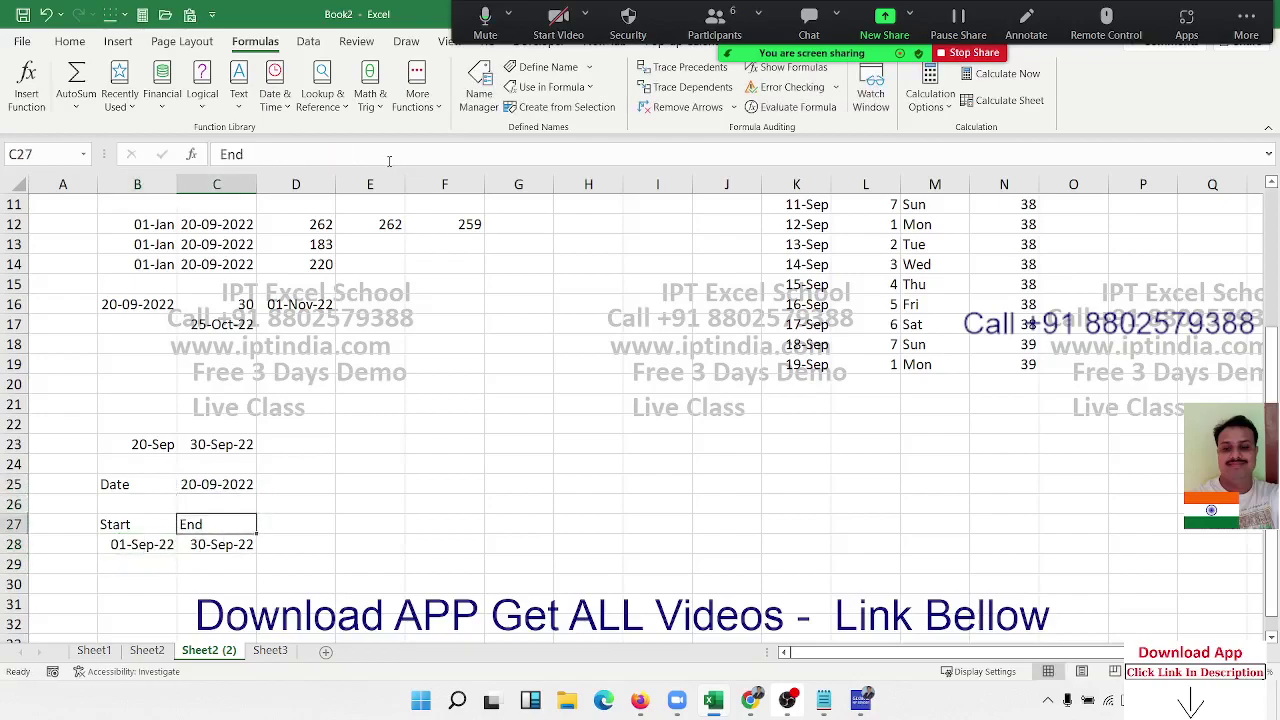
{"action": "key", "text": "Down"}
{"action": "key", "text": "Left"}
{"action": "key", "text": "Right"}
{"action": "key", "text": "Left"}
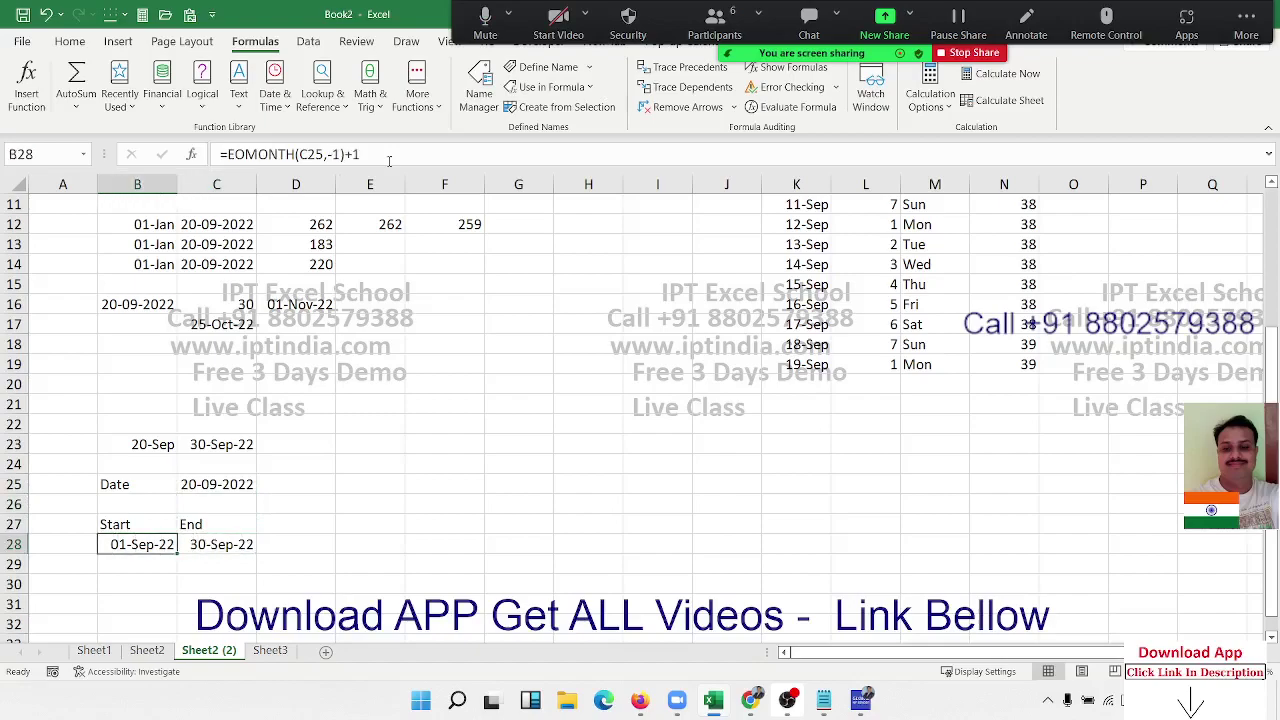
{"action": "key", "text": "Right"}
{"action": "key", "text": "Left"}
{"action": "key", "text": "Left"}
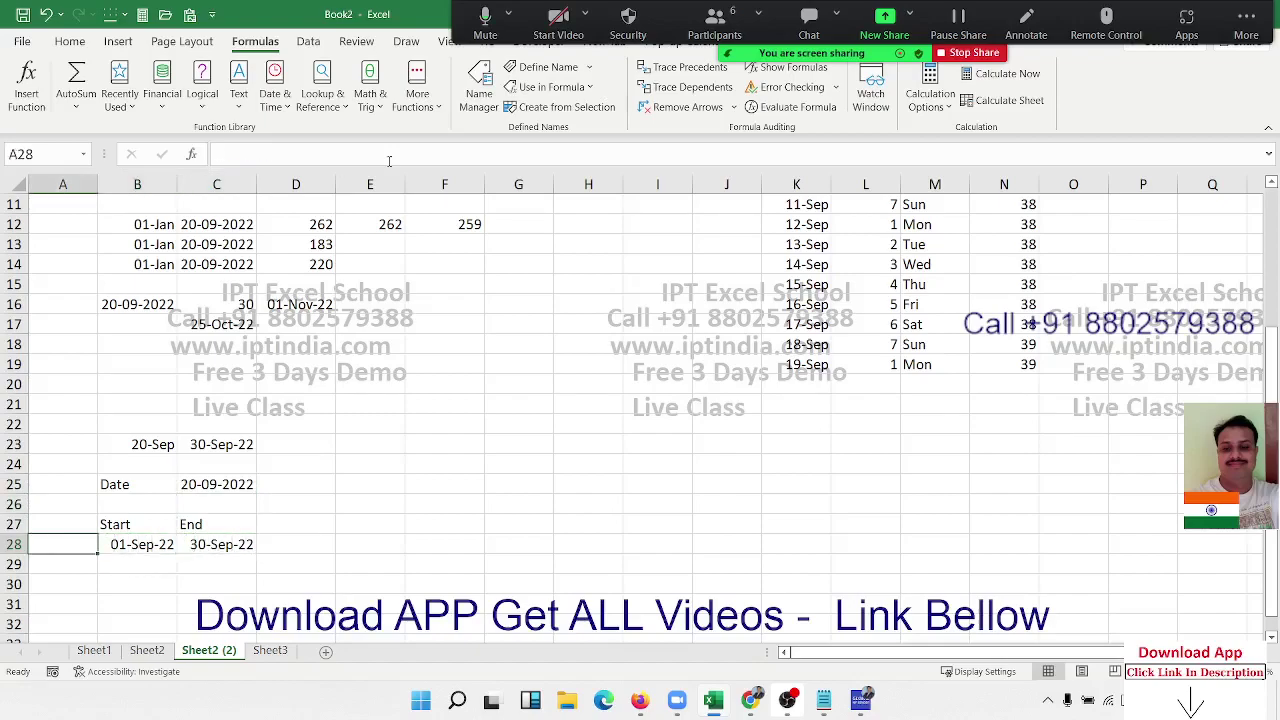
{"action": "key", "text": "Right"}
{"action": "key", "text": "Right"}
{"action": "key", "text": "Left"}
{"action": "key", "text": "Right"}
{"action": "key", "text": "Left"}
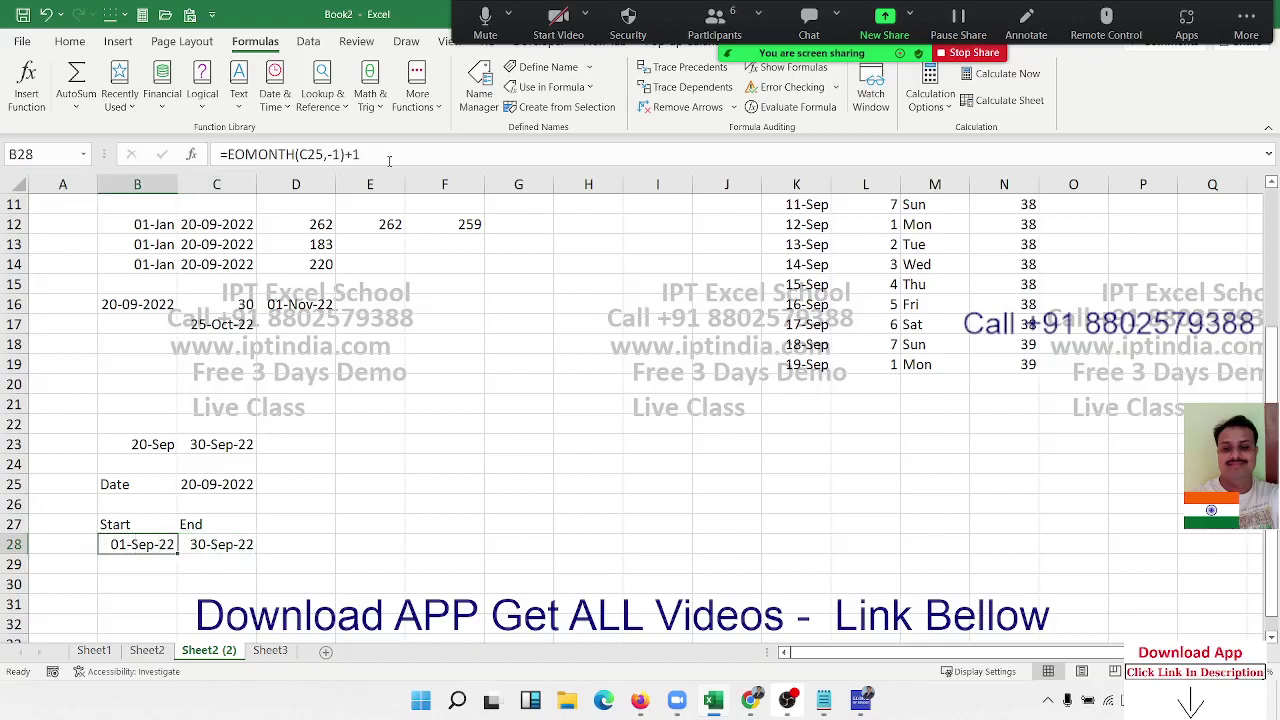
{"action": "key", "text": "Right"}
{"action": "key", "text": "Up"}
{"action": "key", "text": "Up"}
{"action": "key", "text": "Up"}
{"action": "key", "text": "Up"}
{"action": "key", "text": "Up"}
{"action": "key", "text": "Up"}
{"action": "key", "text": "Up"}
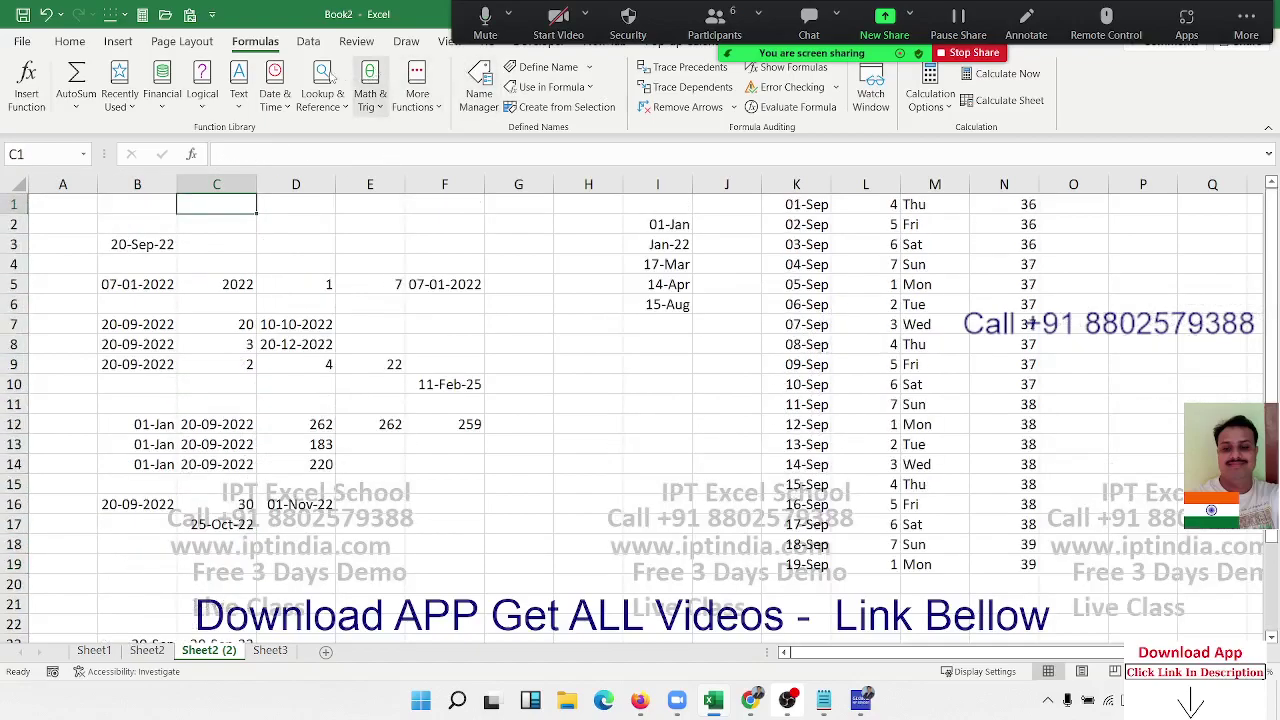
- Browse the Date & Time function list, then save the Book2 workbook
{"action": "left_click", "coordinate": [277, 106]}
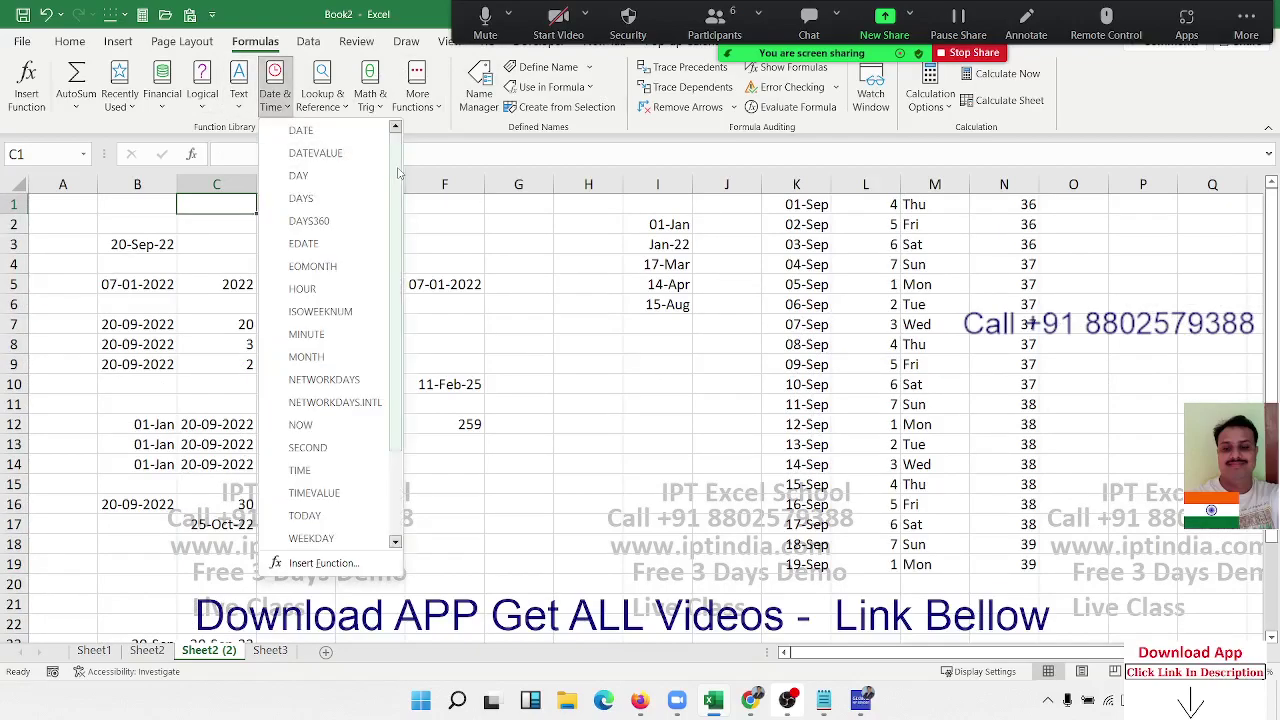
{"action": "left_click_drag", "start_coordinate": [397, 173], "coordinate": [391, 268]}
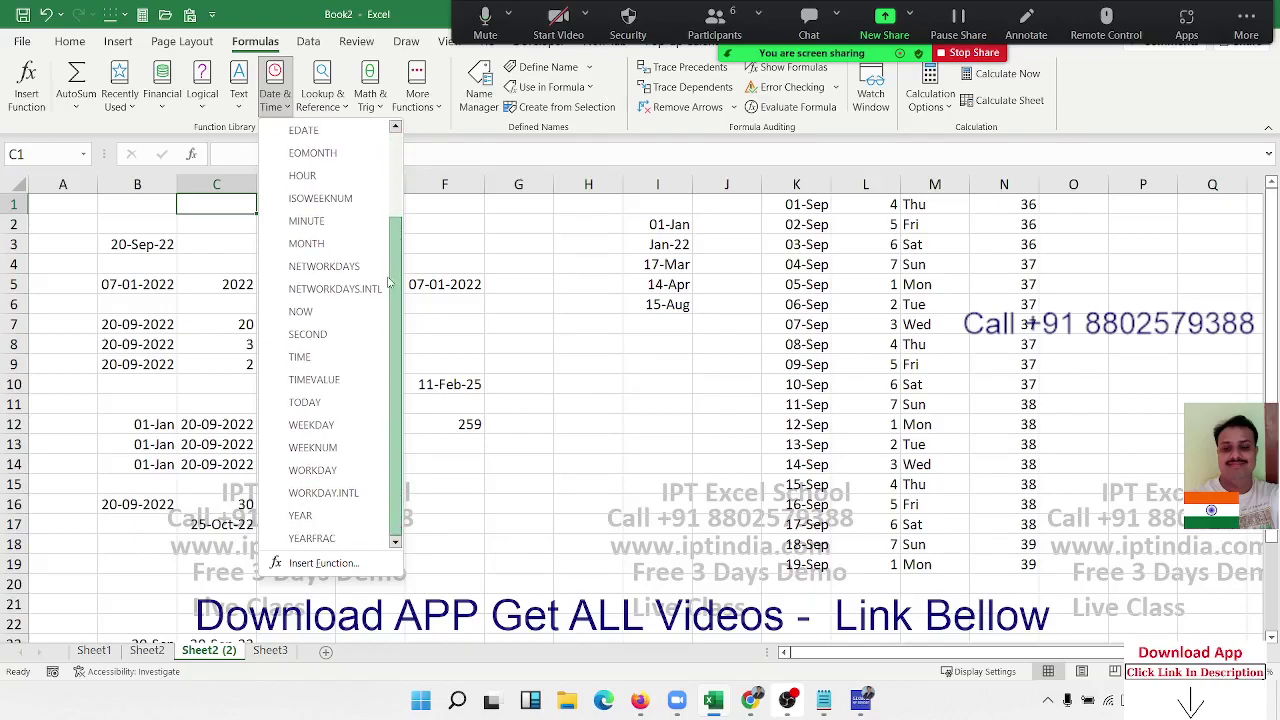
{"action": "left_click_drag", "start_coordinate": [395, 280], "coordinate": [395, 194]}
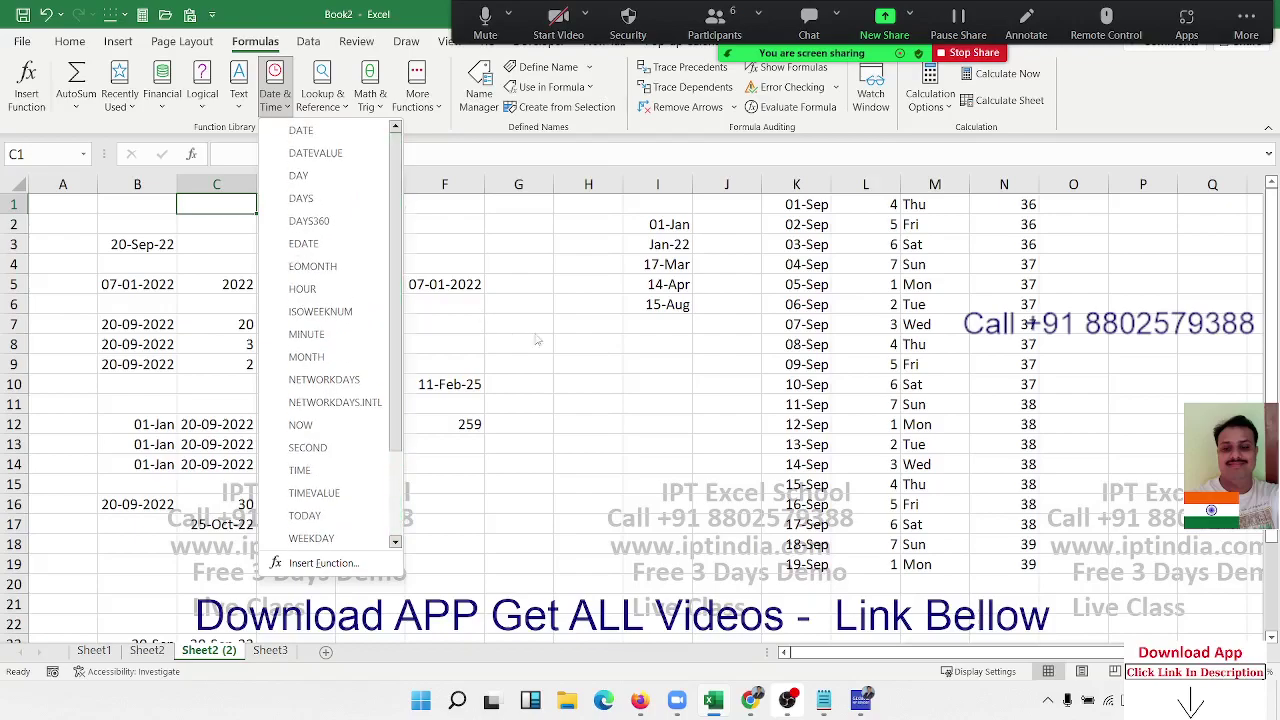
{"action": "key", "text": "Escape"}
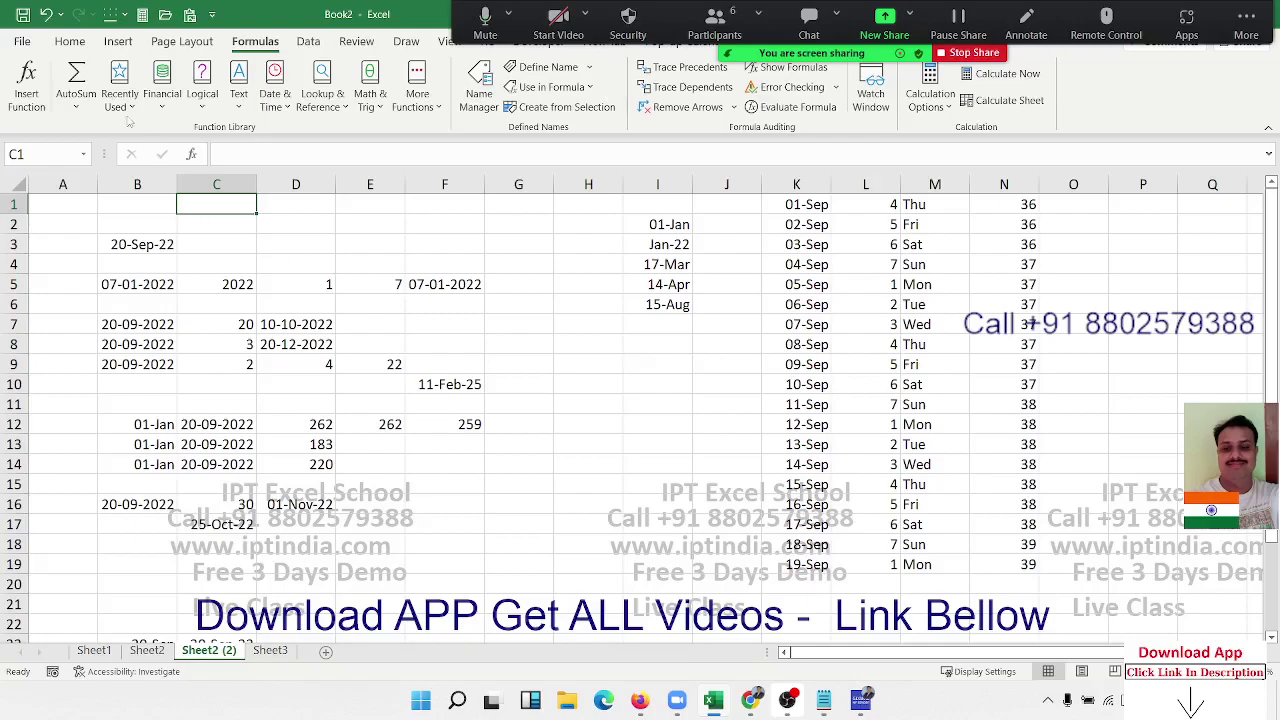
{"action": "left_click", "coordinate": [22, 14]}
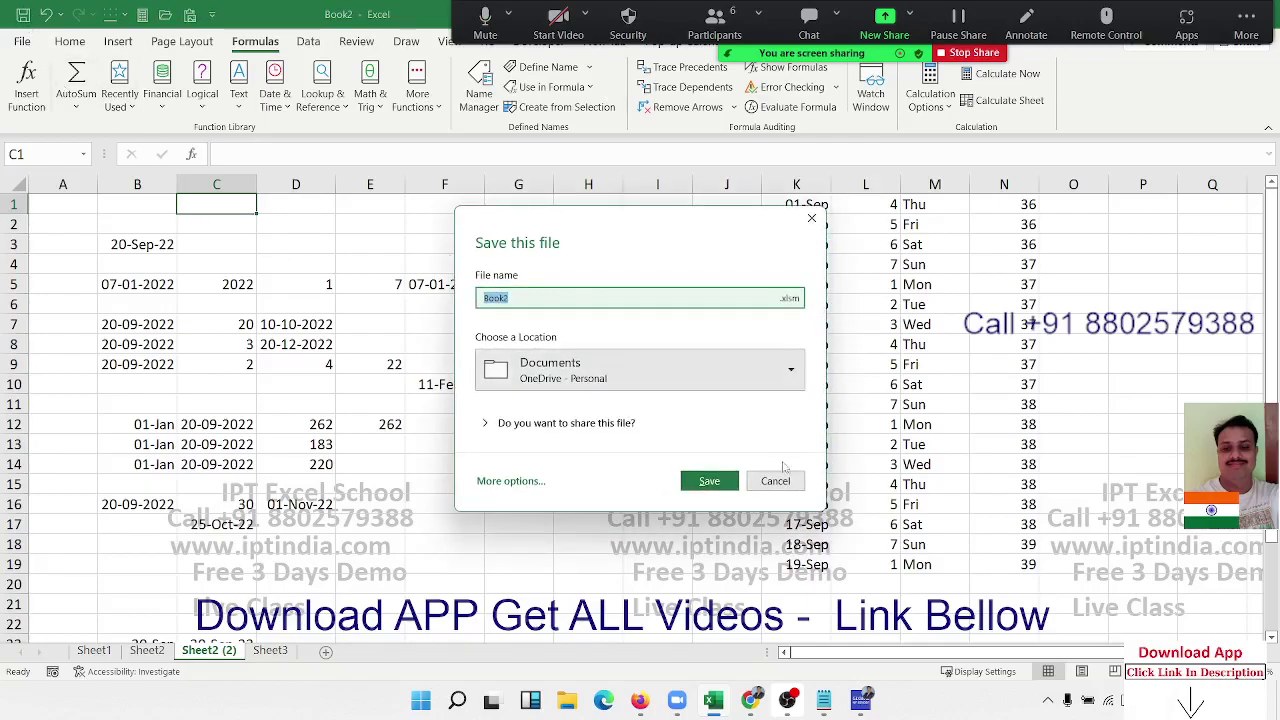